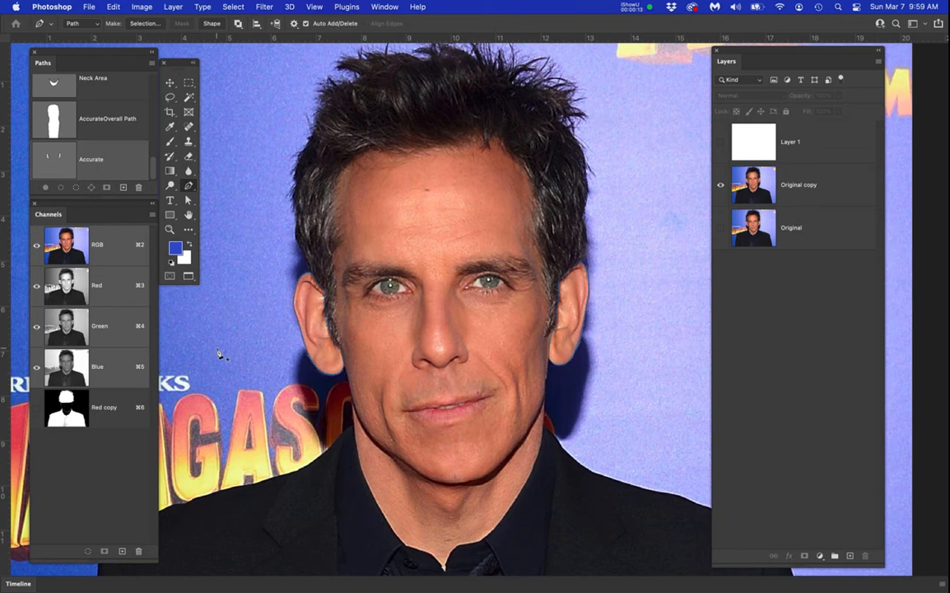
# Move Layer 1 down between the Original copy and Original layers
pyautogui.click(821, 146)
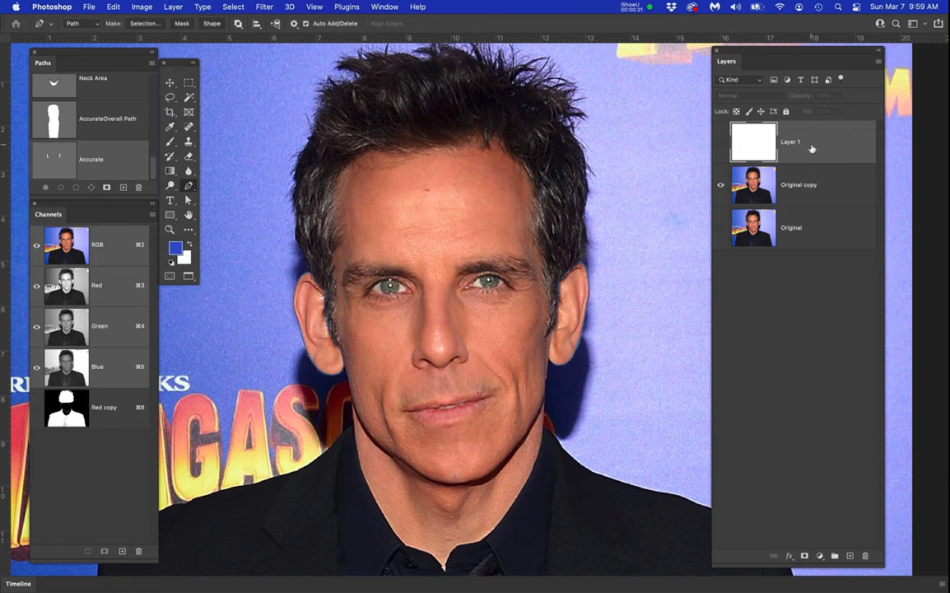
pyautogui.moveTo(812, 149); pyautogui.dragTo(811, 202)
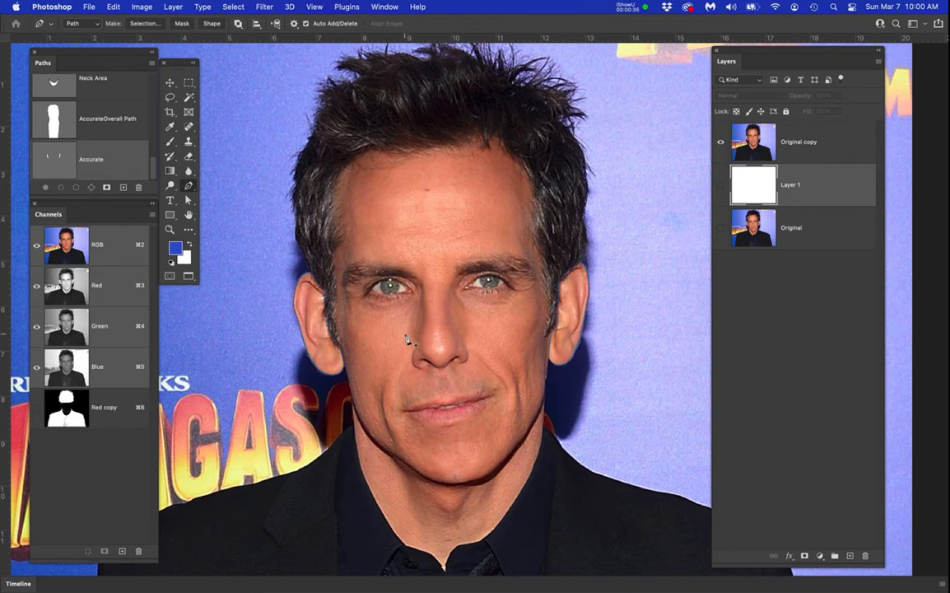
# Display the Red copy channel alone with no path shown to examine the whole mask
pyautogui.moveTo(405, 335); pyautogui.dragTo(436, 272)
pyautogui.scroll(-2, 436, 272)
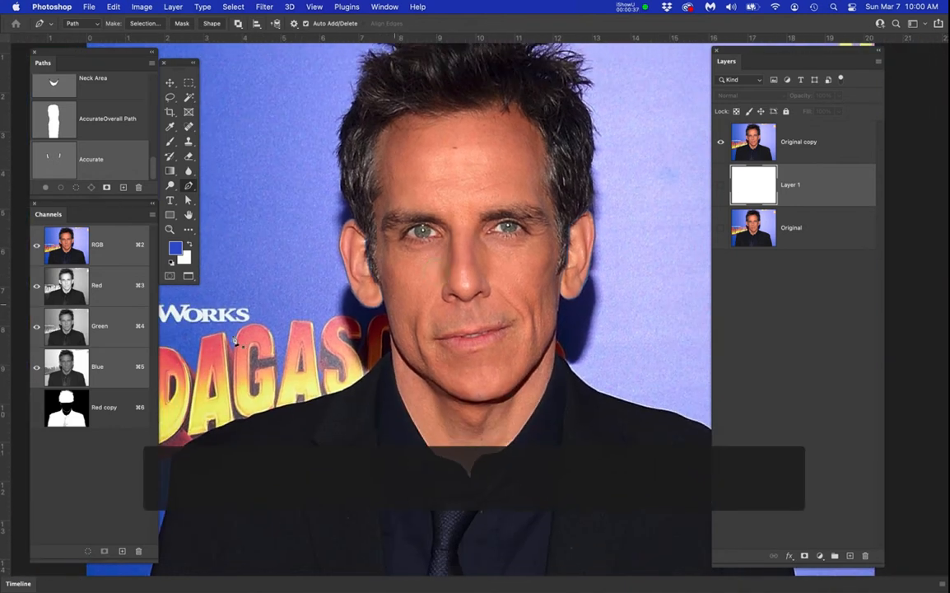
pyautogui.click(70, 408)
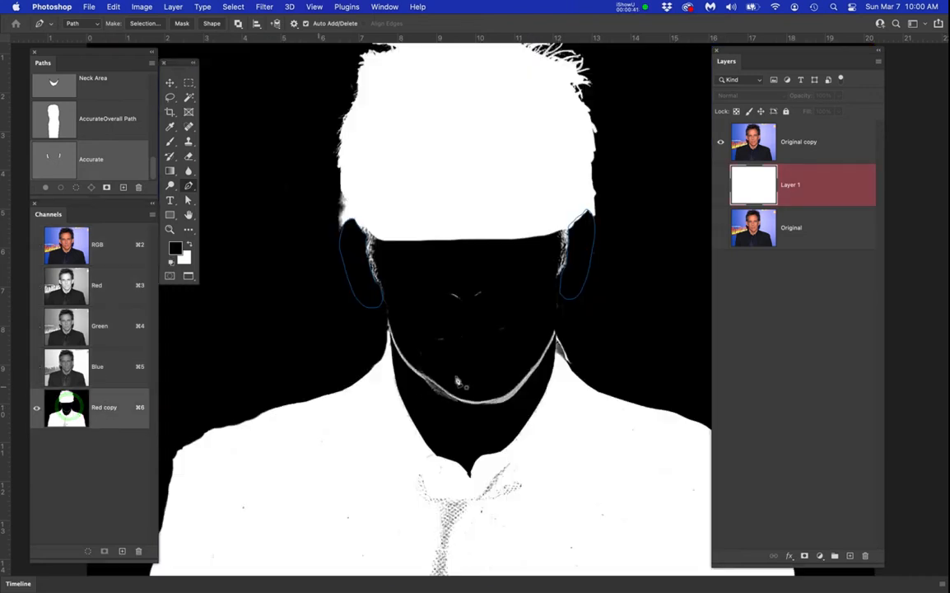
pyautogui.click(112, 158)
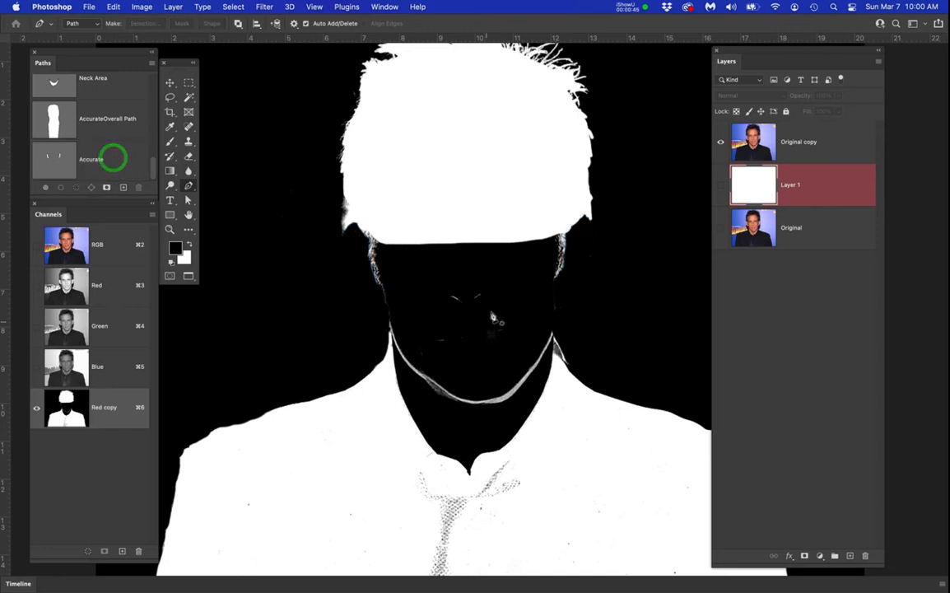
pyautogui.press('super+minus')
pyautogui.moveTo(494, 326); pyautogui.dragTo(445, 284)
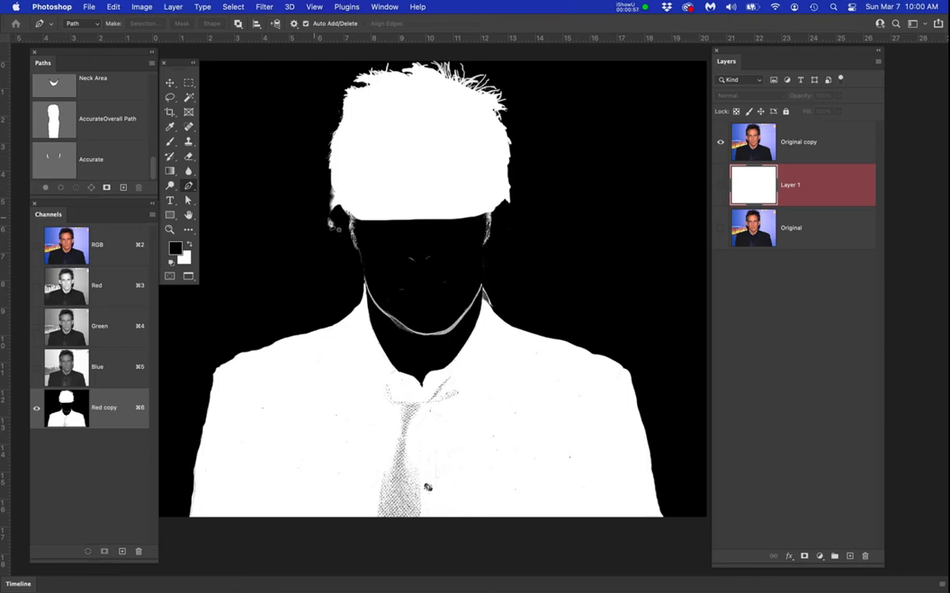
pyautogui.scroll(3, 331, 224)
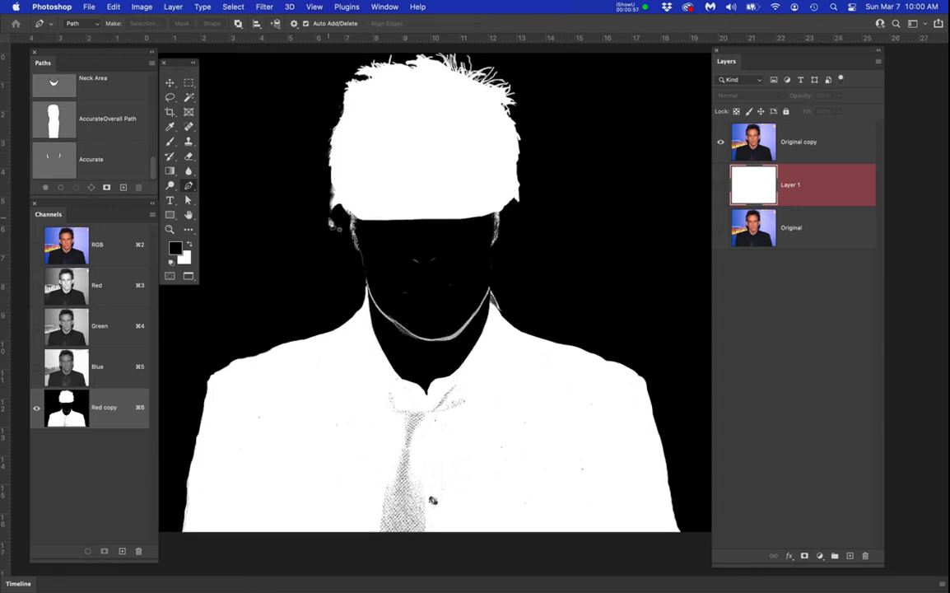
# Activate the AccurateOverall Path, return to the RGB composite, and adjust its anchor point along the jaw edge below the ear beside the lettering
pyautogui.click(58, 122)
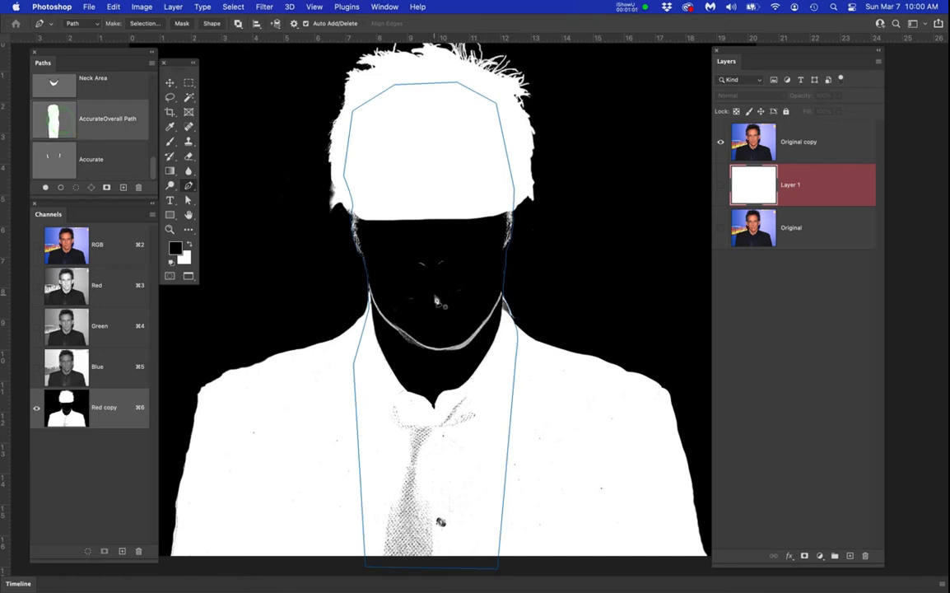
pyautogui.press('super+plus')
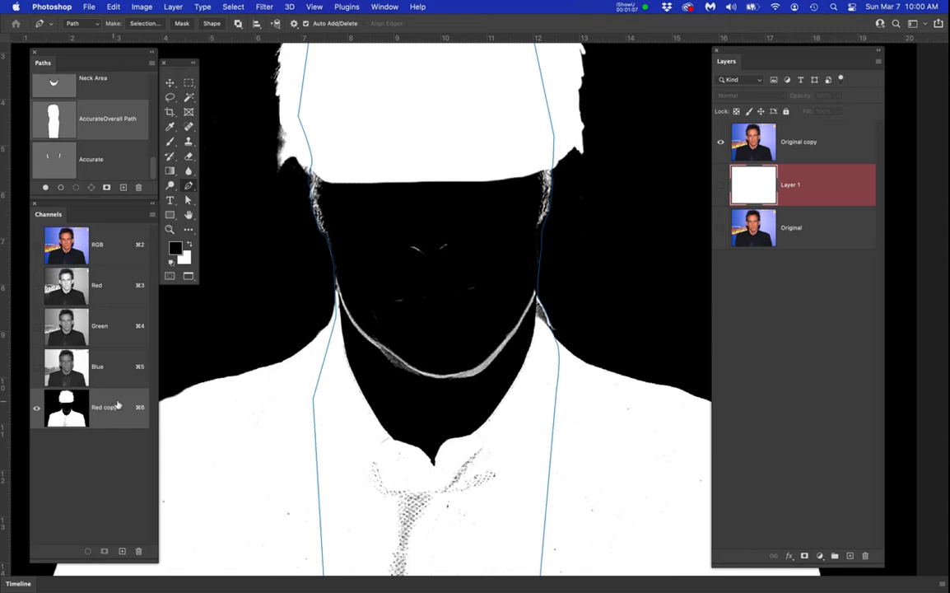
pyautogui.click(101, 240)
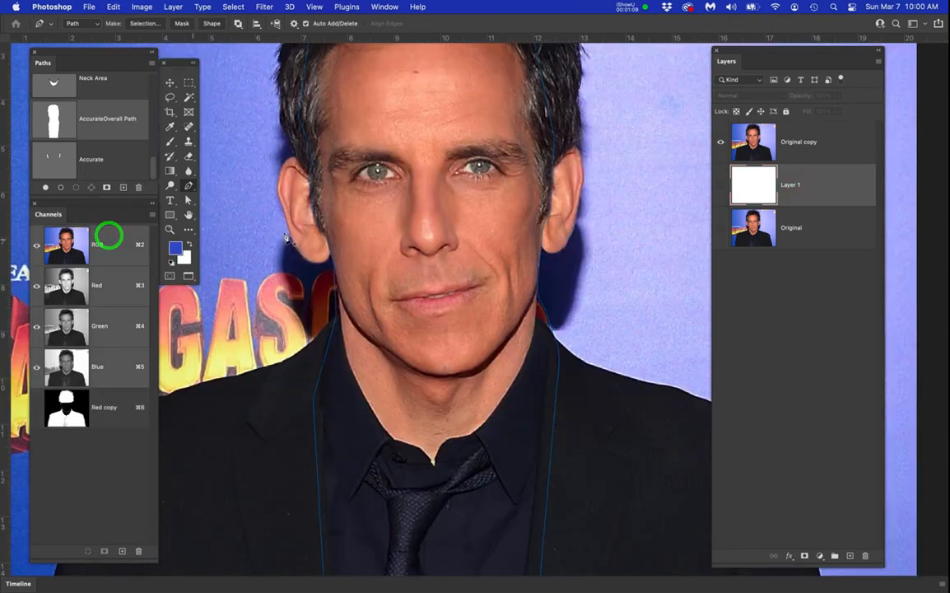
pyautogui.scroll(3, 266, 226)
pyautogui.scroll(1, 265, 227)
pyautogui.click(356, 200)
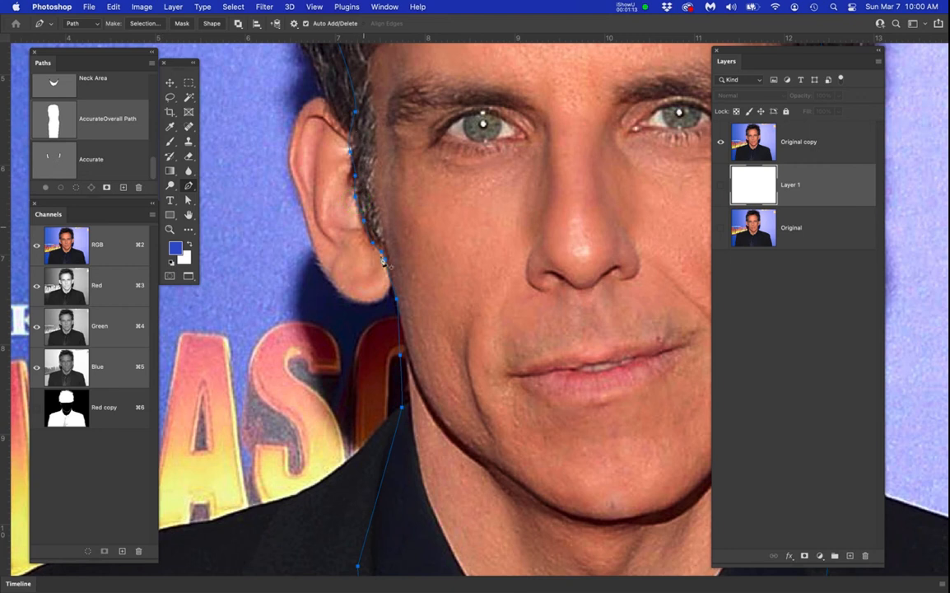
pyautogui.scroll(2, 377, 288)
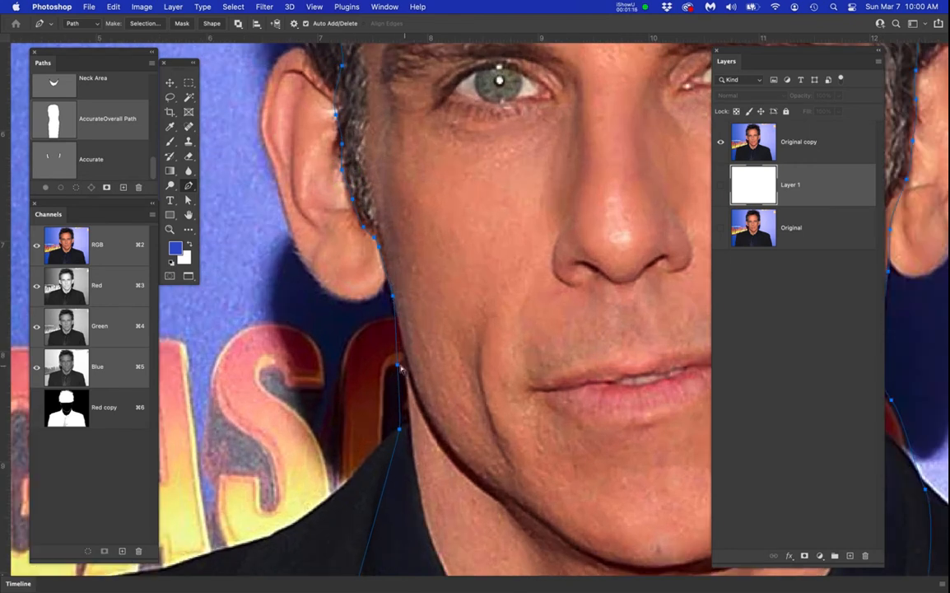
pyautogui.click(395, 369)
pyautogui.scroll(1, 396, 369)
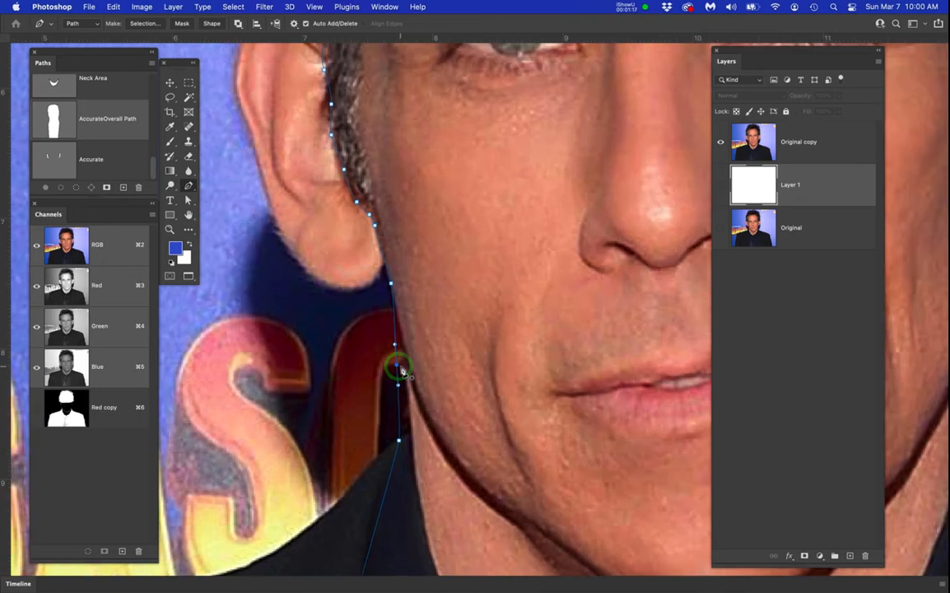
pyautogui.moveTo(396, 345); pyautogui.dragTo(400, 363)
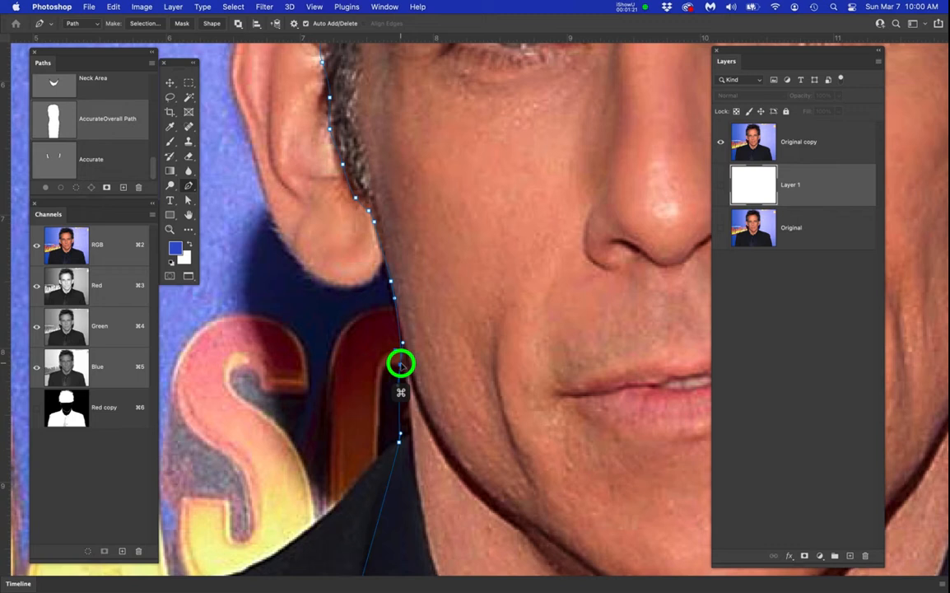
# Load the Red copy channel as a selection and add the AccurateOverall Path area to it
pyautogui.scroll(-2, 467, 371)
pyautogui.scroll(-1, 467, 371)
pyautogui.press('space')
pyautogui.moveTo(547, 369); pyautogui.dragTo(443, 351)
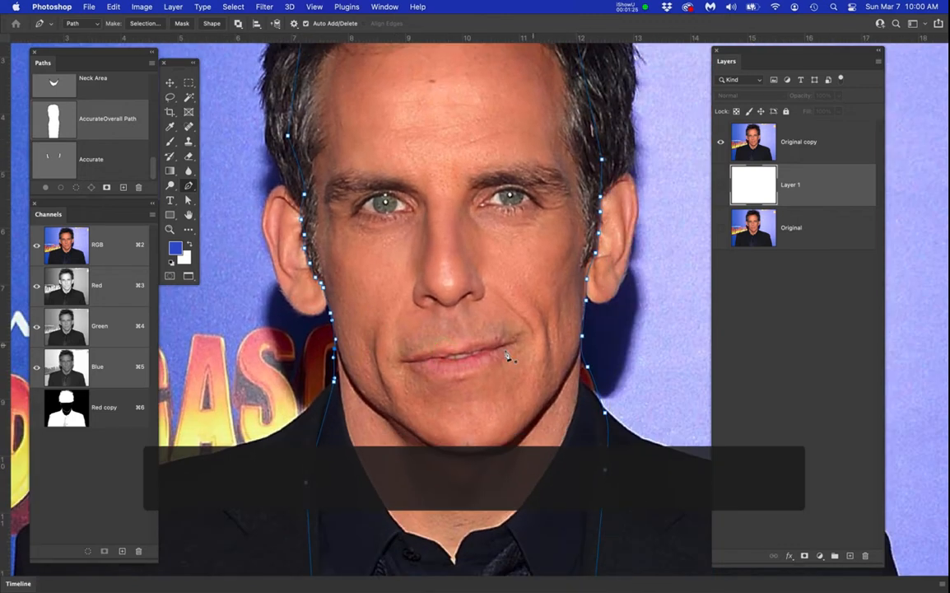
pyautogui.scroll(-1, 465, 346)
pyautogui.scroll(-3, 473, 352)
pyautogui.press('space')
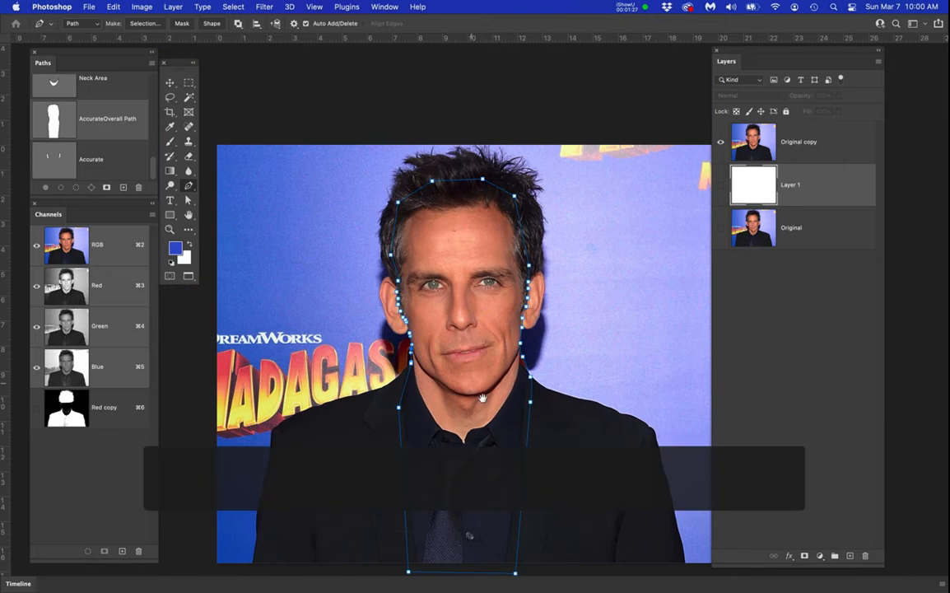
pyautogui.moveTo(482, 399); pyautogui.dragTo(475, 338)
pyautogui.click(460, 514)
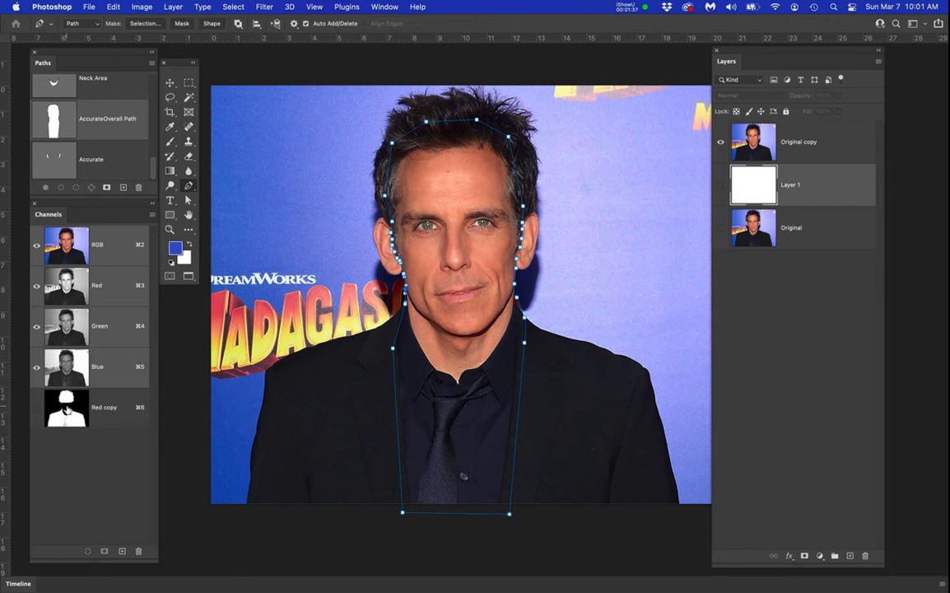
pyautogui.keyDown('super'); pyautogui.click(70, 412); pyautogui.keyUp('super')
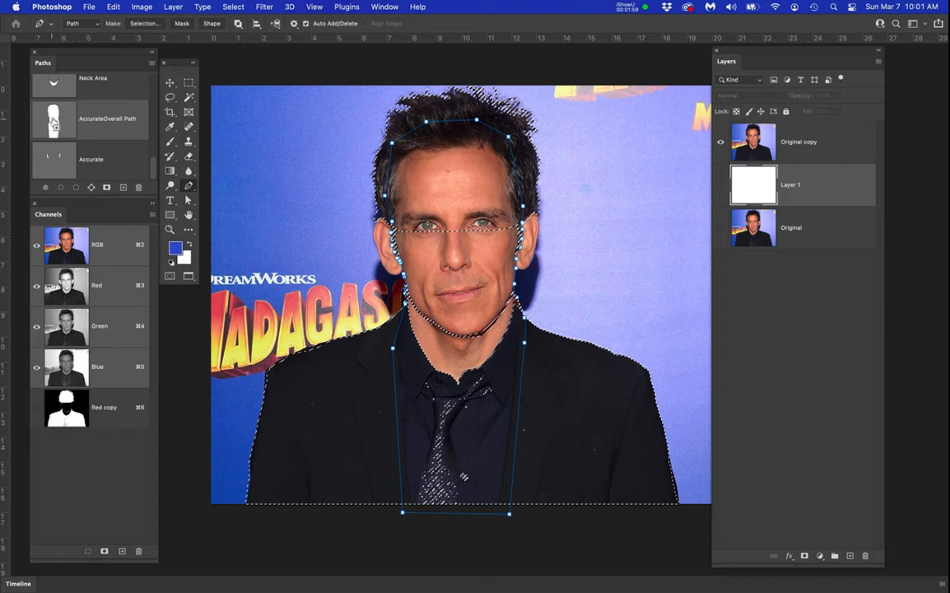
pyautogui.keyDown('shift'); pyautogui.keyDown('super'); pyautogui.click(54, 121); pyautogui.keyUp('super'); pyautogui.keyUp('shift')
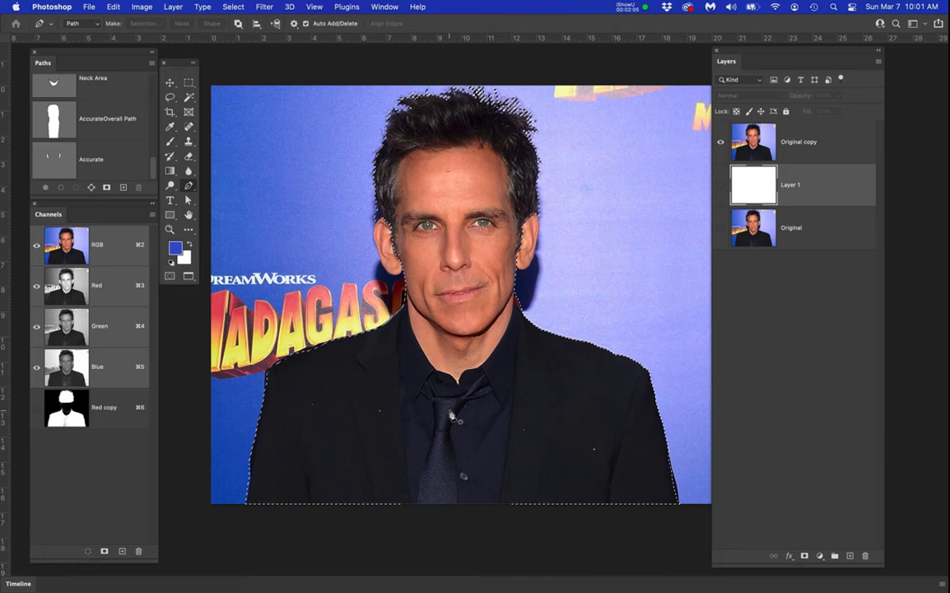
# Fill the combined selection with white in the Red copy channel, and return to the RGB composite
pyautogui.click(117, 398)
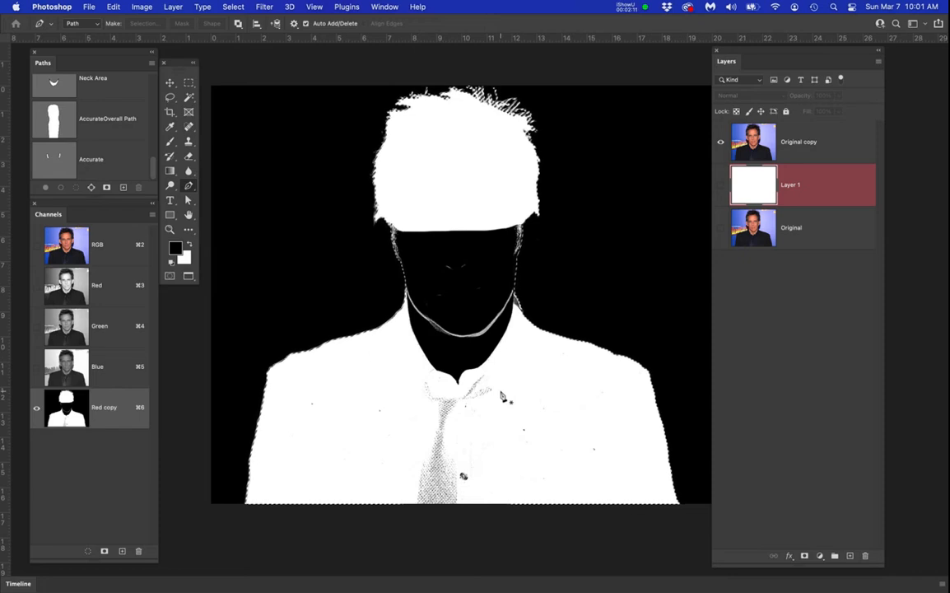
pyautogui.press('super+BackSpace')
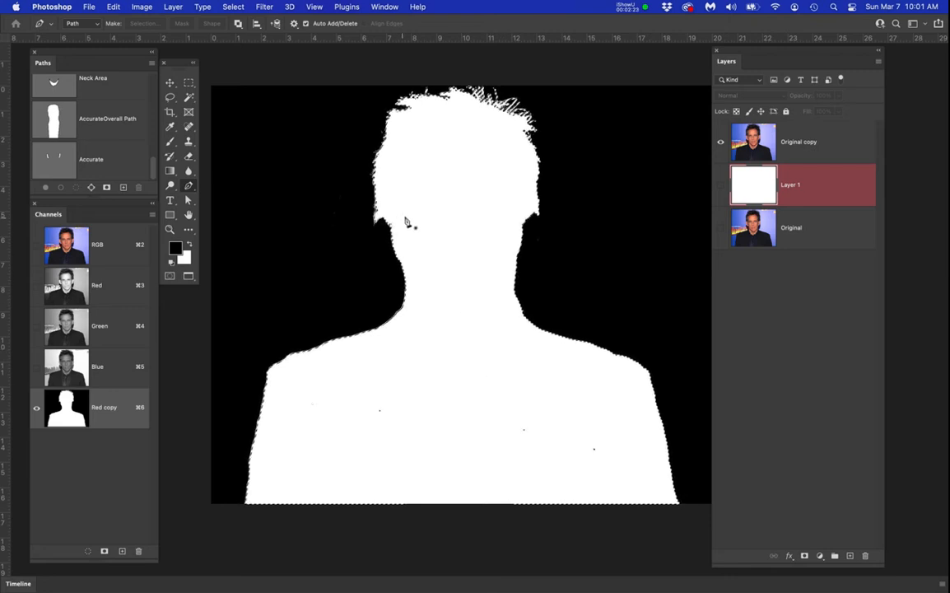
pyautogui.scroll(5, 409, 219)
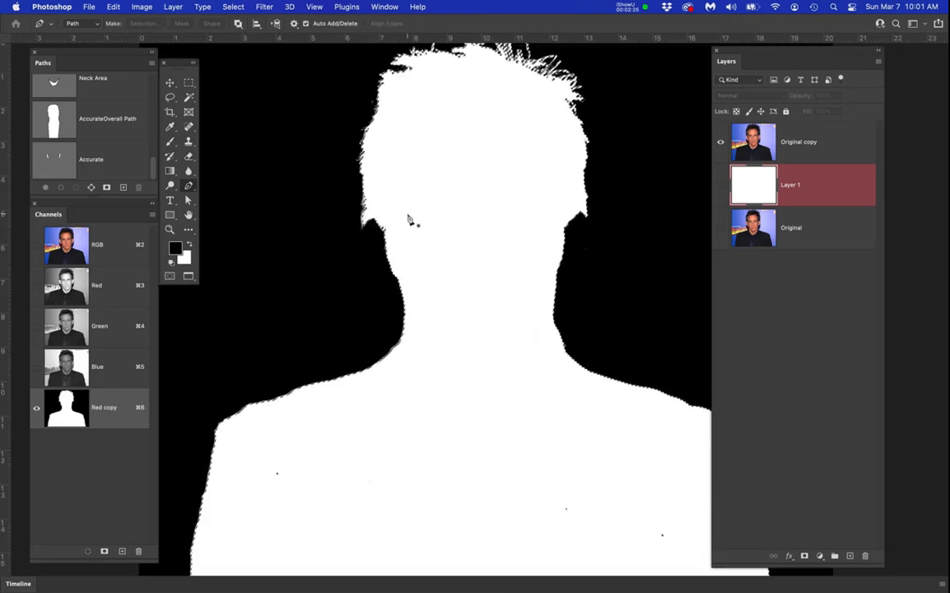
pyautogui.click(116, 244)
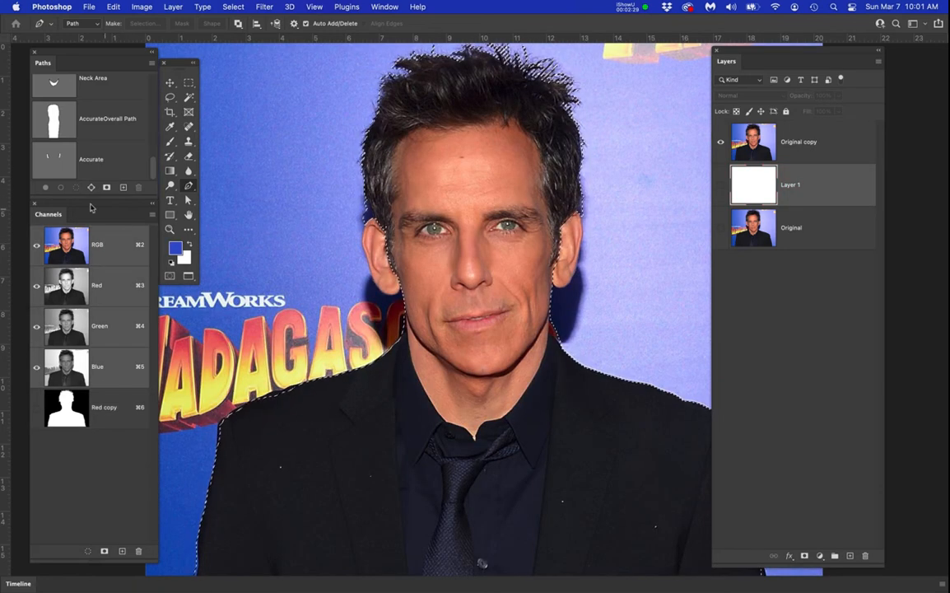
# Rename the Accurate path to AccurateEars
pyautogui.click(56, 158)
pyautogui.doubleClick(92, 158)
pyautogui.click(106, 160)
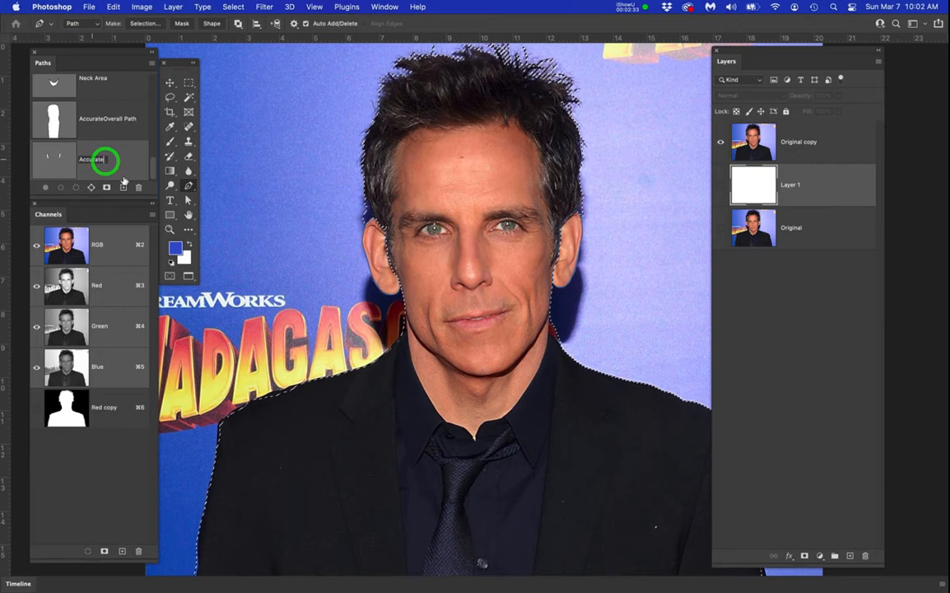
pyautogui.write('Ears')
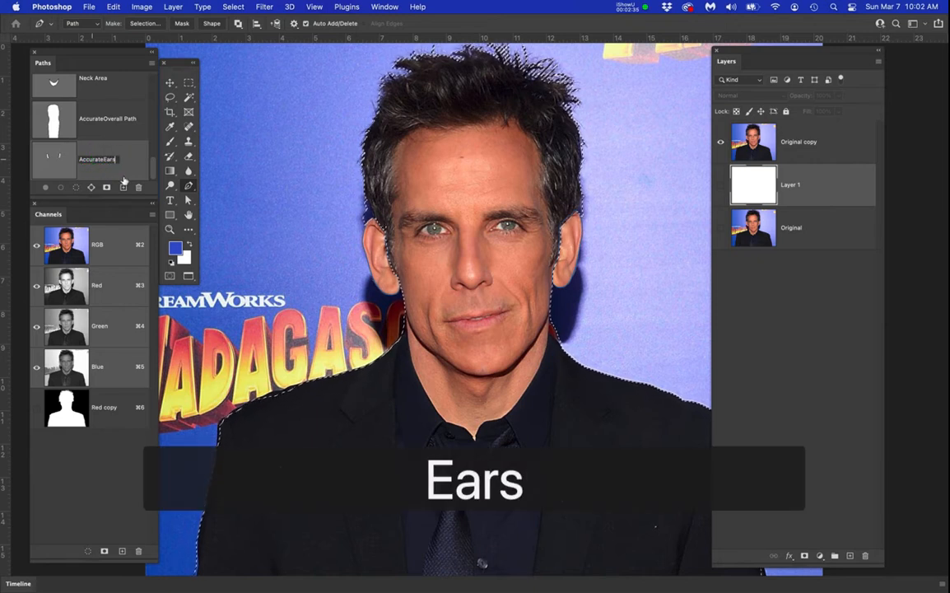
pyautogui.press('Return')
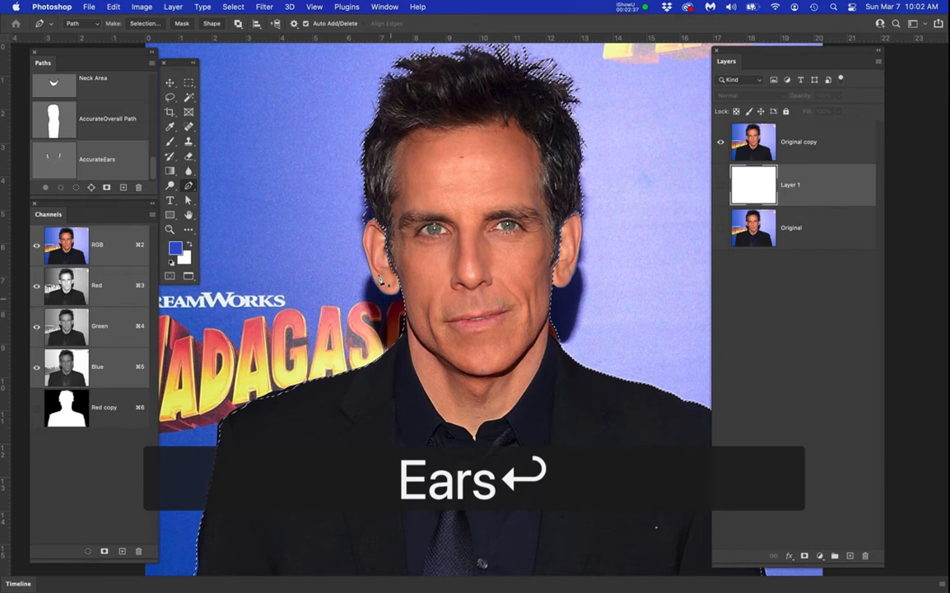
# Deselect the figure and show the AccurateEars path's anchor points around the ear beside the lettering for a close check
pyautogui.scroll(2, 362, 248)
pyautogui.scroll(4, 362, 249)
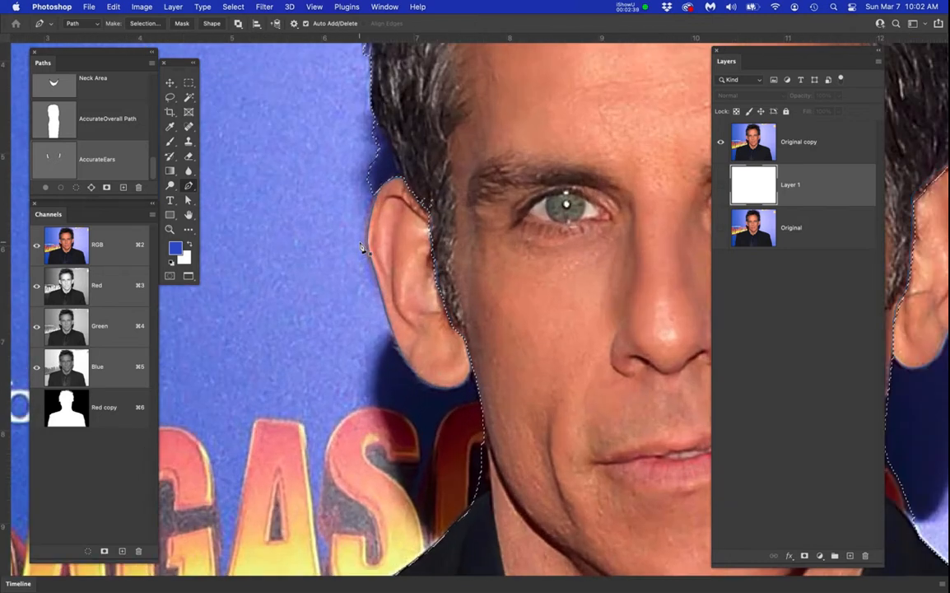
pyautogui.press('super+d')
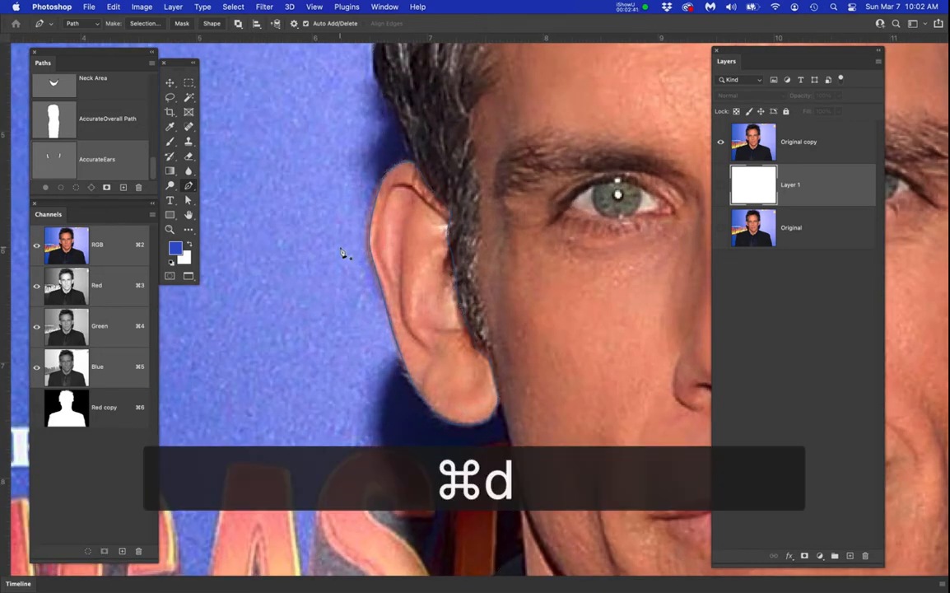
pyautogui.click(50, 153)
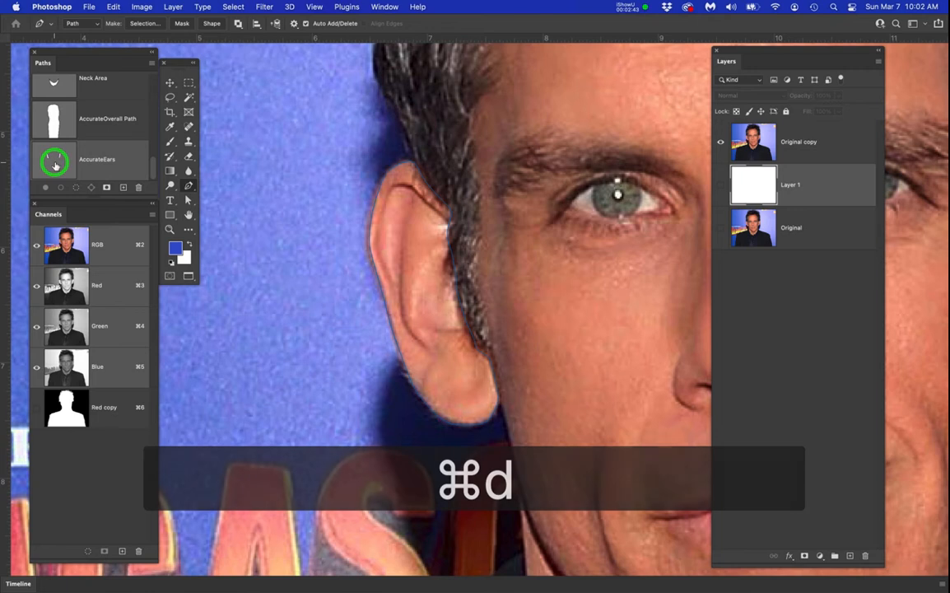
pyautogui.moveTo(326, 134); pyautogui.dragTo(558, 478)
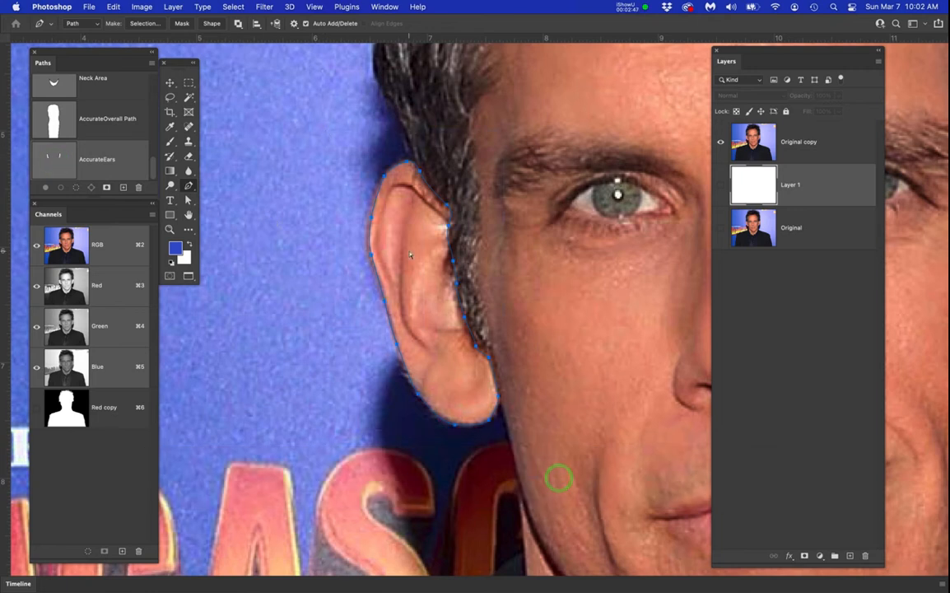
pyautogui.scroll(4, 412, 263)
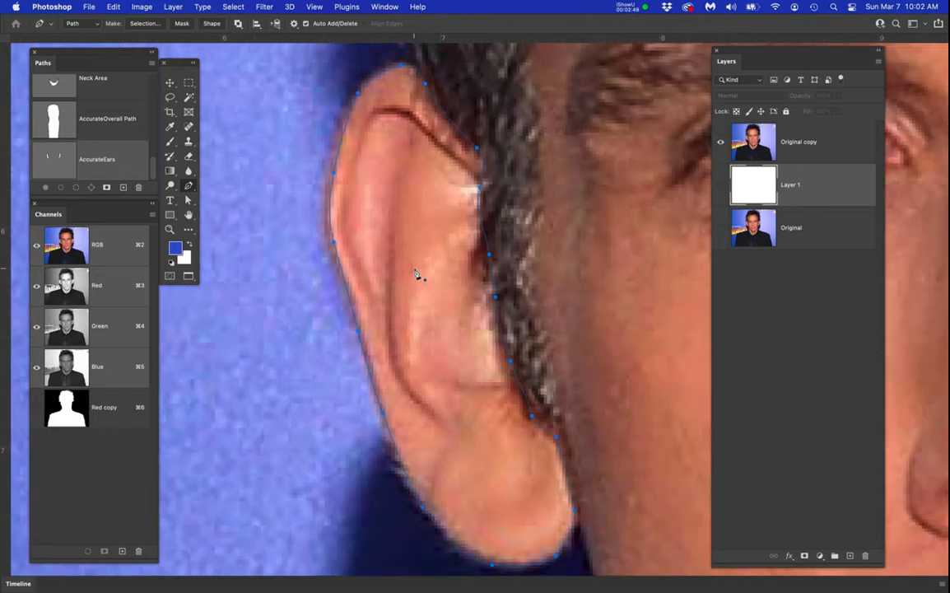
pyautogui.scroll(-1, 415, 274)
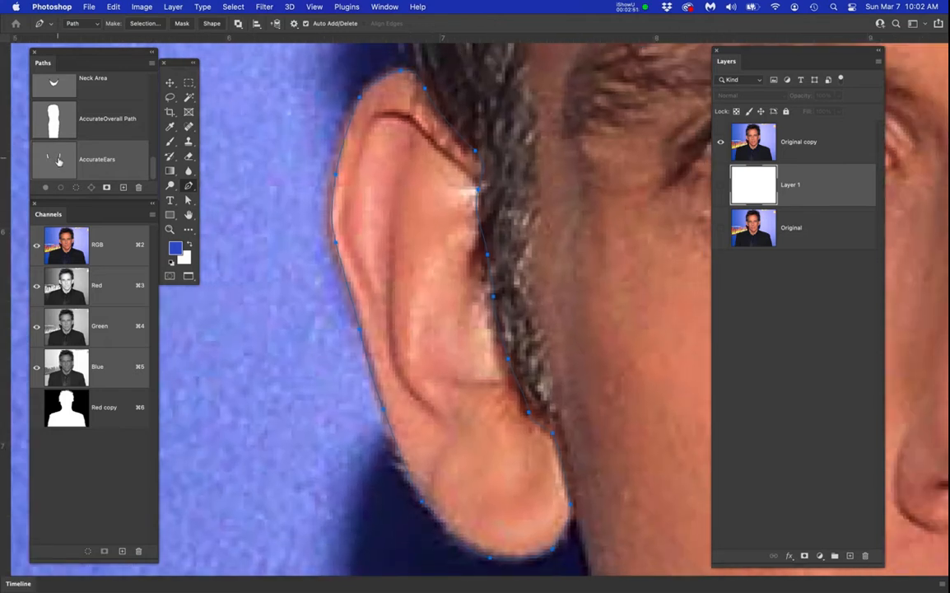
# Load the AccurateEars path as a selection and check its outline around the other ear
pyautogui.keyDown('super'); pyautogui.click(58, 162); pyautogui.keyUp('super')
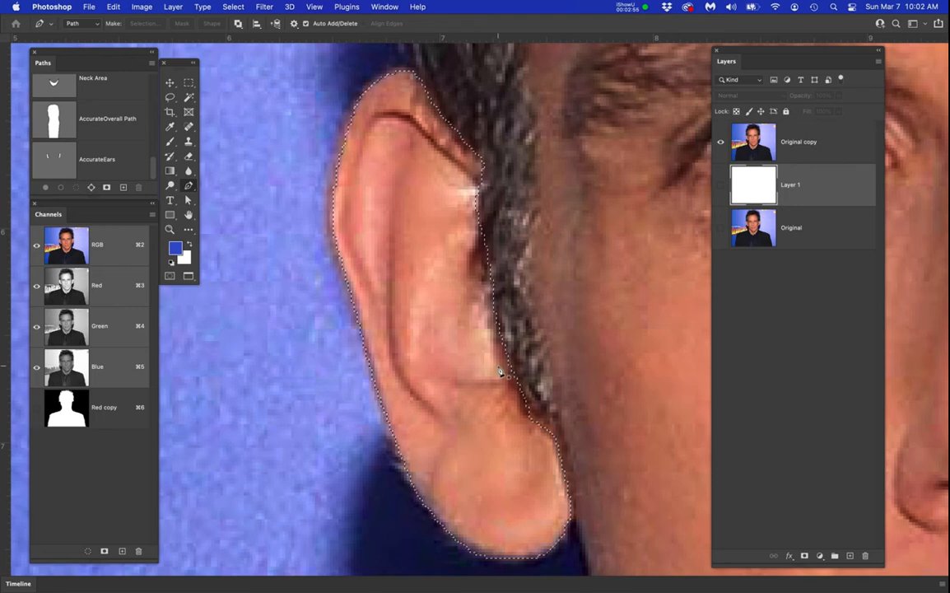
pyautogui.scroll(-2, 500, 350)
pyautogui.moveTo(616, 364); pyautogui.dragTo(341, 301)
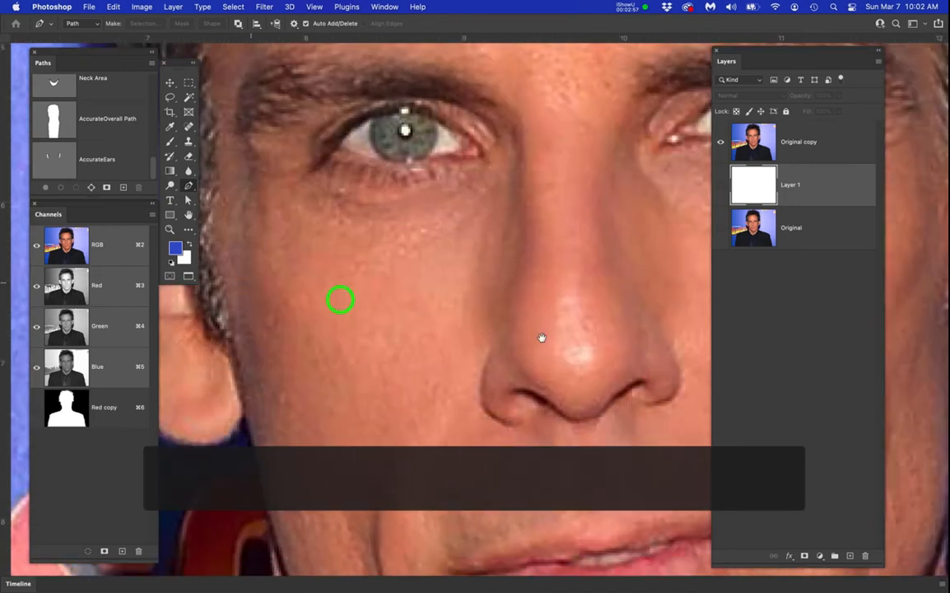
pyautogui.moveTo(613, 397); pyautogui.dragTo(320, 381)
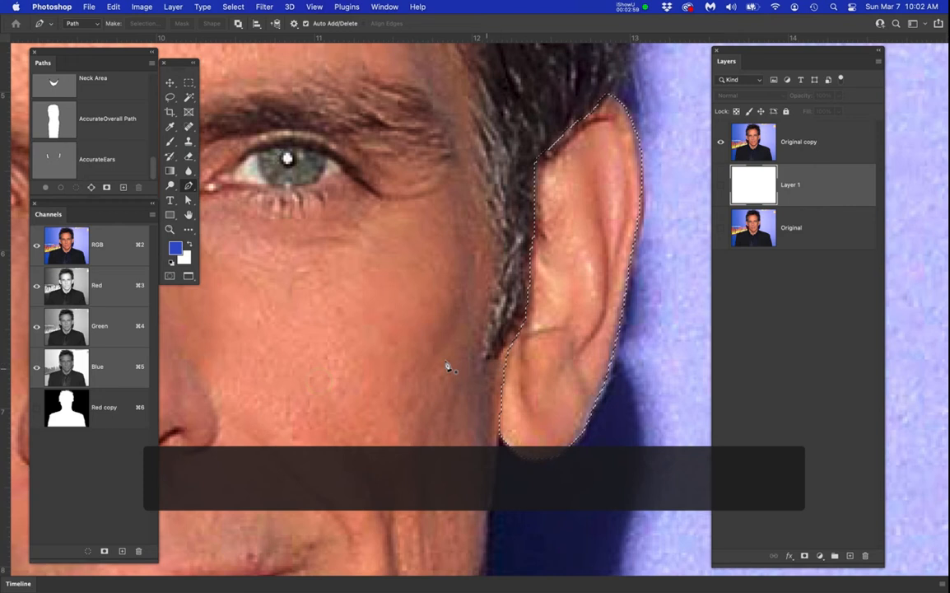
# Duplicate the Red copy channel with the ear selection still loaded
pyautogui.scroll(-2, 447, 366)
pyautogui.scroll(-2, 443, 374)
pyautogui.moveTo(474, 356); pyautogui.dragTo(547, 253)
pyautogui.click(128, 409)
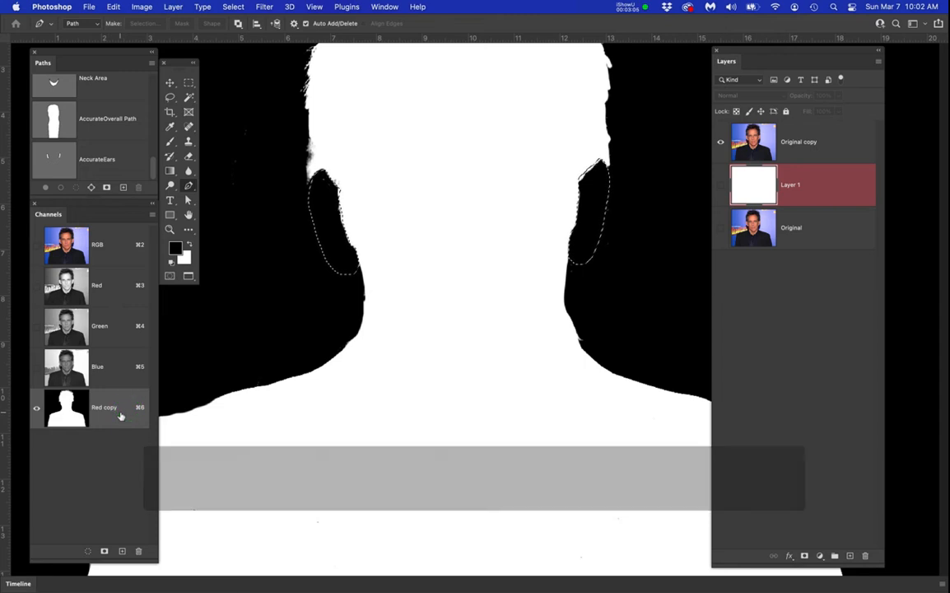
pyautogui.moveTo(118, 415); pyautogui.dragTo(122, 550)
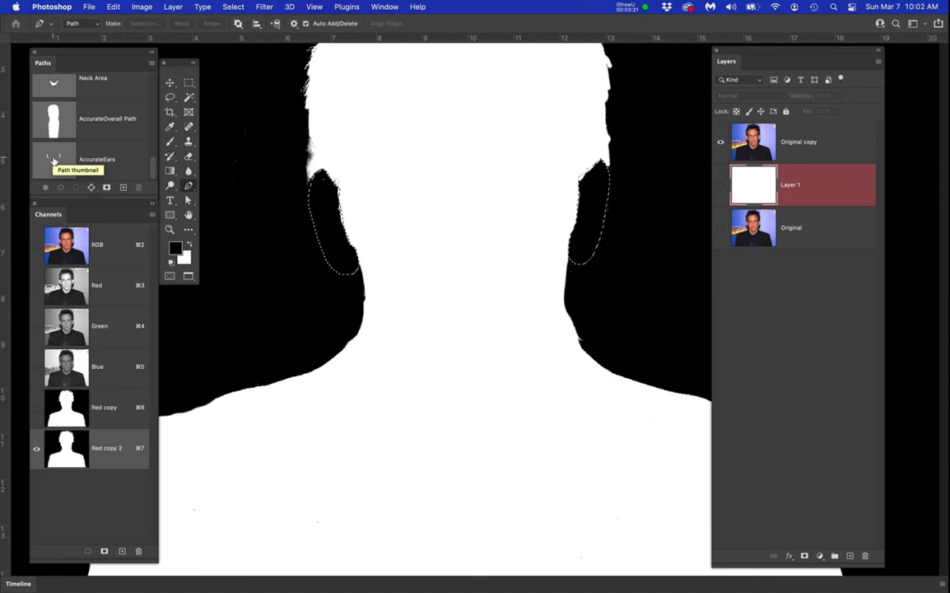
# Fill both selected ear areas with white in the Red copy 2 channel and deselect
pyautogui.click(102, 443)
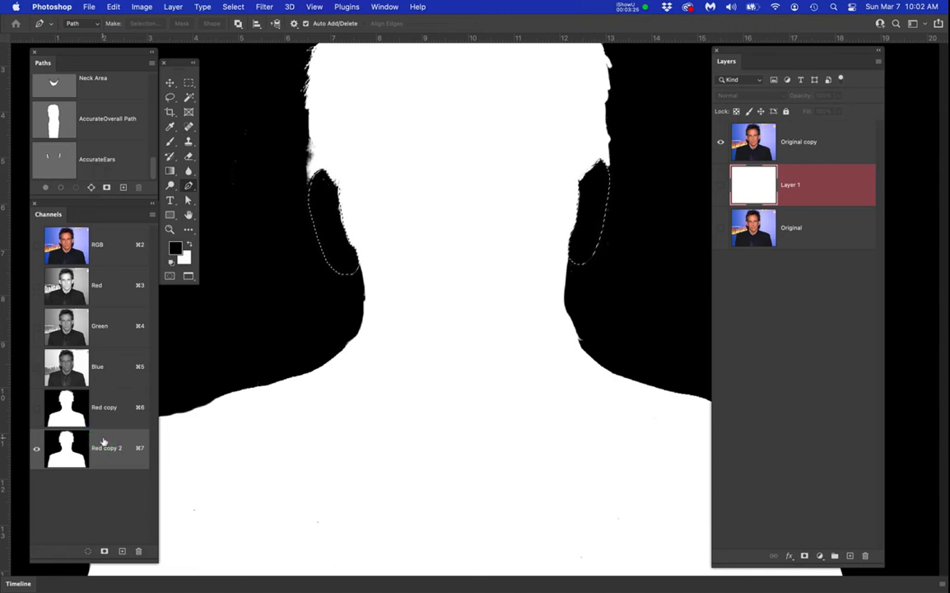
pyautogui.press('super+BackSpace')
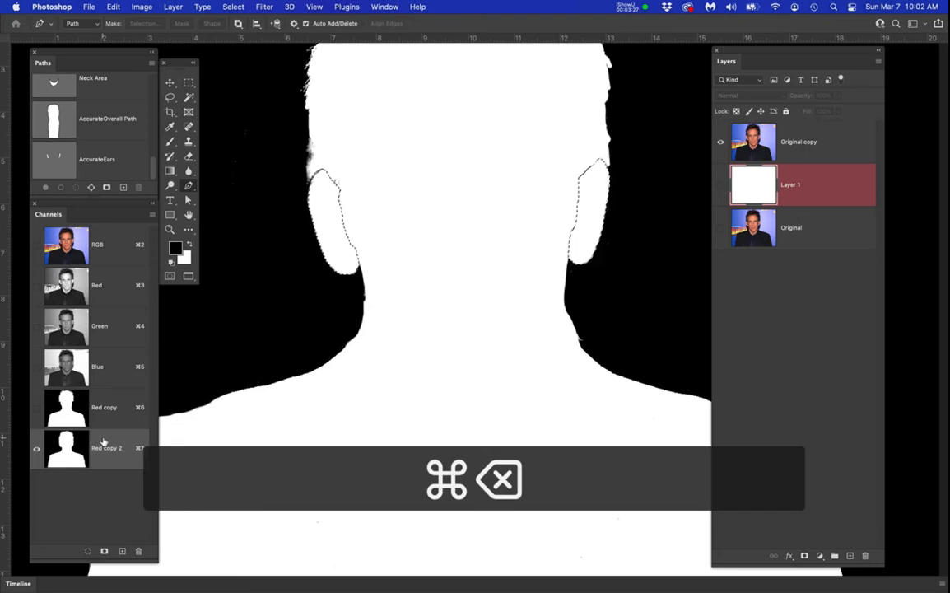
pyautogui.press('super+d')
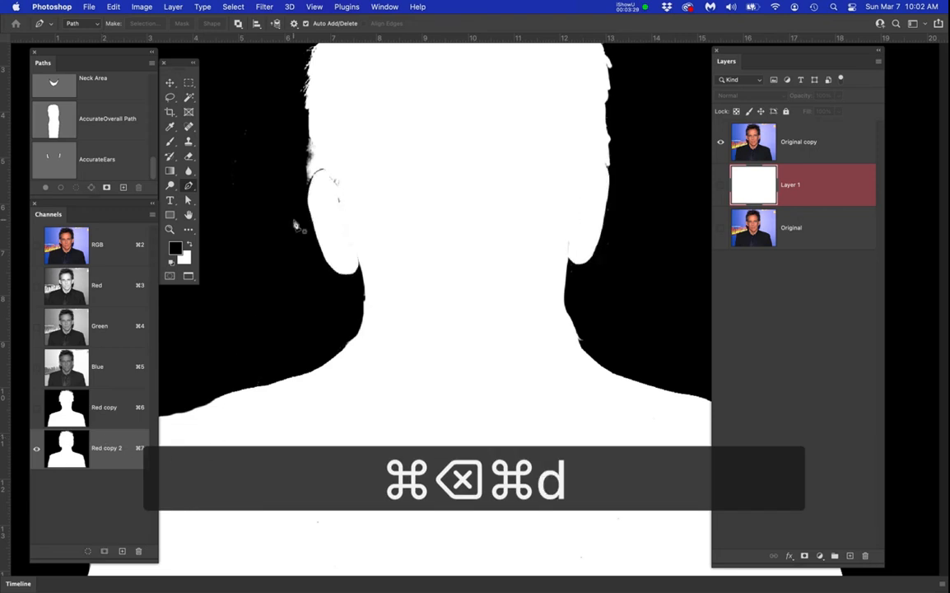
# Compare the Red copy 2 mask with the RGB image around the ear beside the lettering, checking the hair edge above it
pyautogui.scroll(3, 297, 220)
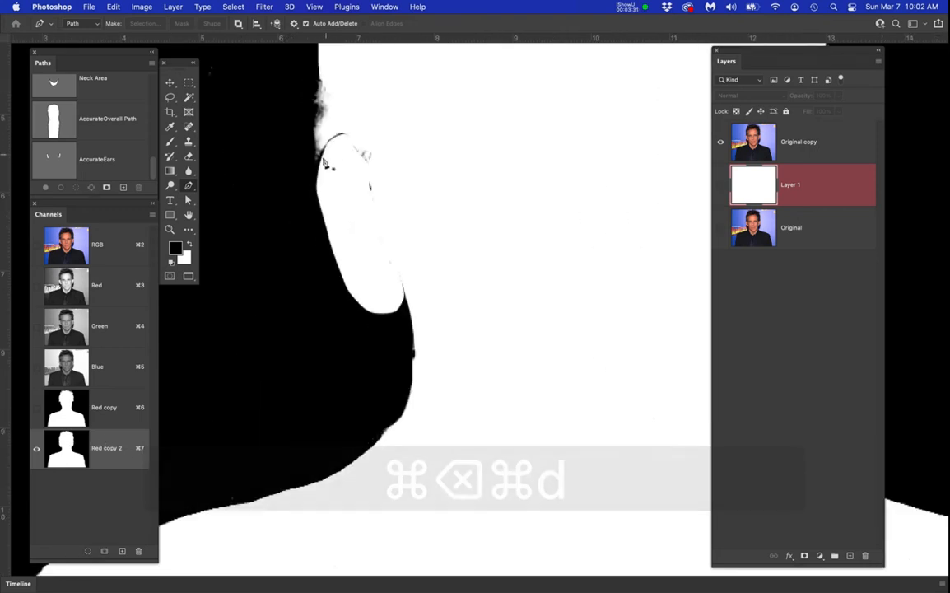
pyautogui.click(109, 249)
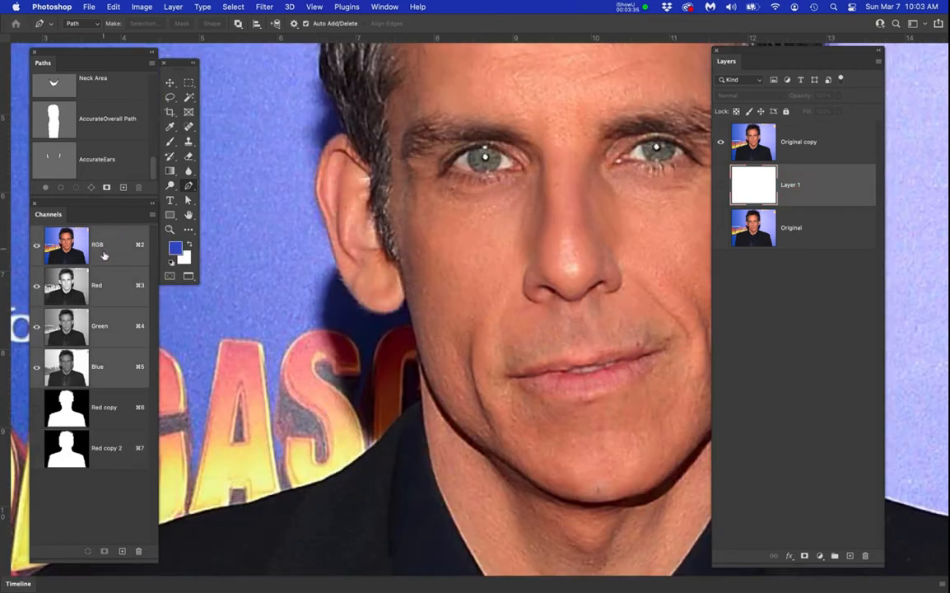
pyautogui.click(115, 448)
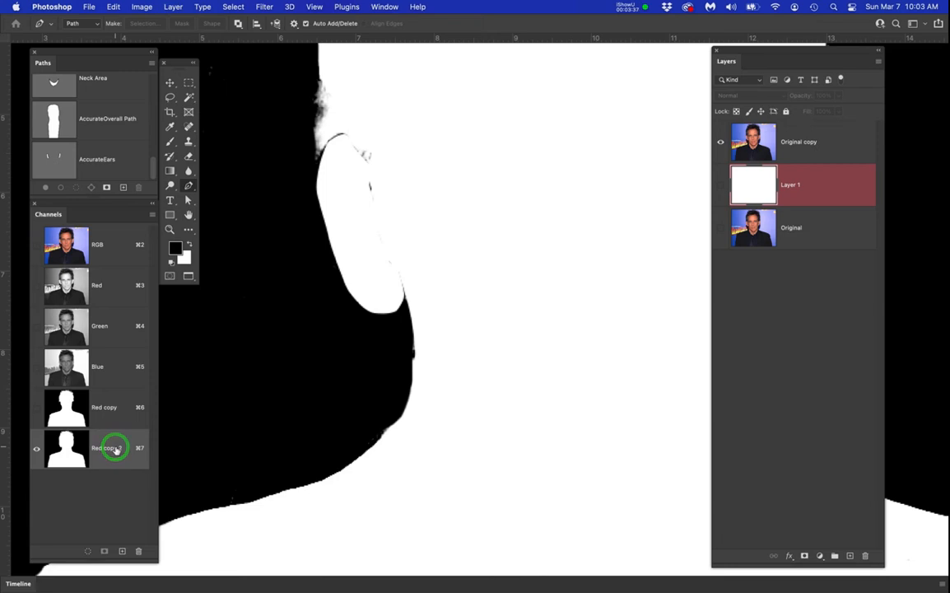
pyautogui.click(114, 249)
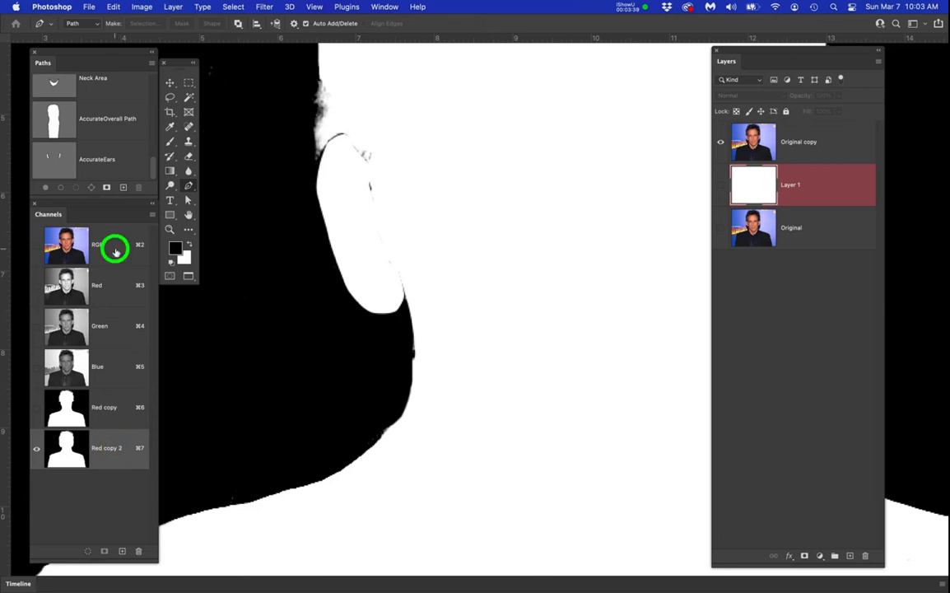
pyautogui.moveTo(409, 221); pyautogui.dragTo(420, 303)
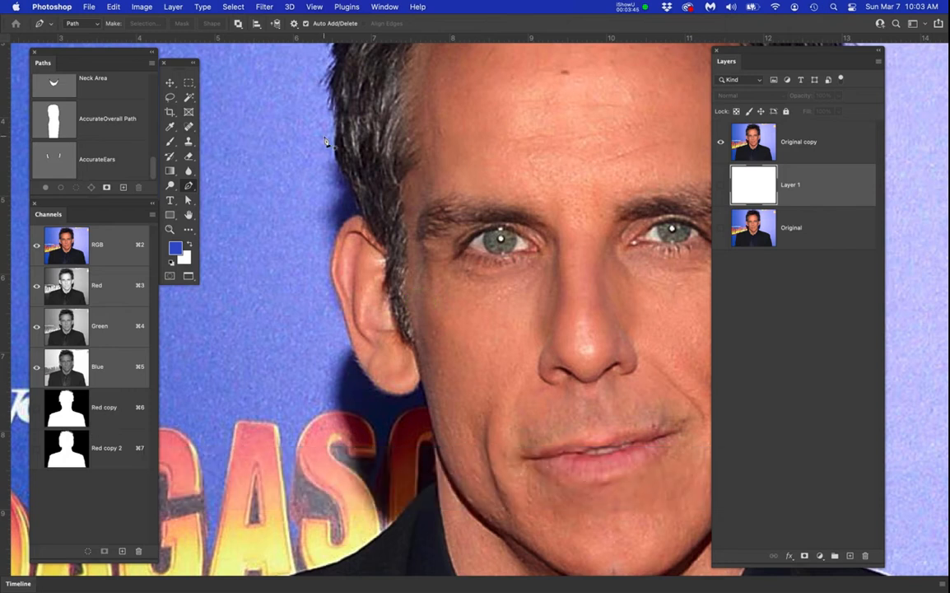
pyautogui.click(111, 444)
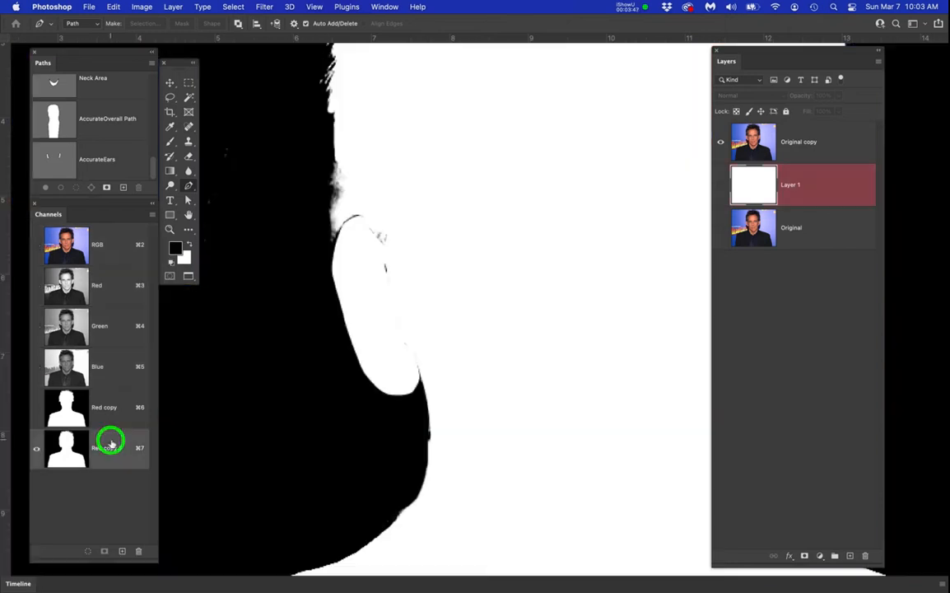
pyautogui.scroll(2, 337, 204)
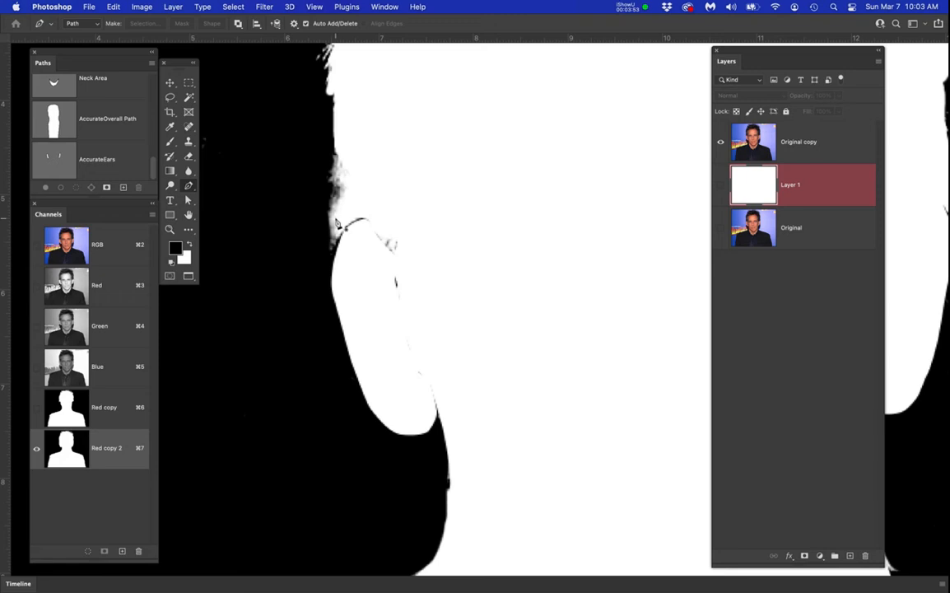
# Return to the RGB composite and start a Pen path down the hair edge above the ear beside the lettering
pyautogui.click(66, 244)
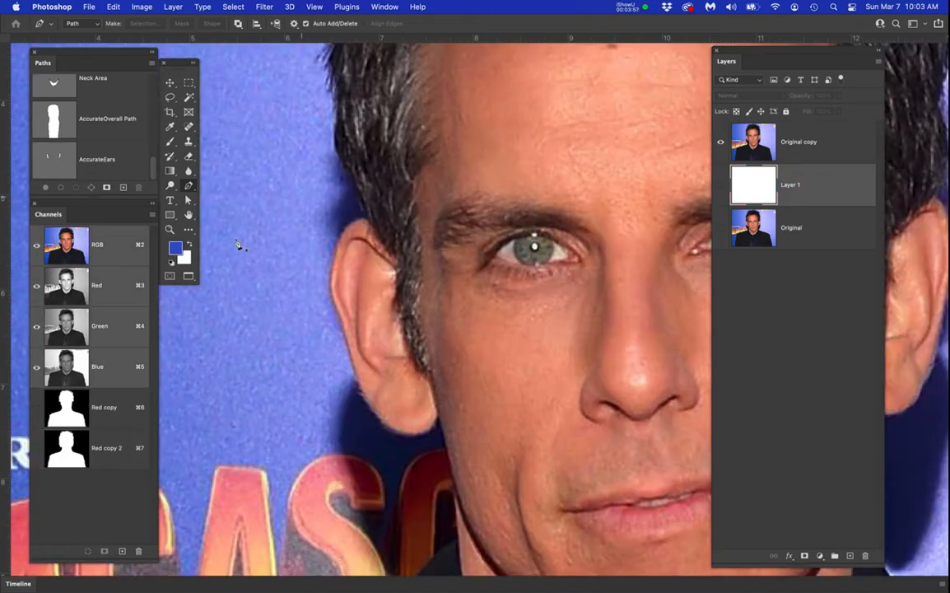
pyautogui.scroll(2, 336, 198)
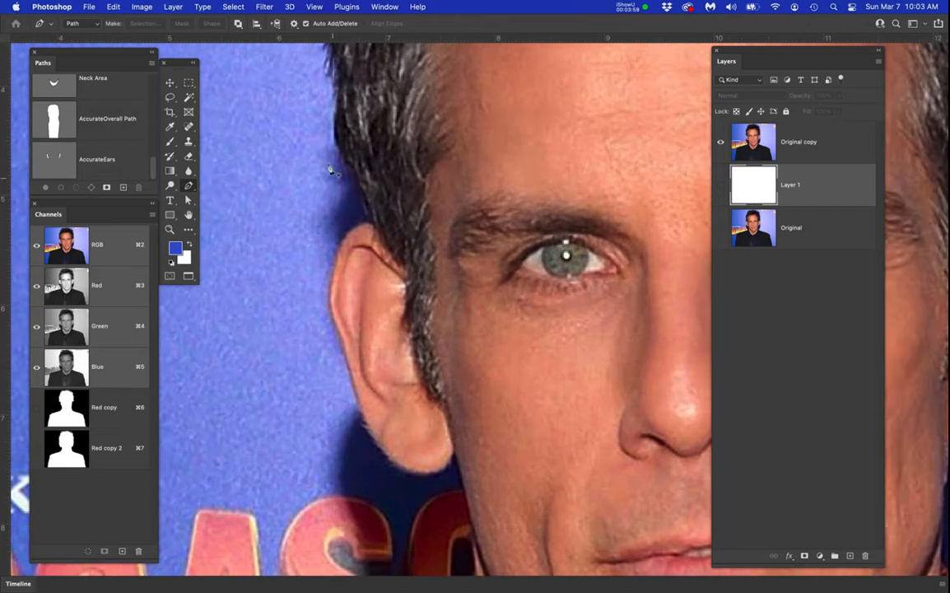
pyautogui.press('p')
pyautogui.click(333, 126)
pyautogui.click(346, 163)
pyautogui.click(353, 177)
pyautogui.click(366, 204)
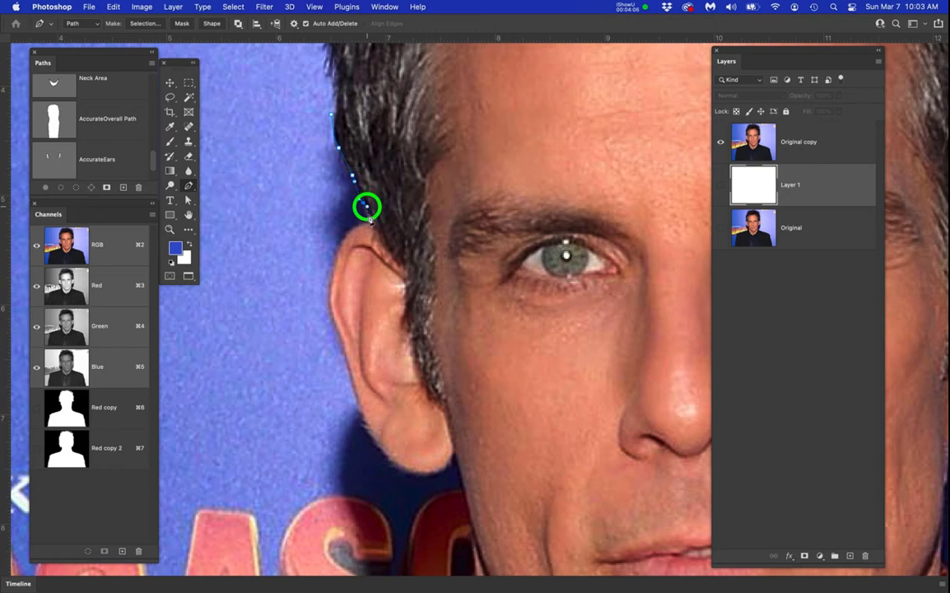
pyautogui.click(365, 223)
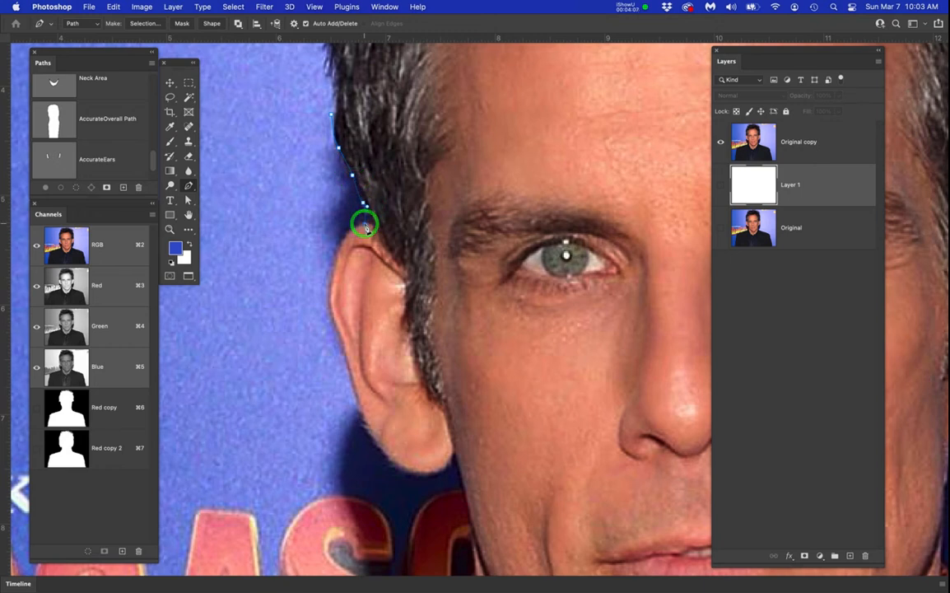
pyautogui.scroll(2, 363, 230)
pyautogui.click(345, 231)
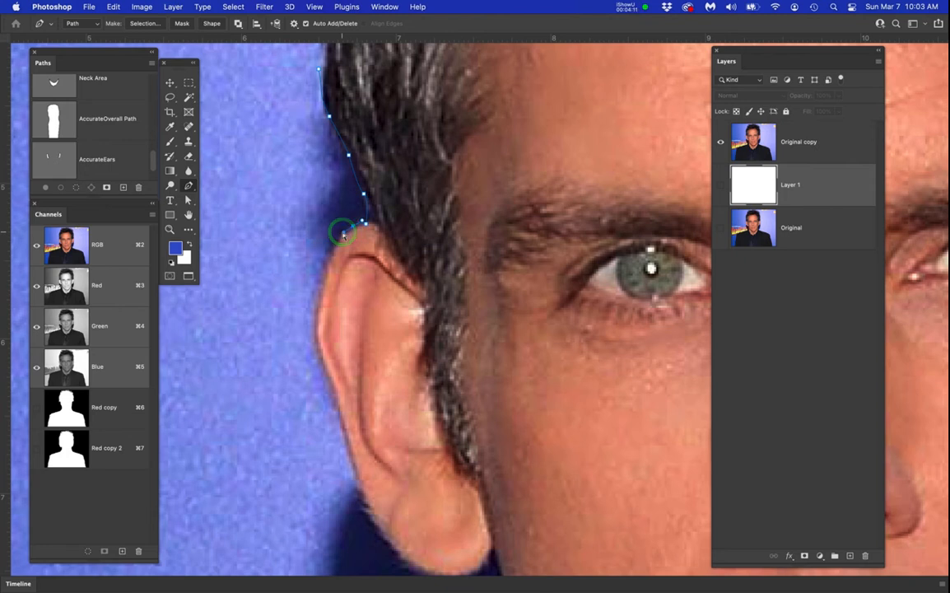
pyautogui.press('super+z')
pyautogui.press('super+z')
pyautogui.click(364, 219)
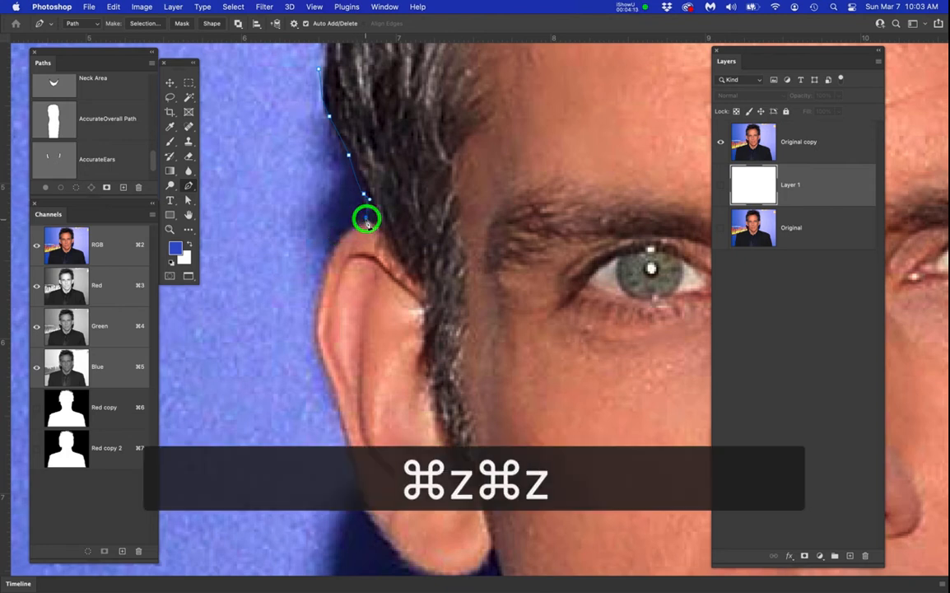
pyautogui.press('super+z')
pyautogui.press('super+z')
pyautogui.press('super+z')
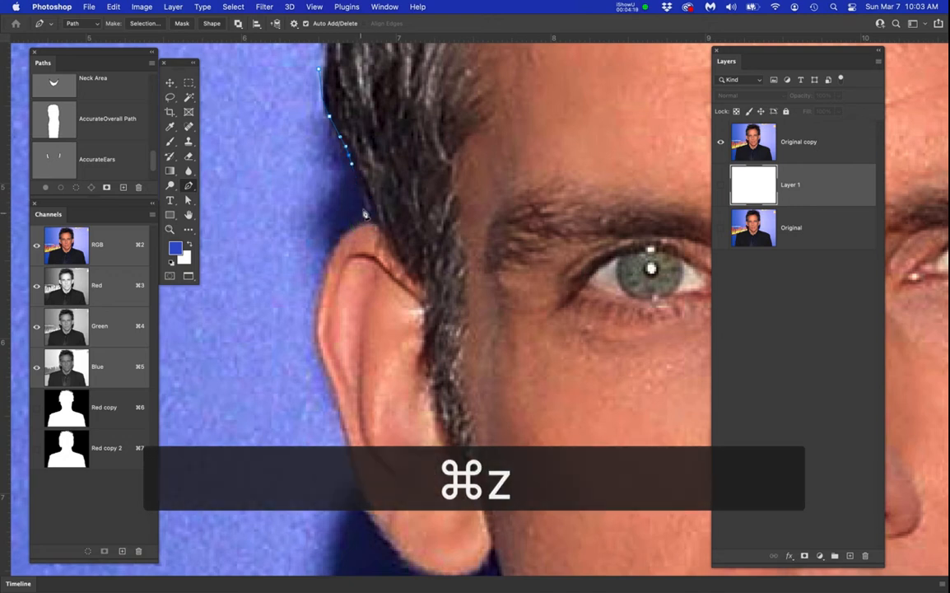
# Continue the path along the ear's upper edge and close it through the blue background beside the hair
pyautogui.click(364, 204)
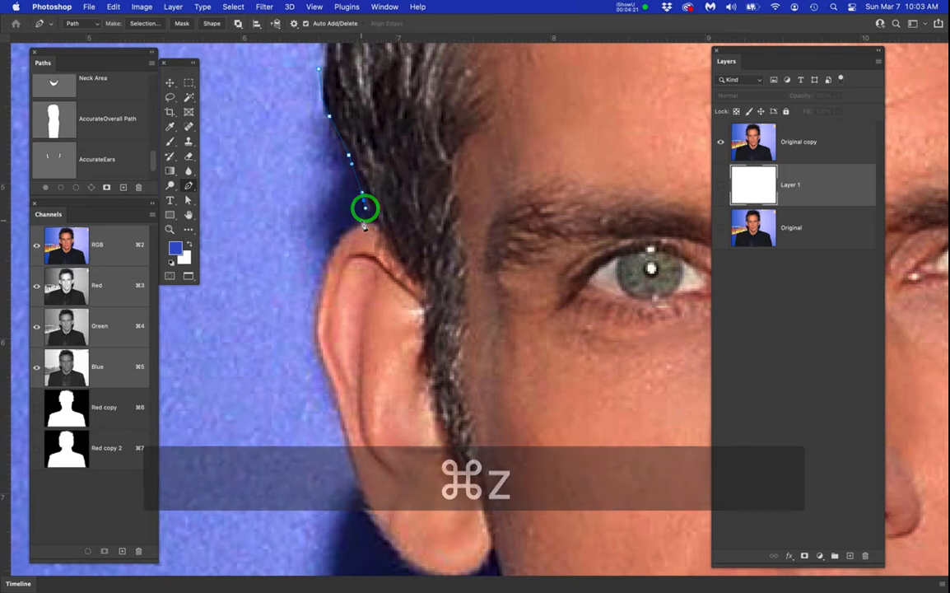
pyautogui.click(362, 221)
pyautogui.click(348, 227)
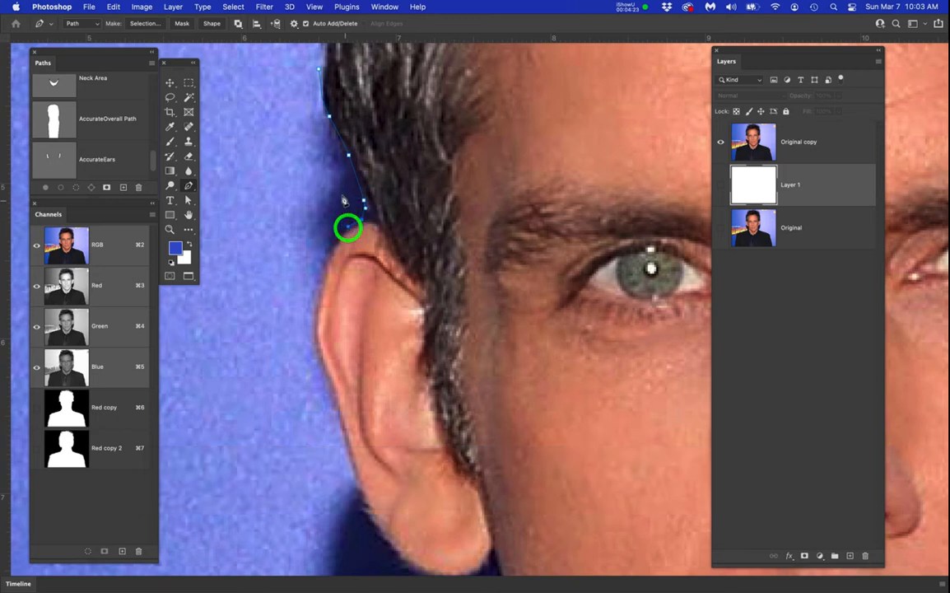
pyautogui.click(329, 263)
pyautogui.click(319, 305)
pyautogui.click(275, 280)
pyautogui.click(244, 163)
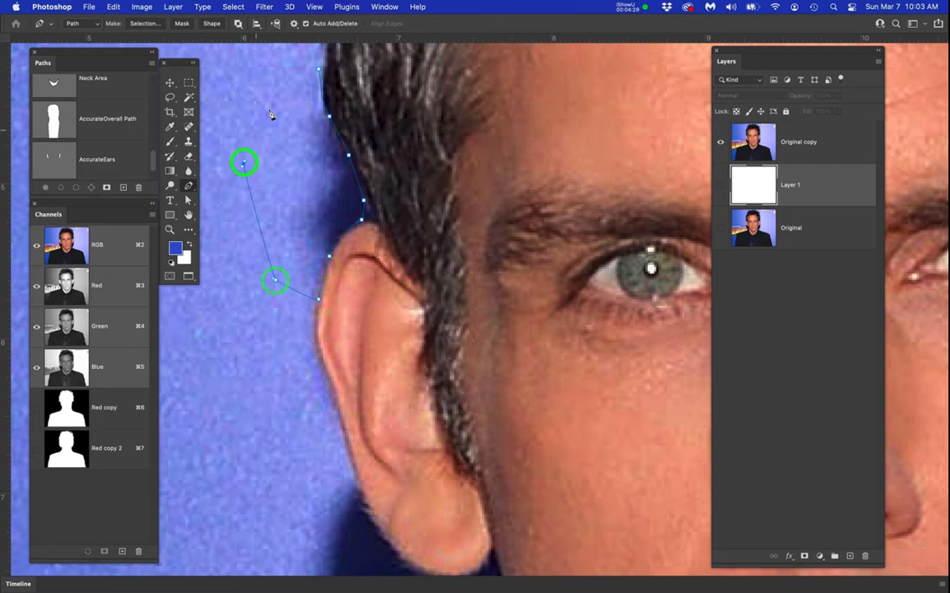
pyautogui.click(318, 69)
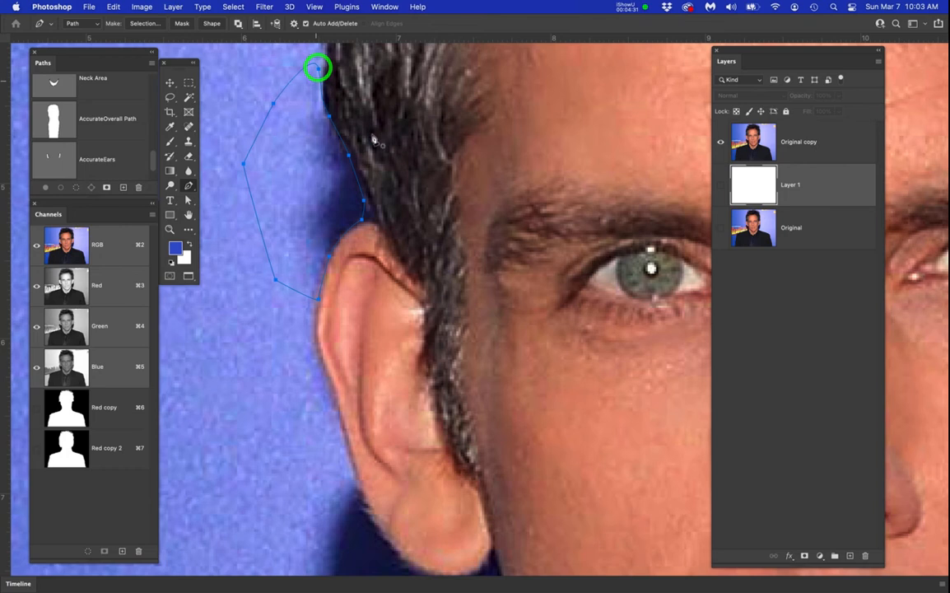
# Draw a second closed Pen path along the hair and upper edge of the other ear, looping through the adjacent background
pyautogui.moveTo(531, 239); pyautogui.dragTo(305, 233)
pyautogui.moveTo(552, 290); pyautogui.dragTo(483, 320)
pyautogui.moveTo(587, 248); pyautogui.dragTo(568, 304)
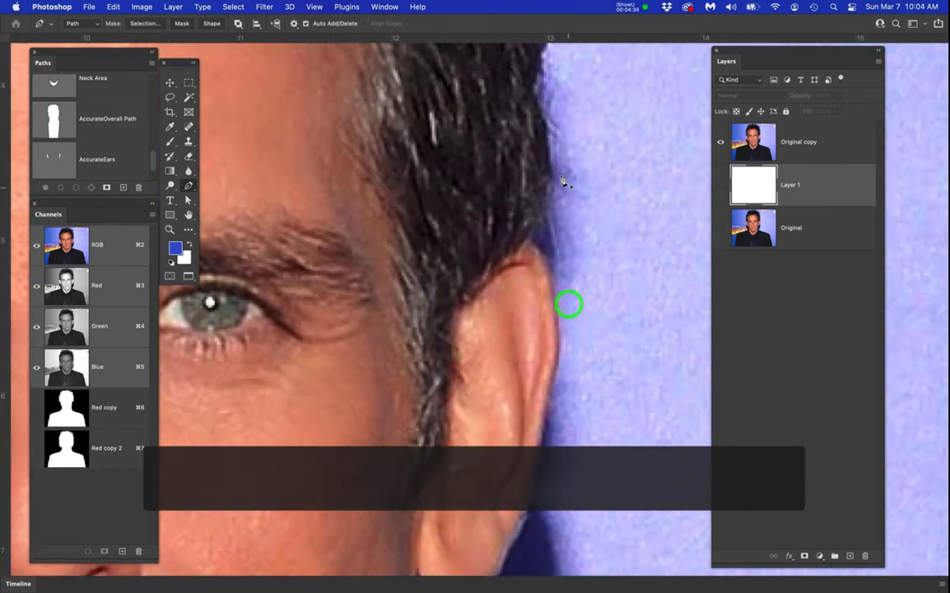
pyautogui.click(548, 142)
pyautogui.click(547, 160)
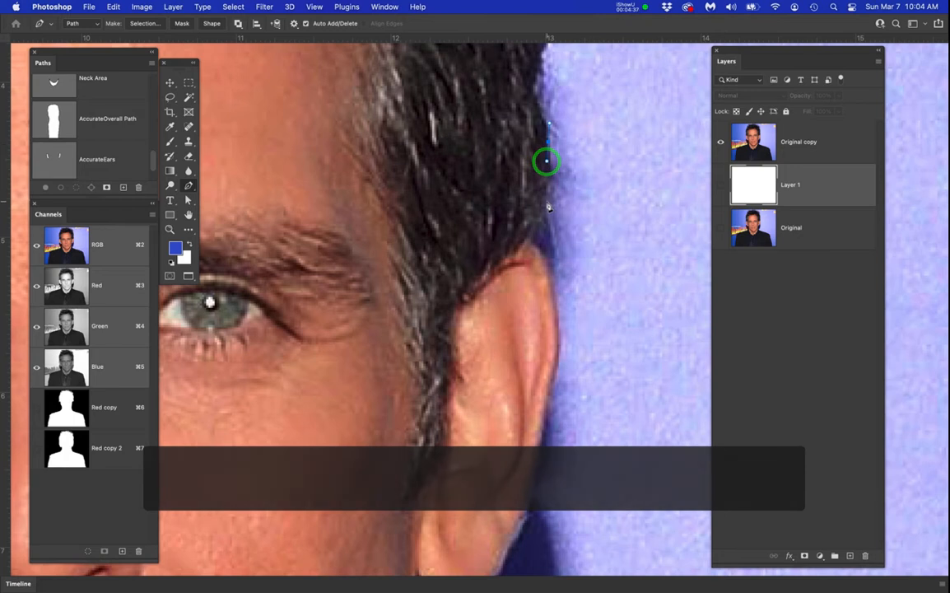
pyautogui.click(550, 191)
pyautogui.click(530, 239)
pyautogui.click(540, 250)
pyautogui.click(556, 286)
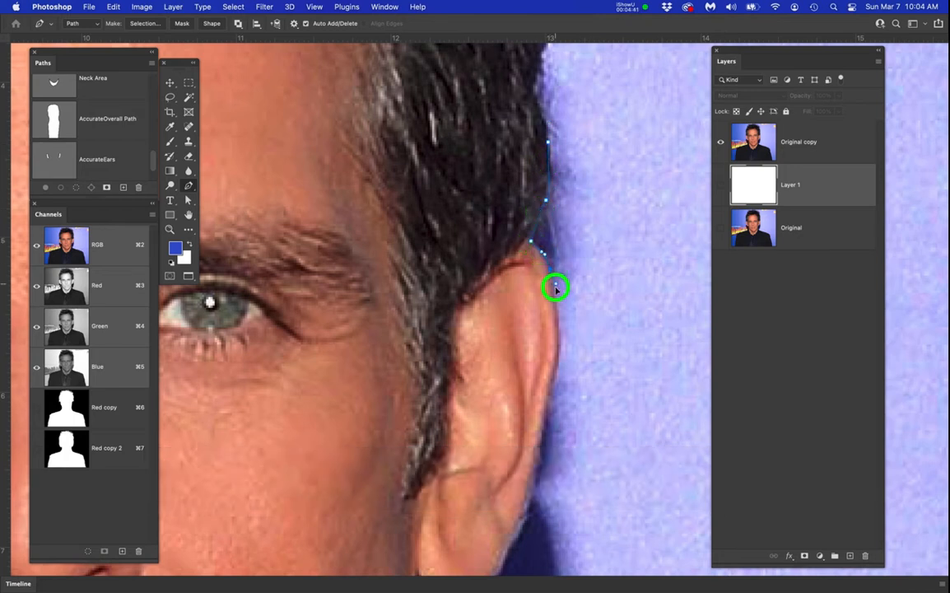
pyautogui.click(570, 312)
pyautogui.click(599, 245)
pyautogui.click(590, 182)
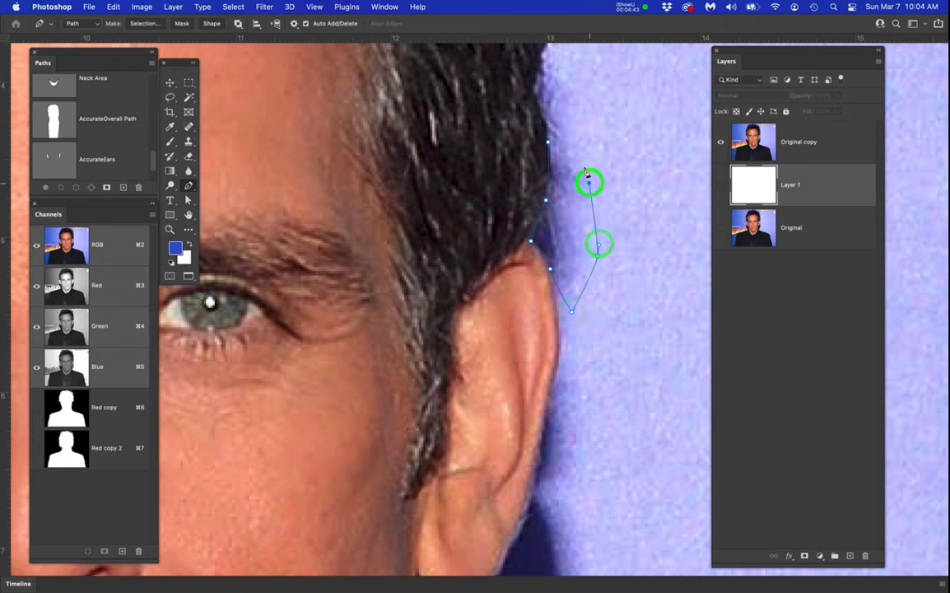
pyautogui.click(547, 142)
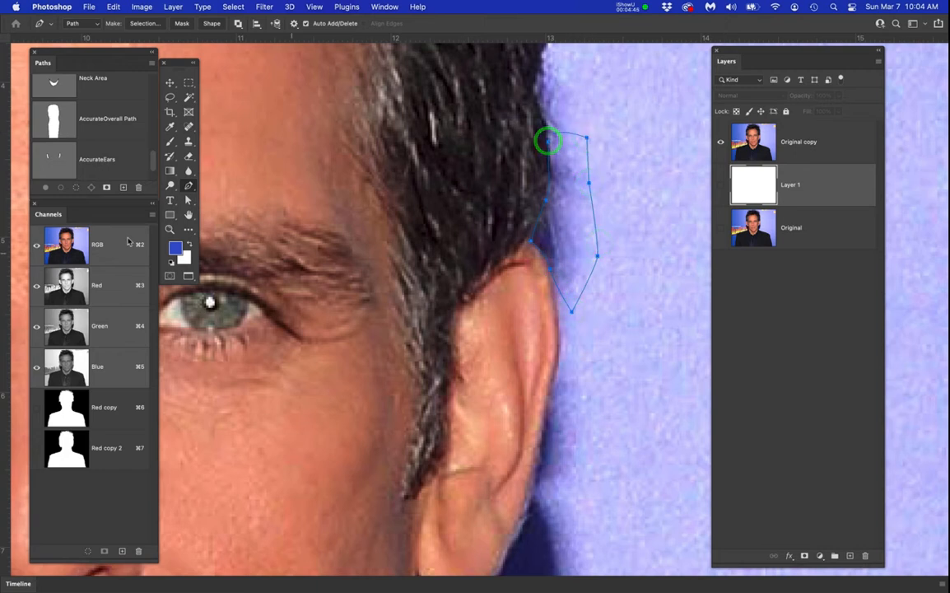
# Save the work path as Additional
pyautogui.scroll(-1, 78, 159)
pyautogui.doubleClick(83, 156)
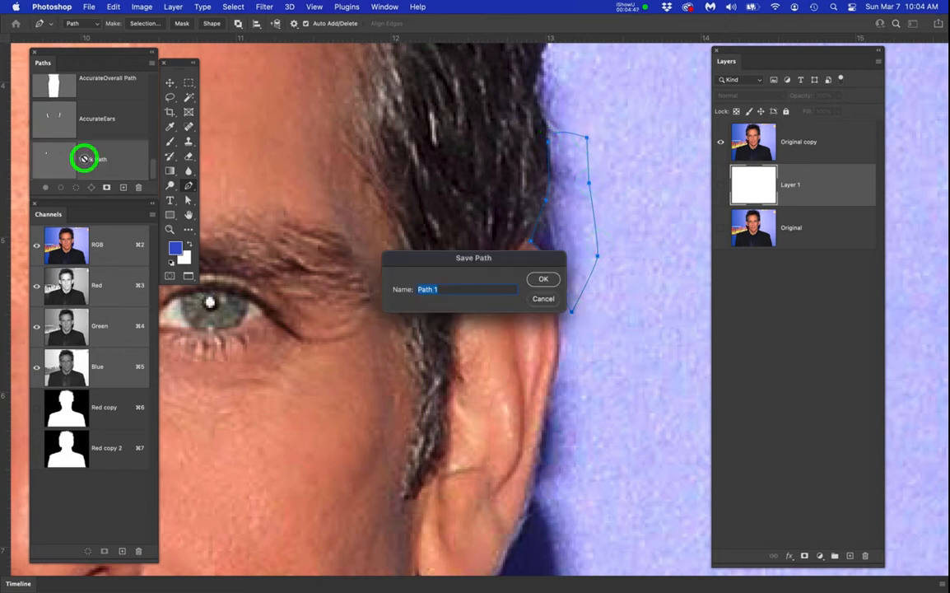
pyautogui.write('Additio')
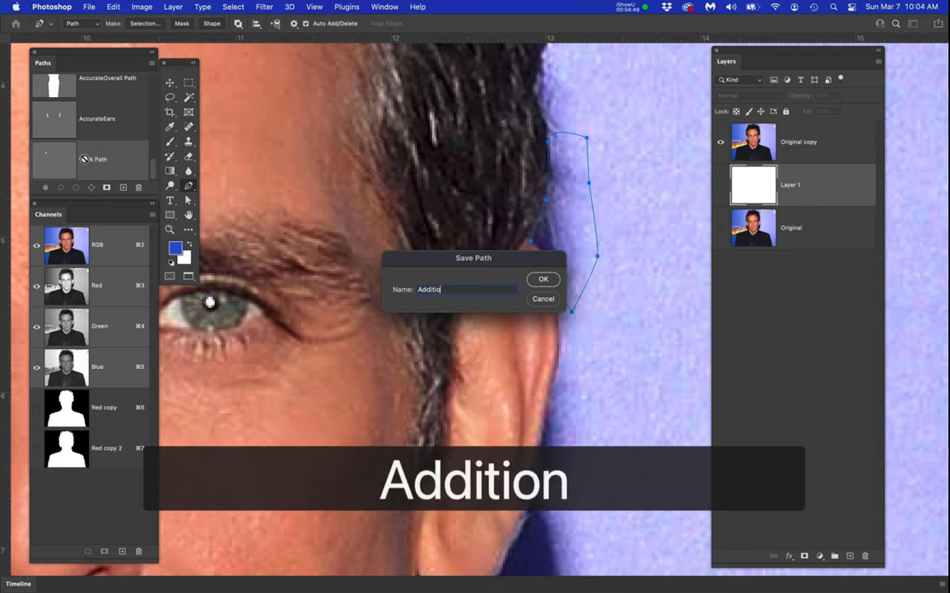
pyautogui.write('nal')
pyautogui.press('Return')
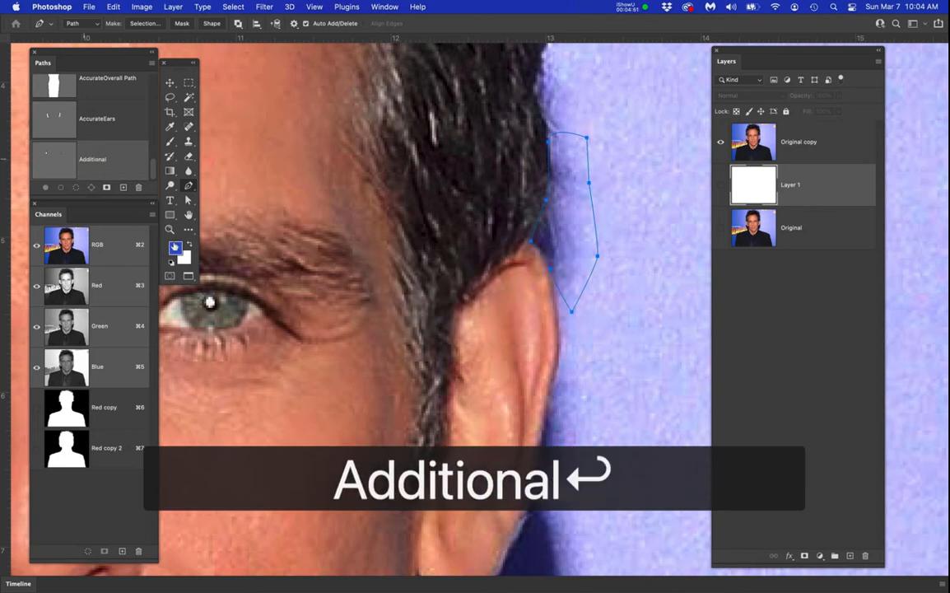
# Compare the Additional path outlines beside both ears against the Red copy 2 mask and the RGB composite
pyautogui.hscroll(1, 206, 252)
pyautogui.scroll(-5, 206, 252)
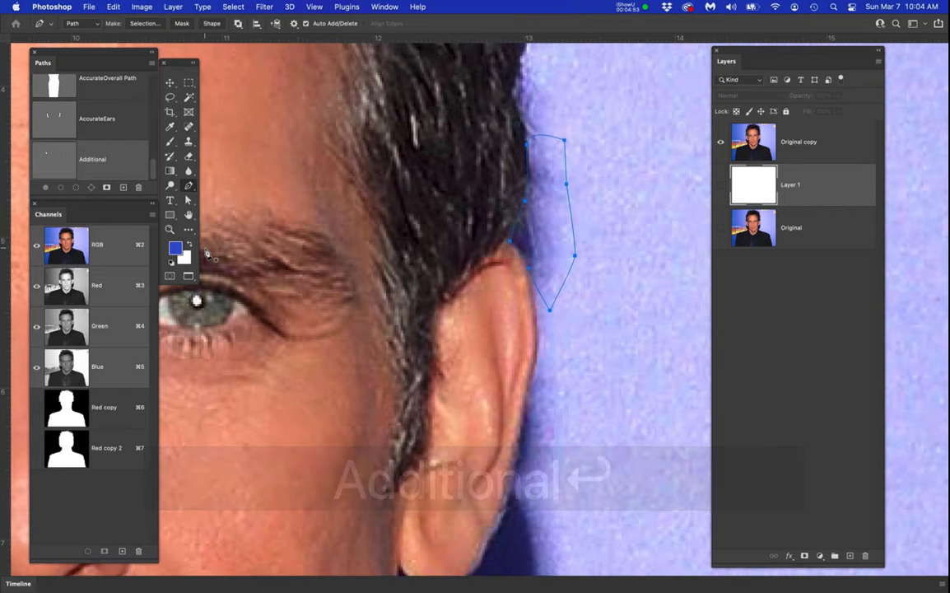
pyautogui.moveTo(353, 311); pyautogui.dragTo(513, 216)
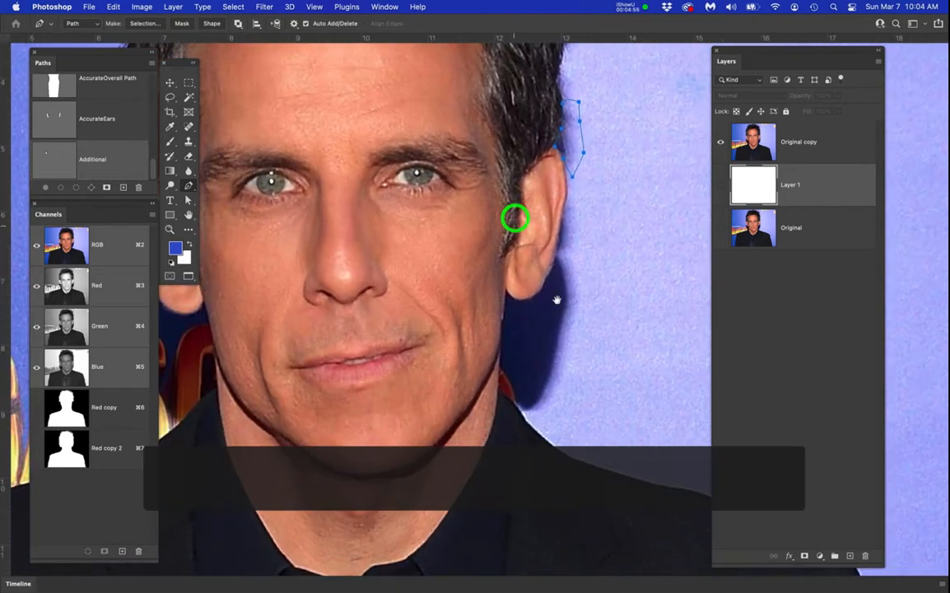
pyautogui.scroll(-2, 451, 290)
pyautogui.moveTo(452, 291); pyautogui.dragTo(497, 292)
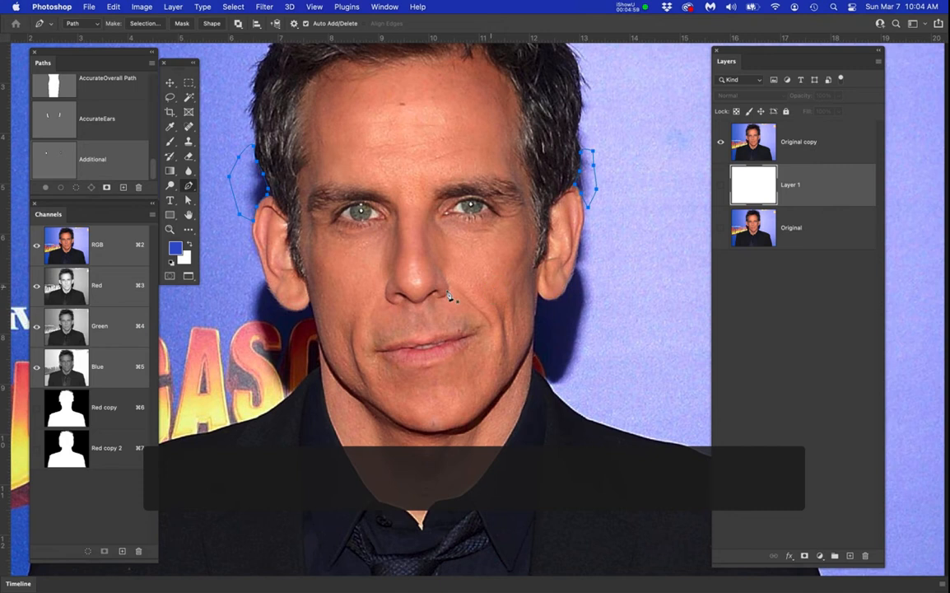
pyautogui.click(65, 447)
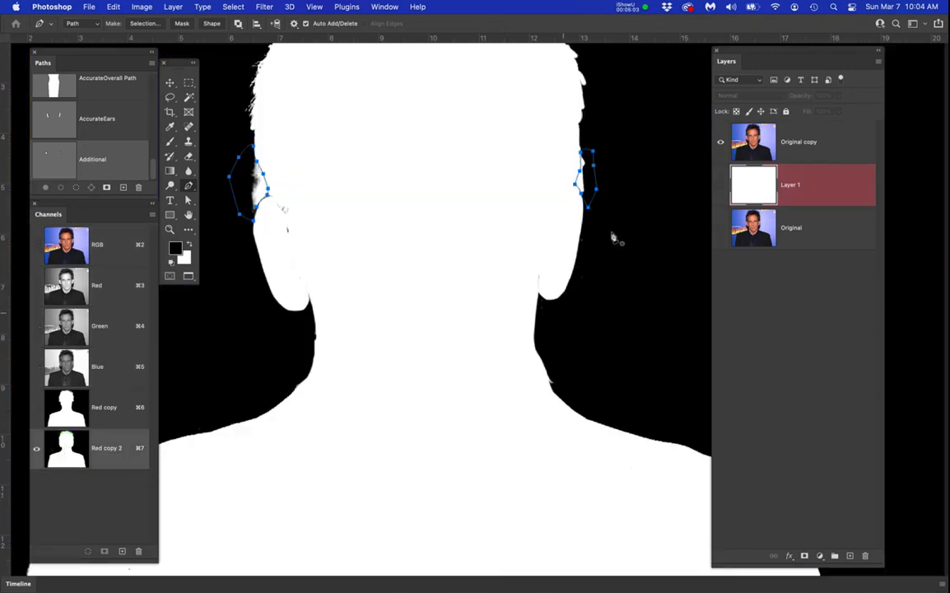
pyautogui.scroll(2, 586, 184)
pyautogui.click(578, 184)
pyautogui.click(228, 187)
pyautogui.click(112, 247)
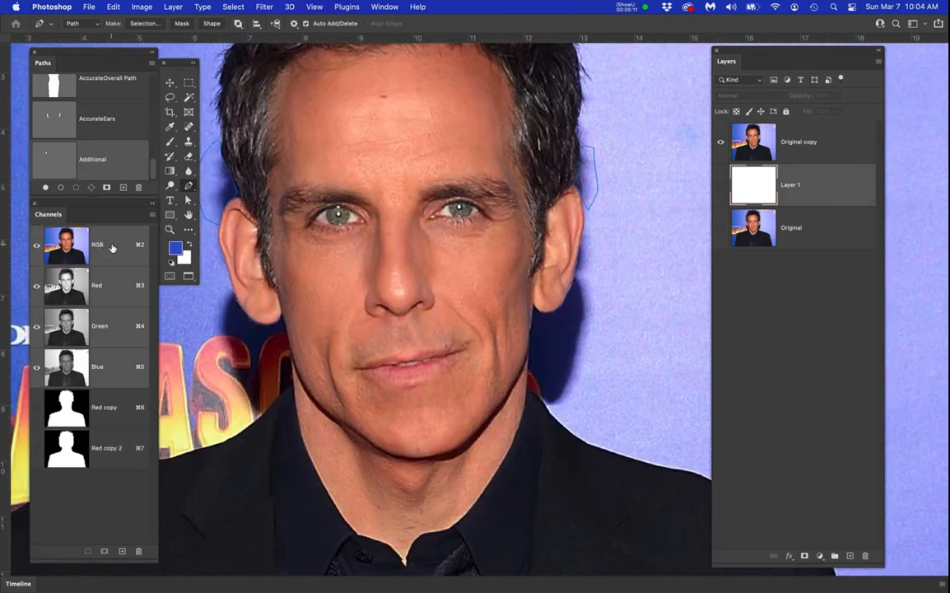
# Load the Additional path as a selection in the Red copy 2 channel, fill it with black, and deselect
pyautogui.click(66, 460)
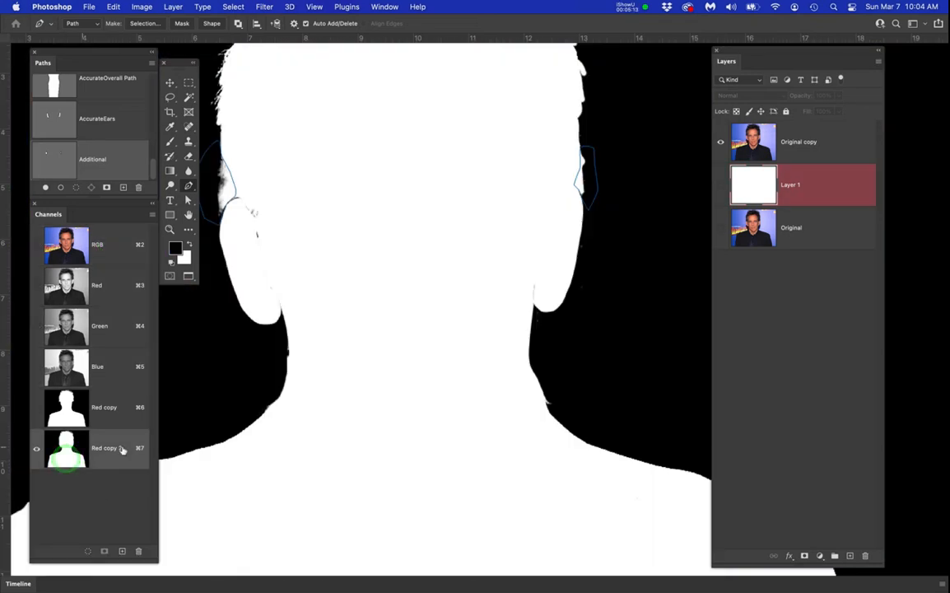
pyautogui.keyDown('super'); pyautogui.click(53, 159); pyautogui.keyUp('super')
pyautogui.moveTo(424, 250); pyautogui.dragTo(487, 273)
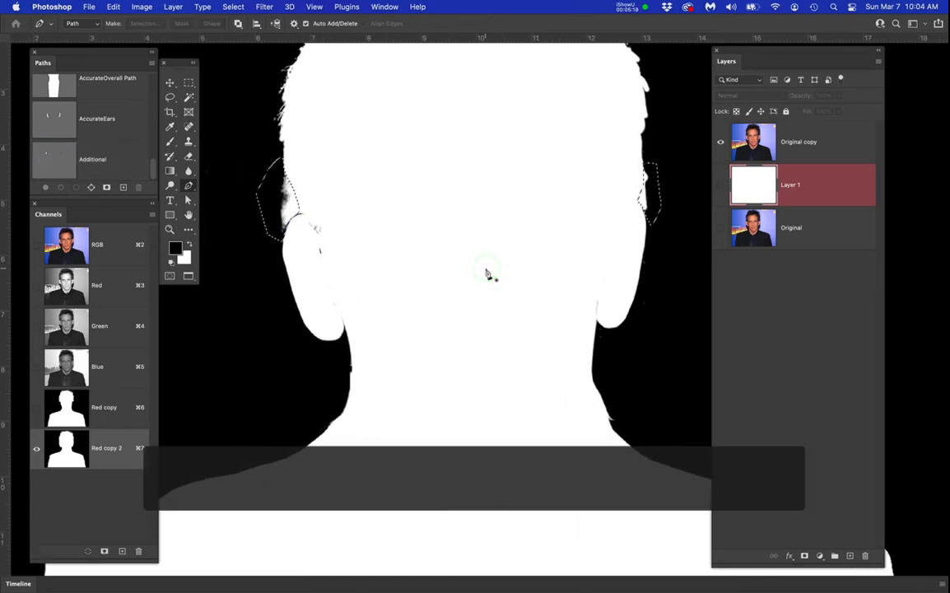
pyautogui.hotkey('alt', 'BackSpace')
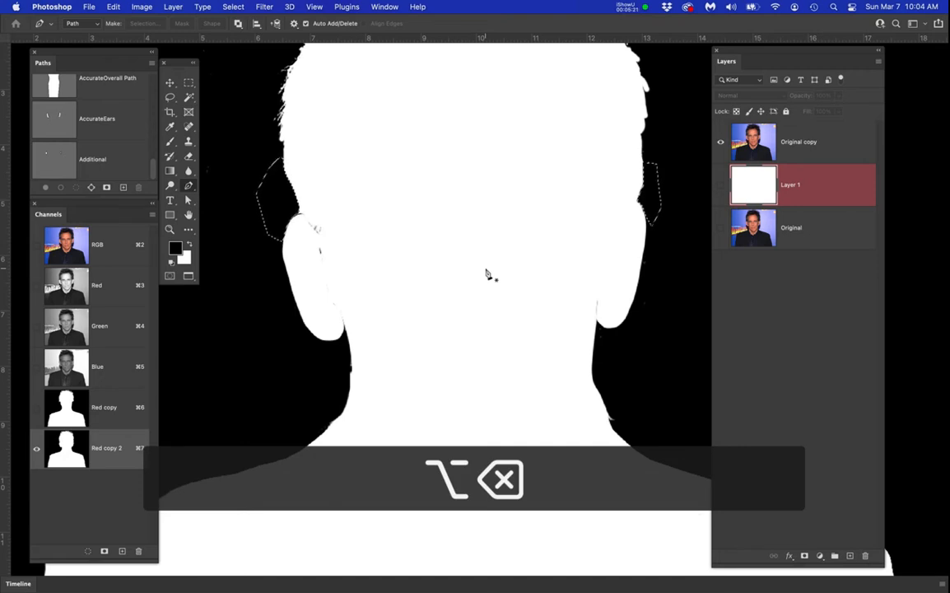
pyautogui.press('super+d')
pyautogui.scroll(-5, 490, 352)
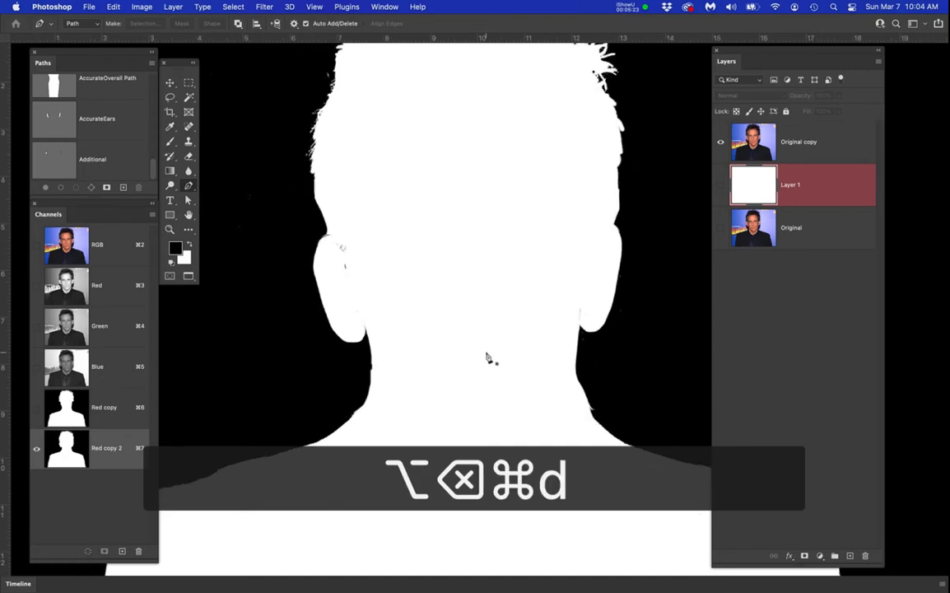
pyautogui.scroll(-3, 488, 359)
pyautogui.moveTo(502, 384); pyautogui.dragTo(457, 300)
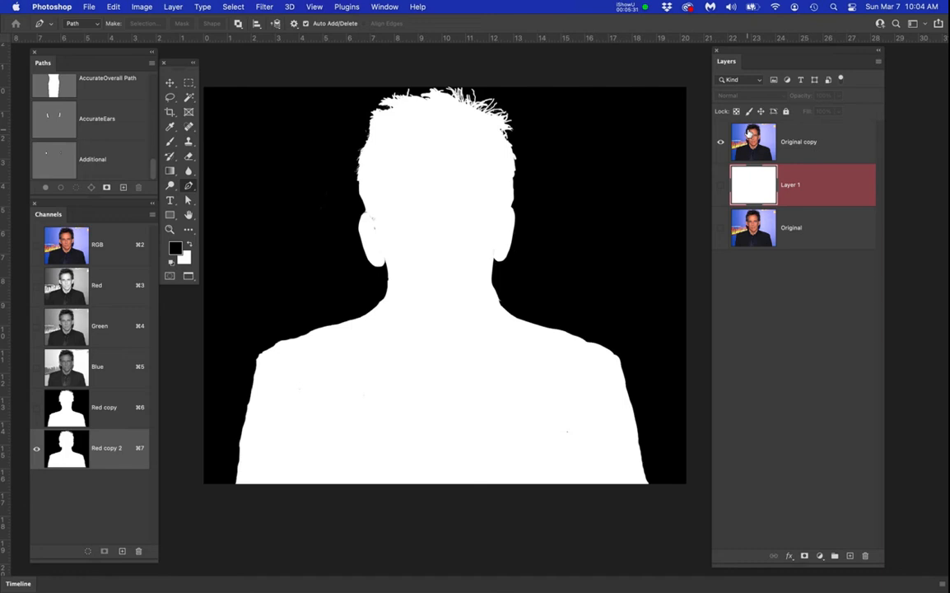
pyautogui.keyDown('super'); pyautogui.click(69, 460); pyautogui.keyUp('super')
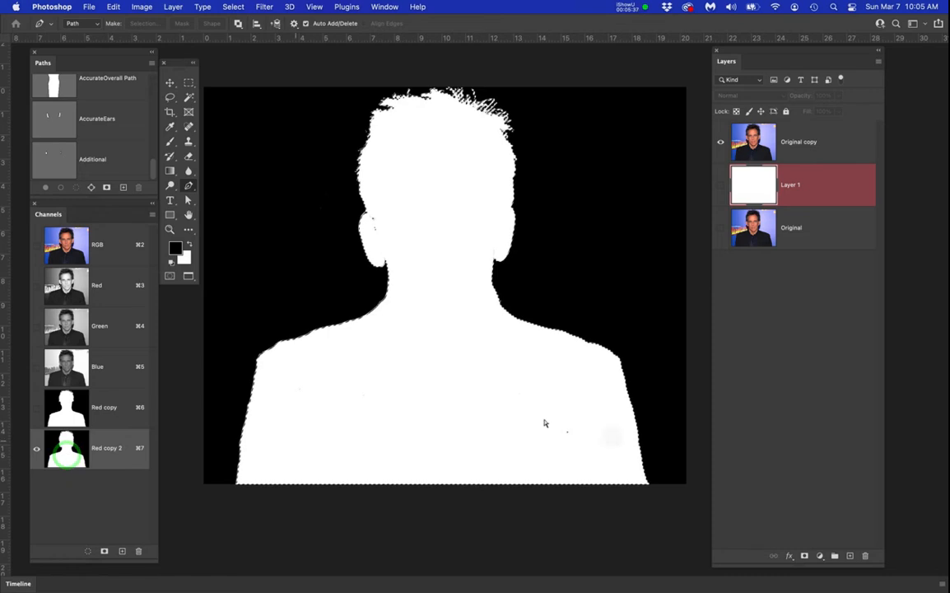
pyautogui.press('super+d')
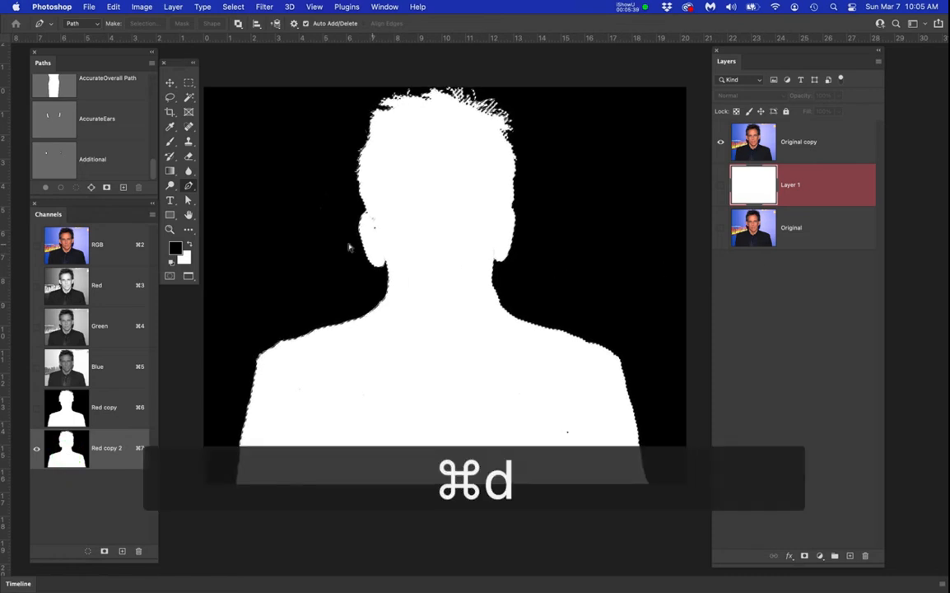
# Lasso the grey specks inside the upper part of the ear on the lettering side in Red copy 2 and fill them with white
pyautogui.scroll(2, 338, 247)
pyautogui.scroll(5, 337, 247)
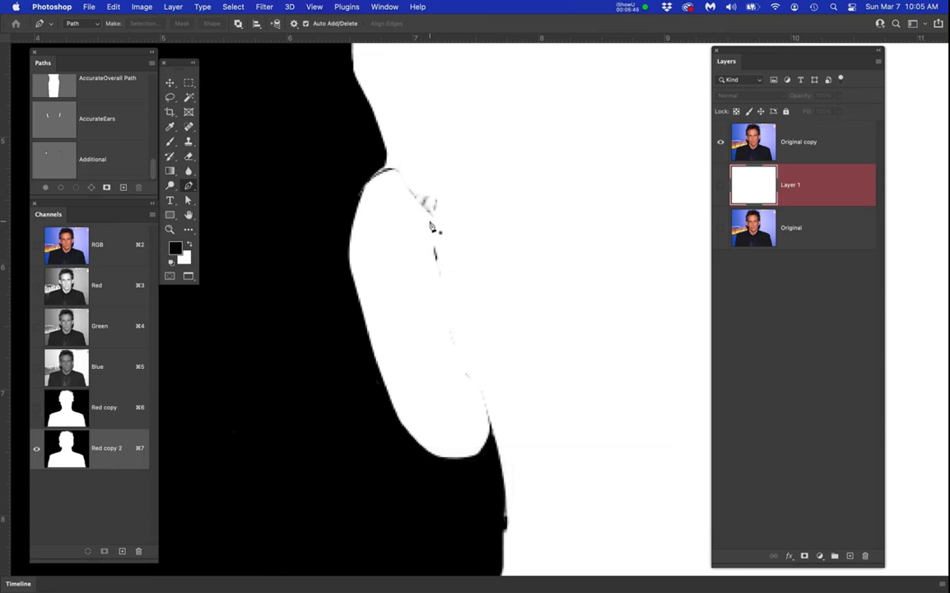
pyautogui.press('l')
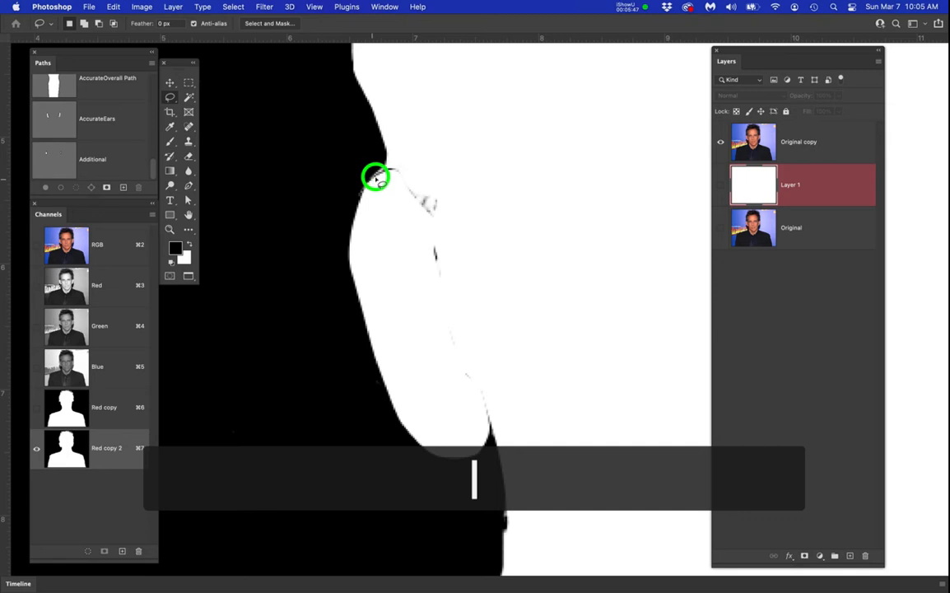
pyautogui.moveTo(381, 171)
pyautogui.mouseDown()
pyautogui.moveTo(407, 156)
pyautogui.moveTo(434, 173)
pyautogui.moveTo(460, 210)
pyautogui.moveTo(473, 296)
pyautogui.moveTo(453, 310)
pyautogui.moveTo(410, 286)
pyautogui.moveTo(374, 178)
pyautogui.mouseUp()
pyautogui.click(94, 445)
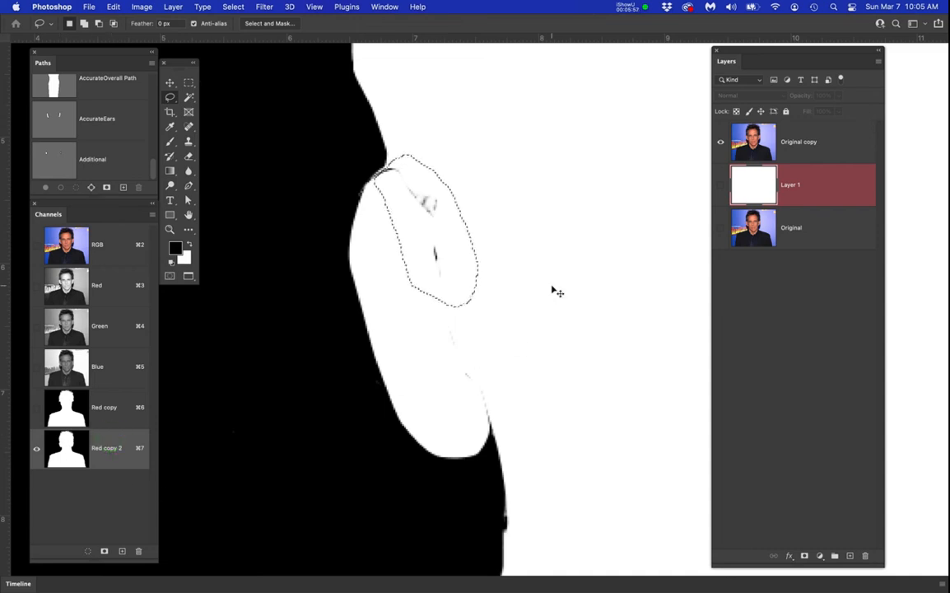
pyautogui.press('super+BackSpace')
# Lasso the remaining faint marks above the same ear's lobe, fill them with white, and deselect
pyautogui.moveTo(489, 428)
pyautogui.mouseDown()
pyautogui.moveTo(492, 398)
pyautogui.moveTo(459, 358)
pyautogui.moveTo(452, 314)
pyautogui.moveTo(437, 379)
pyautogui.moveTo(488, 427)
pyautogui.mouseUp()
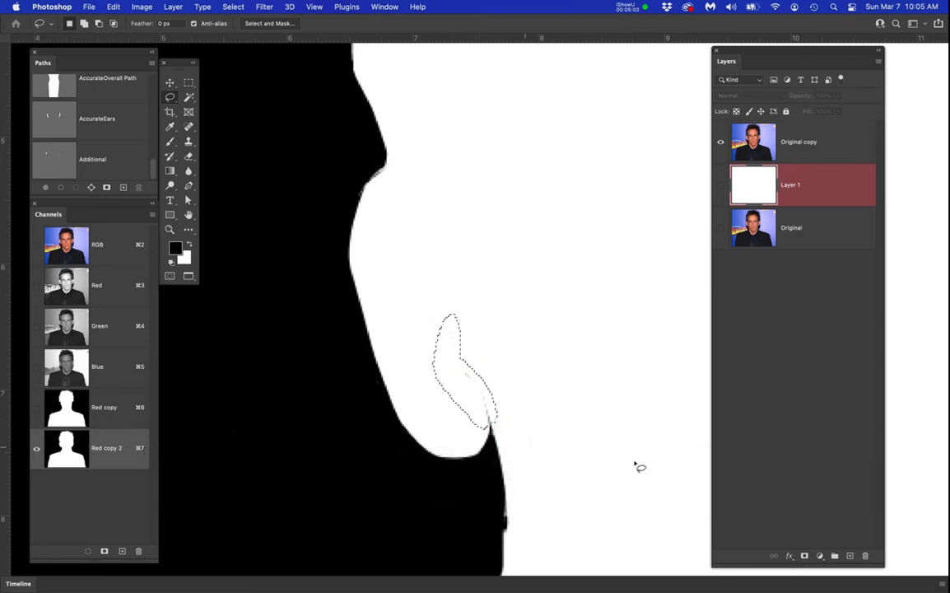
pyautogui.press('super+BackSpace')
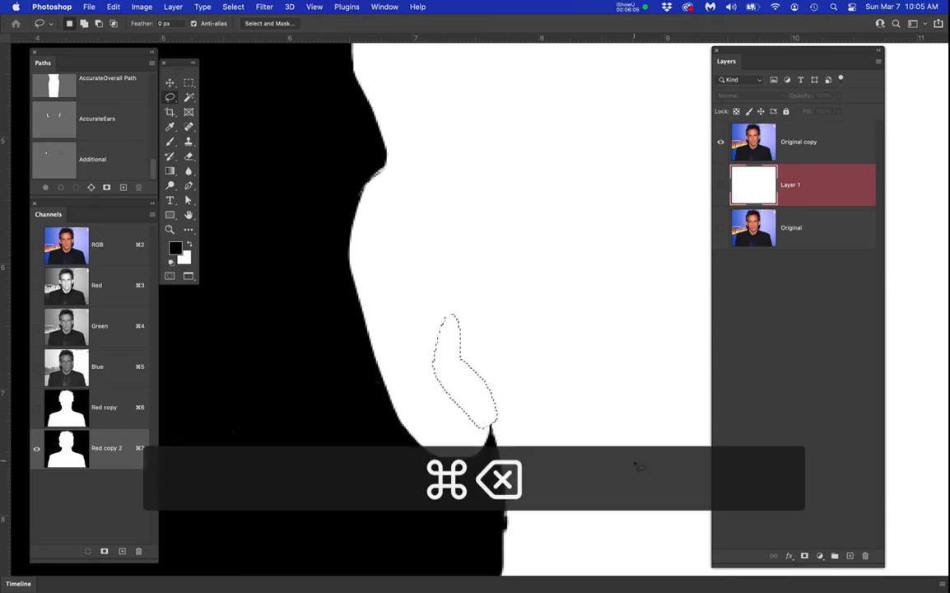
pyautogui.press('super+d')
# Lasso the inner area just above the other ear's lobe, fill it with white, and deselect
pyautogui.moveTo(606, 385); pyautogui.dragTo(439, 361)
pyautogui.moveTo(612, 362); pyautogui.dragTo(447, 399)
pyautogui.moveTo(505, 359)
pyautogui.mouseDown()
pyautogui.moveTo(490, 394)
pyautogui.moveTo(505, 412)
pyautogui.moveTo(516, 406)
pyautogui.moveTo(502, 361)
pyautogui.mouseUp()
pyautogui.press('super+BackSpace')
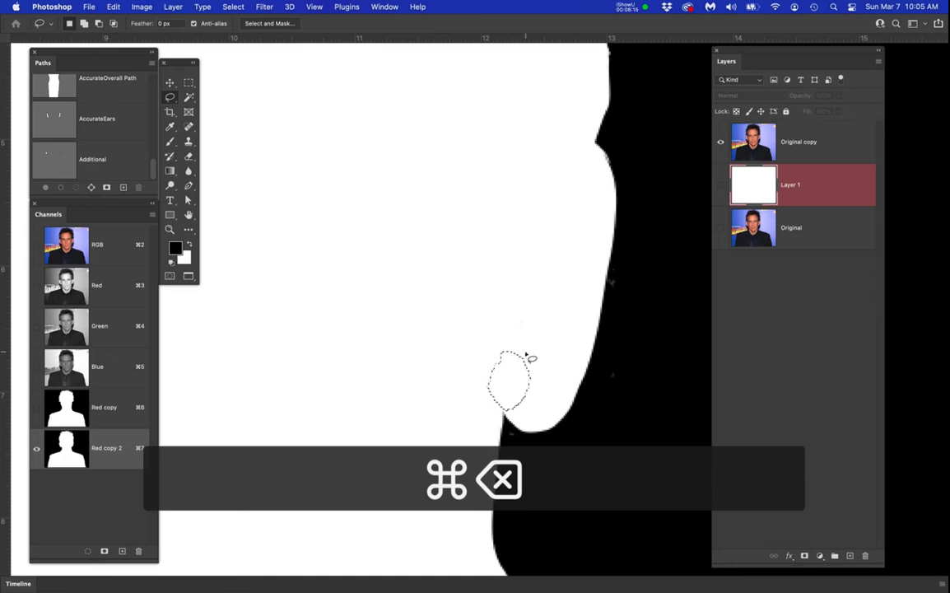
pyautogui.press('super+d')
# Compare the whole Red copy 2 silhouette with the RGB composite to check the cleaned mask
pyautogui.scroll(-3, 516, 365)
pyautogui.scroll(-3, 512, 364)
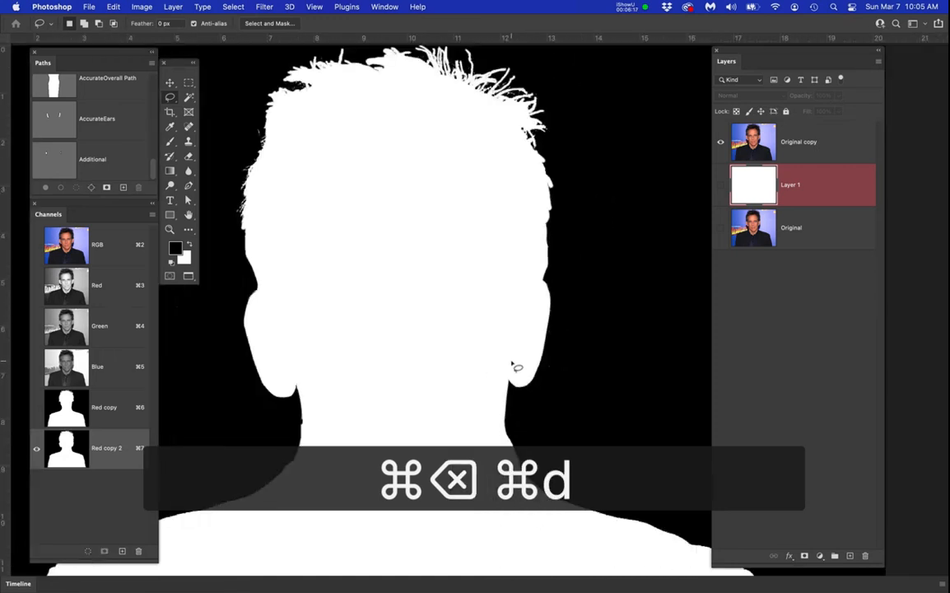
pyautogui.scroll(-1, 457, 317)
pyautogui.scroll(-3, 457, 317)
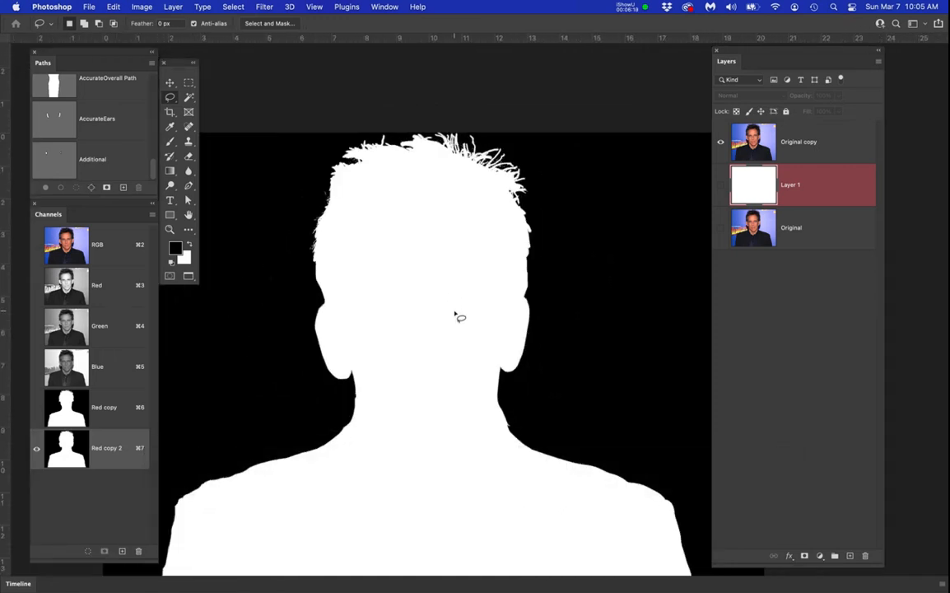
pyautogui.moveTo(489, 350); pyautogui.dragTo(503, 276)
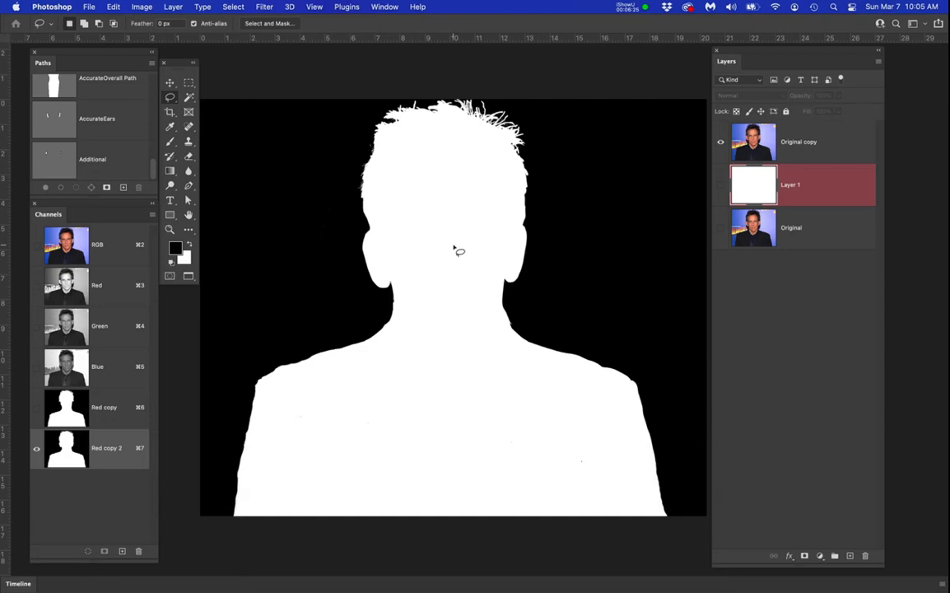
pyautogui.click(99, 246)
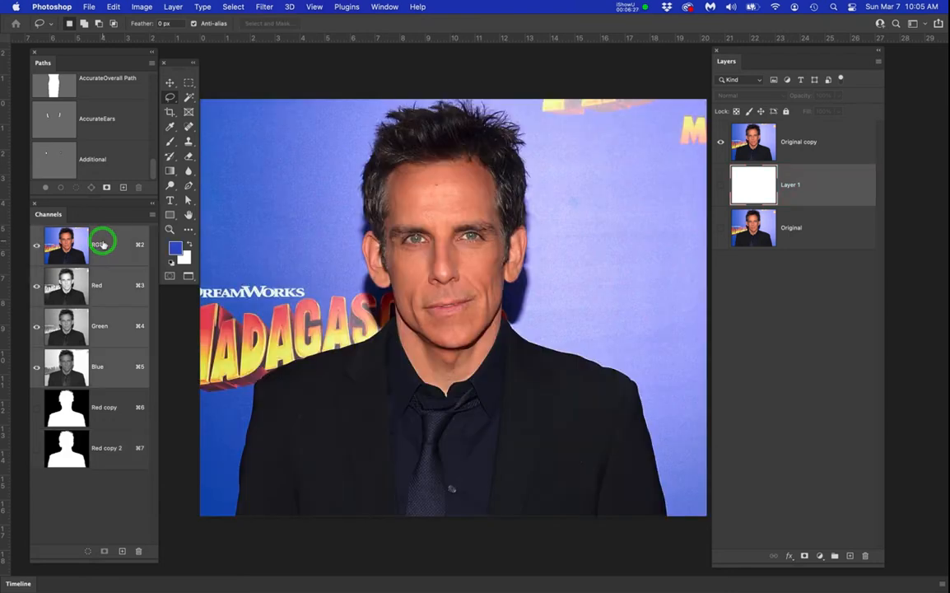
pyautogui.click(73, 458)
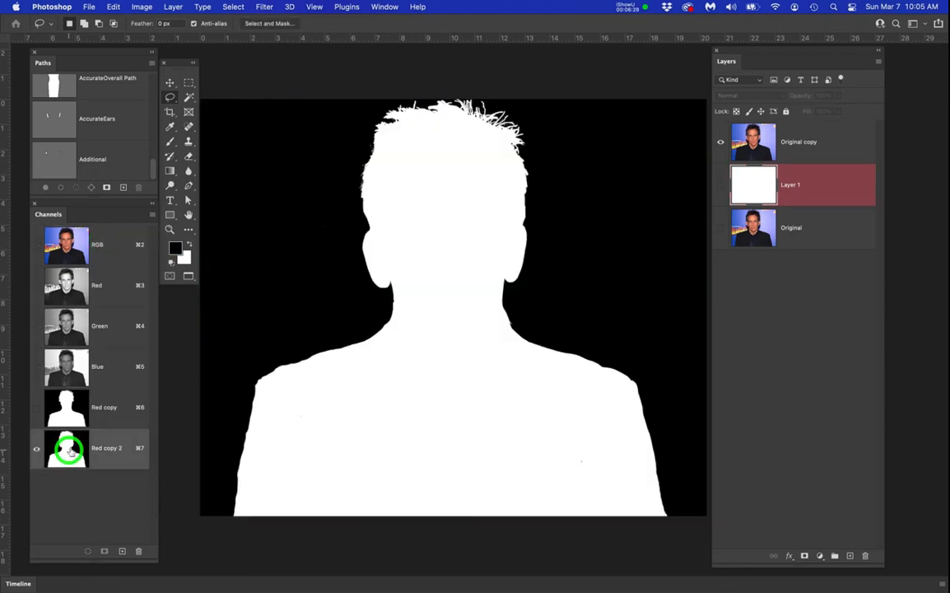
pyautogui.scroll(2, 457, 344)
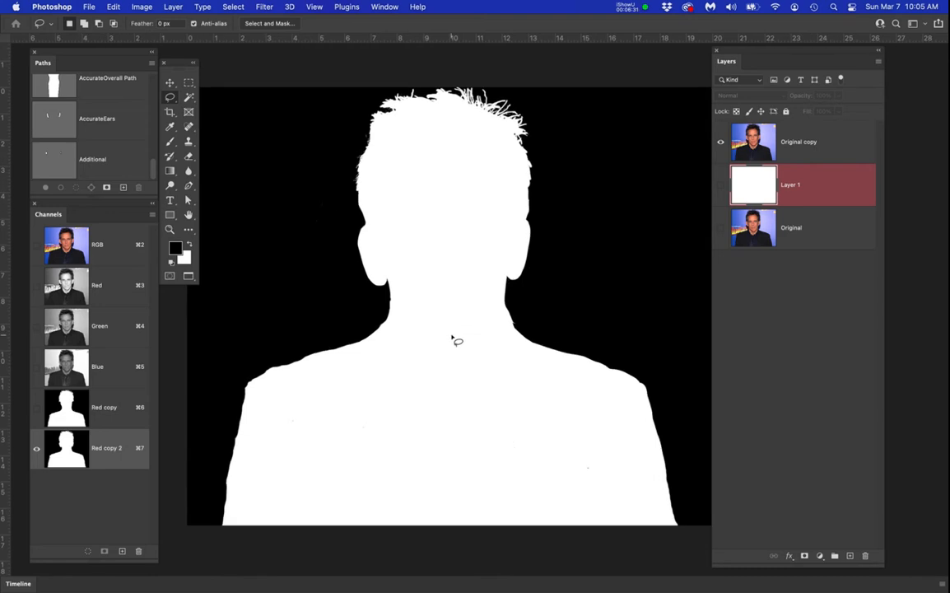
pyautogui.click(66, 245)
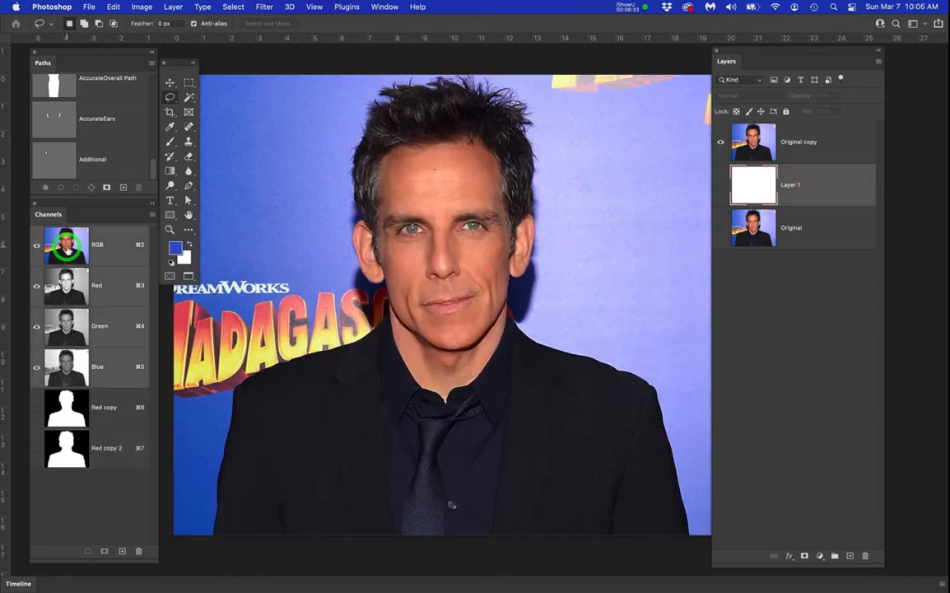
pyautogui.click(66, 454)
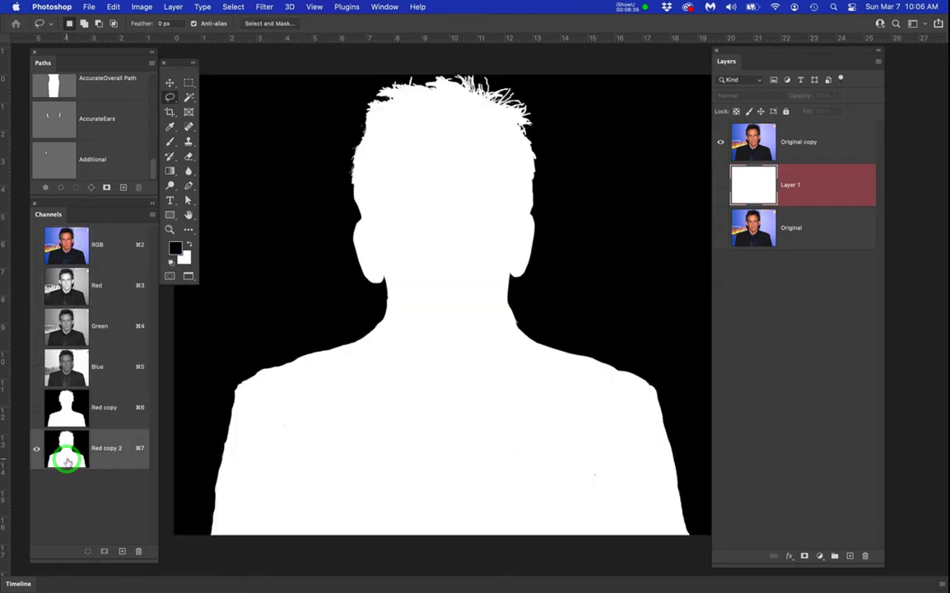
# Load Red copy 2 as a selection over the RGB composite and add it as a layer mask to the Original copy layer
pyautogui.click(67, 253)
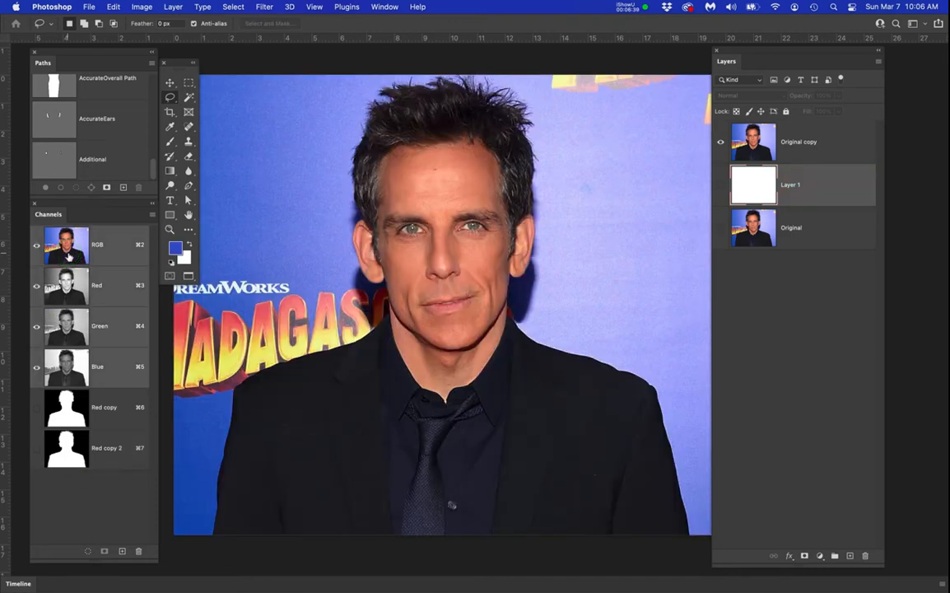
pyautogui.keyDown('super'); pyautogui.click(74, 451); pyautogui.keyUp('super')
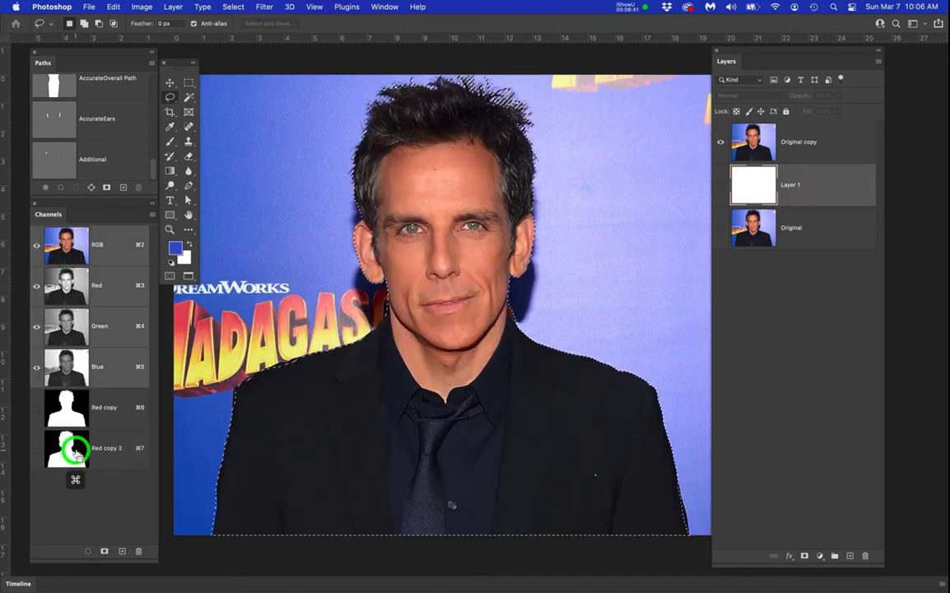
pyautogui.click(828, 142)
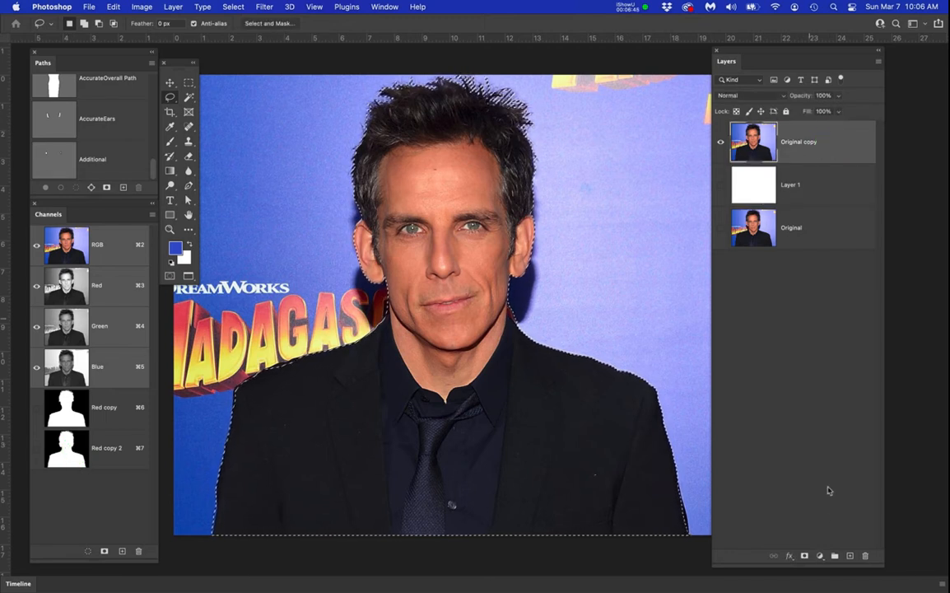
pyautogui.click(804, 556)
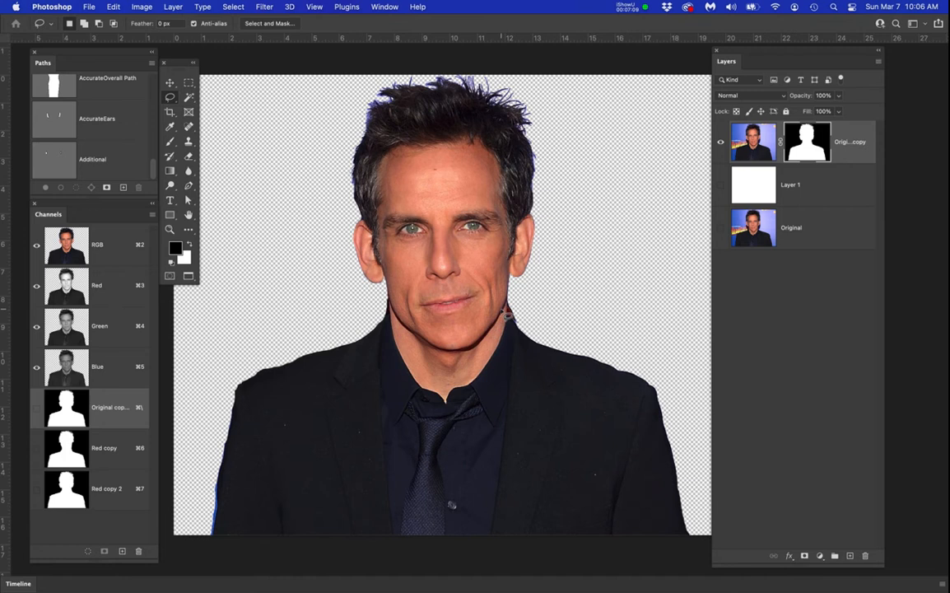
# Show the Head path and examine how closely its outline follows the jaw and chin
pyautogui.scroll(5, 103, 120)
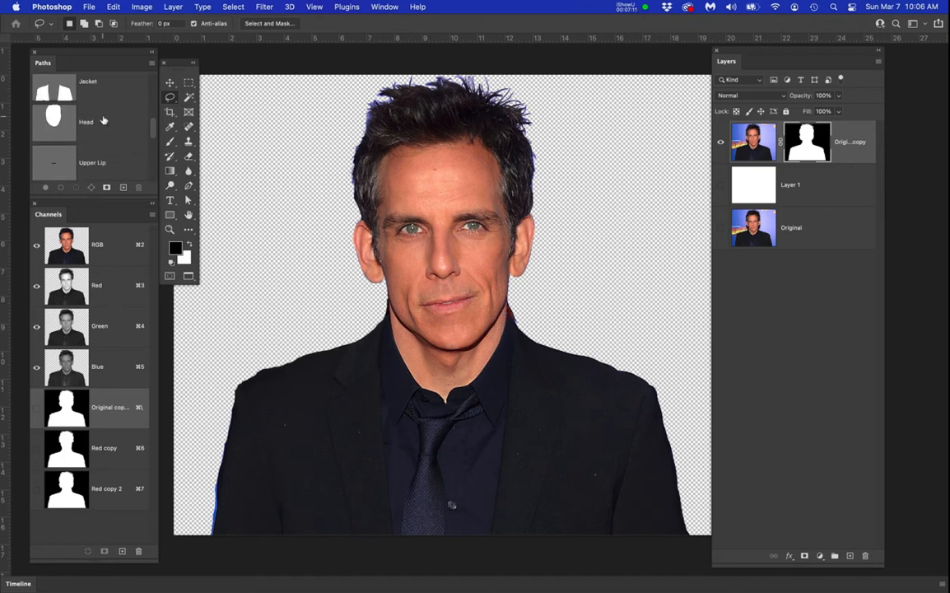
pyautogui.click(81, 124)
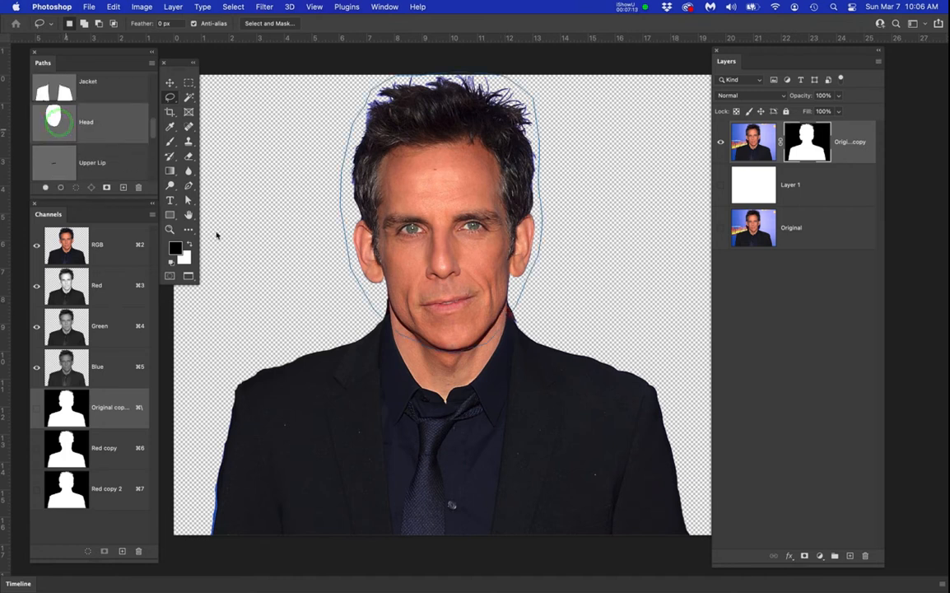
pyautogui.click(55, 118)
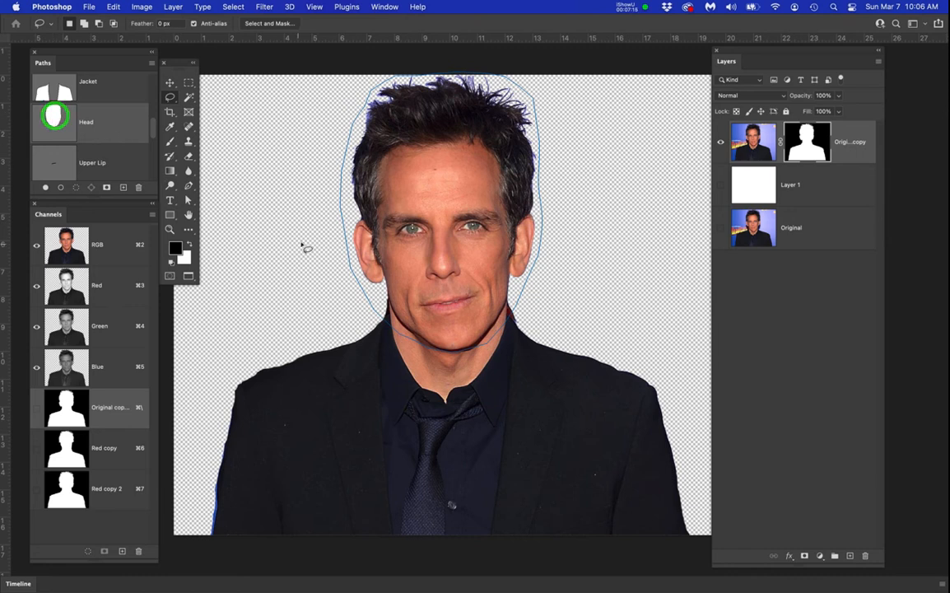
pyautogui.scroll(3, 377, 293)
pyautogui.scroll(1, 429, 327)
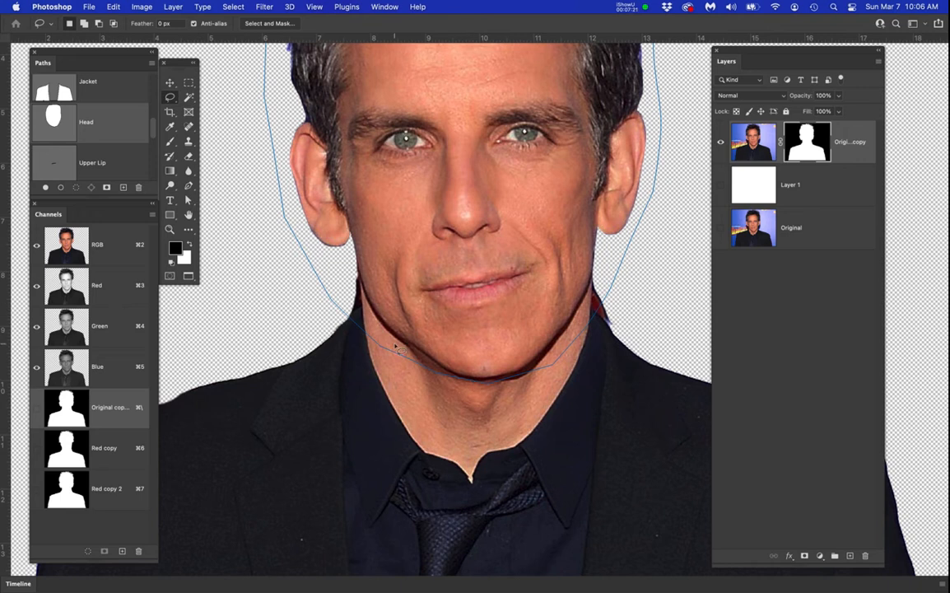
pyautogui.scroll(2, 394, 348)
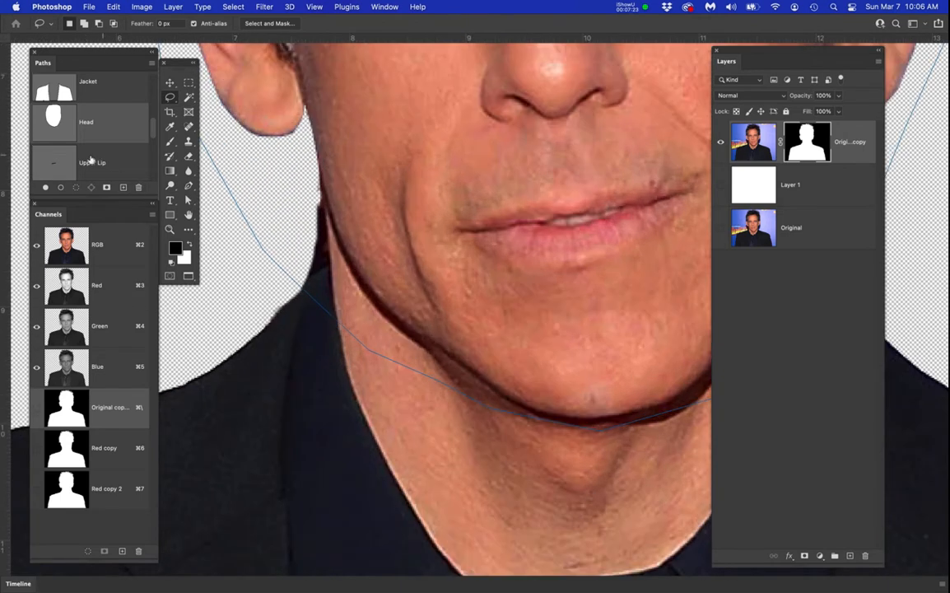
pyautogui.click(306, 292)
pyautogui.scroll(-5, 490, 403)
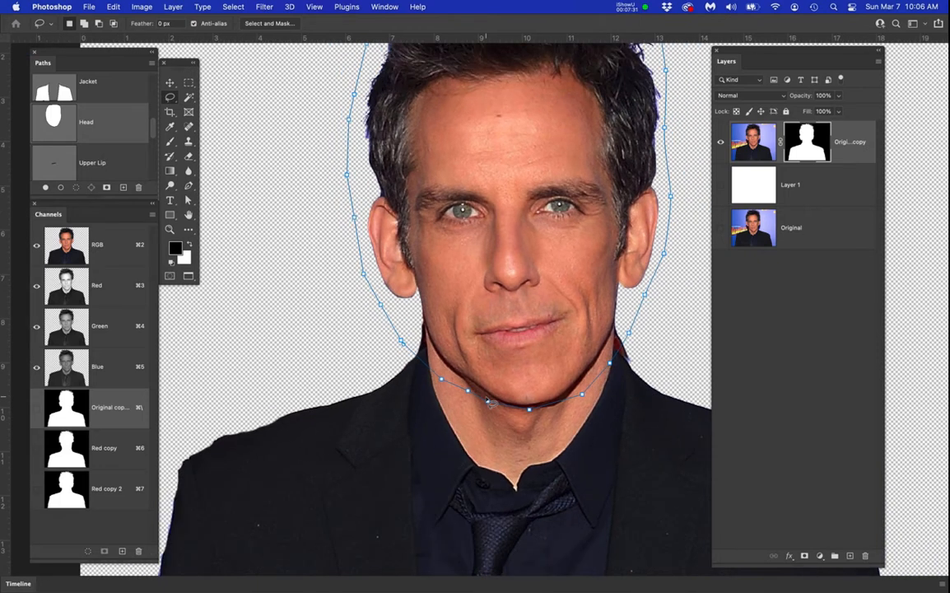
# Start a new path below the ear lobe and trace the jawline to the chin with the Pen tool
pyautogui.keyDown('shift'); pyautogui.click(111, 131); pyautogui.keyUp('shift')
pyautogui.moveTo(154, 130); pyautogui.dragTo(158, 173)
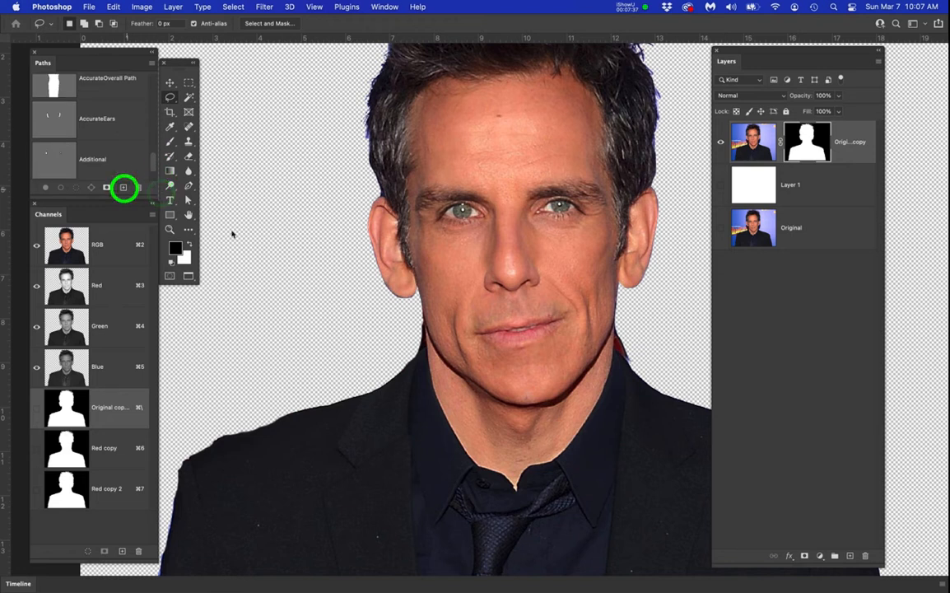
pyautogui.scroll(4, 430, 331)
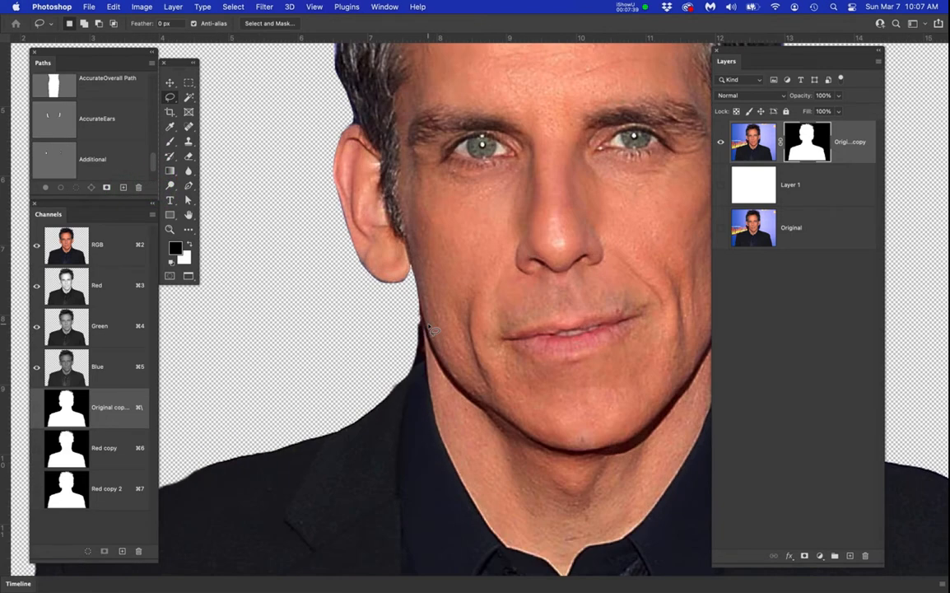
pyautogui.moveTo(398, 318); pyautogui.dragTo(323, 274)
pyautogui.press('p')
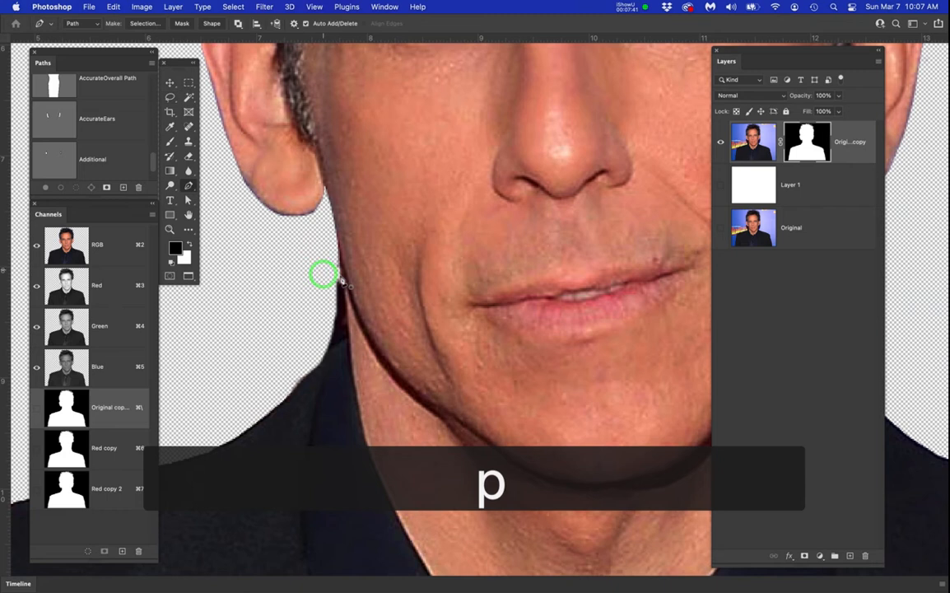
pyautogui.click(303, 233)
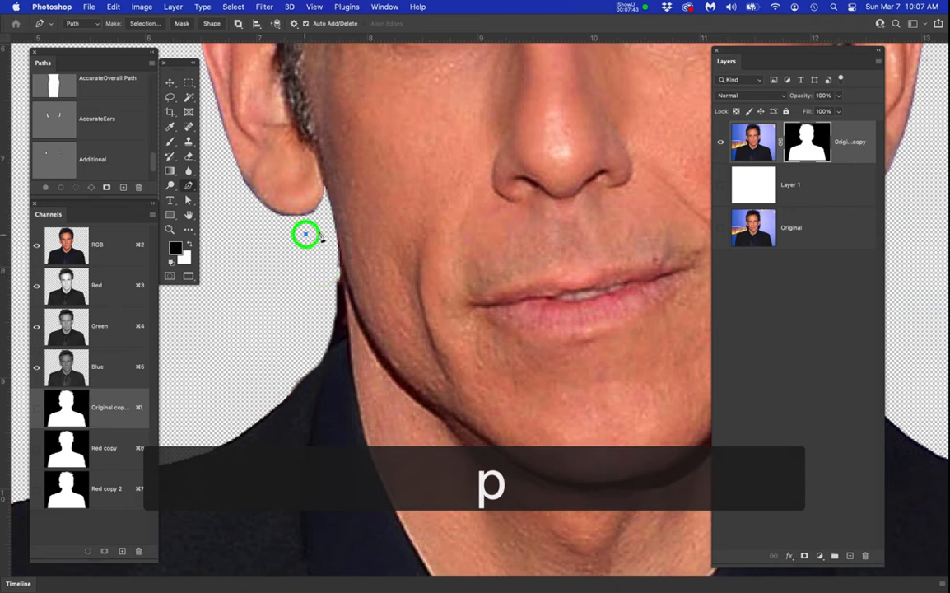
pyautogui.click(325, 234)
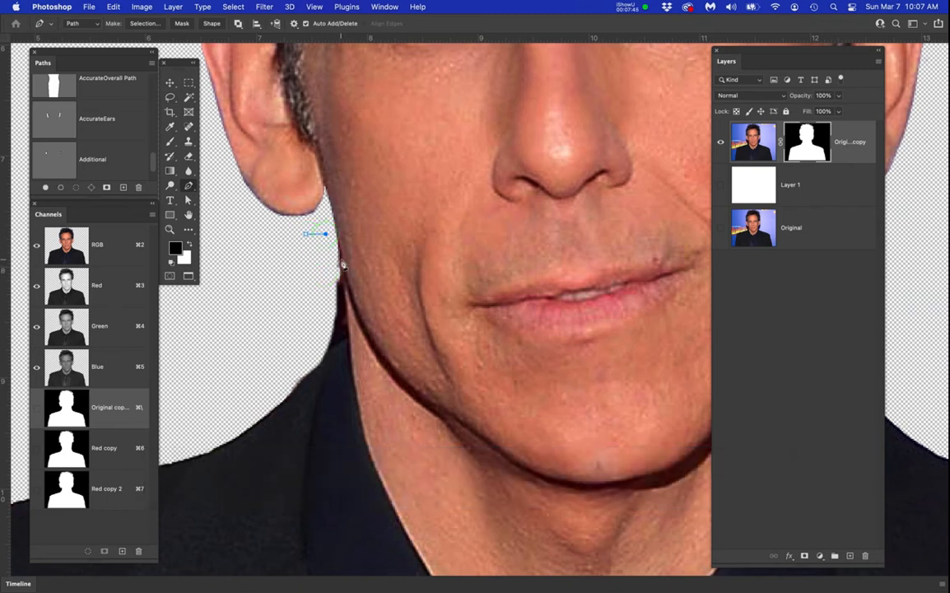
pyautogui.moveTo(347, 286); pyautogui.dragTo(397, 374)
pyautogui.moveTo(453, 423); pyautogui.dragTo(474, 434)
pyautogui.moveTo(567, 488); pyautogui.dragTo(425, 466)
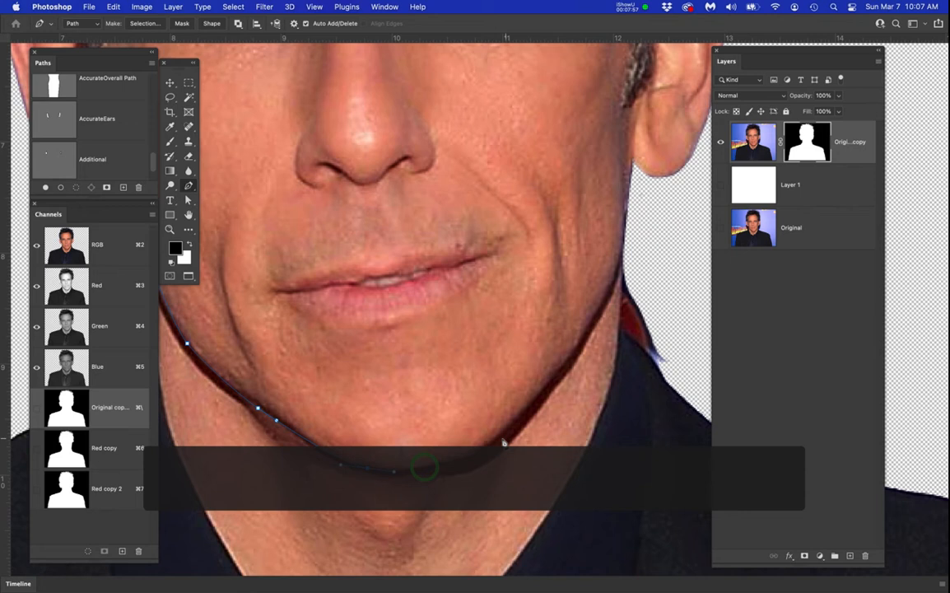
# Continue the path from the chin up the opposite jawline to just below the other ear
pyautogui.moveTo(498, 441); pyautogui.dragTo(523, 416)
pyautogui.moveTo(576, 340); pyautogui.dragTo(589, 323)
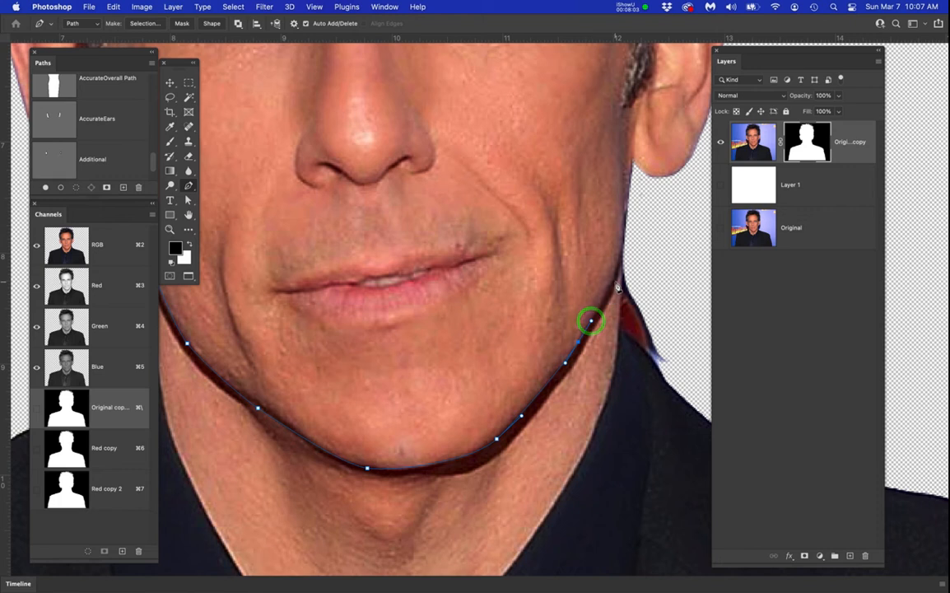
pyautogui.moveTo(615, 281); pyautogui.dragTo(619, 271)
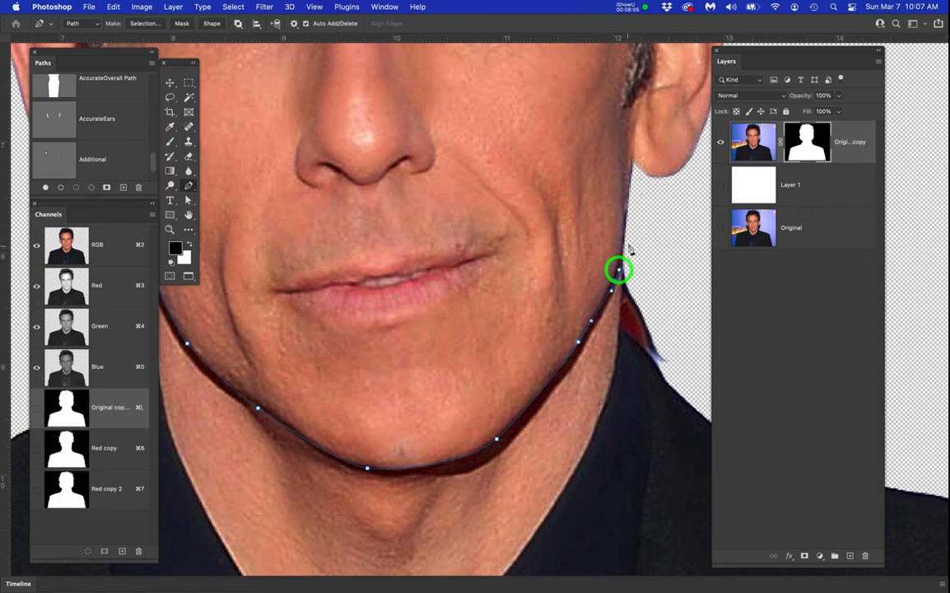
pyautogui.click(629, 239)
# Carry the path loosely around the outside of the head and hair and close it at its starting point
pyautogui.scroll(-5, 617, 270)
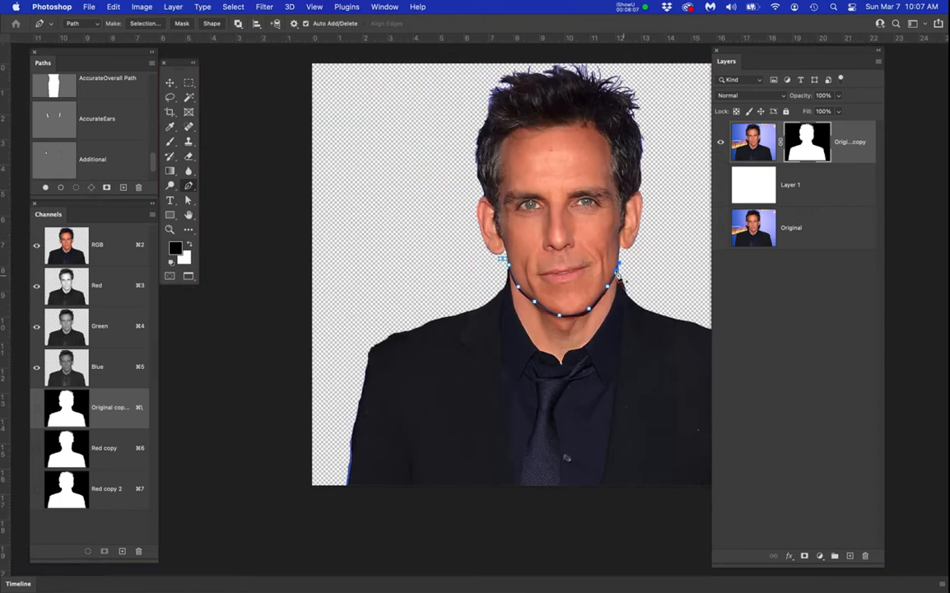
pyautogui.moveTo(615, 339); pyautogui.dragTo(505, 265)
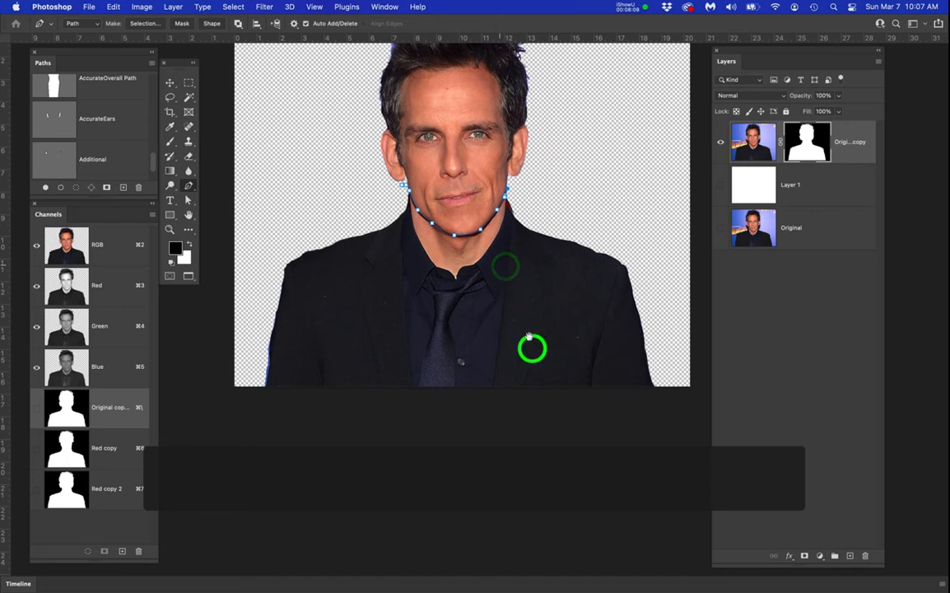
pyautogui.moveTo(529, 338); pyautogui.dragTo(561, 389)
pyautogui.click(576, 271)
pyautogui.click(574, 107)
pyautogui.click(512, 67)
pyautogui.click(416, 77)
pyautogui.click(385, 159)
pyautogui.click(402, 283)
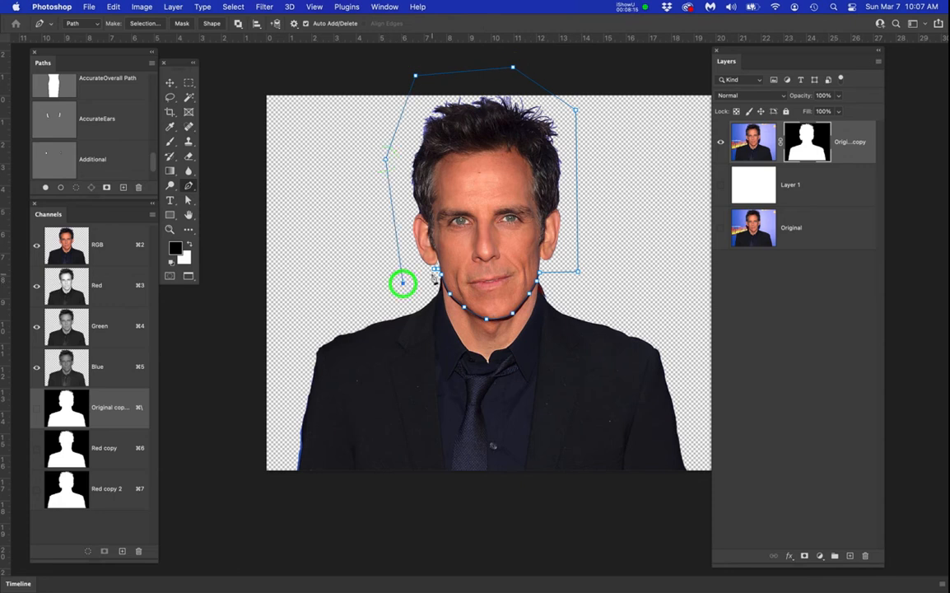
pyautogui.click(434, 270)
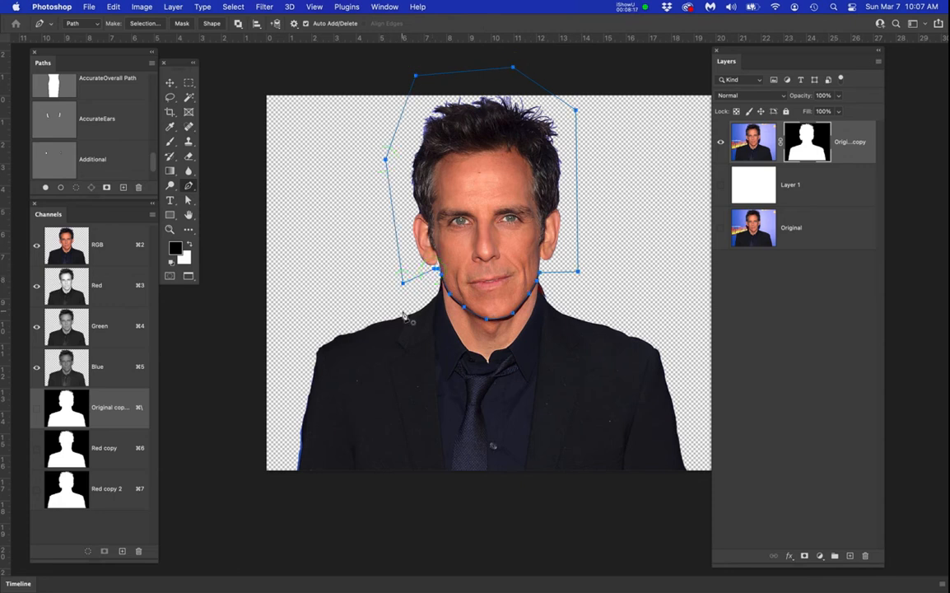
# Rename the new path Head2 and deselect it
pyautogui.scroll(-1, 104, 175)
pyautogui.doubleClick(86, 161)
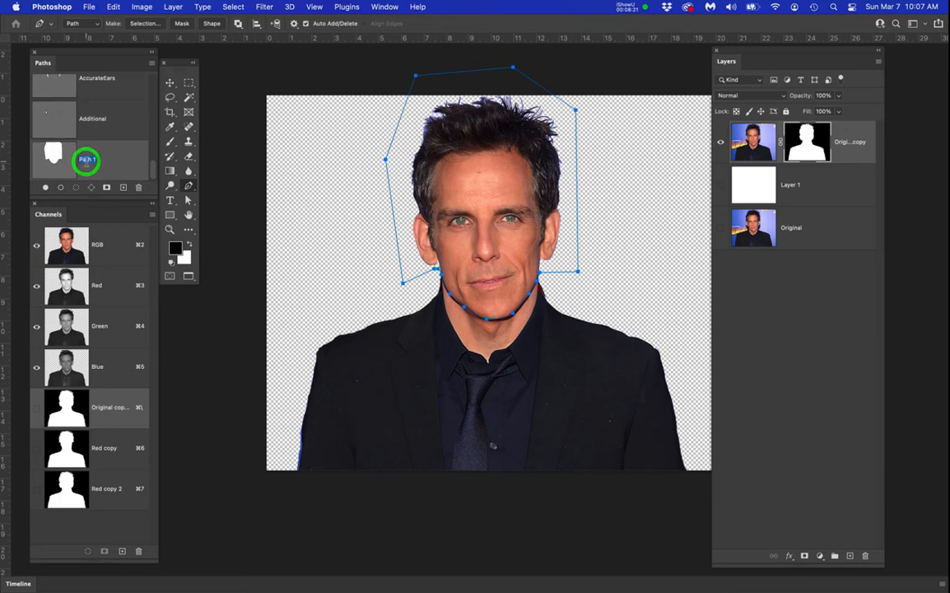
pyautogui.write('Head2')
pyautogui.press('Return')
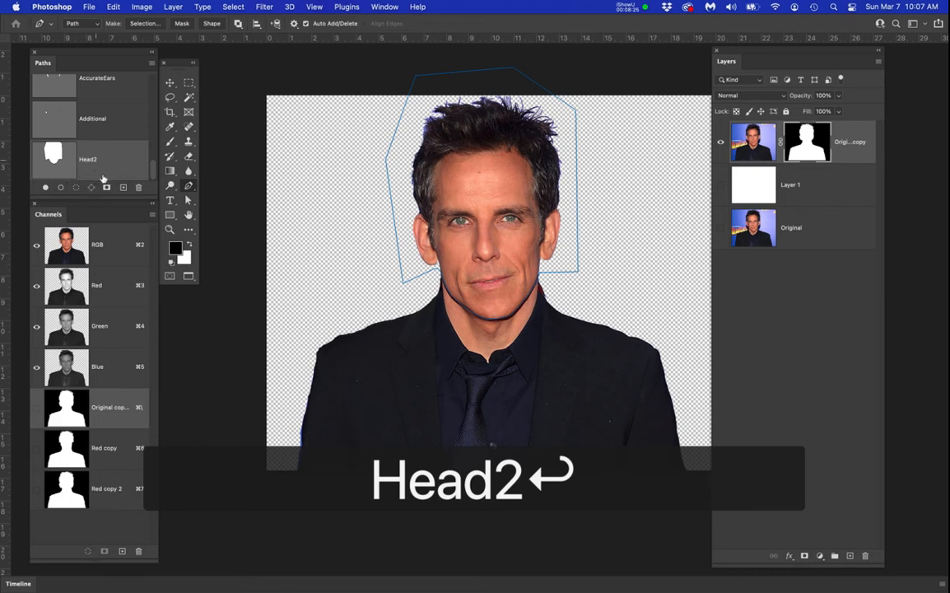
pyautogui.click(117, 164)
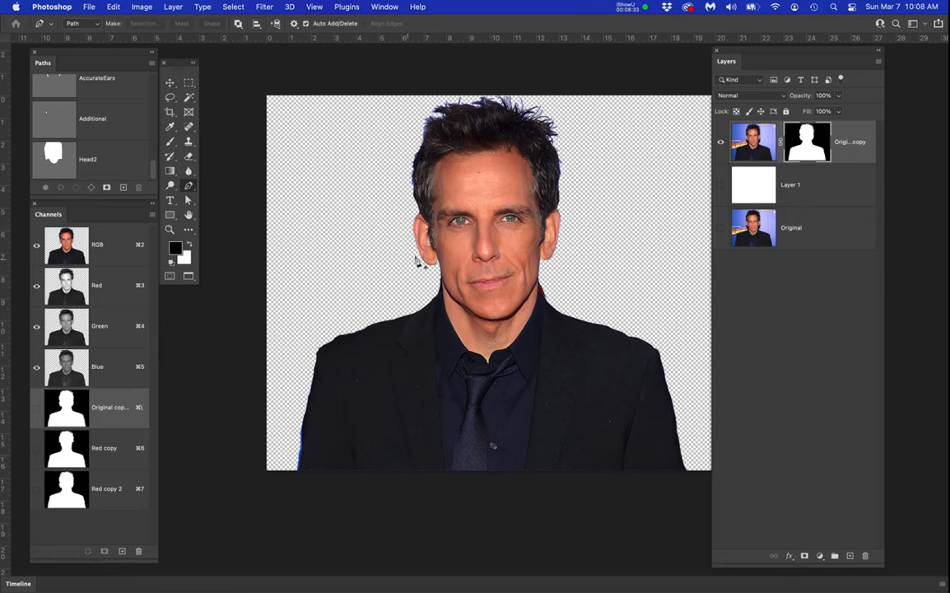
pyautogui.scroll(2, 418, 261)
pyautogui.scroll(2, 475, 251)
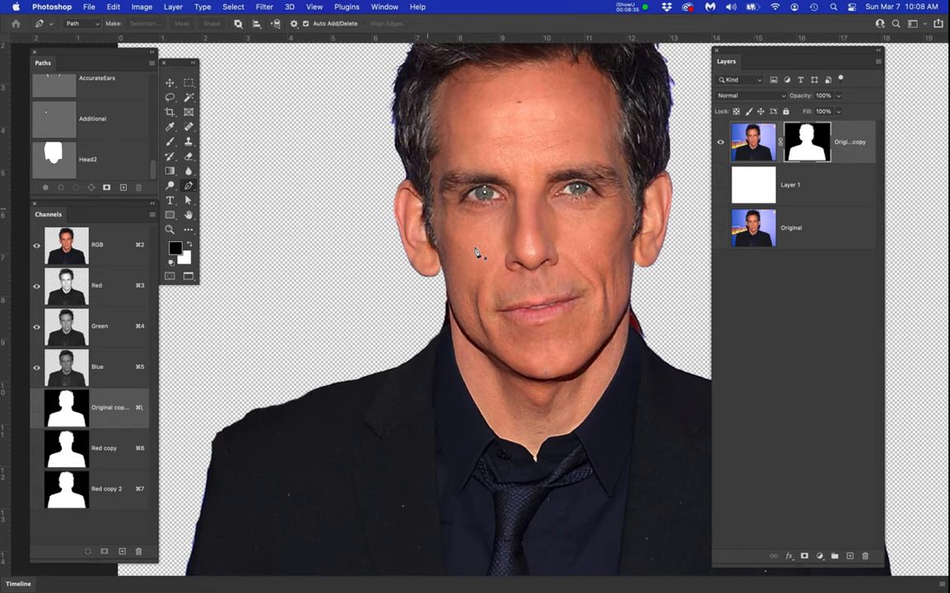
pyautogui.scroll(-2, 475, 252)
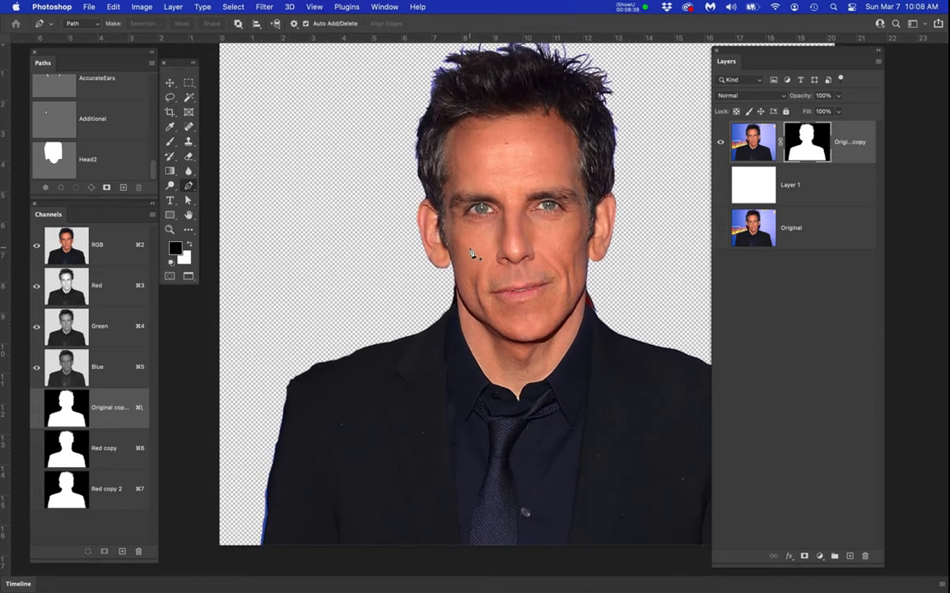
pyautogui.scroll(2, 473, 252)
pyautogui.scroll(-2, 472, 252)
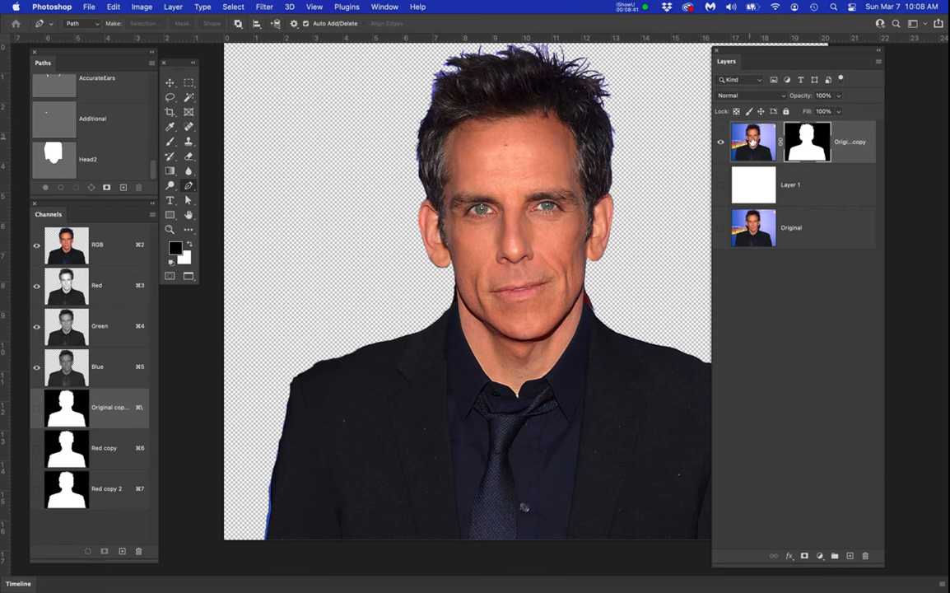
pyautogui.moveTo(569, 231); pyautogui.dragTo(504, 240)
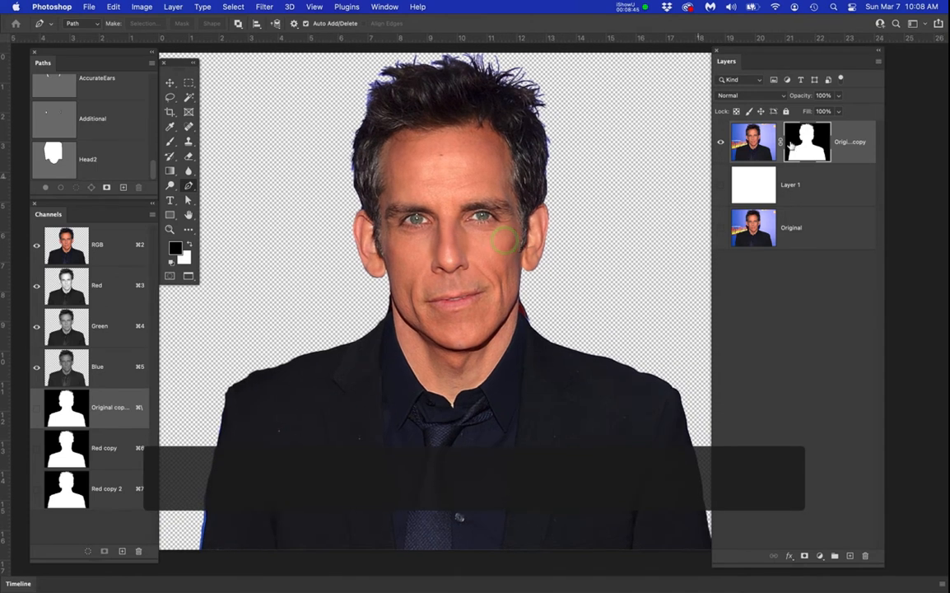
# Rename the Original copy layer SafeCopy and give it a red colour label
pyautogui.doubleClick(853, 144)
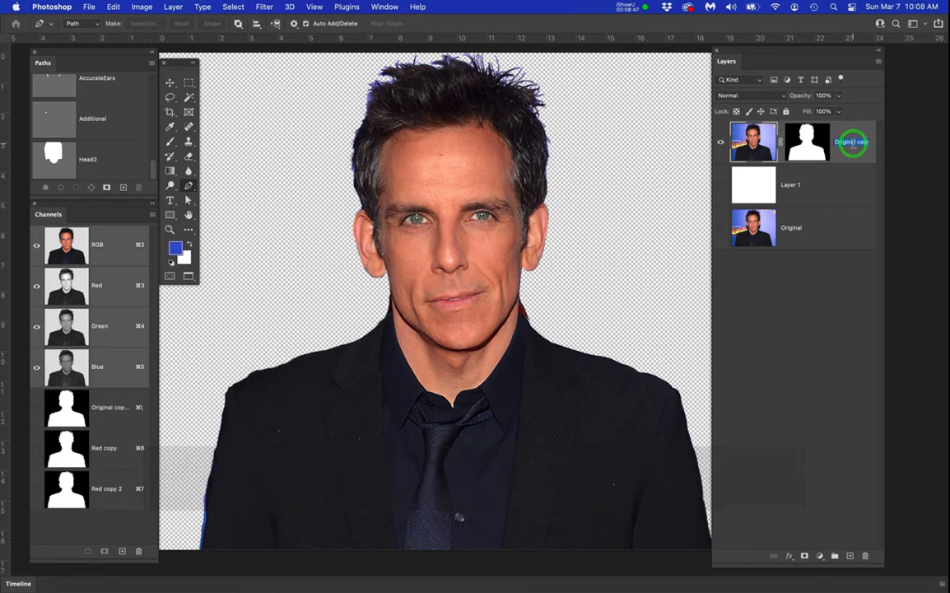
pyautogui.write('SafeC')
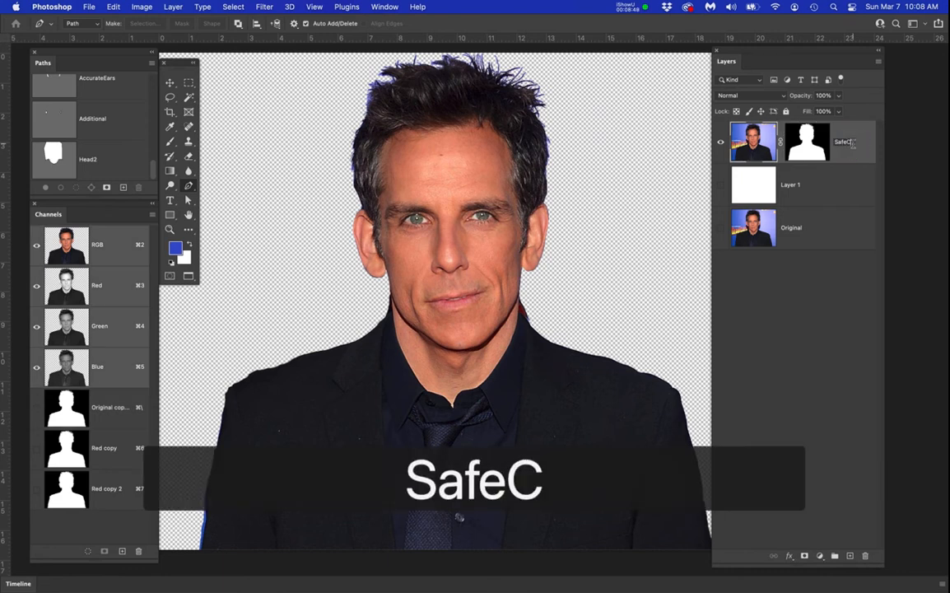
pyautogui.write('opy')
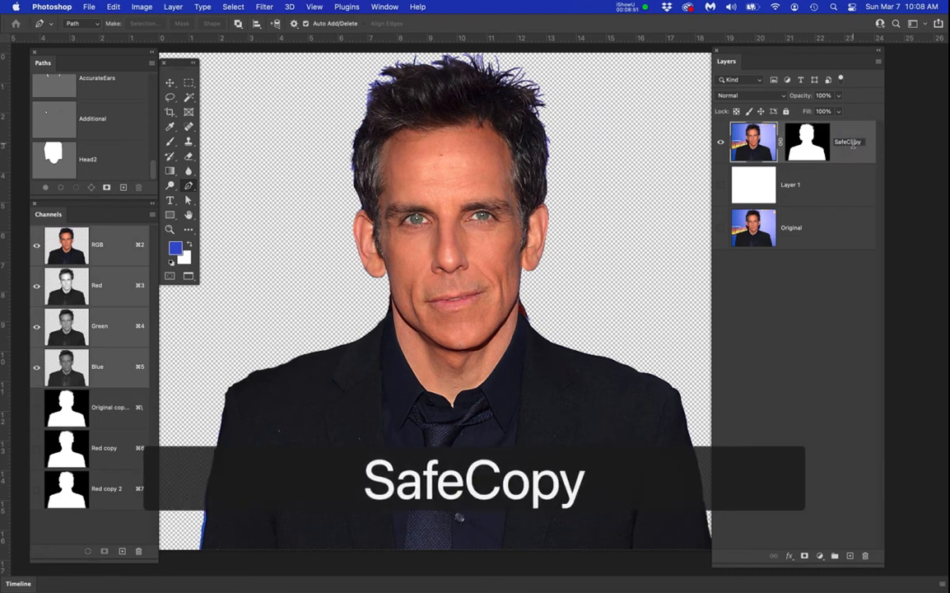
pyautogui.press('Return')
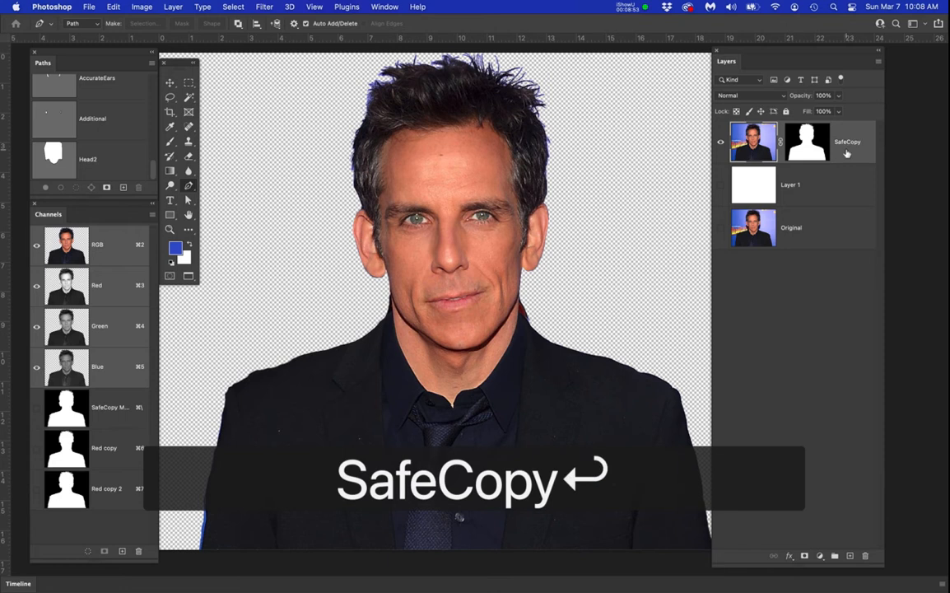
pyautogui.rightClick(847, 135)
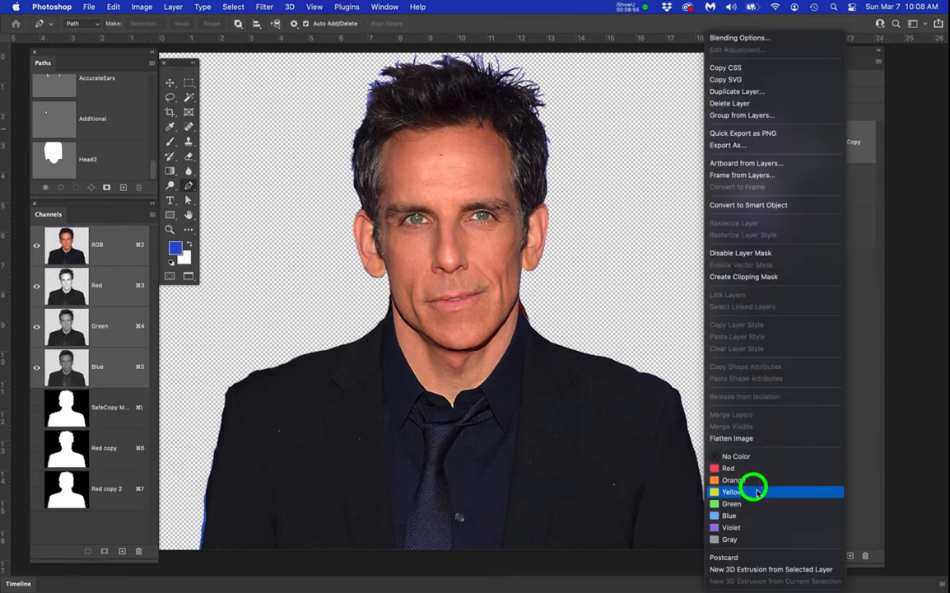
pyautogui.click(736, 466)
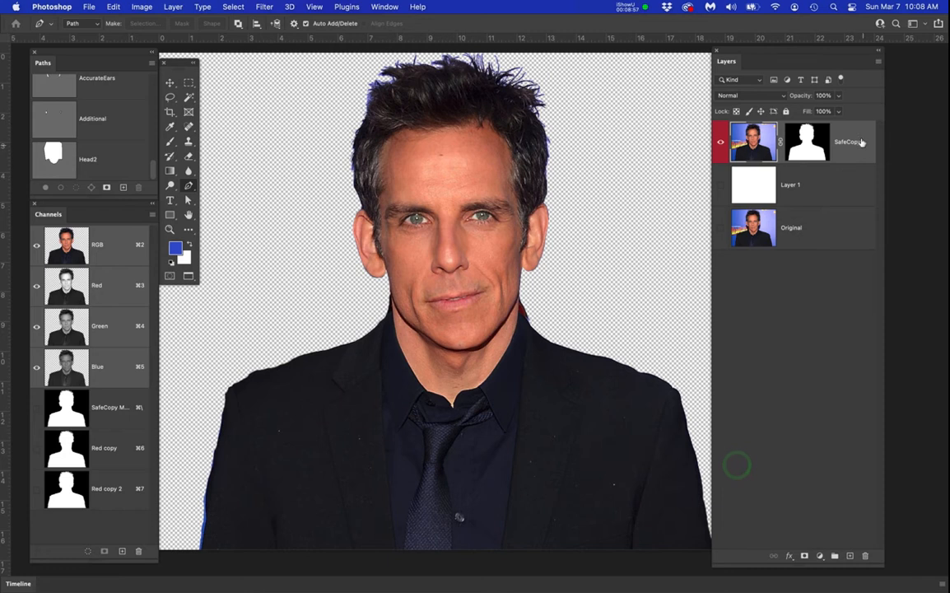
# Duplicate the SafeCopy layer, and lock and hide the SafeCopy original
pyautogui.moveTo(855, 134); pyautogui.dragTo(851, 555)
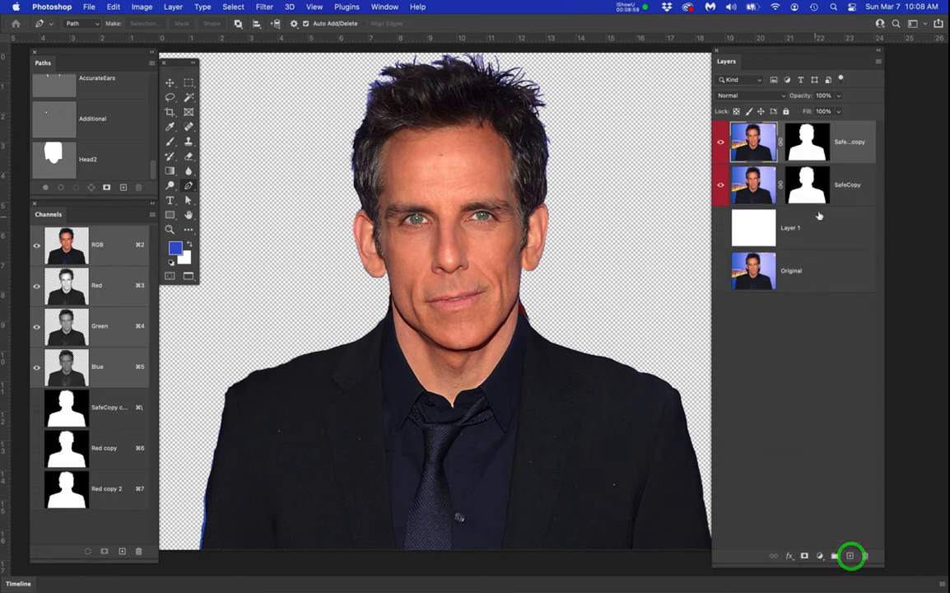
pyautogui.click(849, 183)
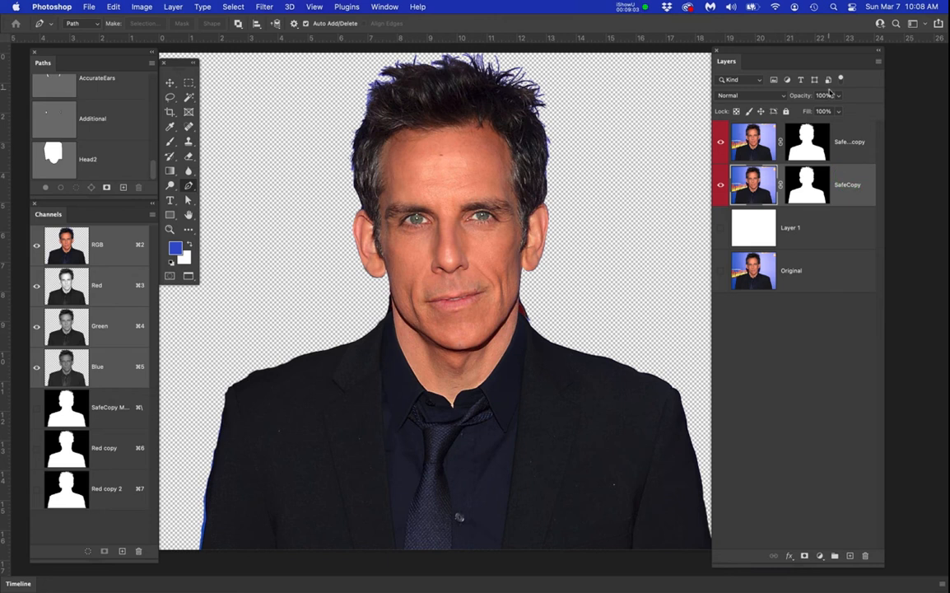
pyautogui.click(786, 112)
pyautogui.click(720, 186)
# Apply the layer mask permanently on the SafeCopy copy layer
pyautogui.click(848, 134)
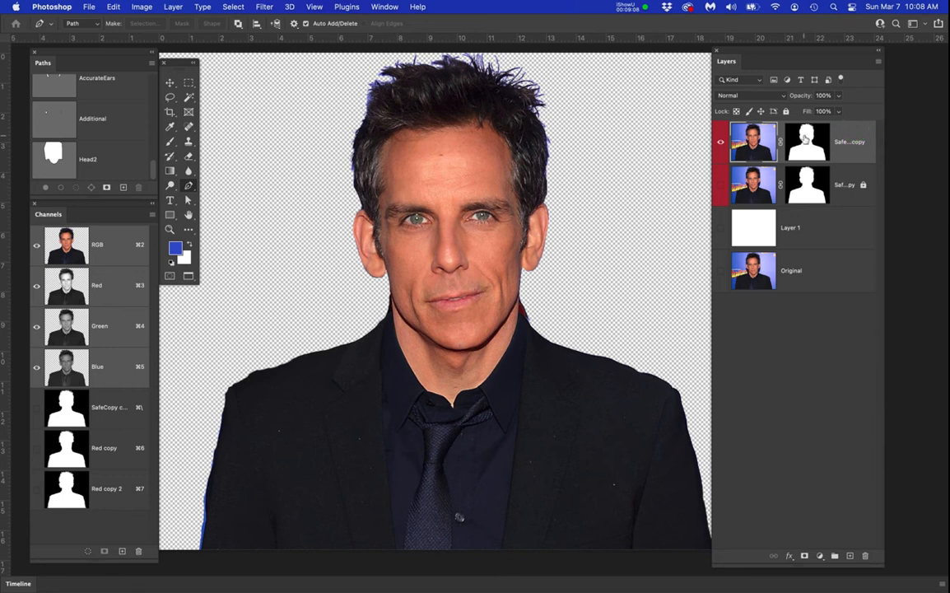
pyautogui.rightClick(804, 137)
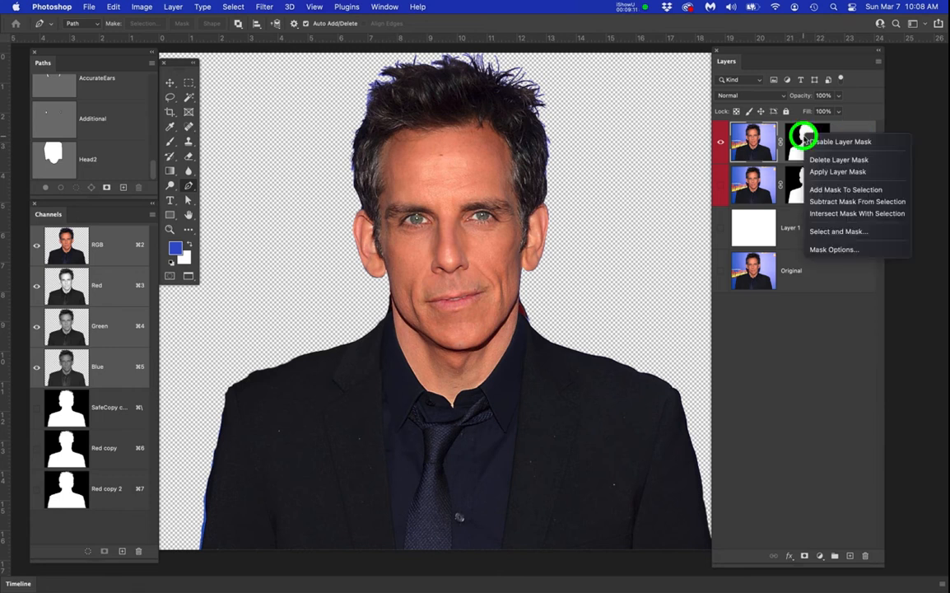
pyautogui.click(837, 171)
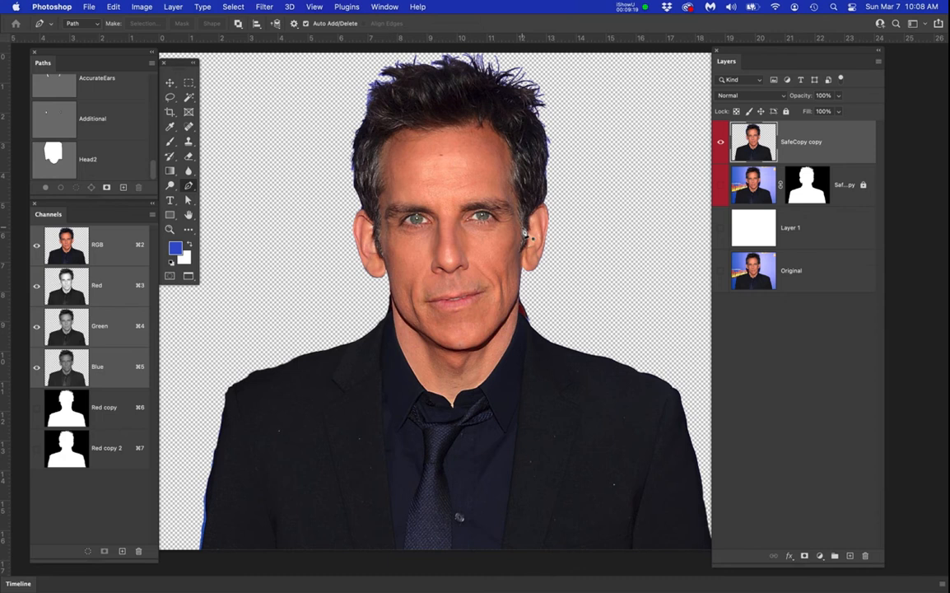
# Load the AccurateEars path as a selection around both ears
pyautogui.scroll(4, 525, 236)
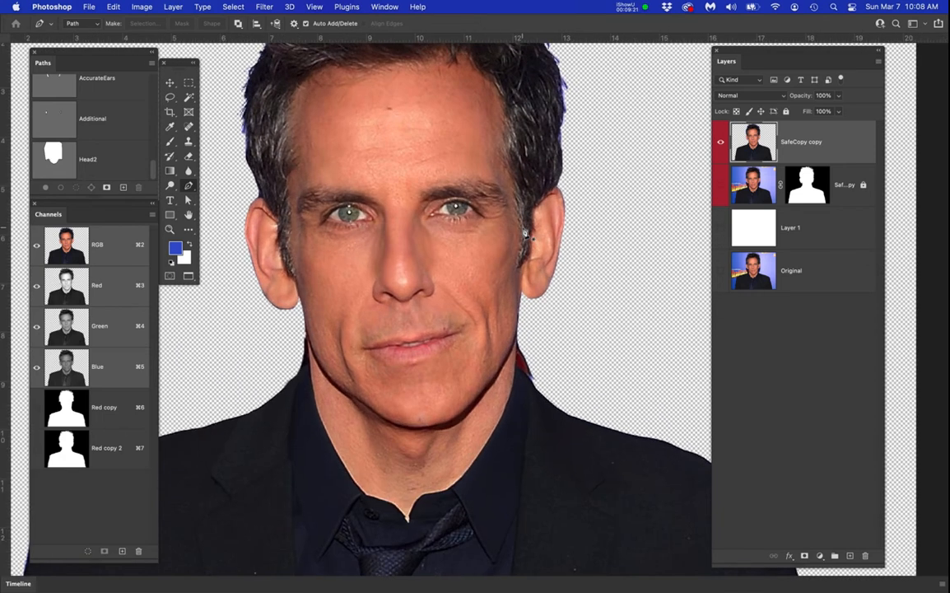
pyautogui.scroll(1, 525, 235)
pyautogui.moveTo(522, 245); pyautogui.dragTo(560, 250)
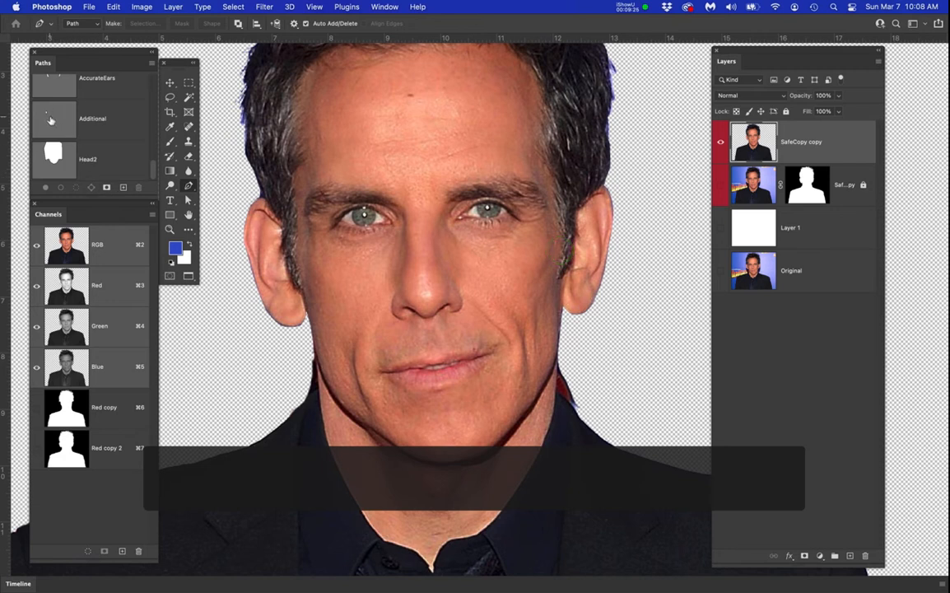
pyautogui.click(51, 120)
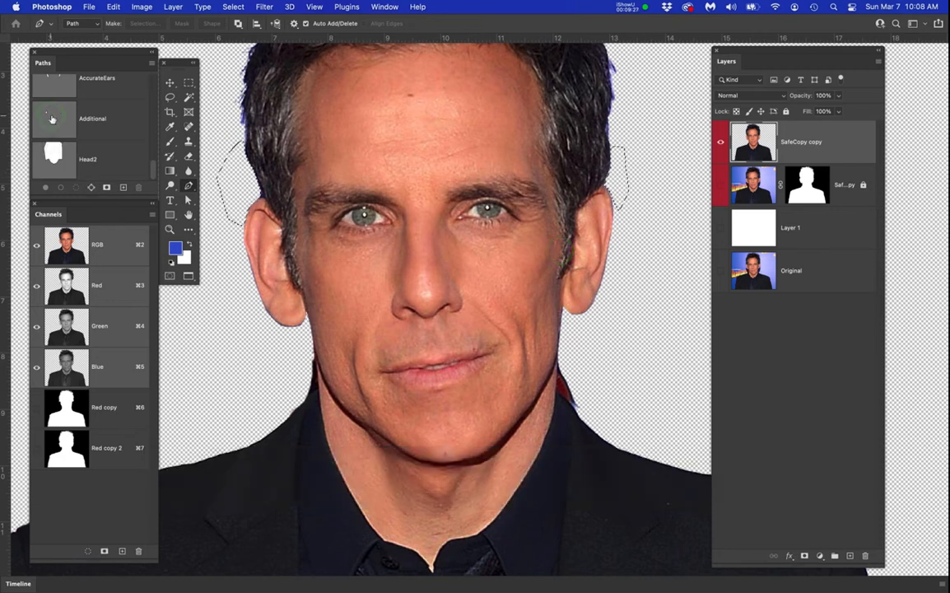
pyautogui.scroll(2, 52, 122)
pyautogui.keyDown('super'); pyautogui.click(55, 128); pyautogui.keyUp('super')
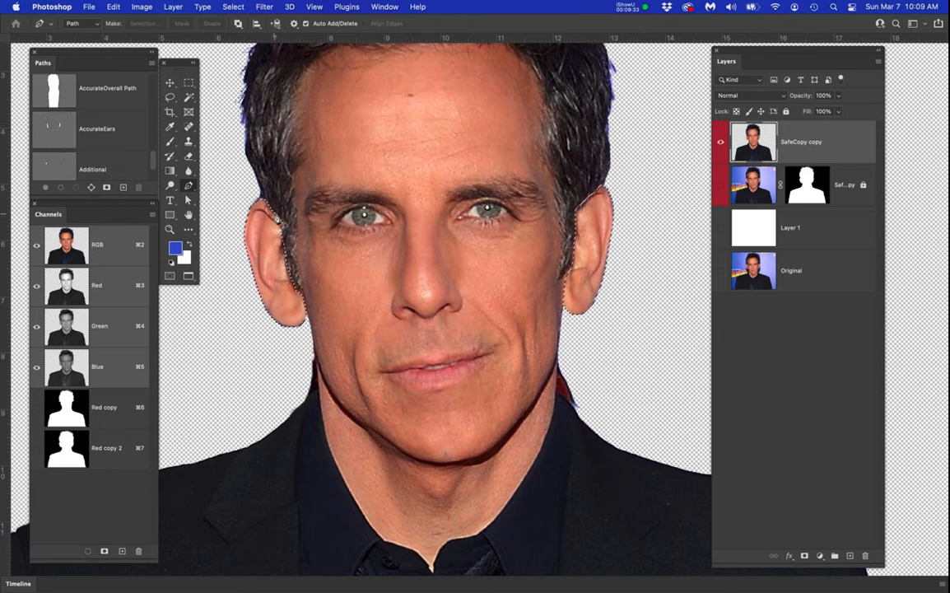
# Examine up close how the selection follows the edge of the man's right ear
pyautogui.scroll(5, 265, 247)
pyautogui.moveTo(343, 270); pyautogui.dragTo(432, 221)
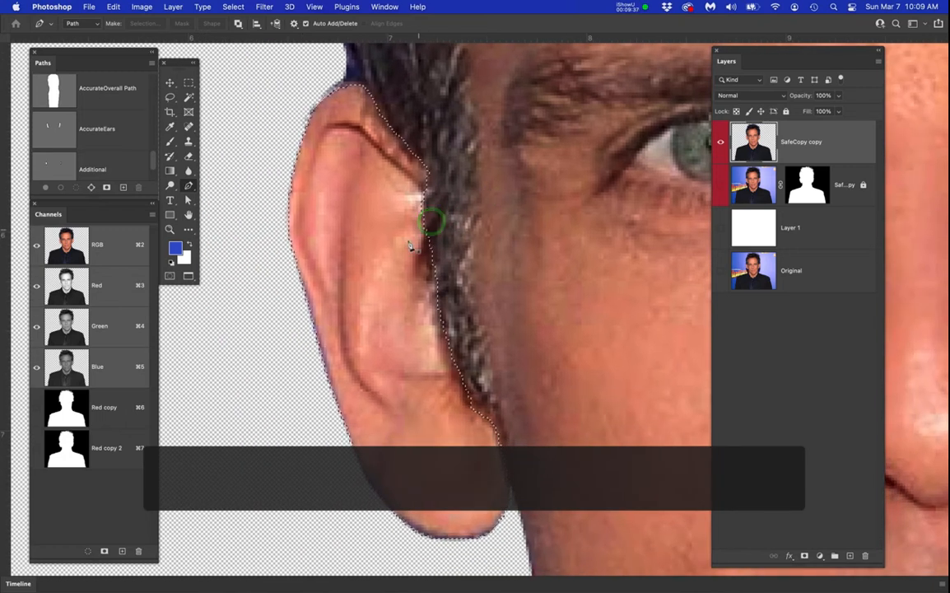
pyautogui.scroll(1, 346, 123)
pyautogui.scroll(2, 346, 123)
pyautogui.click(759, 142)
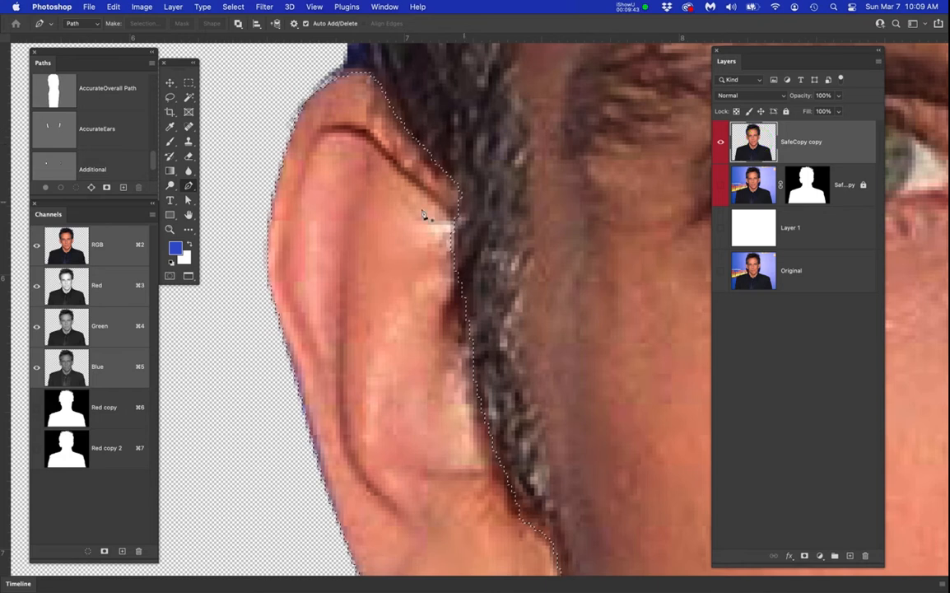
pyautogui.scroll(1, 265, 198)
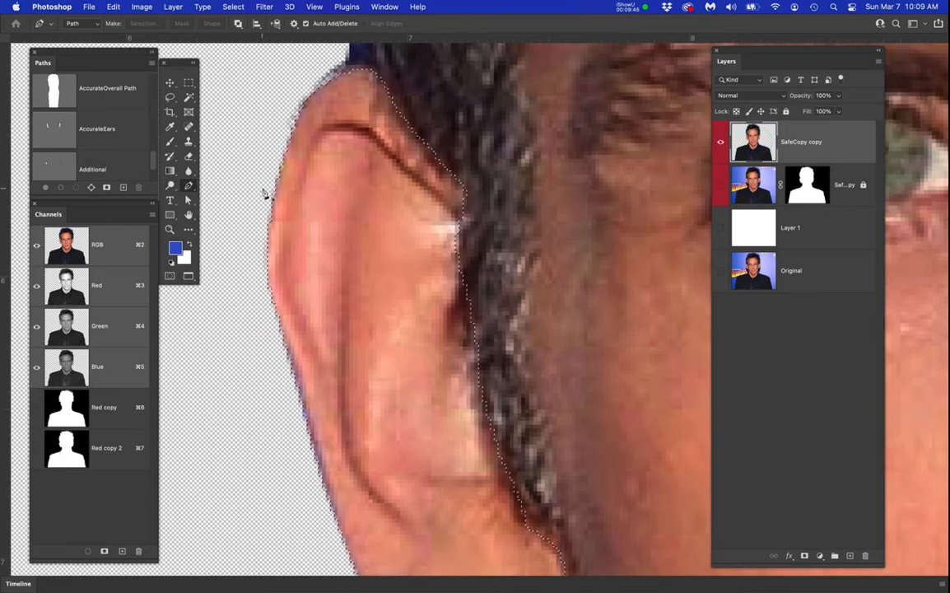
pyautogui.scroll(2, 263, 194)
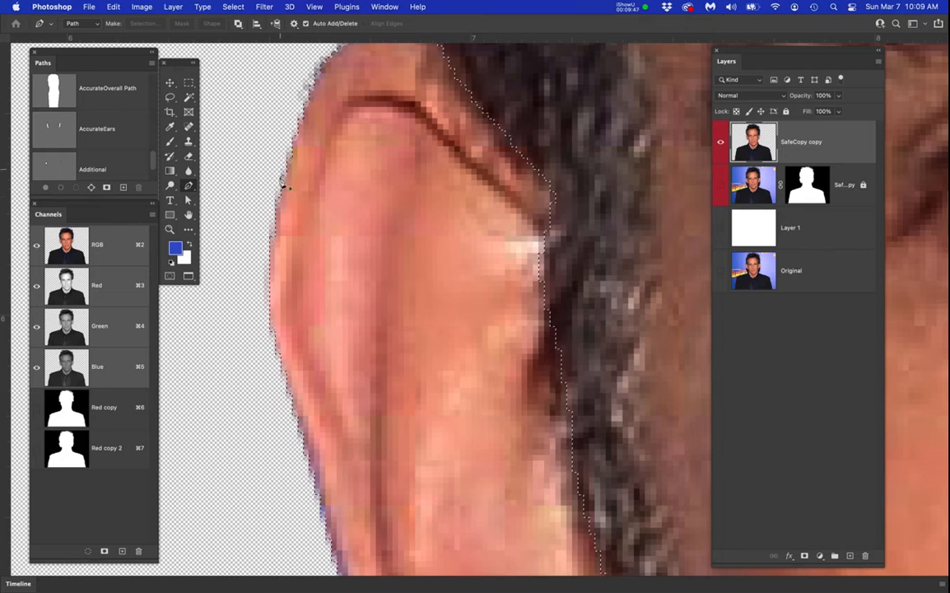
pyautogui.scroll(-5, 377, 233)
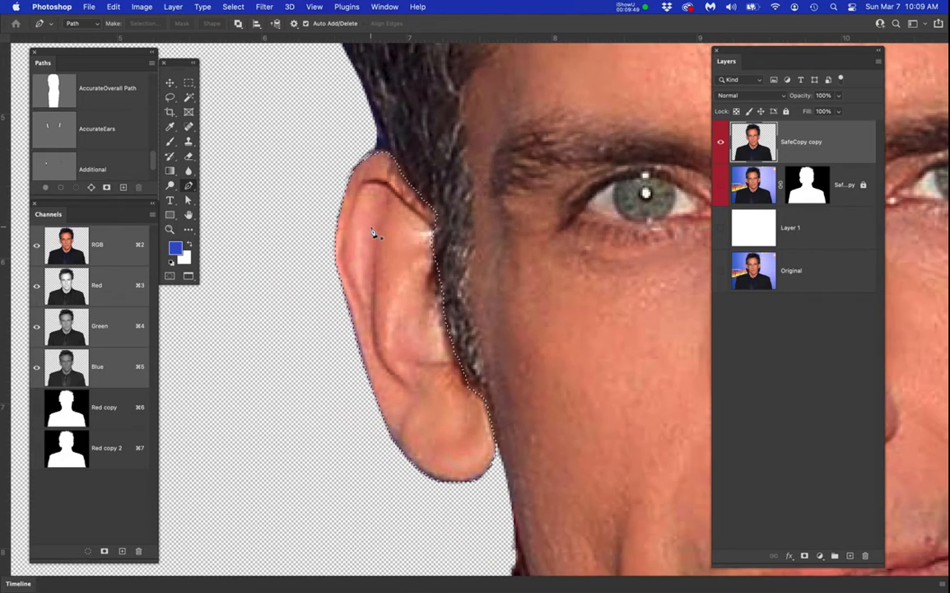
pyautogui.scroll(-3, 373, 233)
pyautogui.moveTo(419, 262); pyautogui.dragTo(383, 243)
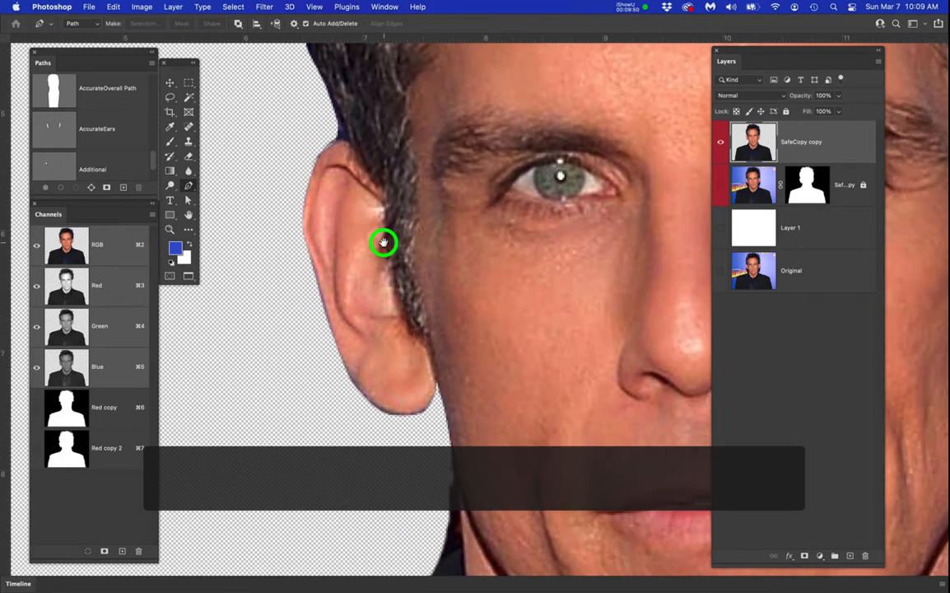
# Expand the ear selection by 1 pixel and copy the selected ears to a new layer
pyautogui.click(231, 8)
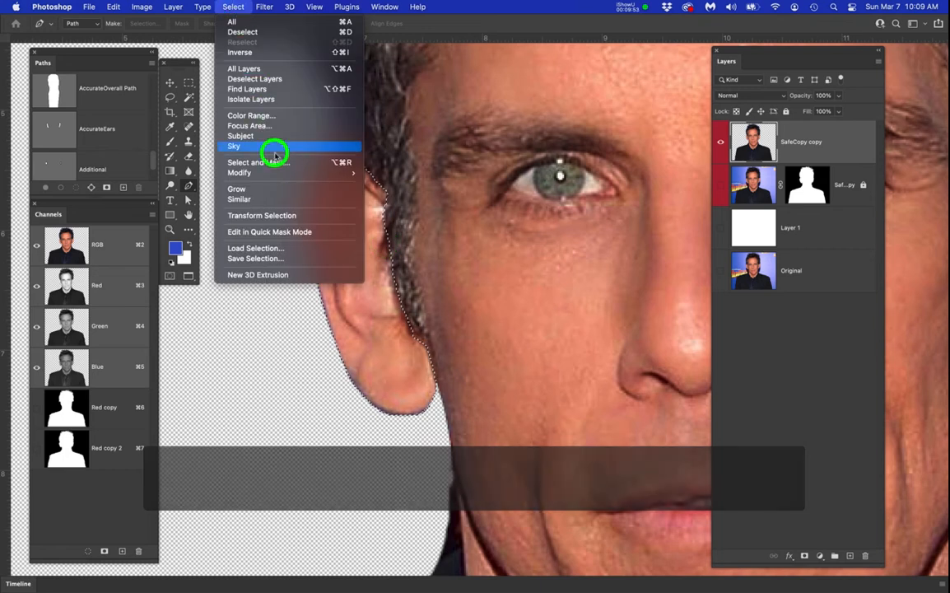
pyautogui.moveTo(352, 173)
pyautogui.click(392, 193)
pyautogui.write('1')
pyautogui.press('Return')
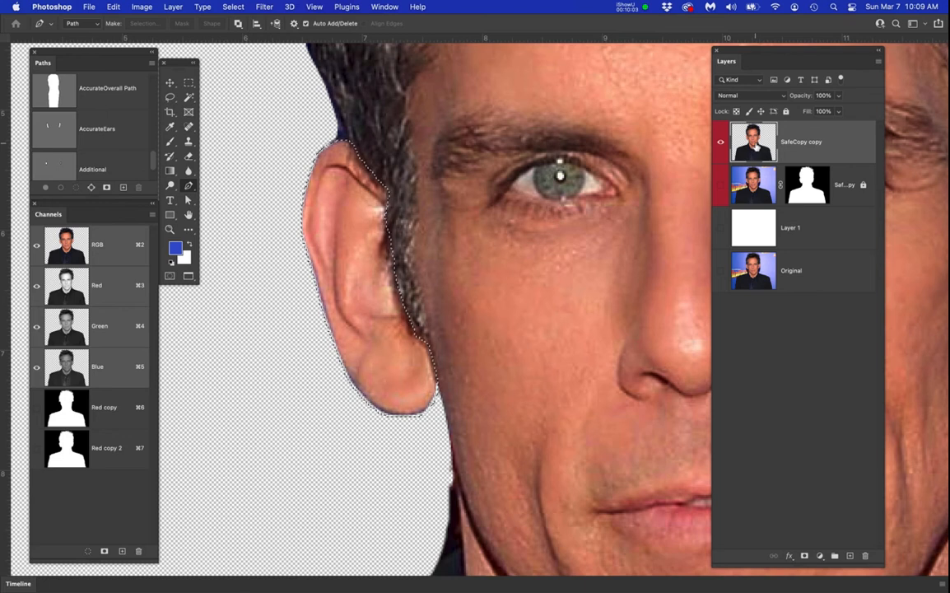
pyautogui.press('super+j')
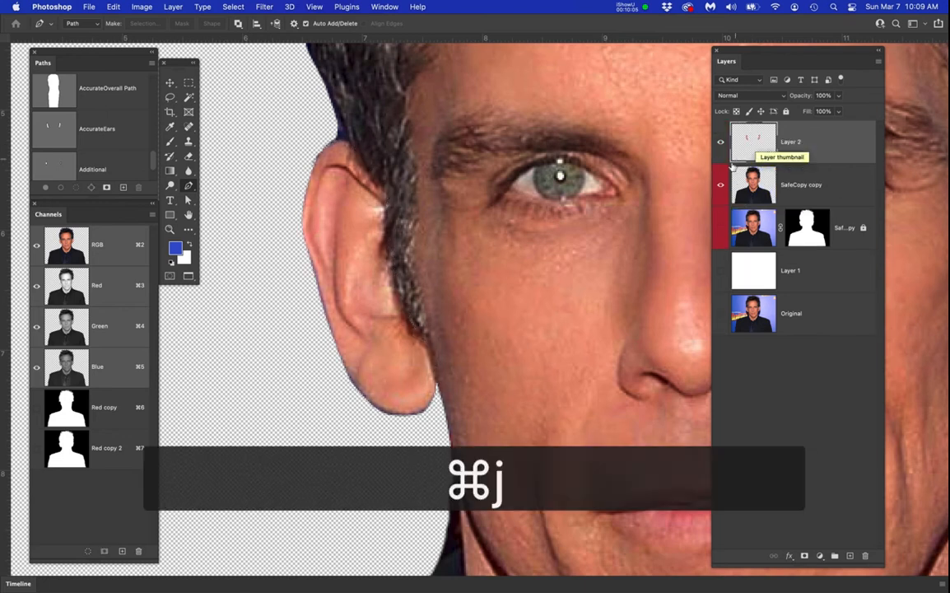
# Check the copied ears on their own, and leave only the SafeCopy copy layer visible
pyautogui.scroll(-4, 494, 234)
pyautogui.moveTo(534, 243); pyautogui.dragTo(390, 241)
pyautogui.click(721, 188)
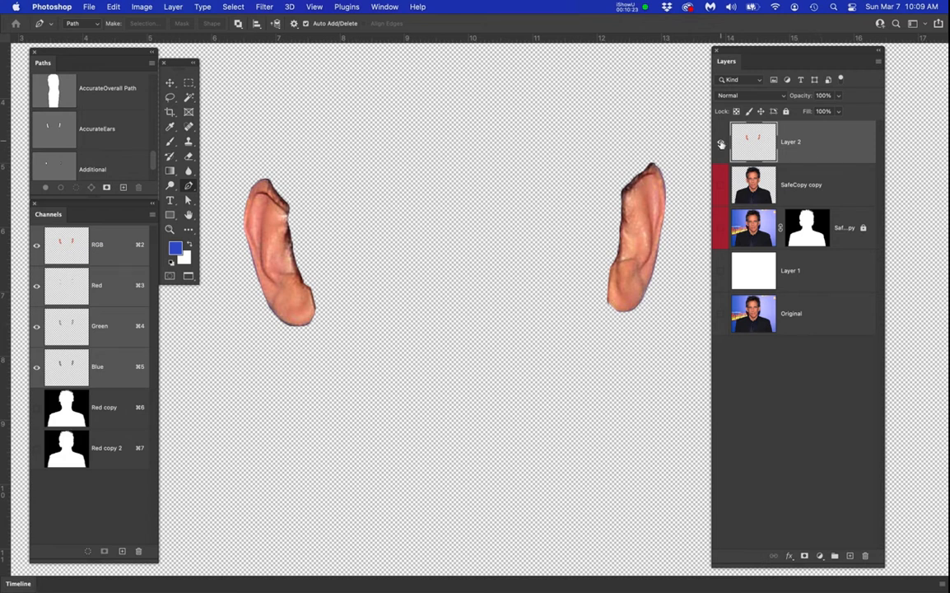
pyautogui.click(721, 143)
pyautogui.click(721, 184)
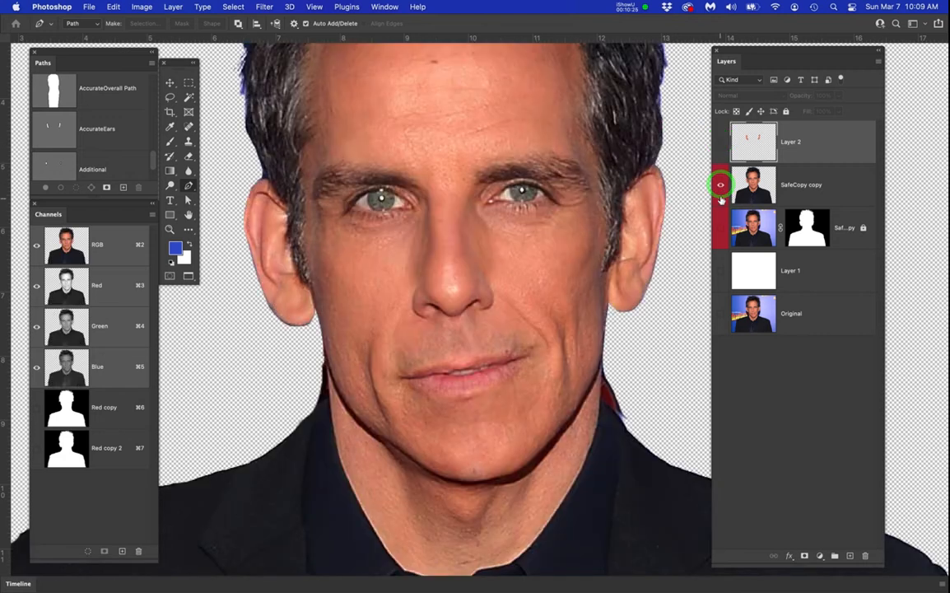
# Delete the ears from the SafeCopy copy layer using an expanded selection from the AccurateEars path, and deselect
pyautogui.keyDown('super'); pyautogui.click(47, 132); pyautogui.keyUp('super')
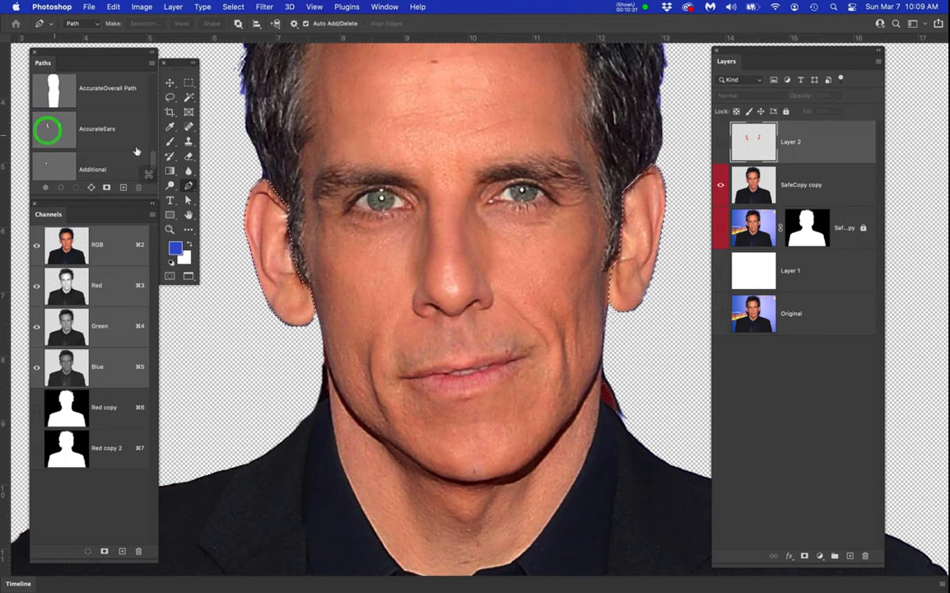
pyautogui.moveTo(233, 8); pyautogui.dragTo(387, 193)
pyautogui.click(717, 163)
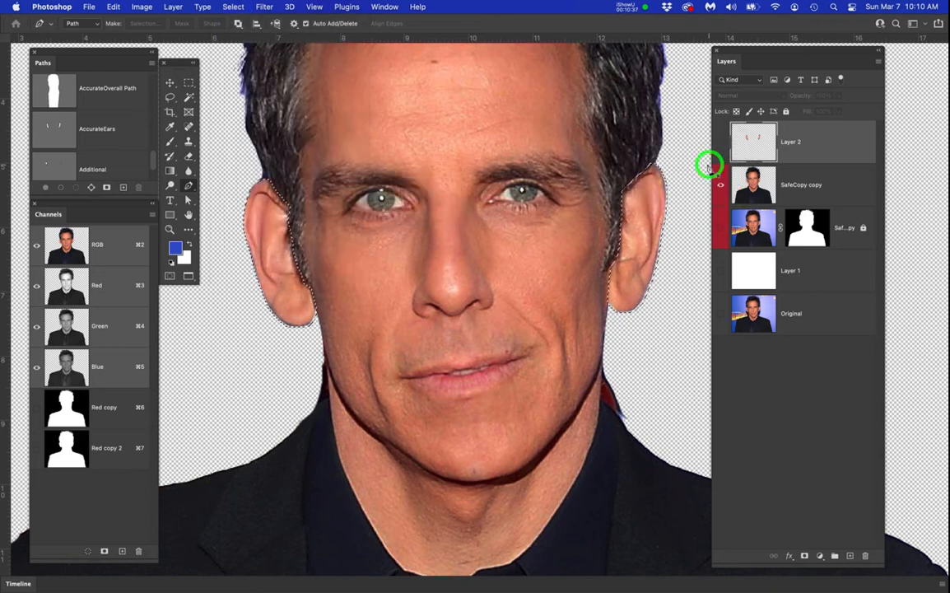
pyautogui.click(759, 185)
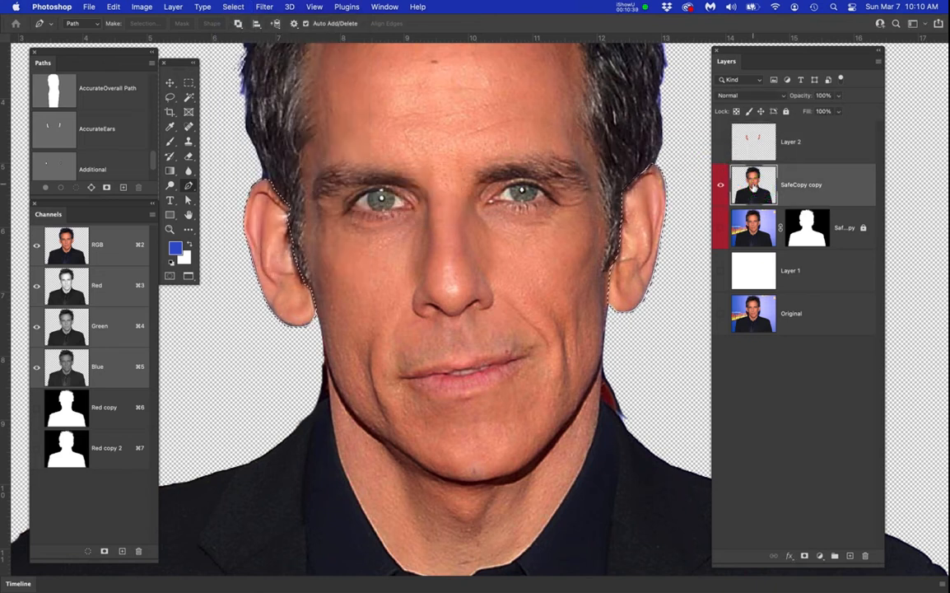
pyautogui.press('BackSpace')
pyautogui.press('super+d')
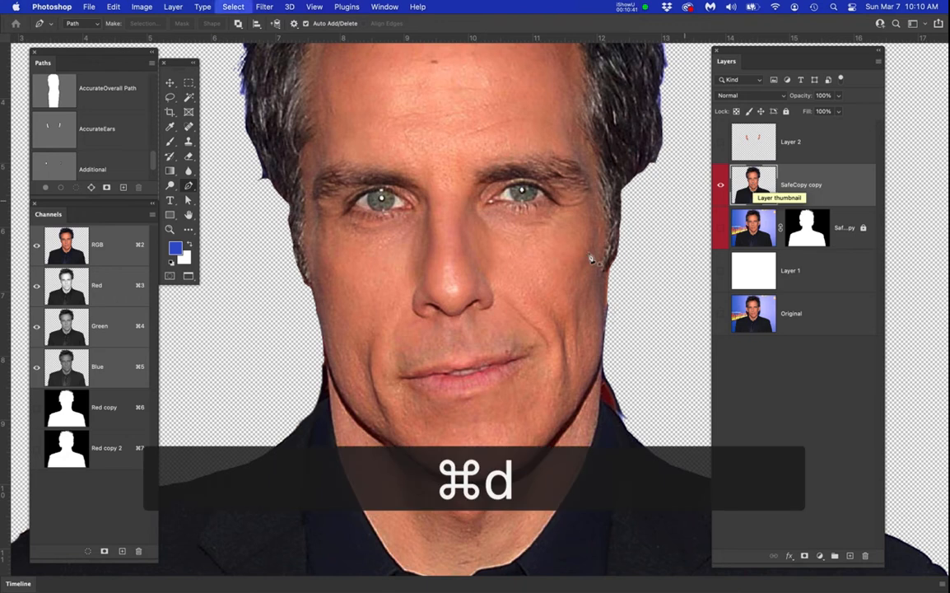
# Compare the head with and without the separate ears layer, Layer 2
pyautogui.click(721, 144)
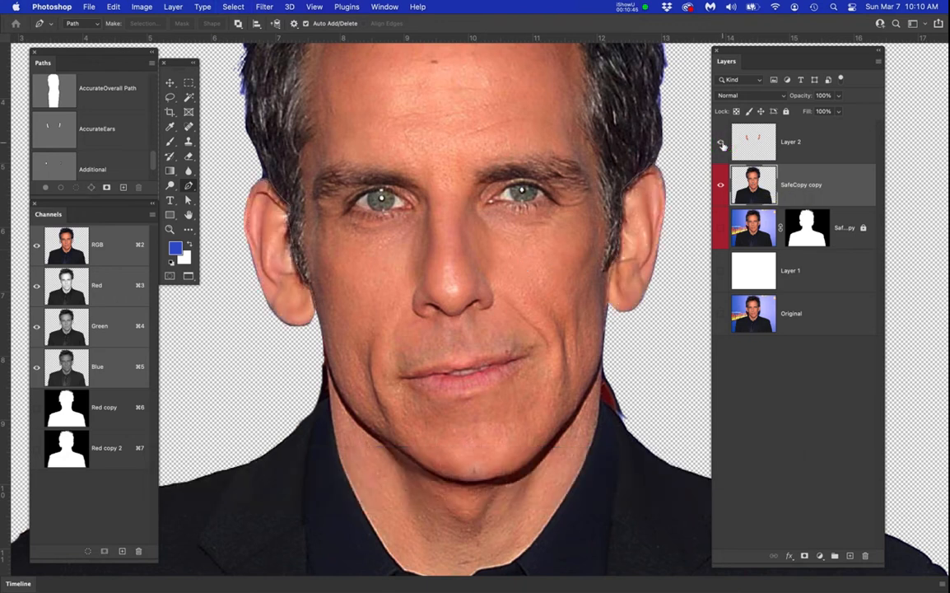
pyautogui.click(721, 144)
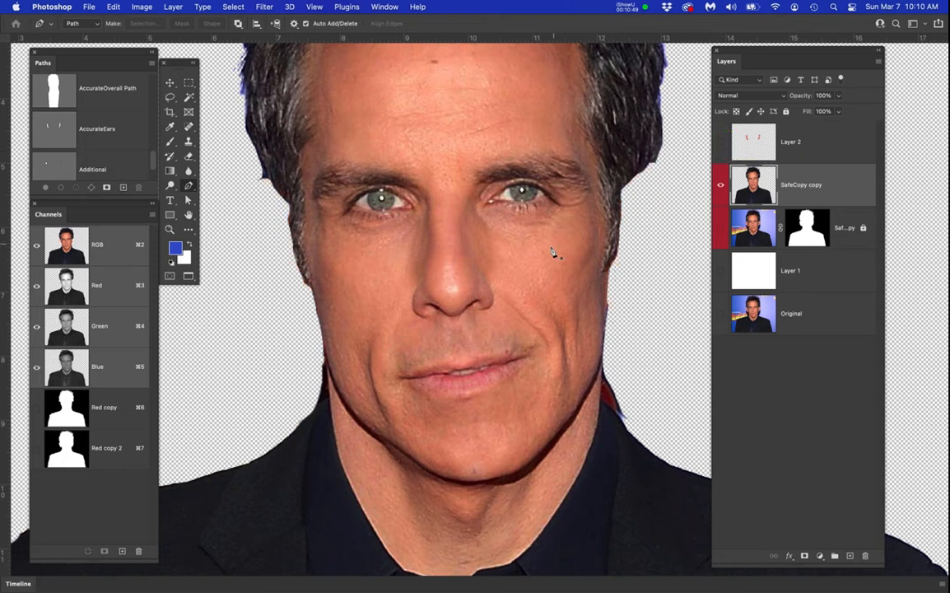
pyautogui.scroll(-3, 525, 259)
pyautogui.moveTo(534, 275); pyautogui.dragTo(507, 308)
pyautogui.scroll(-1, 504, 301)
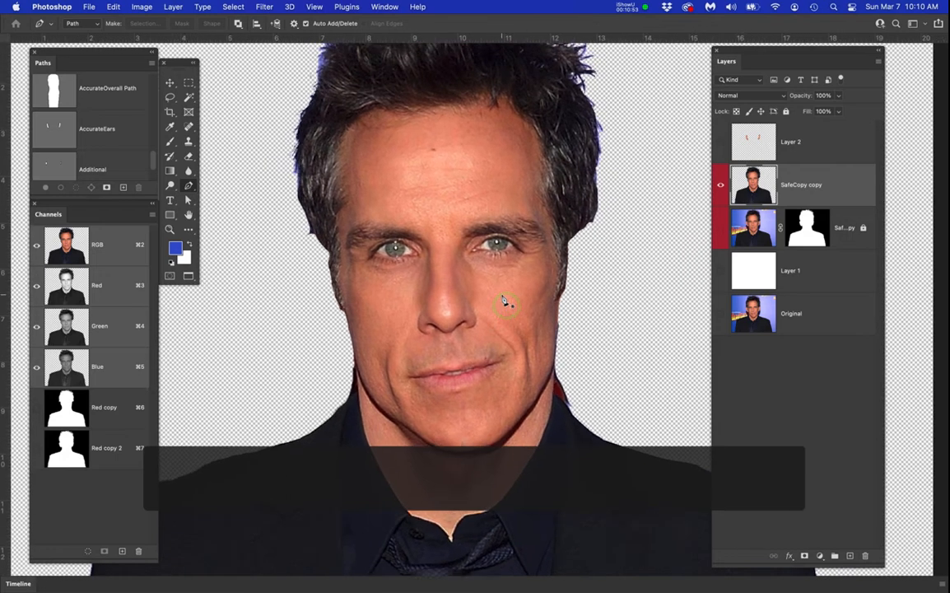
pyautogui.scroll(2, 480, 265)
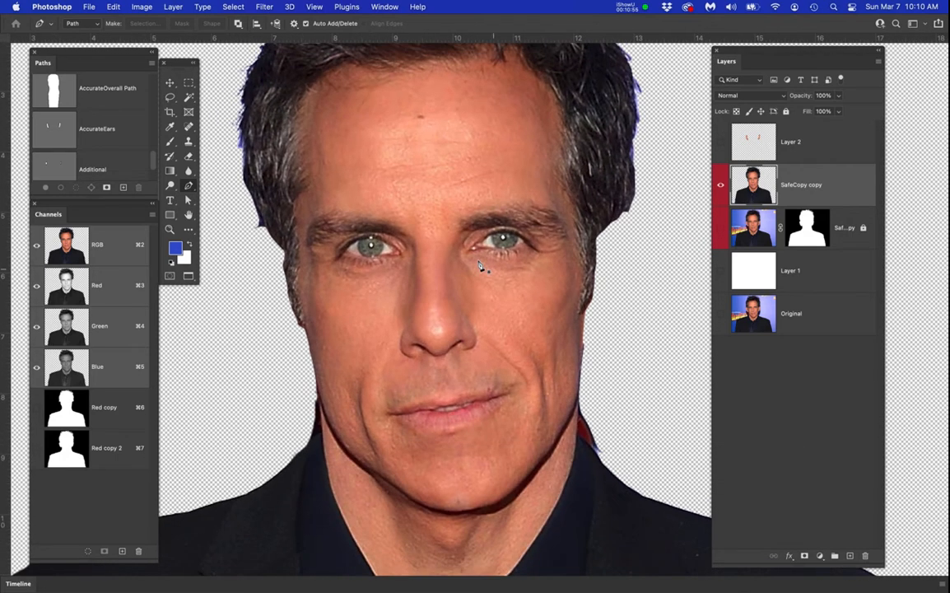
# Rename the SafeCopy copy layer SafeCopy2 and save the document
pyautogui.click(820, 189)
pyautogui.click(821, 186)
pyautogui.write('2')
pyautogui.press('Return')
pyautogui.press('super+s')
# Draw a loose Lasso selection around the man's right eye and eyebrow on the SafeCopy2 layer
pyautogui.moveTo(461, 242); pyautogui.dragTo(471, 239)
pyautogui.click(761, 183)
pyautogui.press('l')
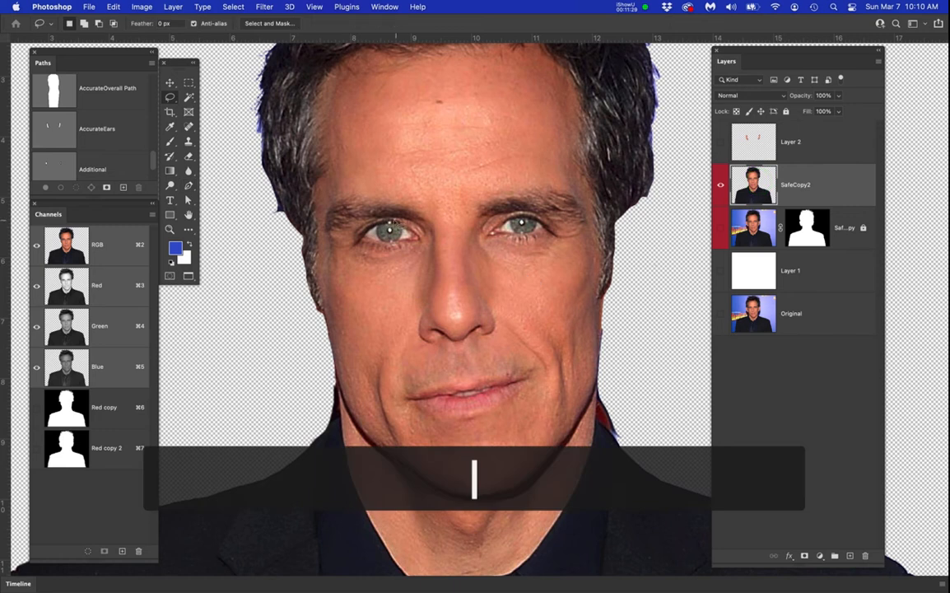
pyautogui.scroll(4, 340, 233)
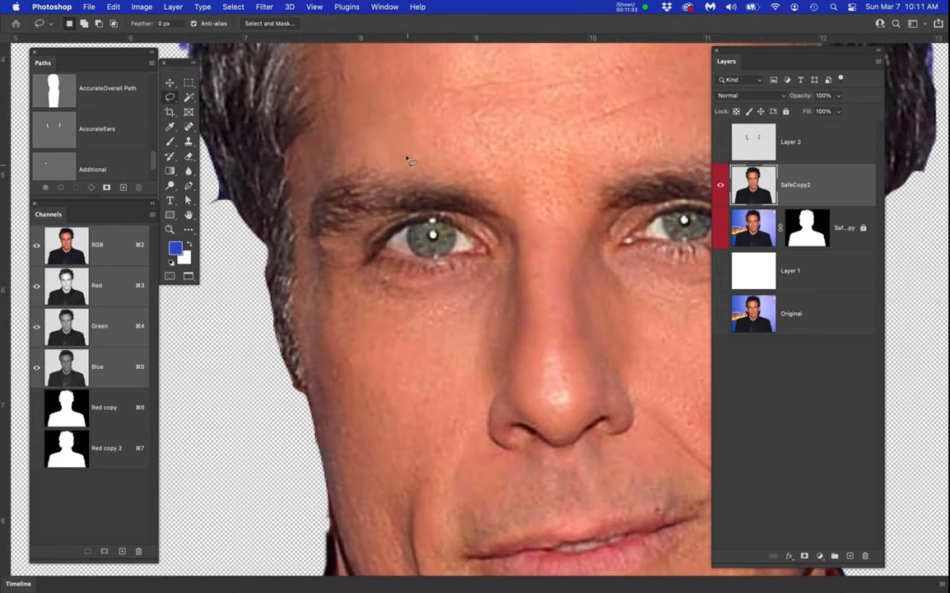
pyautogui.moveTo(407, 154)
pyautogui.mouseDown()
pyautogui.moveTo(500, 181)
pyautogui.moveTo(537, 218)
pyautogui.moveTo(536, 279)
pyautogui.moveTo(502, 307)
pyautogui.moveTo(365, 305)
pyautogui.moveTo(316, 278)
pyautogui.moveTo(297, 247)
pyautogui.moveTo(295, 217)
pyautogui.moveTo(322, 156)
pyautogui.moveTo(380, 144)
pyautogui.moveTo(424, 158)
pyautogui.mouseUp()
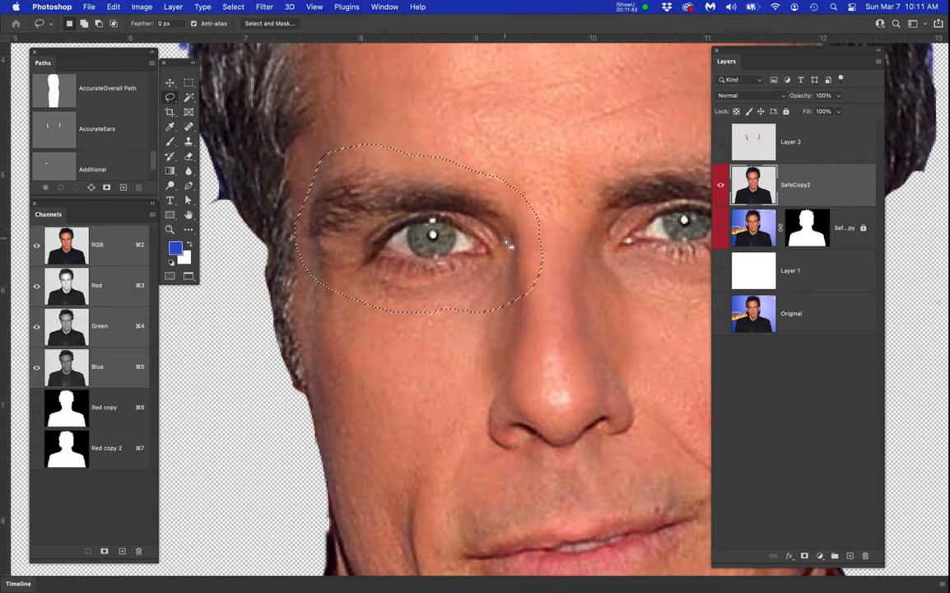
pyautogui.press('space')
pyautogui.moveTo(496, 272); pyautogui.dragTo(442, 260)
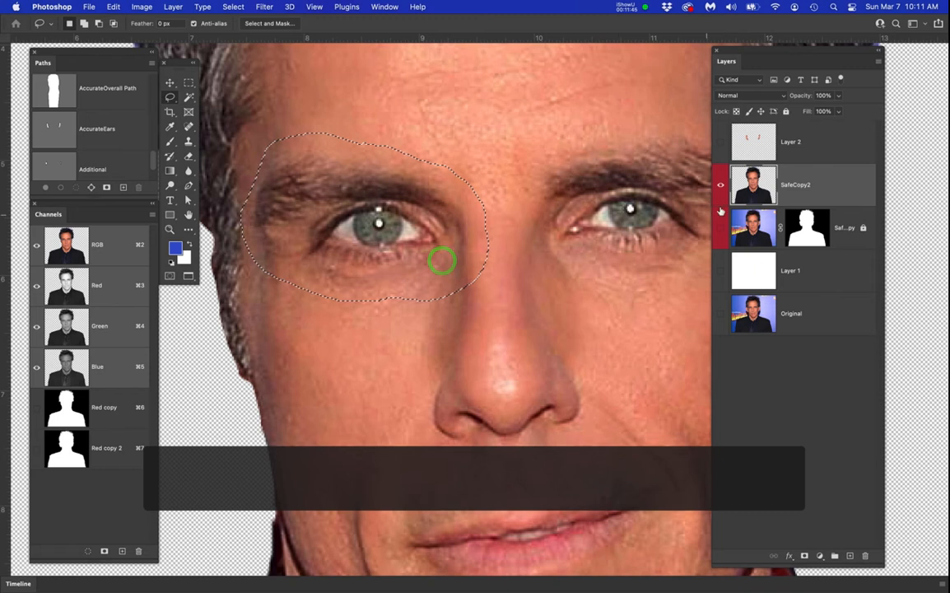
# Copy the selected eye and eyebrow to a new layer and name it RightEye
pyautogui.click(817, 189)
pyautogui.press('super+j')
pyautogui.click(786, 186)
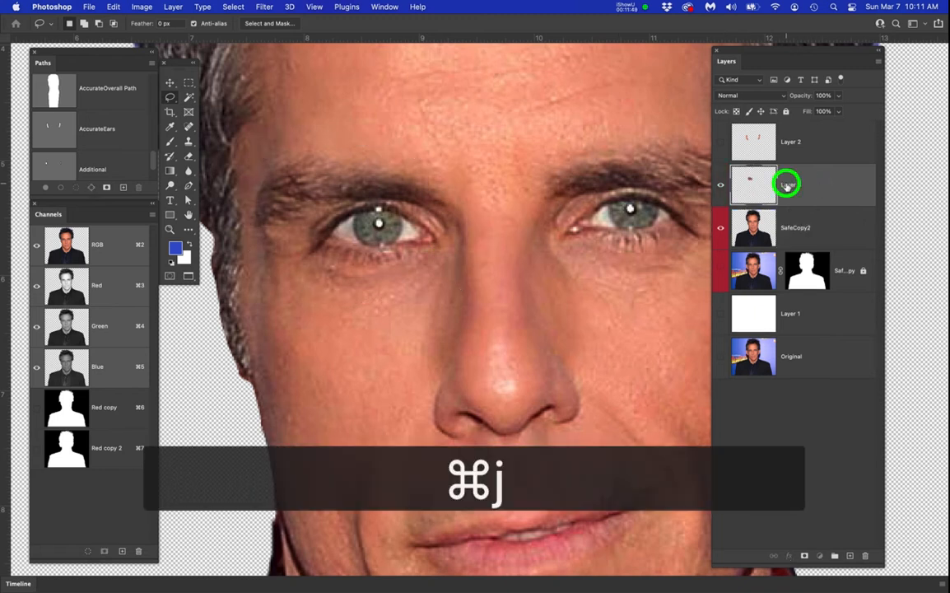
pyautogui.write('Rig')
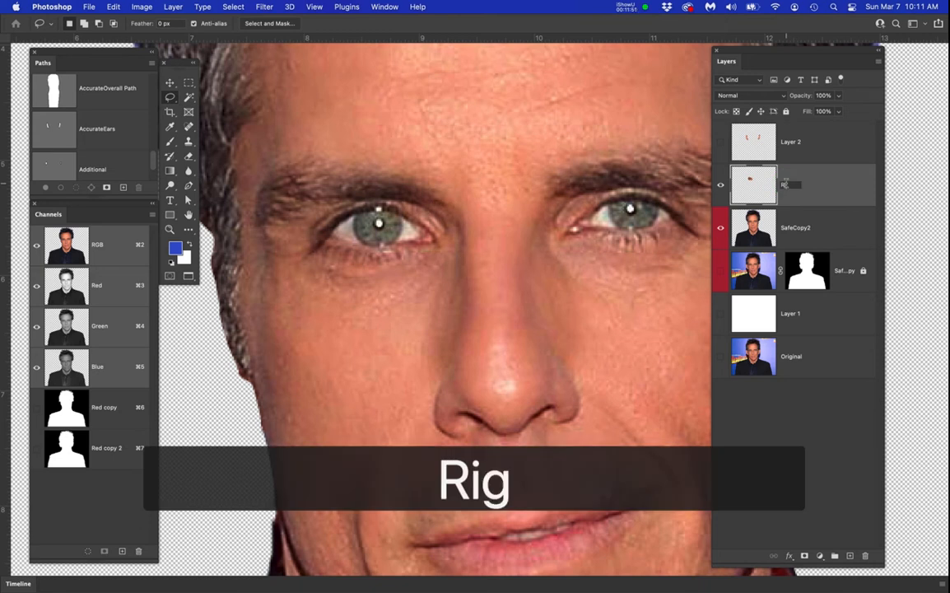
pyautogui.write('htEye')
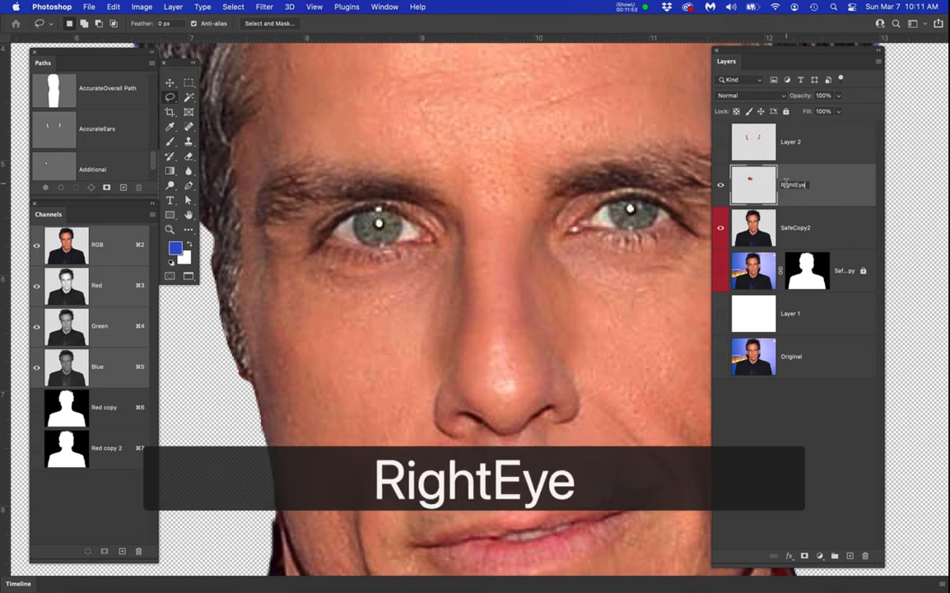
pyautogui.press('Return')
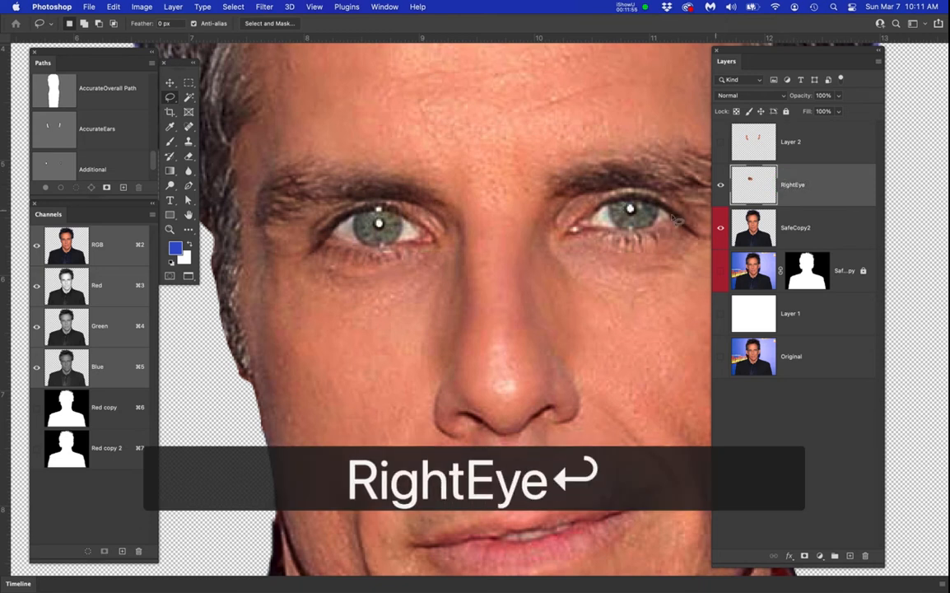
pyautogui.moveTo(582, 239); pyautogui.dragTo(465, 247)
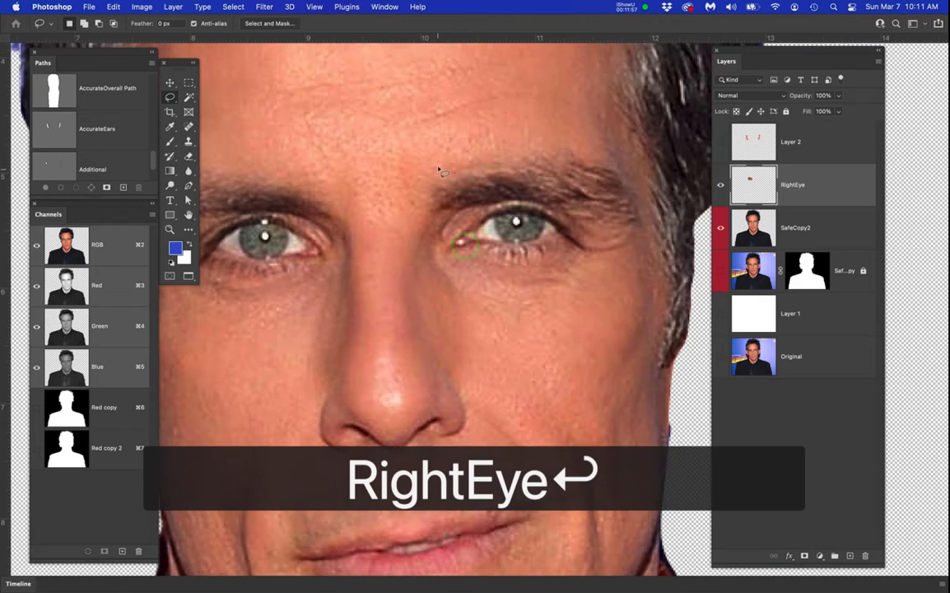
# Lasso loosely around the man's left eye and eyebrow, and copy that area from SafeCopy2 to a new layer named LeftEye
pyautogui.moveTo(498, 129)
pyautogui.mouseDown()
pyautogui.moveTo(563, 127)
pyautogui.moveTo(634, 168)
pyautogui.moveTo(648, 199)
pyautogui.moveTo(651, 262)
pyautogui.moveTo(631, 296)
pyautogui.moveTo(606, 304)
pyautogui.moveTo(571, 292)
pyautogui.moveTo(518, 307)
pyautogui.moveTo(439, 296)
pyautogui.moveTo(412, 265)
pyautogui.moveTo(451, 154)
pyautogui.mouseUp()
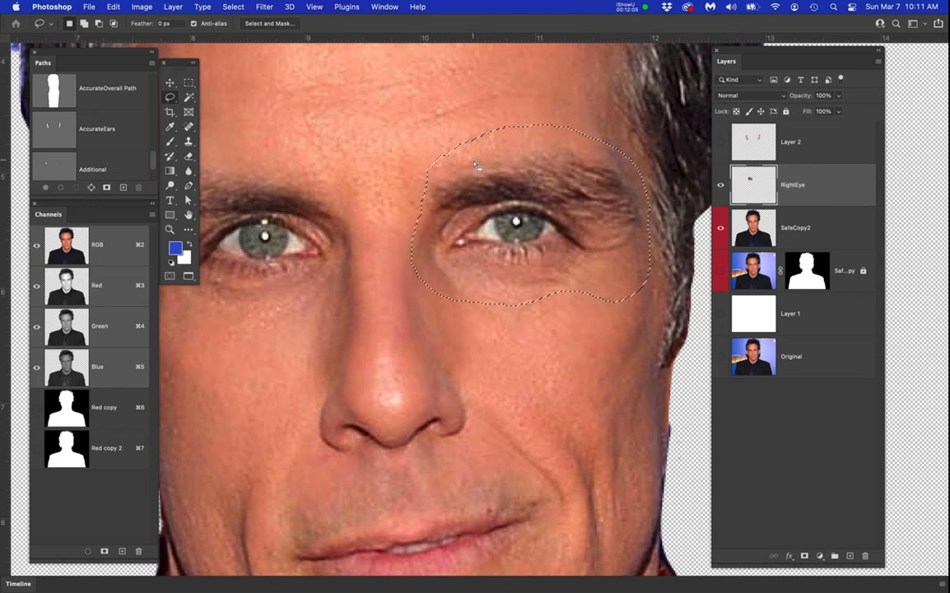
pyautogui.click(816, 234)
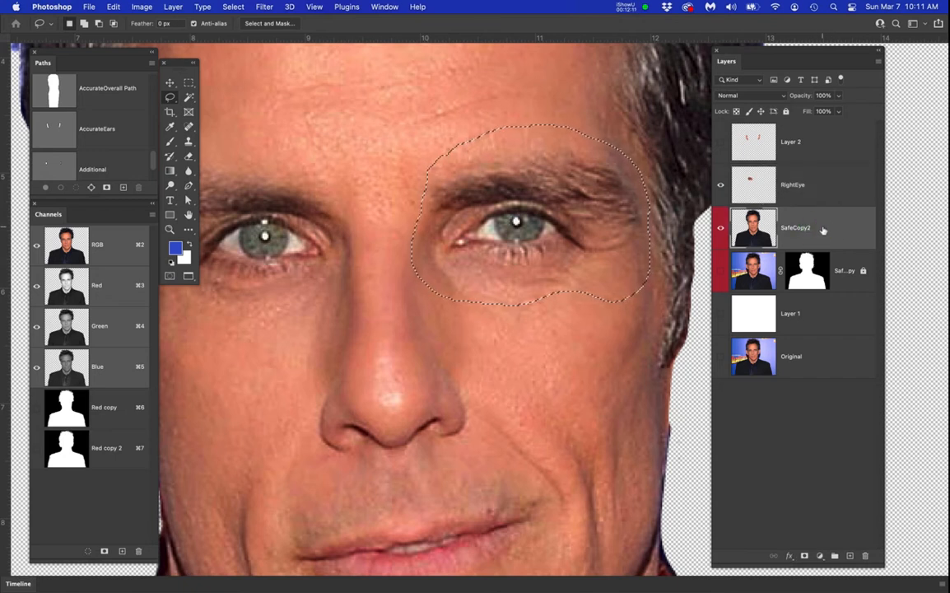
pyautogui.press('super+j')
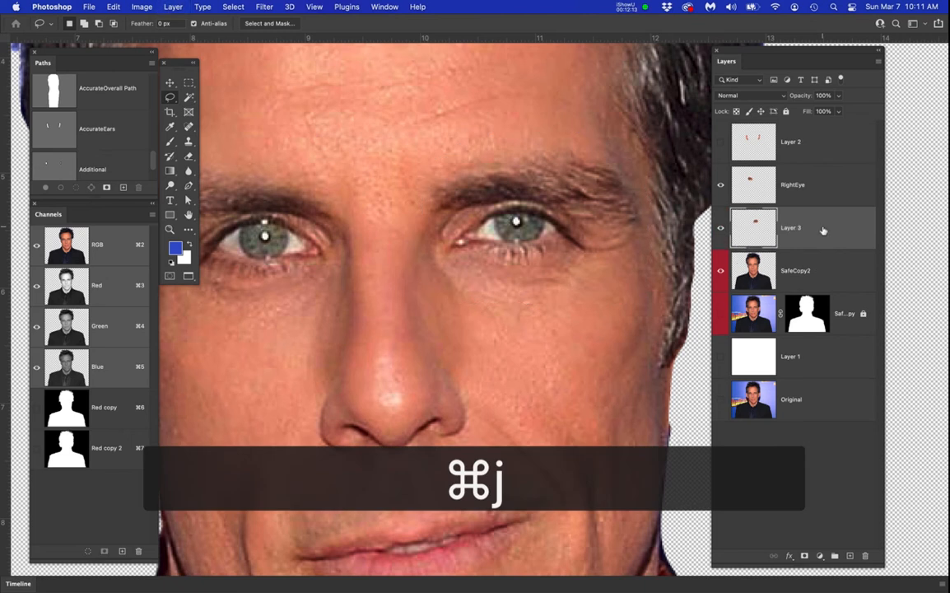
pyautogui.doubleClick(787, 228)
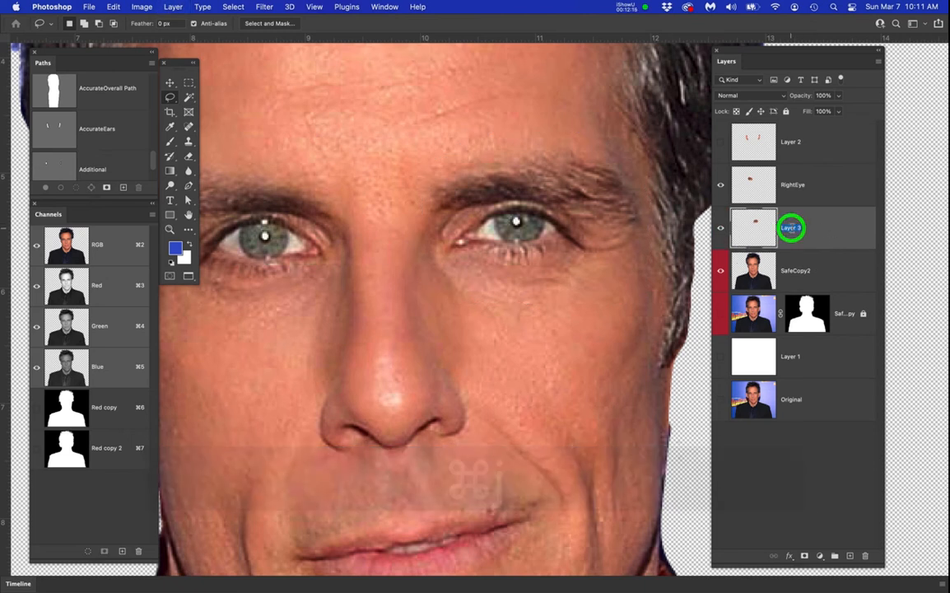
pyautogui.write('LeftE')
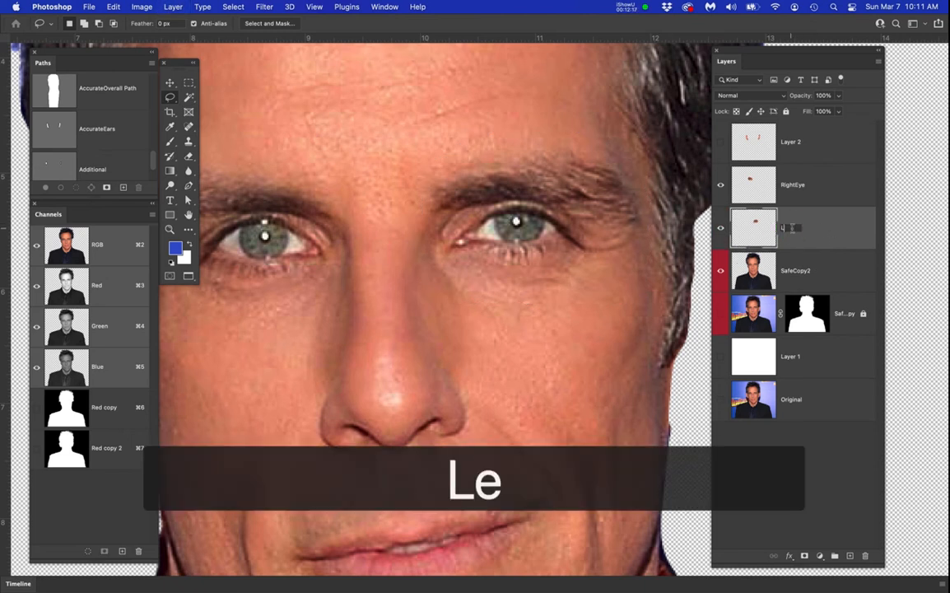
pyautogui.write('ye')
pyautogui.press('Return')
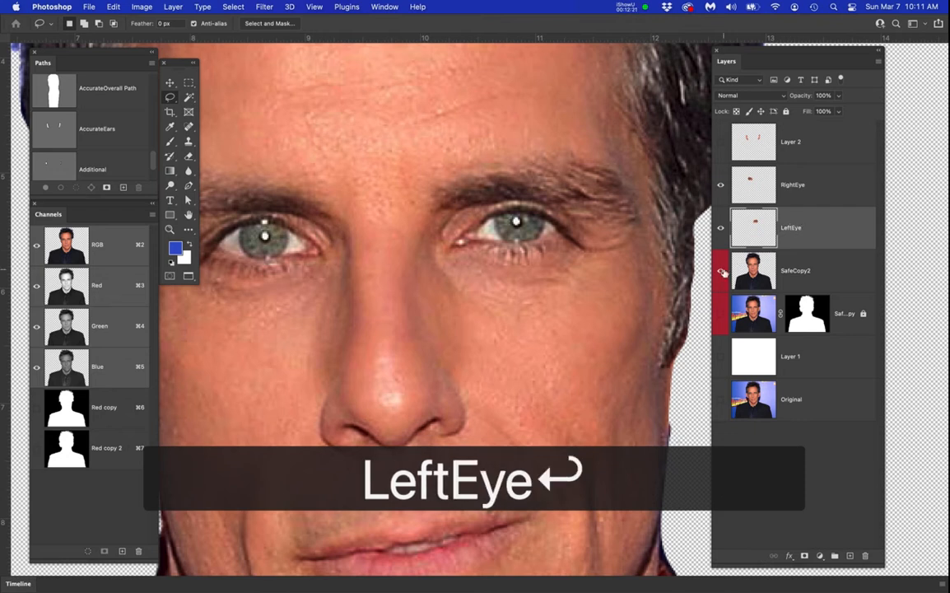
pyautogui.click(721, 271)
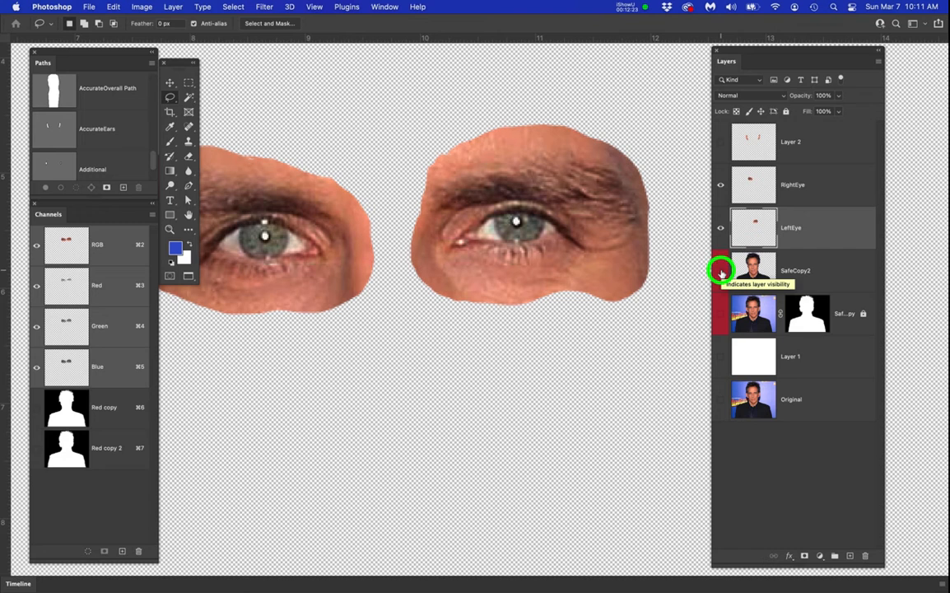
pyautogui.click(721, 271)
# Lasso loosely around the nose up to the brow, and copy that area from SafeCopy2 to a new layer named Nose
pyautogui.click(822, 275)
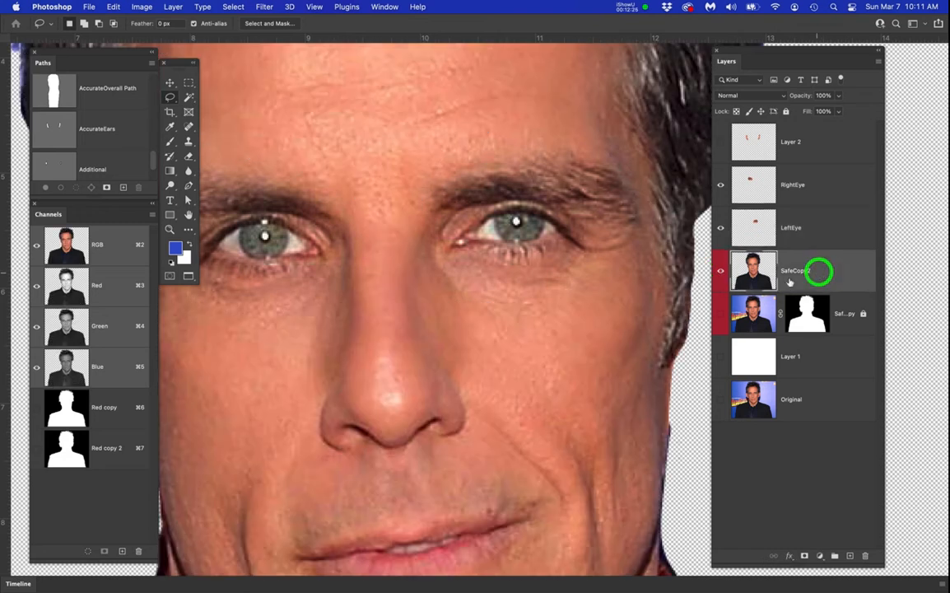
pyautogui.moveTo(498, 335); pyautogui.dragTo(473, 241)
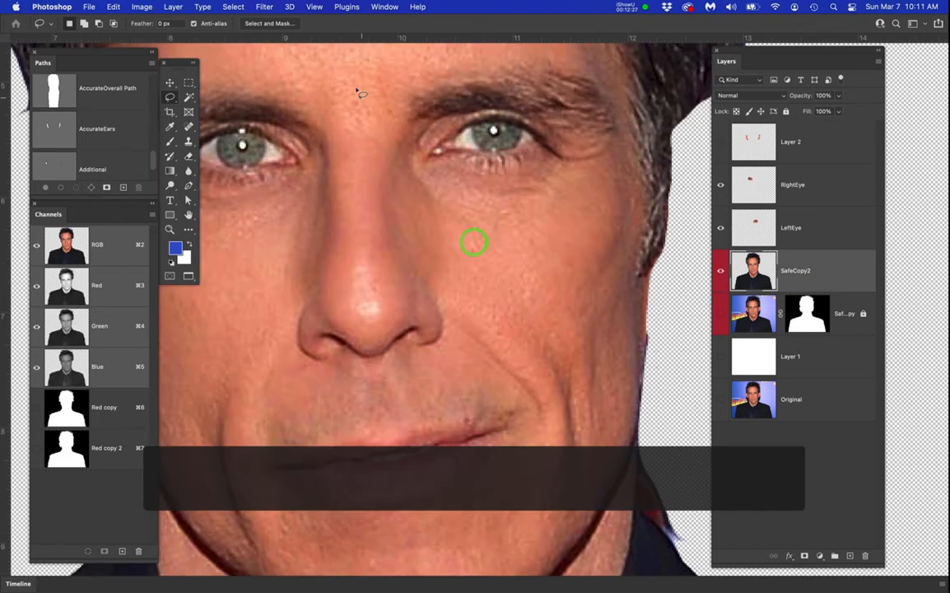
pyautogui.moveTo(377, 81)
pyautogui.mouseDown()
pyautogui.moveTo(407, 101)
pyautogui.moveTo(425, 142)
pyautogui.moveTo(442, 239)
pyautogui.moveTo(477, 317)
pyautogui.moveTo(476, 357)
pyautogui.moveTo(457, 379)
pyautogui.moveTo(339, 396)
pyautogui.moveTo(280, 373)
pyautogui.moveTo(266, 310)
pyautogui.moveTo(294, 160)
pyautogui.moveTo(355, 80)
pyautogui.mouseUp()
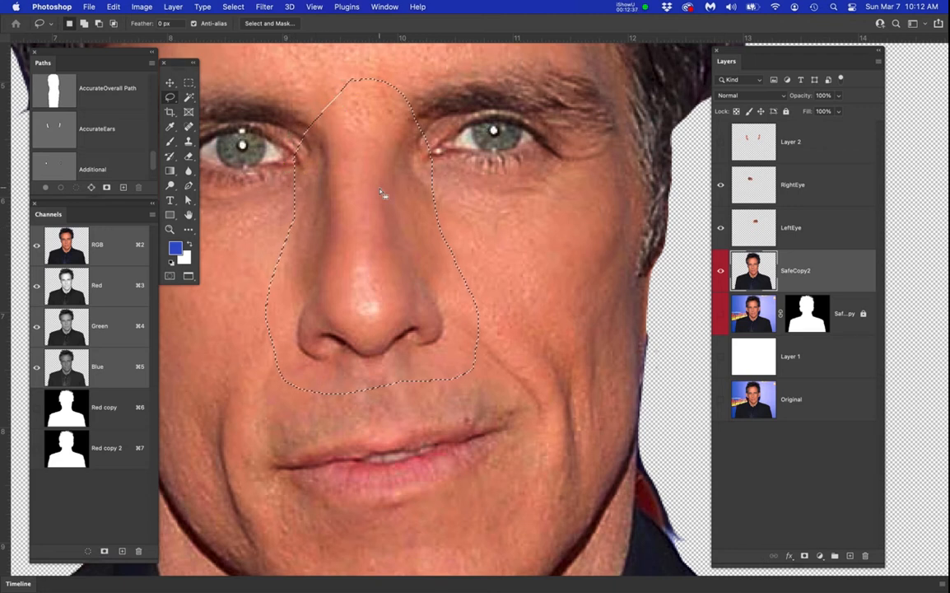
pyautogui.click(836, 280)
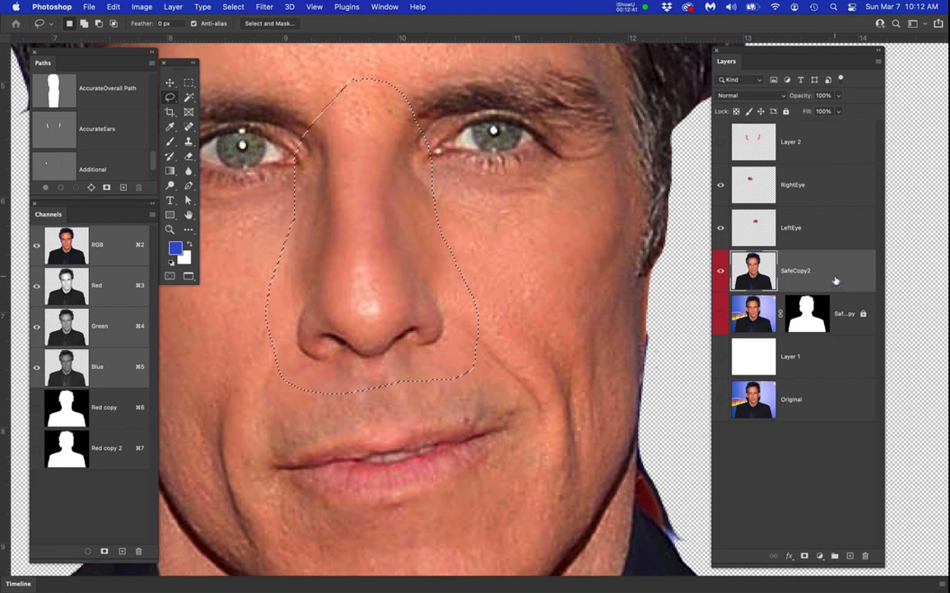
pyautogui.press('super+j')
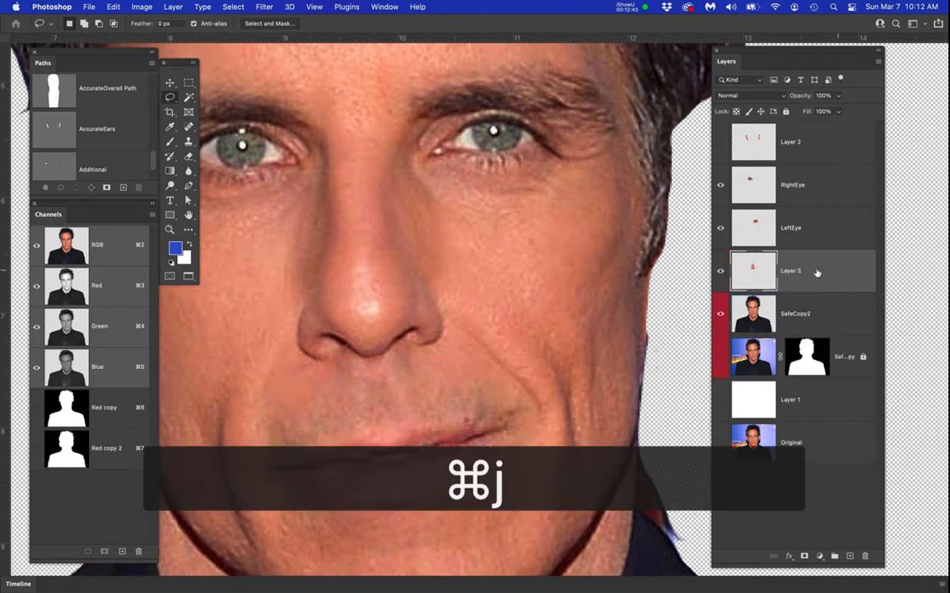
pyautogui.click(791, 274)
pyautogui.write('Nose')
pyautogui.press('Return')
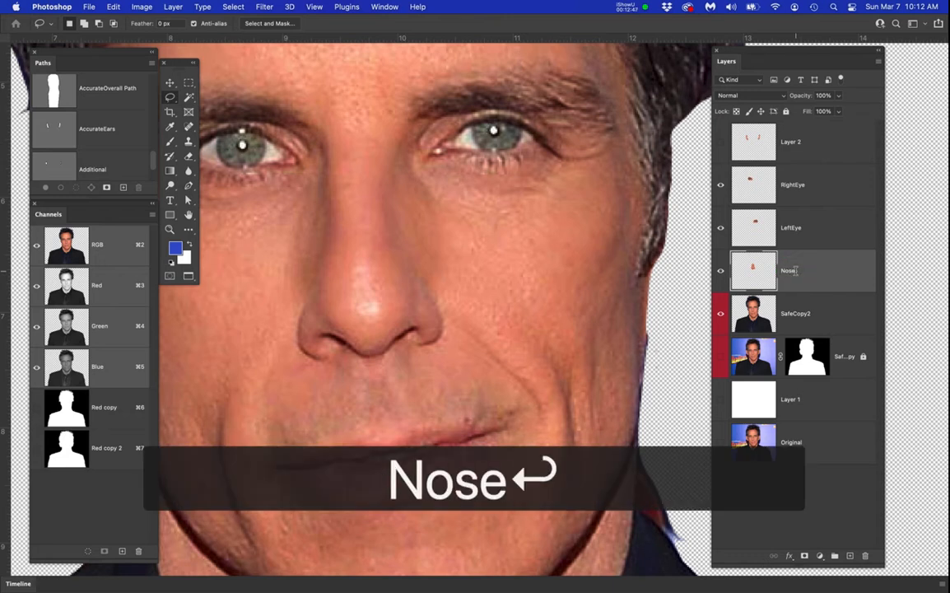
# Copy a loose Lasso selection of the mouth from SafeCopy2 to a new layer named Mouth, and save the document
pyautogui.moveTo(499, 421); pyautogui.dragTo(510, 346)
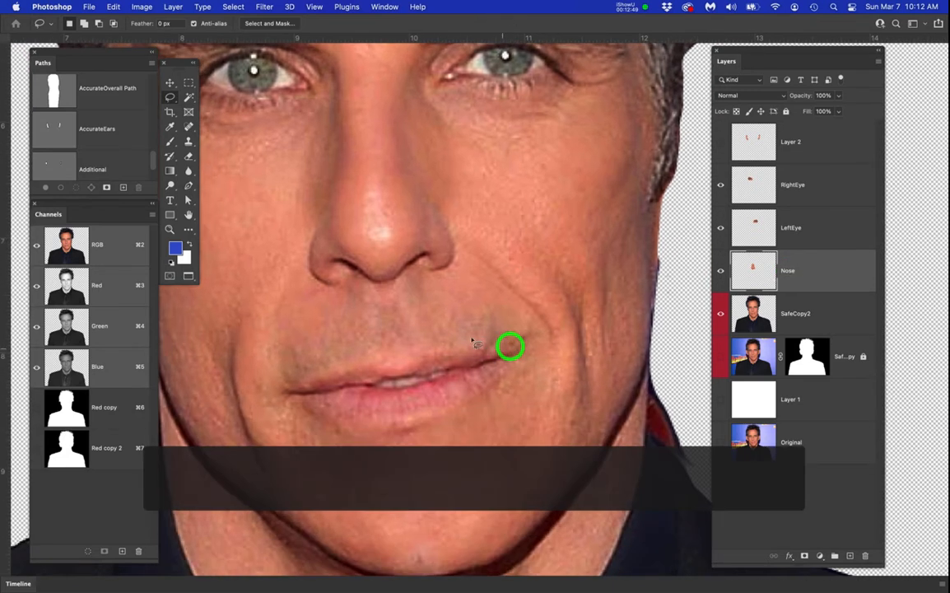
pyautogui.moveTo(451, 329)
pyautogui.mouseDown()
pyautogui.moveTo(512, 314)
pyautogui.moveTo(542, 331)
pyautogui.moveTo(548, 350)
pyautogui.moveTo(501, 420)
pyautogui.moveTo(402, 472)
pyautogui.moveTo(341, 463)
pyautogui.moveTo(269, 423)
pyautogui.moveTo(255, 401)
pyautogui.moveTo(262, 358)
pyautogui.moveTo(316, 334)
pyautogui.moveTo(478, 317)
pyautogui.mouseUp()
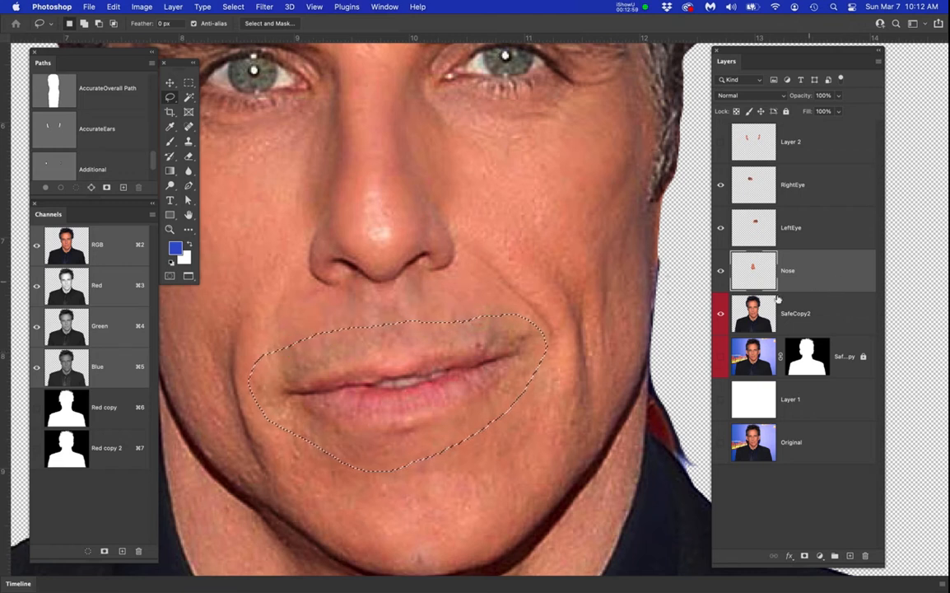
pyautogui.click(828, 319)
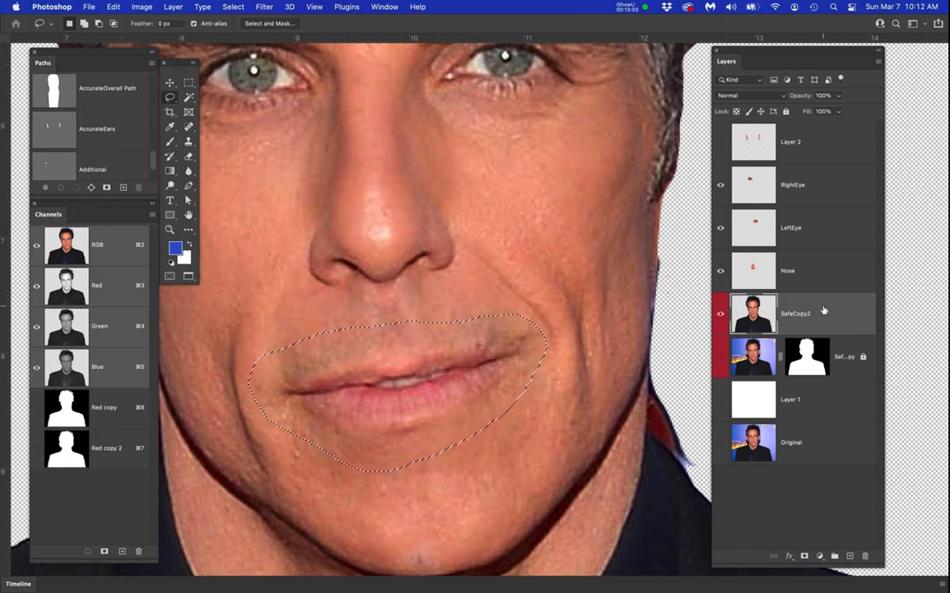
pyautogui.press('super+j')
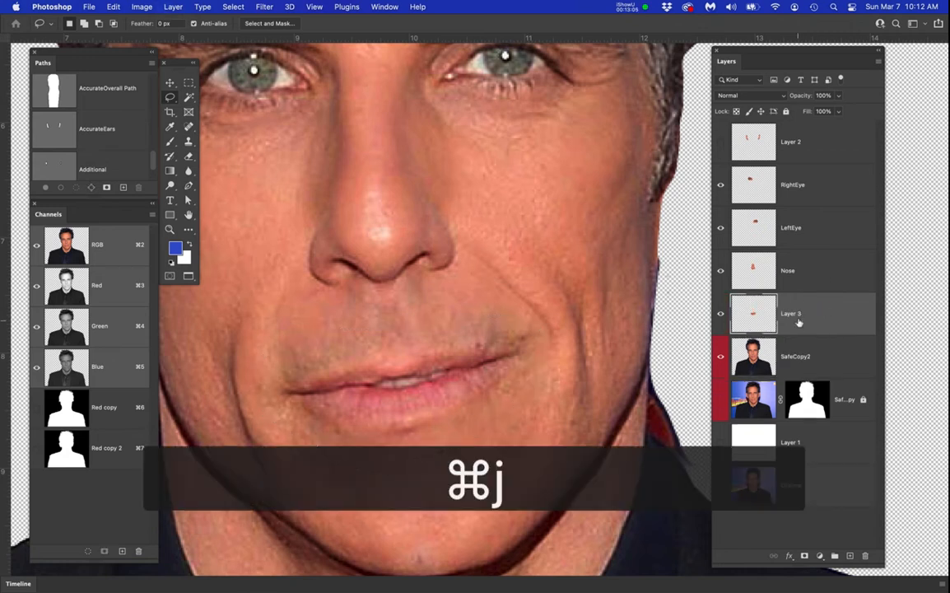
pyautogui.doubleClick(795, 314)
pyautogui.write('M')
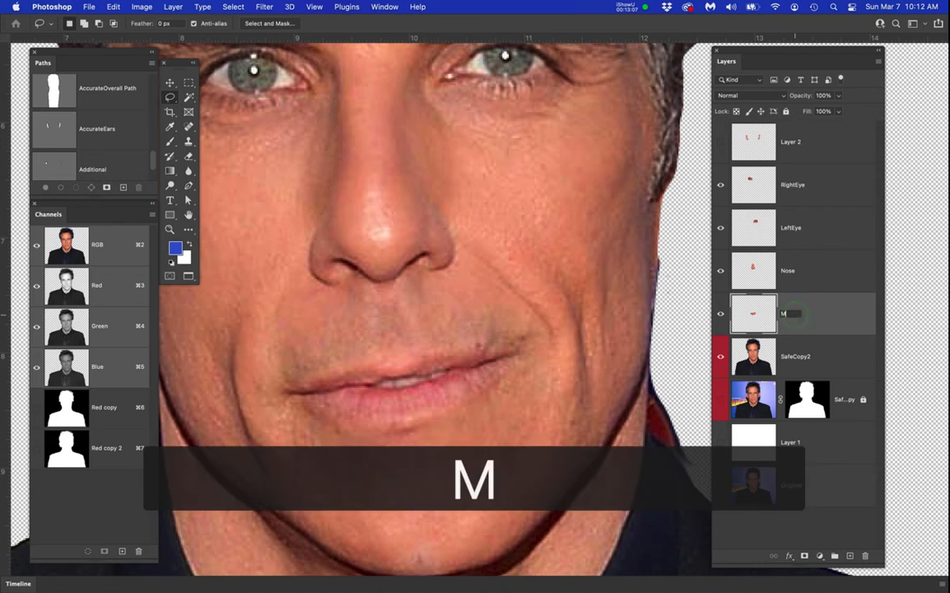
pyautogui.write('outh')
pyautogui.press('Return')
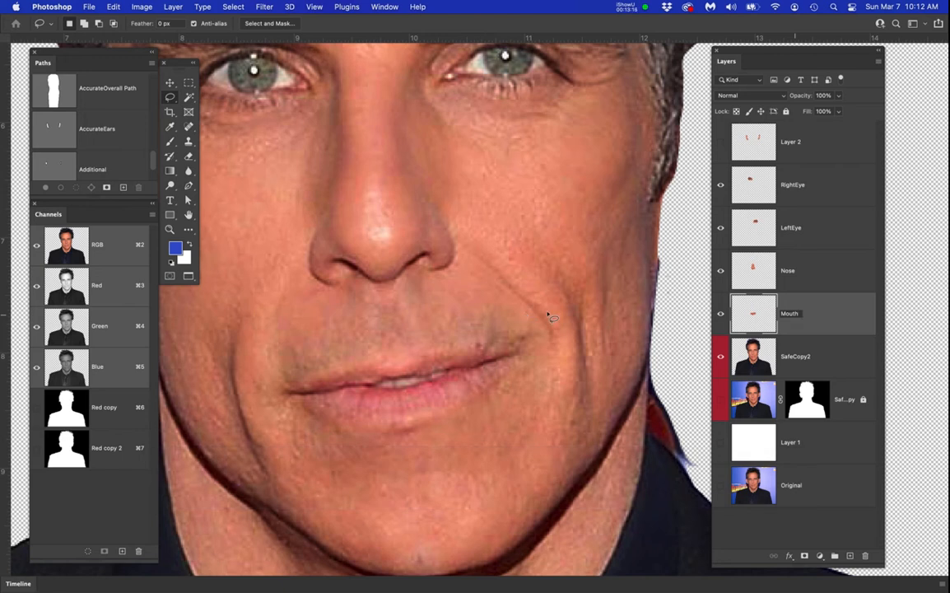
pyautogui.press('Return')
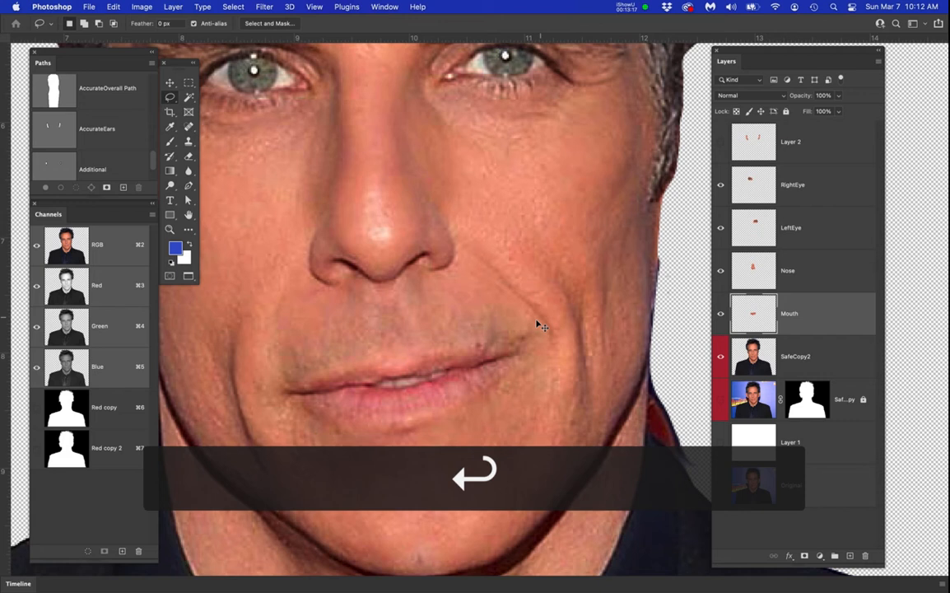
pyautogui.press('super+s')
# Rename Layer 2 as Ears and make it the only visible layer, hiding SafeCopy2 and the eye, nose and mouth layers
pyautogui.scroll(-5, 540, 325)
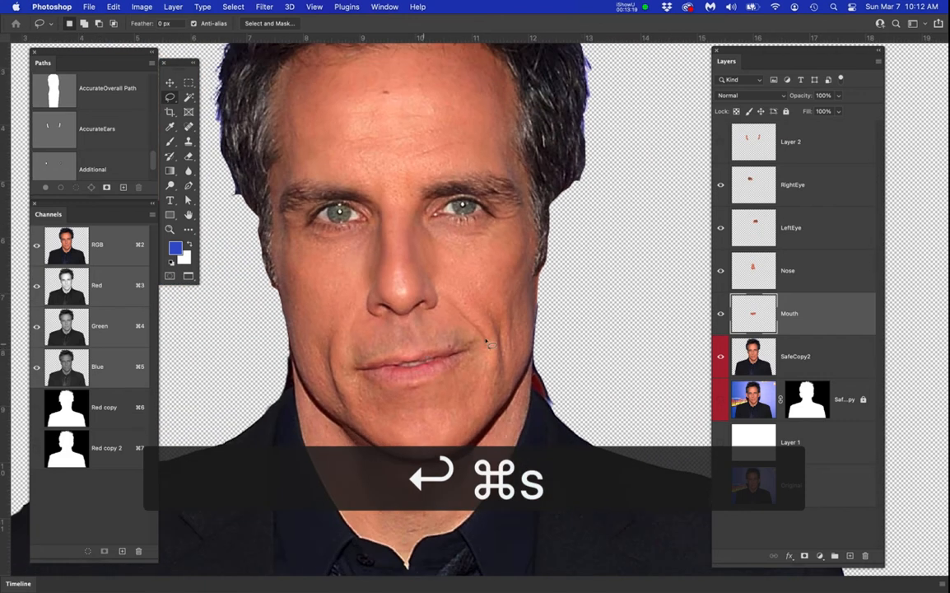
pyautogui.moveTo(584, 360); pyautogui.dragTo(600, 330)
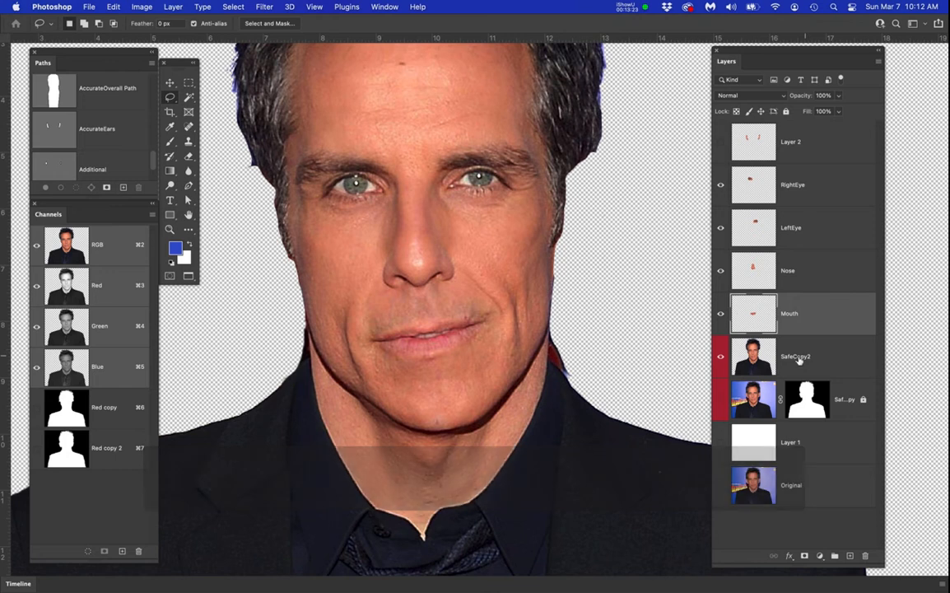
pyautogui.moveTo(721, 318); pyautogui.dragTo(722, 188)
pyautogui.click(789, 144)
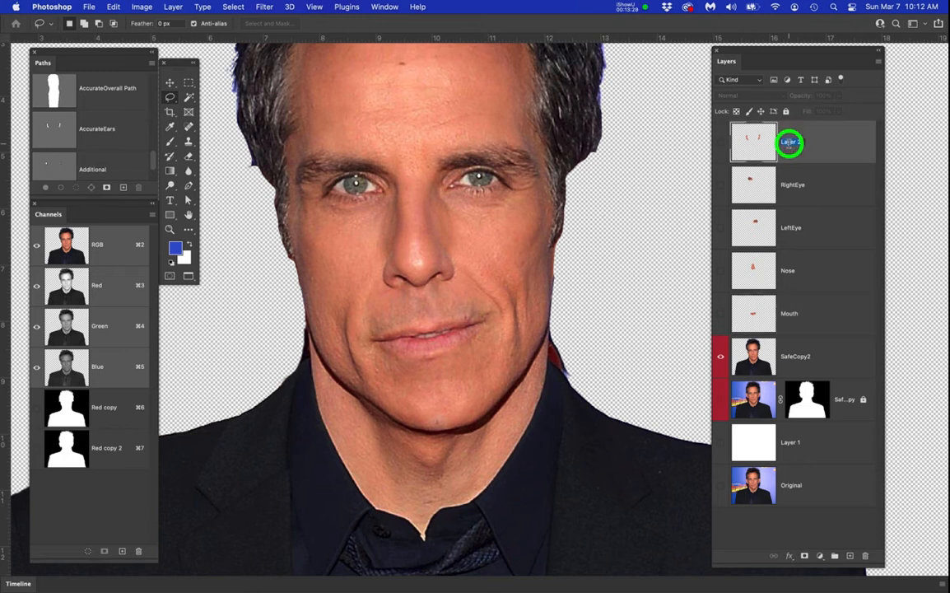
pyautogui.write('rs')
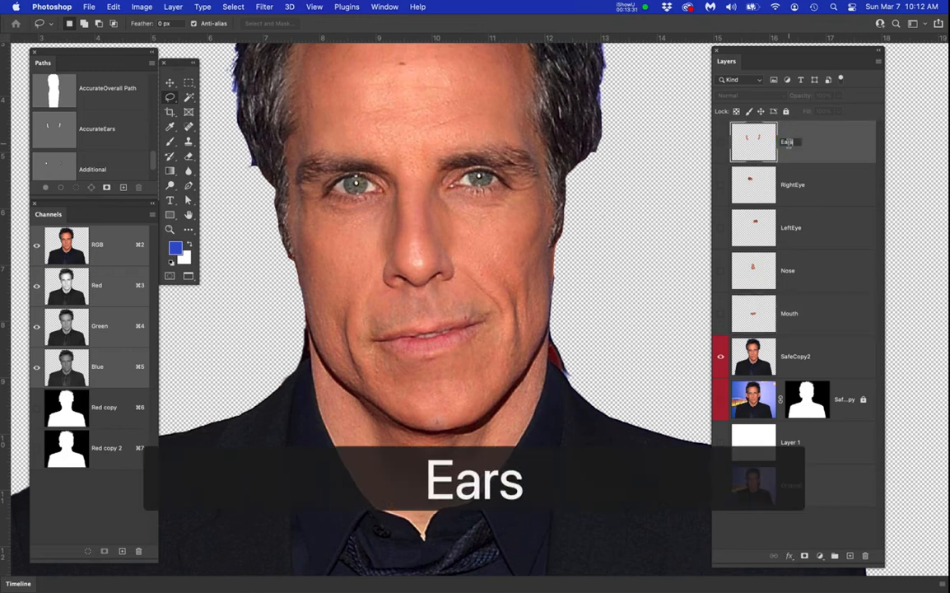
pyautogui.press('Return')
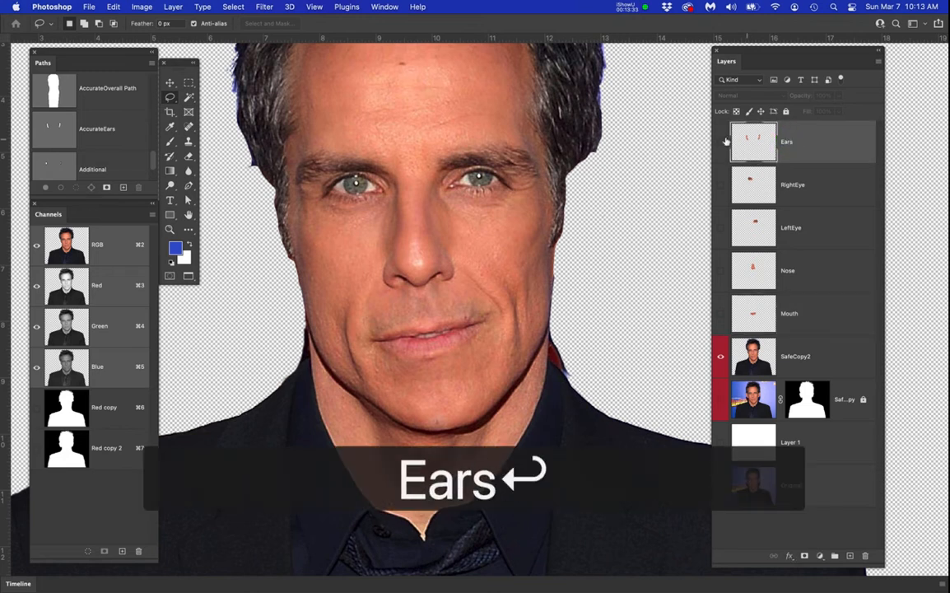
pyautogui.click(720, 355)
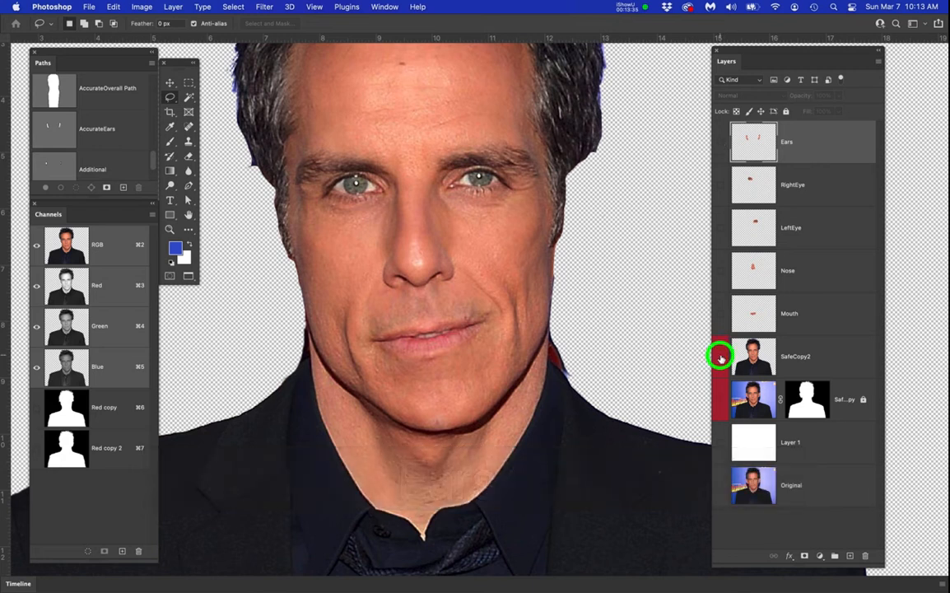
pyautogui.click(721, 142)
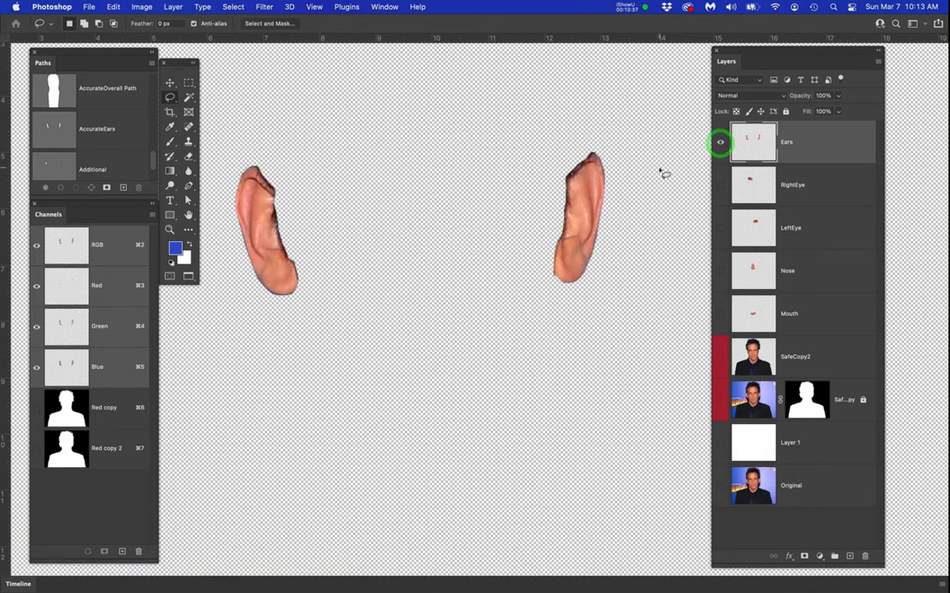
# Duplicate the Ears layer, naming the original RightEar and the copy LeftEar
pyautogui.moveTo(821, 142); pyautogui.dragTo(851, 556)
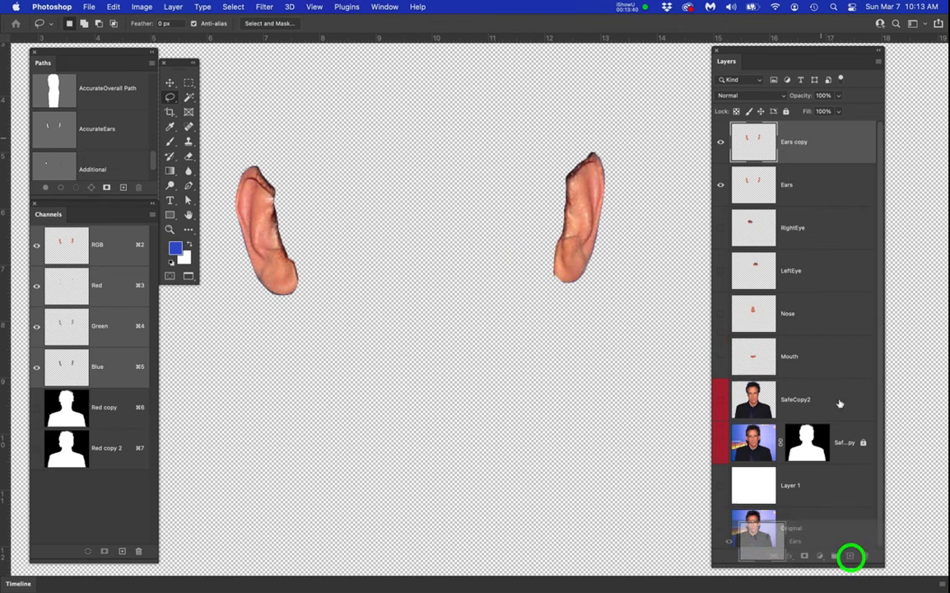
pyautogui.click(789, 185)
pyautogui.moveTo(794, 187); pyautogui.dragTo(778, 187)
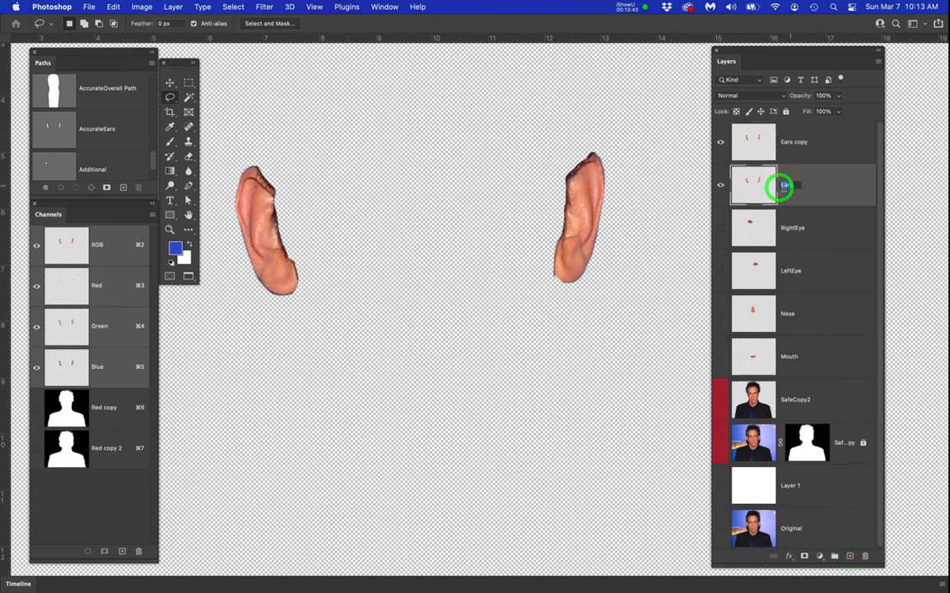
pyautogui.write('RightEar')
pyautogui.press('Return')
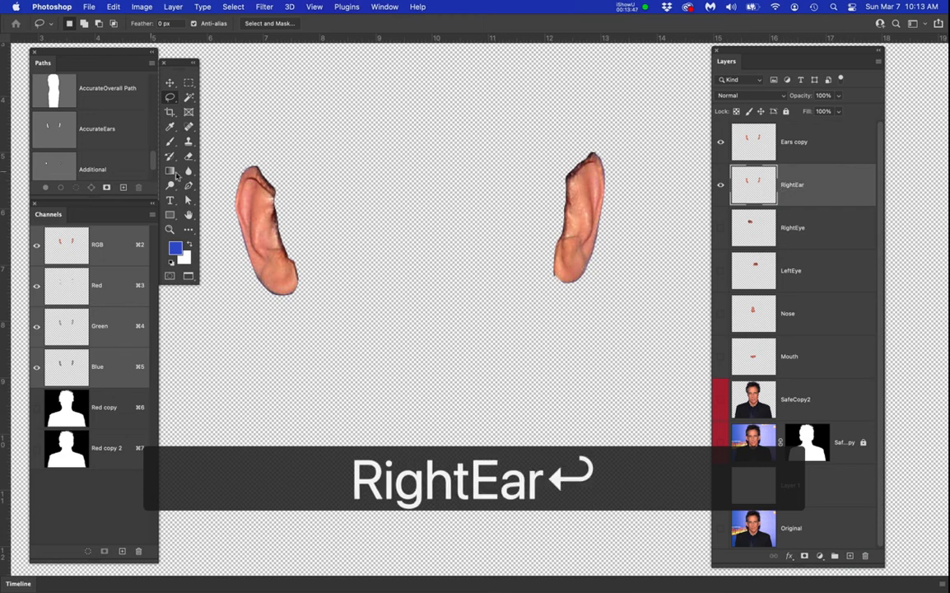
pyautogui.click(250, 155)
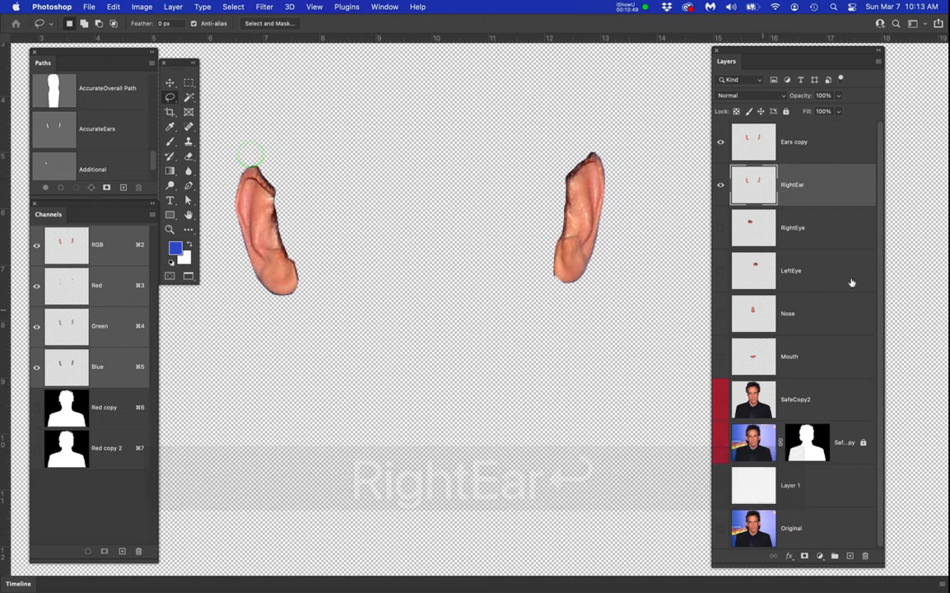
pyautogui.doubleClick(798, 141)
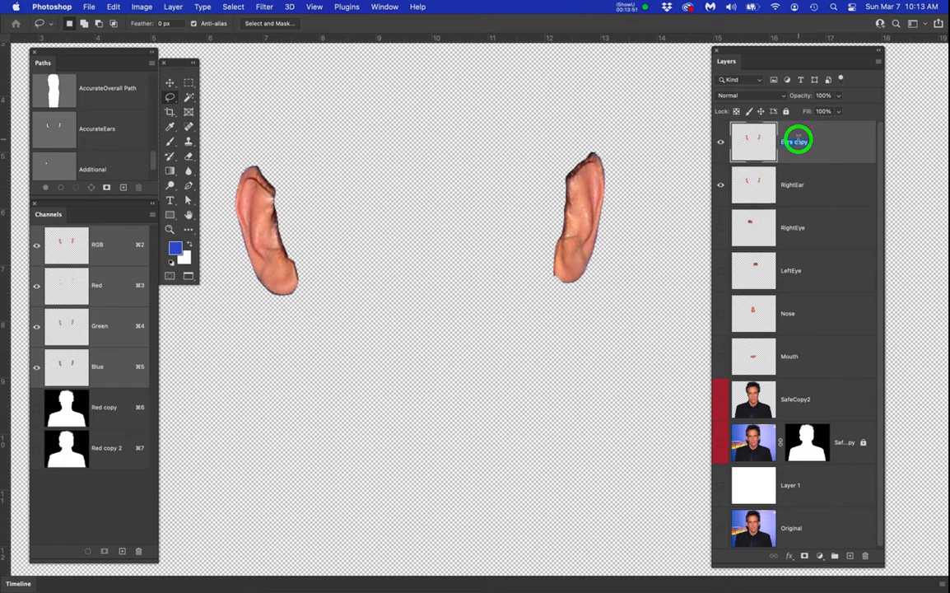
pyautogui.write('LeftEar')
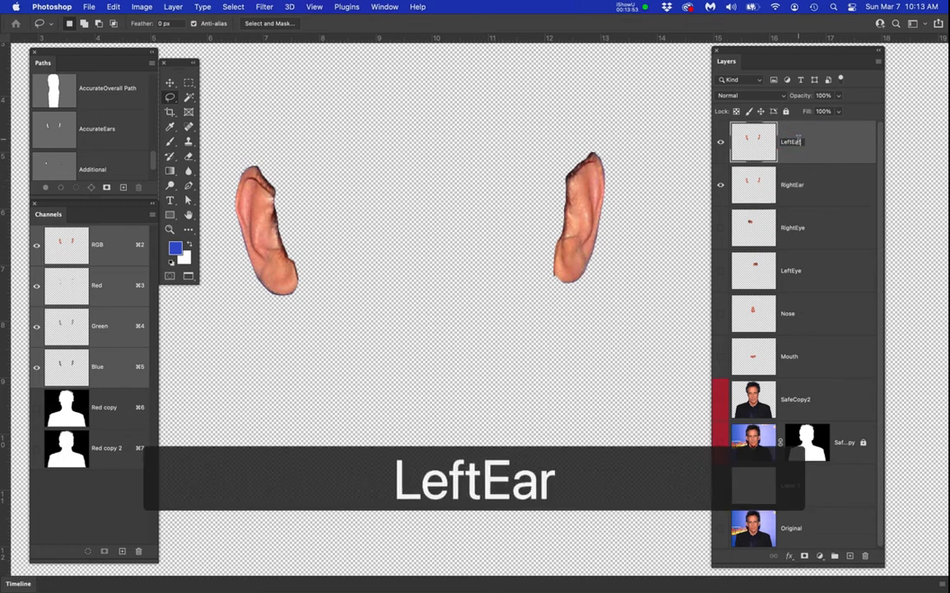
pyautogui.press('Return')
# Make LeftEar the active layer and hide the RightEar layer
pyautogui.click(595, 139)
pyautogui.click(828, 149)
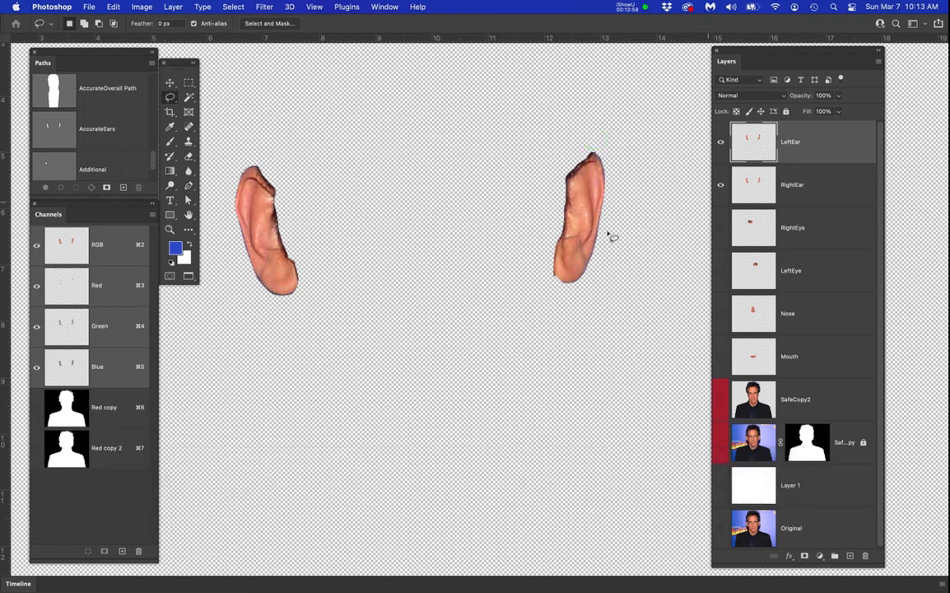
pyautogui.click(721, 187)
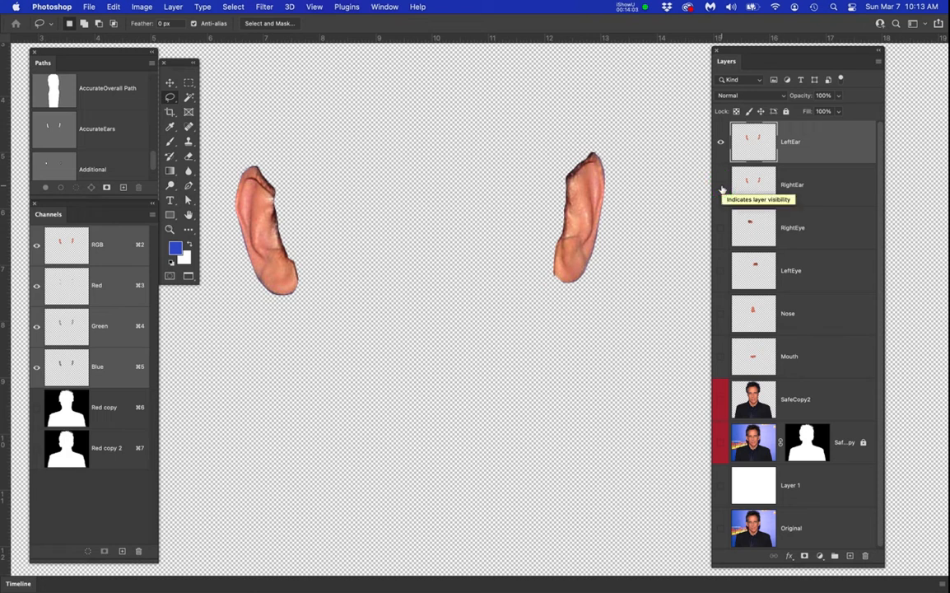
# Delete the ear on the image's left side from the LeftEar layer using a loose Lasso selection, and clear the selection
pyautogui.moveTo(239, 141)
pyautogui.mouseDown()
pyautogui.moveTo(268, 139)
pyautogui.moveTo(305, 169)
pyautogui.moveTo(350, 263)
pyautogui.moveTo(359, 336)
pyautogui.moveTo(290, 366)
pyautogui.moveTo(233, 315)
pyautogui.moveTo(209, 177)
pyautogui.moveTo(220, 152)
pyautogui.moveTo(249, 140)
pyautogui.mouseUp()
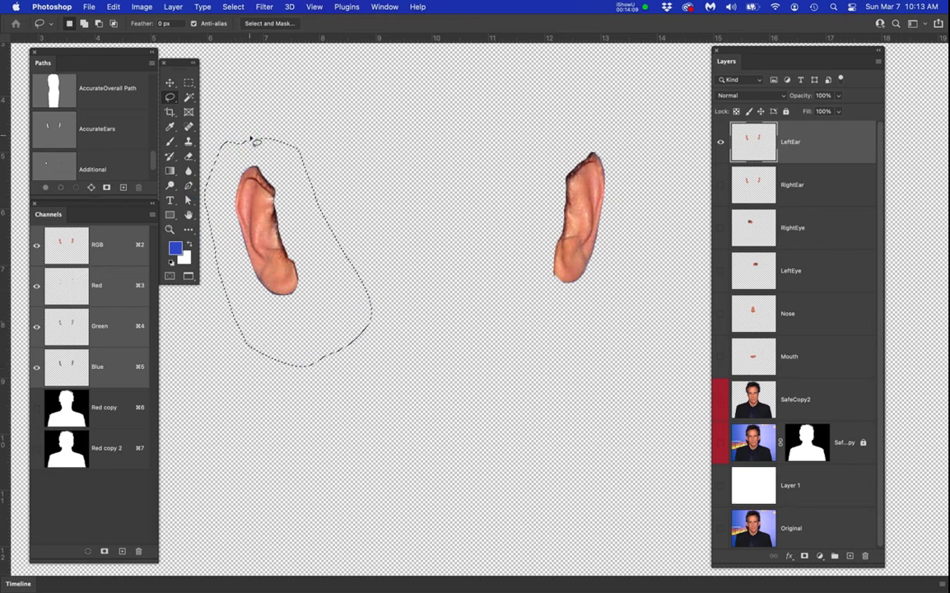
pyautogui.press('BackSpace')
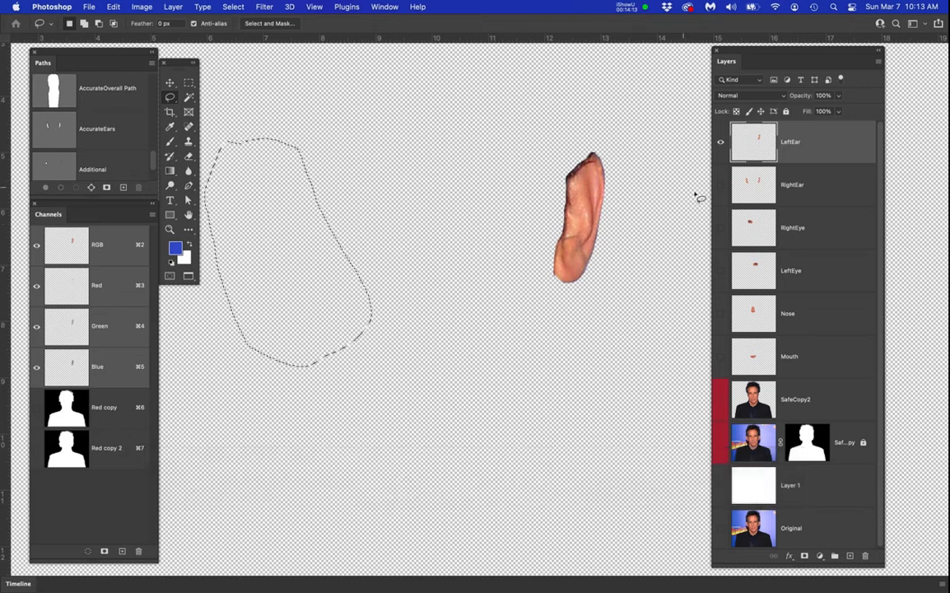
pyautogui.click(721, 185)
pyautogui.click(722, 188)
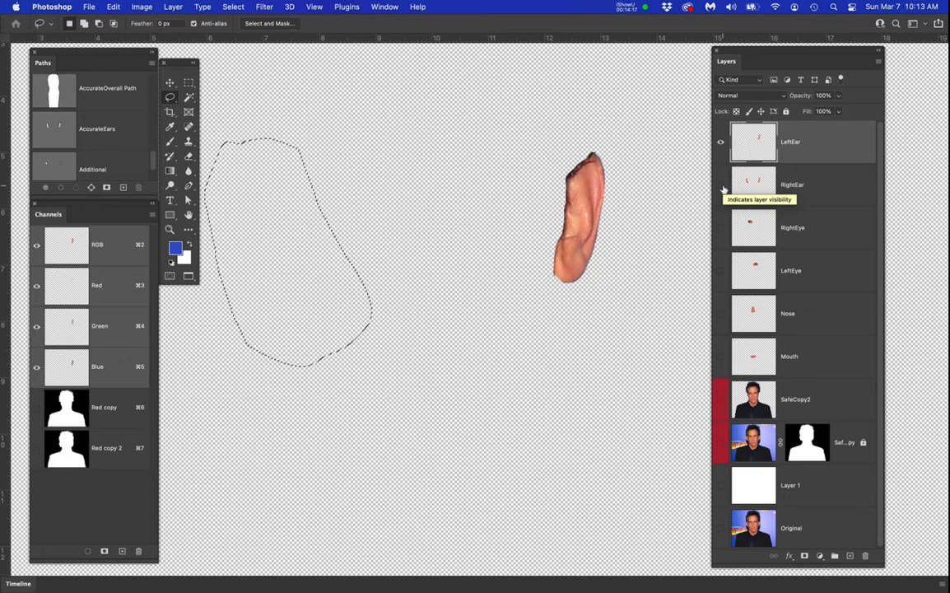
pyautogui.press('super+d')
# Hide LeftEar, show and activate RightEar, cut the ear on the image's right side out of it with the Lasso, and deselect
pyautogui.click(722, 143)
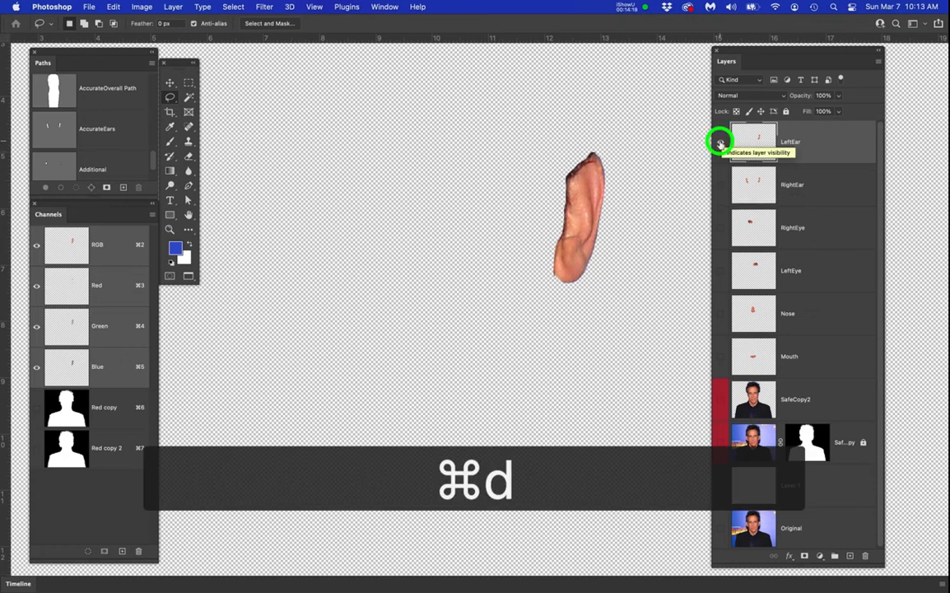
pyautogui.click(718, 186)
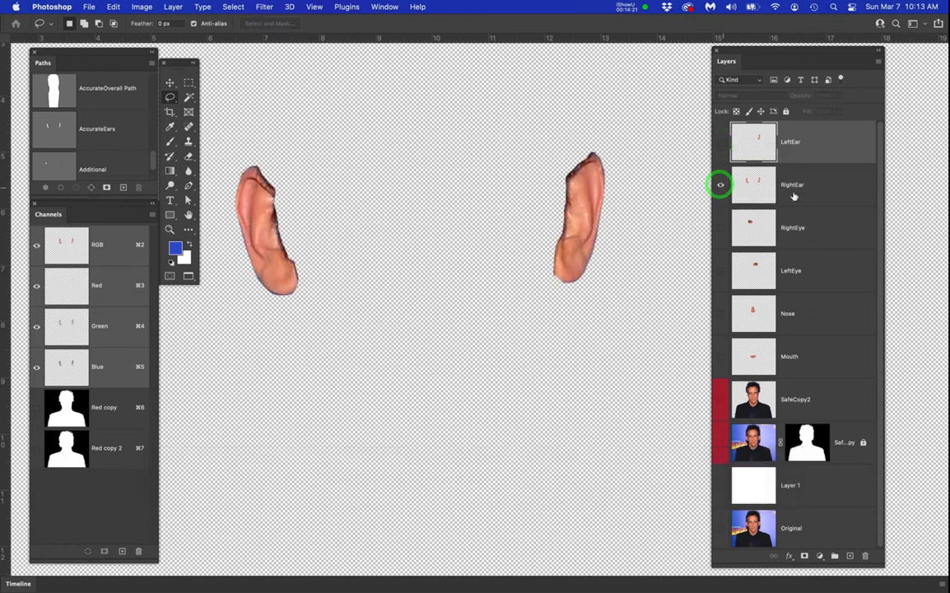
pyautogui.click(816, 185)
pyautogui.moveTo(574, 140)
pyautogui.mouseDown()
pyautogui.moveTo(627, 129)
pyautogui.moveTo(643, 171)
pyautogui.moveTo(641, 248)
pyautogui.moveTo(619, 310)
pyautogui.moveTo(577, 328)
pyautogui.moveTo(541, 319)
pyautogui.moveTo(518, 248)
pyautogui.moveTo(572, 132)
pyautogui.mouseUp()
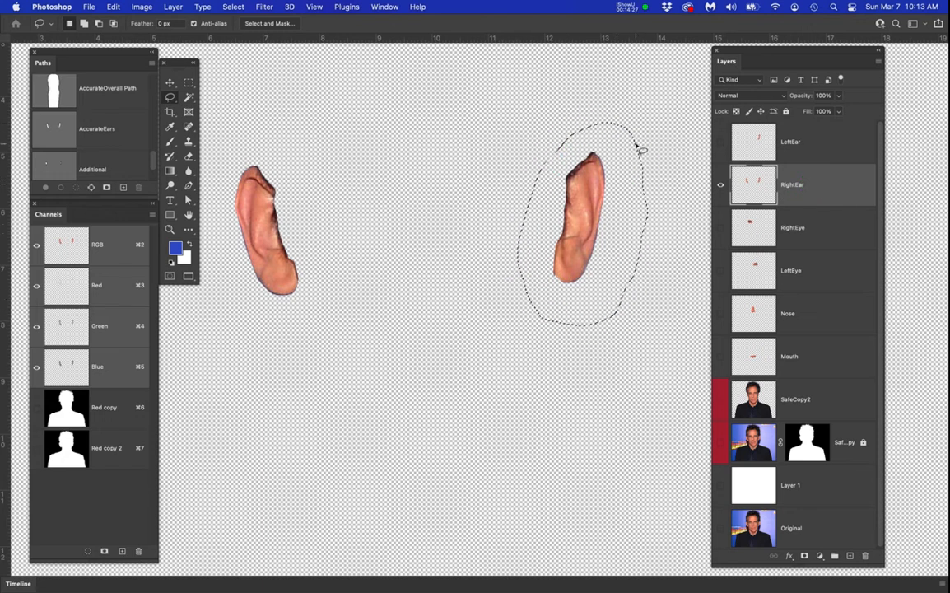
pyautogui.press('super+x')
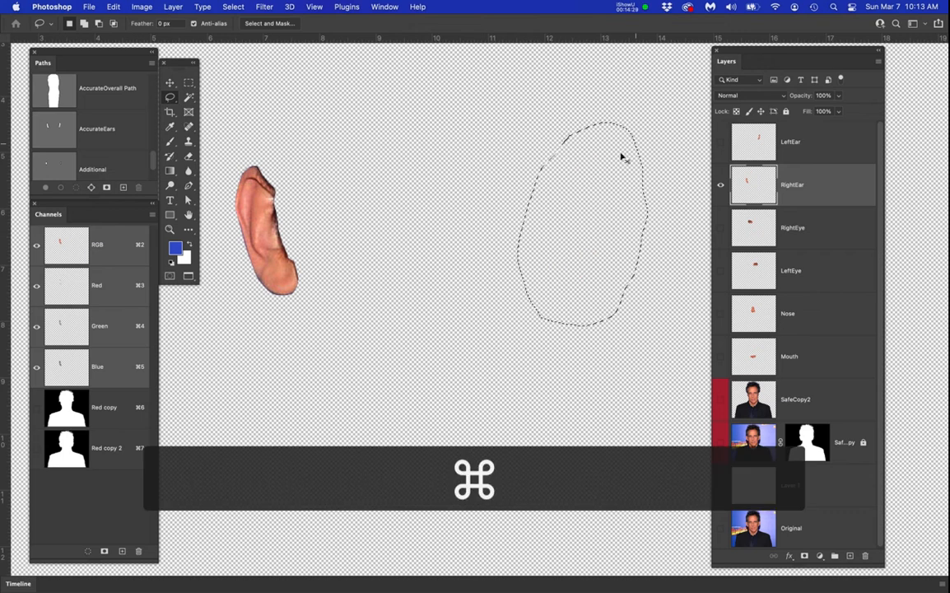
pyautogui.press('super+d')
# Check the separated facial features by showing the LeftEar, RightEar, RightEye, LeftEye, Nose and Mouth layers together
pyautogui.click(721, 143)
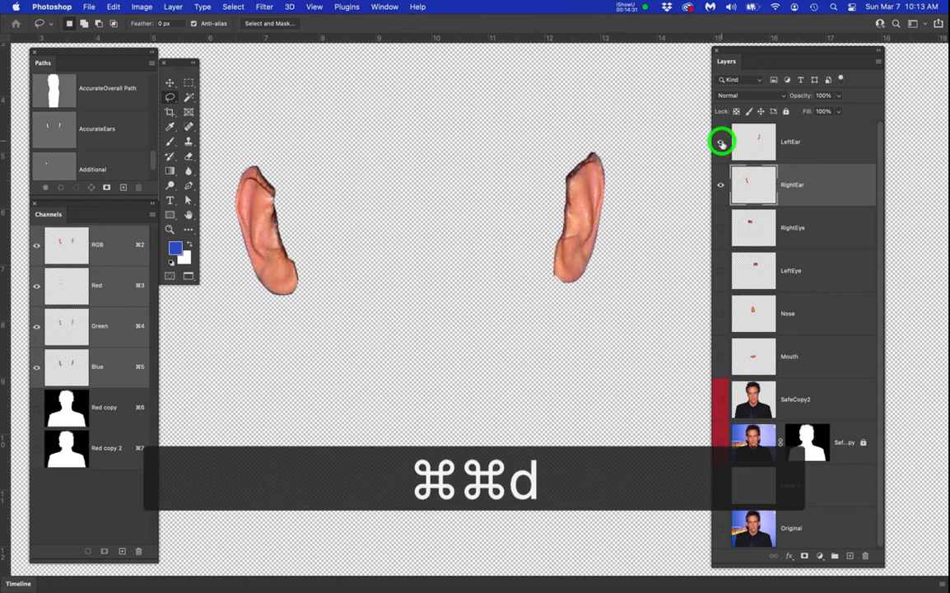
pyautogui.click(721, 142)
pyautogui.click(721, 143)
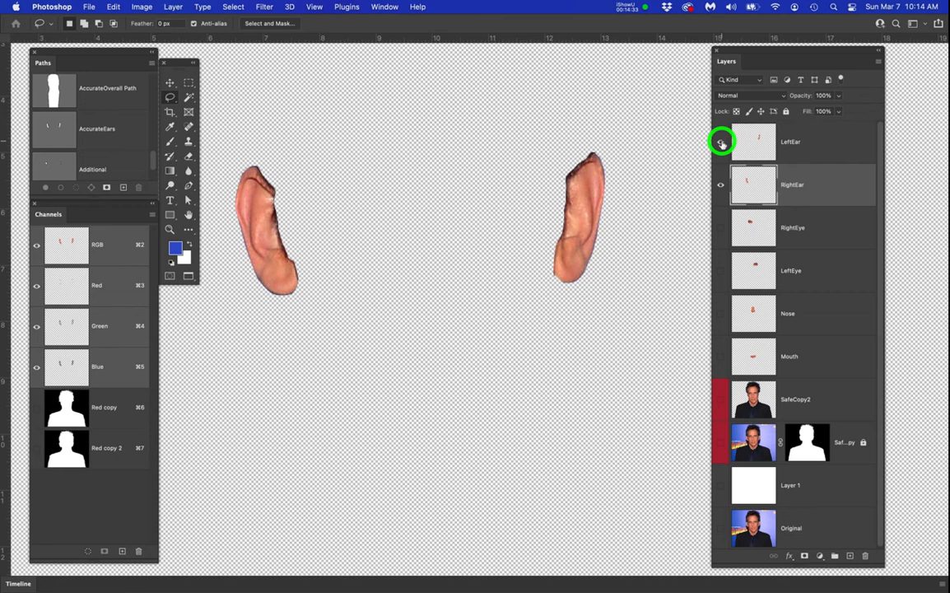
pyautogui.click(722, 186)
pyautogui.click(721, 186)
pyautogui.click(722, 230)
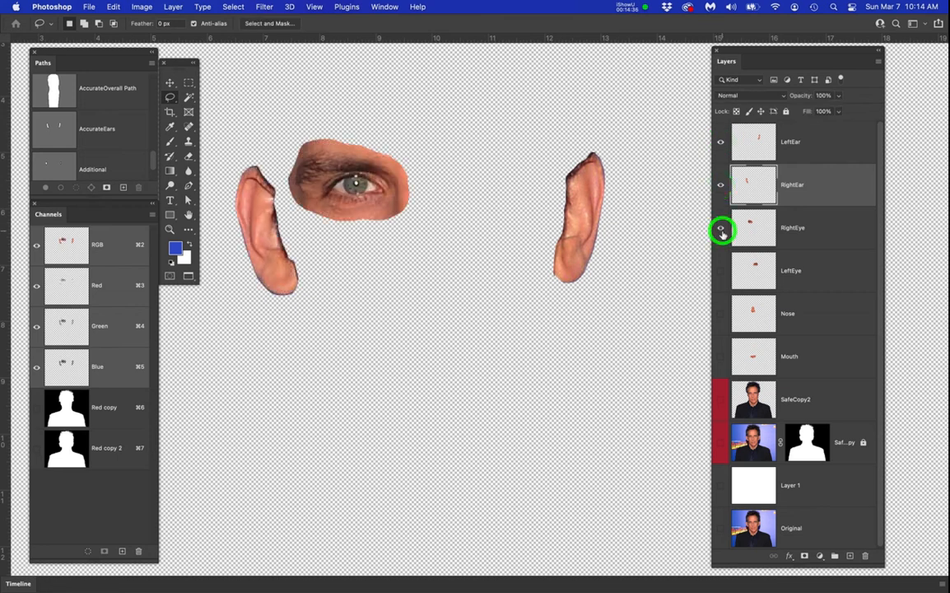
pyautogui.click(721, 271)
pyautogui.click(722, 321)
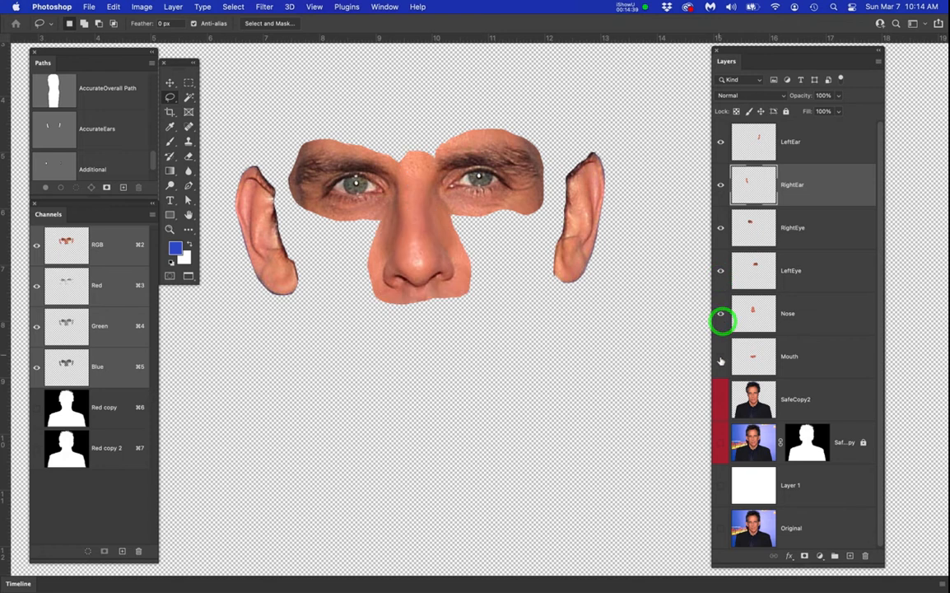
pyautogui.click(721, 358)
# Hide all the ear, eye, nose and mouth layers and save the document
pyautogui.moveTo(720, 357); pyautogui.dragTo(727, 146)
pyautogui.click(721, 273)
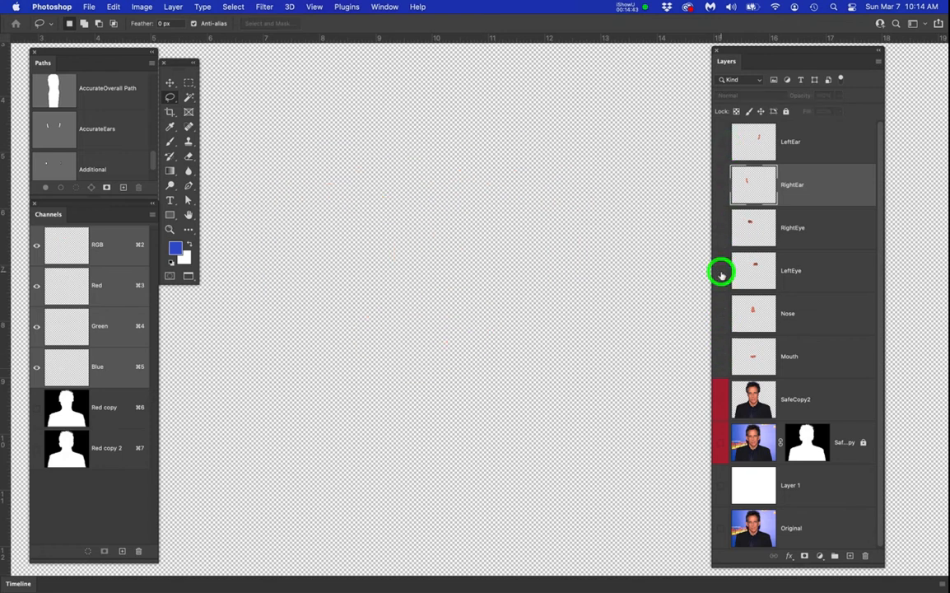
pyautogui.press('super+s')
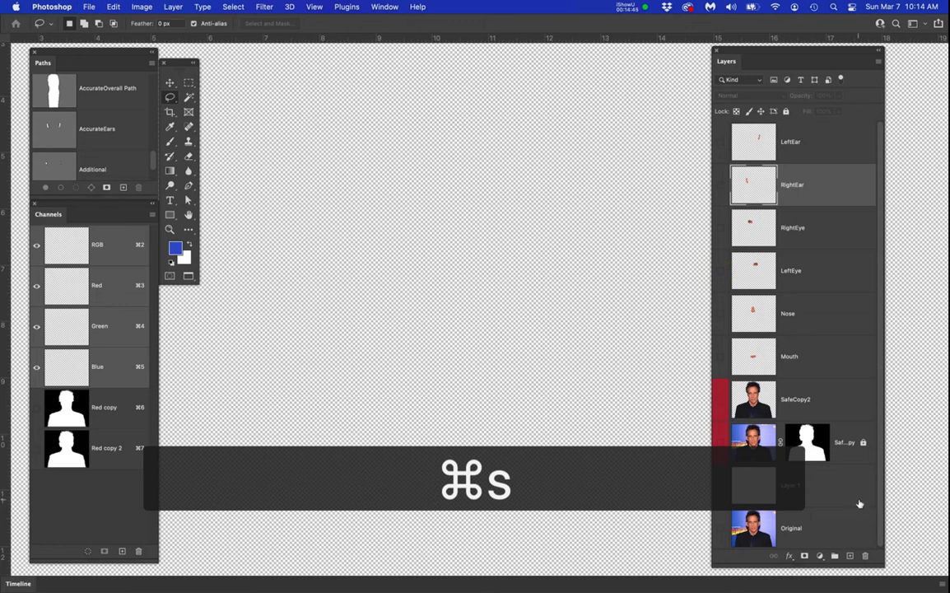
# Duplicate the Original layer to the top of the layer stack and name the copy Clicky
pyautogui.click(832, 526)
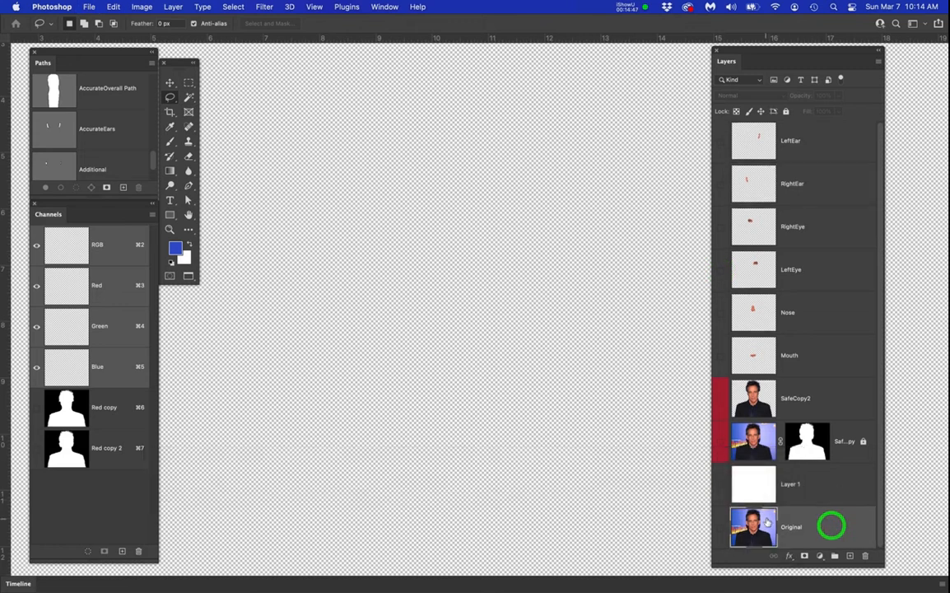
pyautogui.moveTo(844, 524); pyautogui.dragTo(789, 133)
pyautogui.doubleClick(796, 142)
pyautogui.write('Cl')
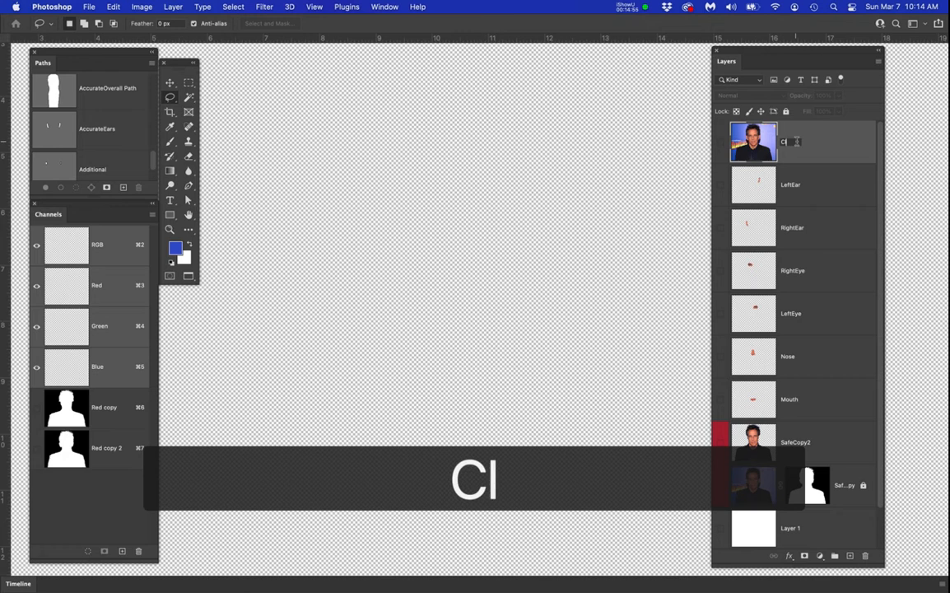
pyautogui.write('icky')
pyautogui.press('Return')
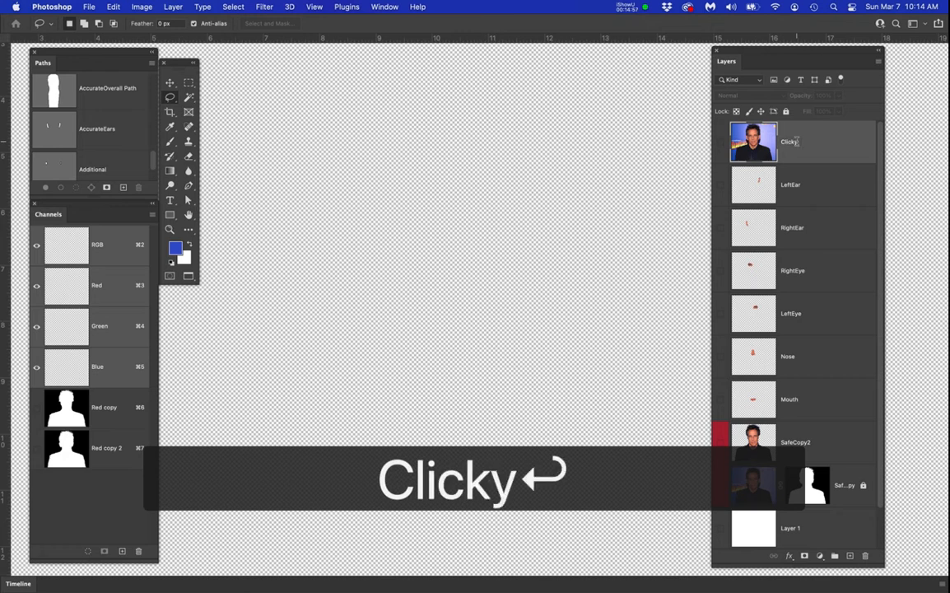
# Switch the Clicky layer's visibility on and off several times to preview it, leaving it hidden
pyautogui.click(721, 143)
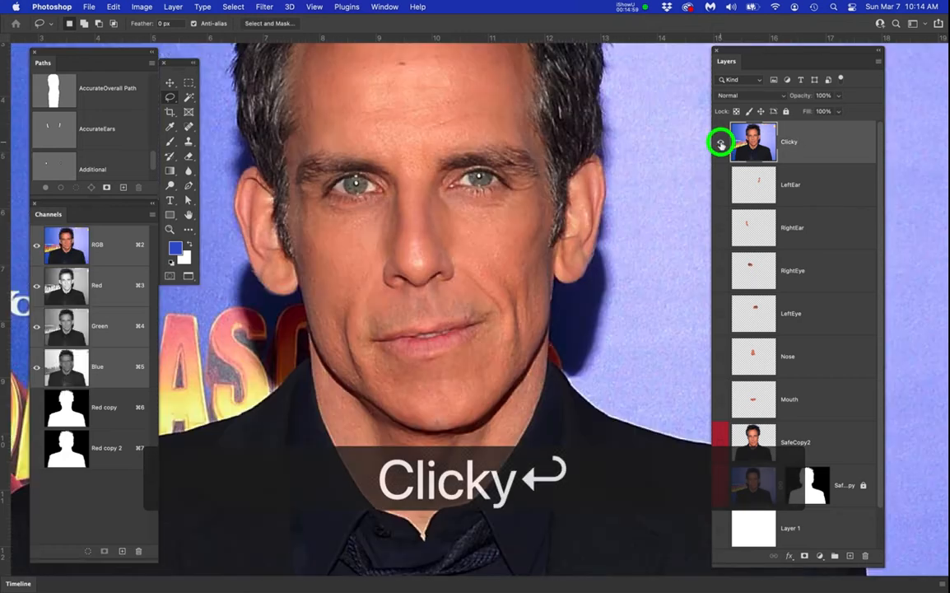
pyautogui.click(721, 142)
pyautogui.click(721, 143)
pyautogui.click(721, 143)
pyautogui.click(721, 143)
pyautogui.click(721, 144)
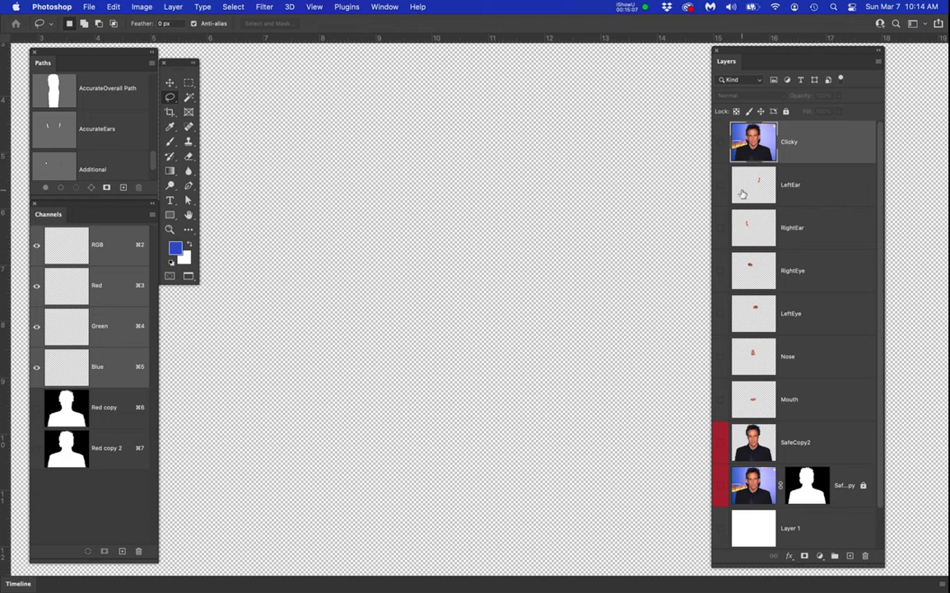
# Show SafeCopy2, duplicate it as a layer named BlankFace, and hide SafeCopy2
pyautogui.scroll(-1, 788, 366)
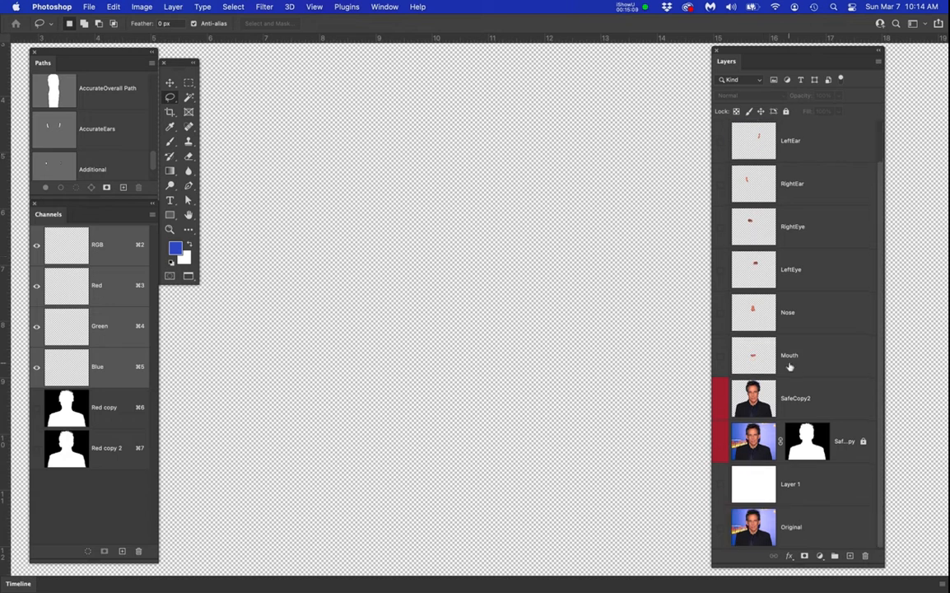
pyautogui.click(721, 399)
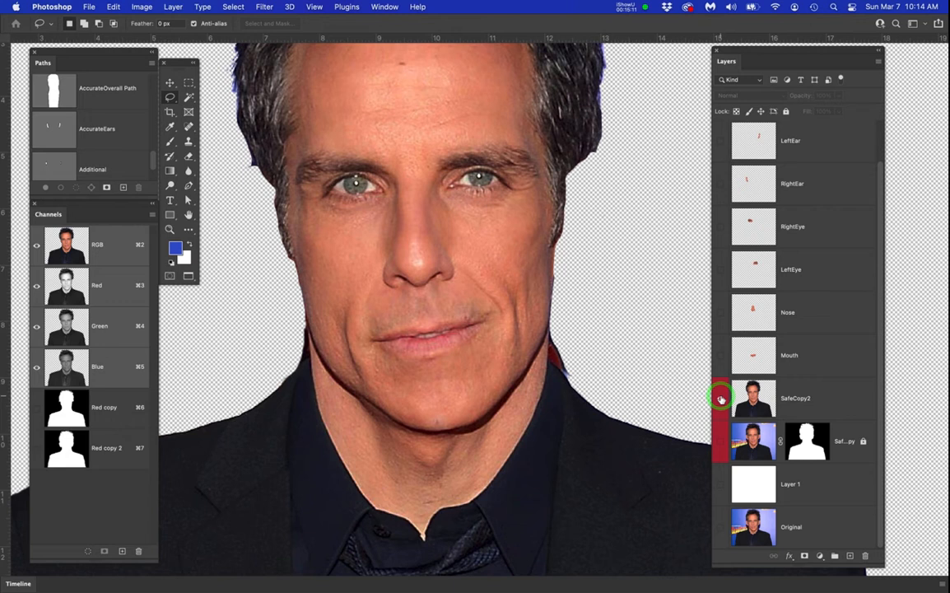
pyautogui.click(811, 398)
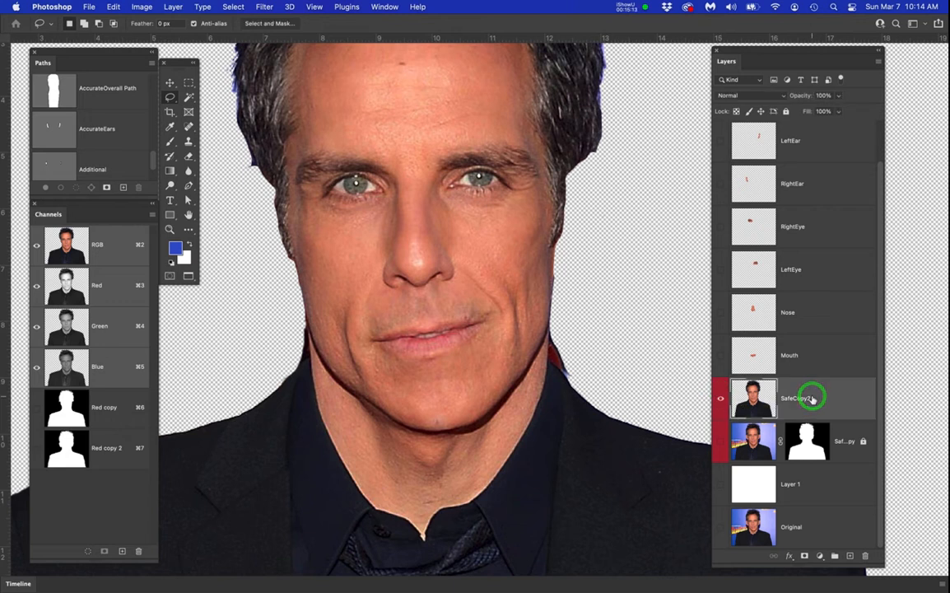
pyautogui.moveTo(834, 400); pyautogui.dragTo(851, 550)
pyautogui.doubleClick(795, 399)
pyautogui.write('Bl')
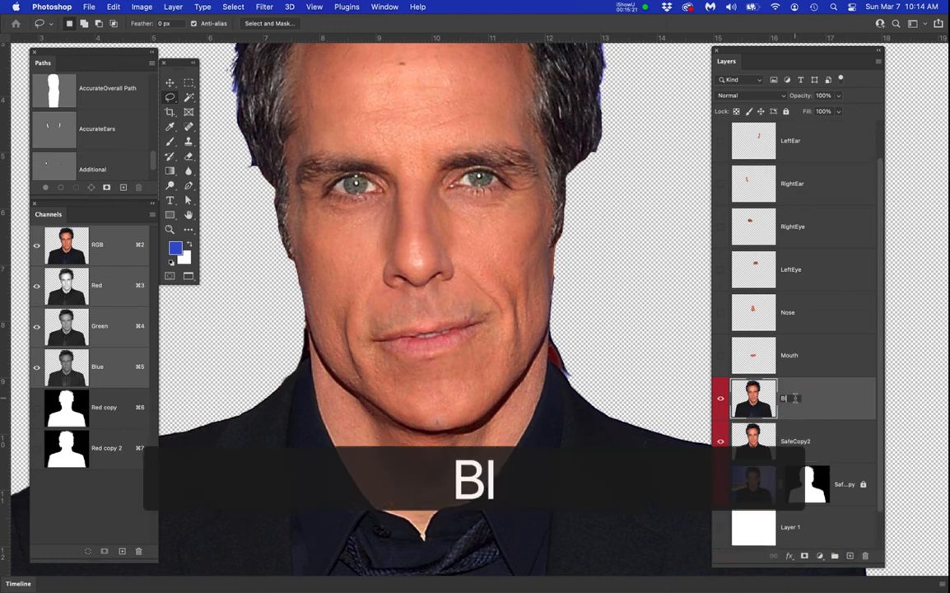
pyautogui.write('ankFace')
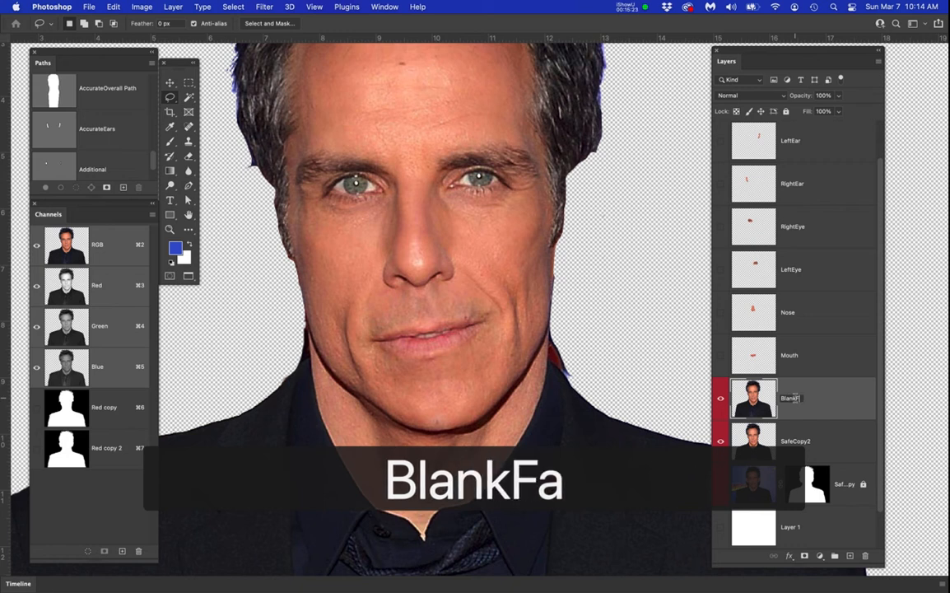
pyautogui.press('Return')
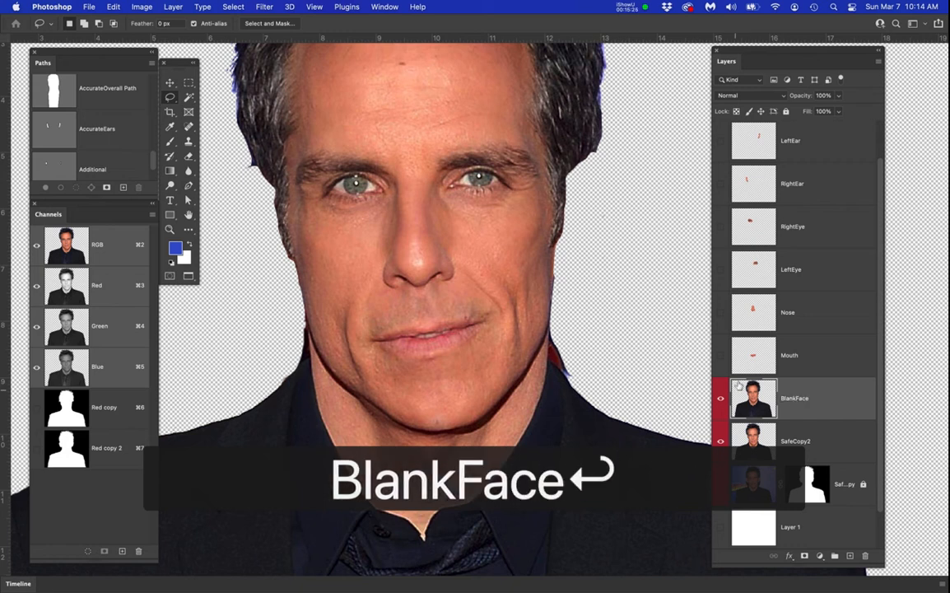
pyautogui.click(720, 441)
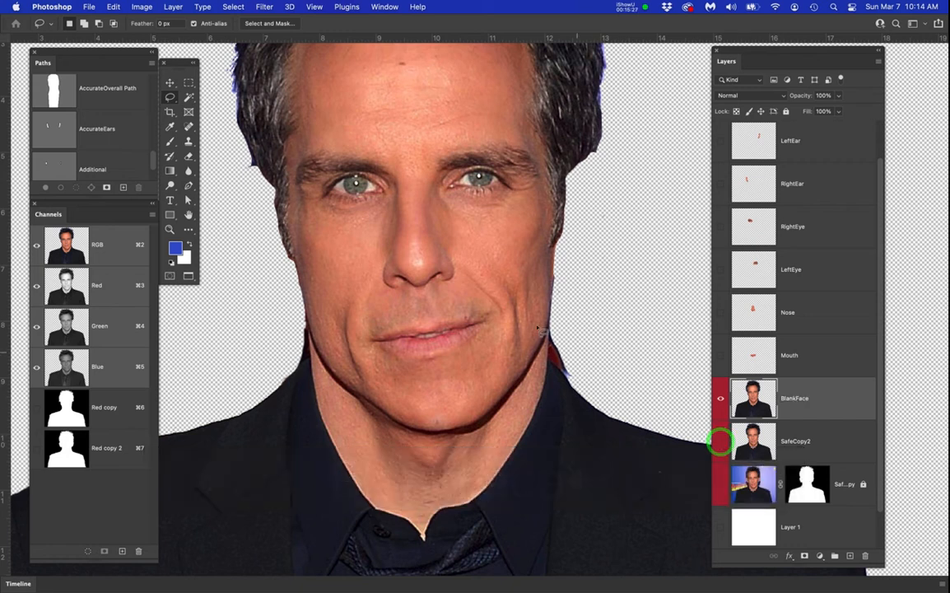
# Load the Head2 path as a selection, invert it, delete everything outside the head from BlankFace, and save the document
pyautogui.scroll(-3, 526, 318)
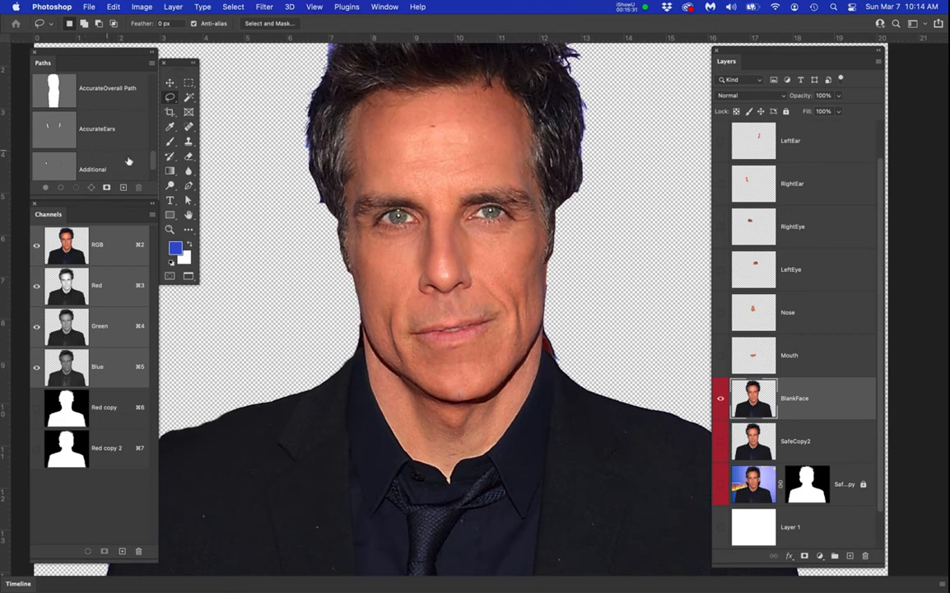
pyautogui.moveTo(152, 165); pyautogui.dragTo(149, 183)
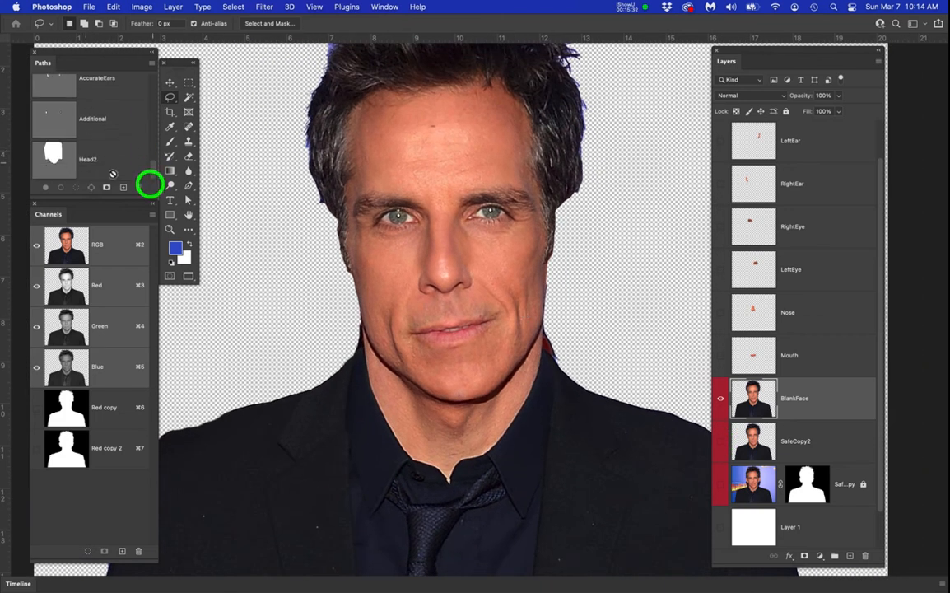
pyautogui.keyDown('super'); pyautogui.click(52, 157); pyautogui.keyUp('super')
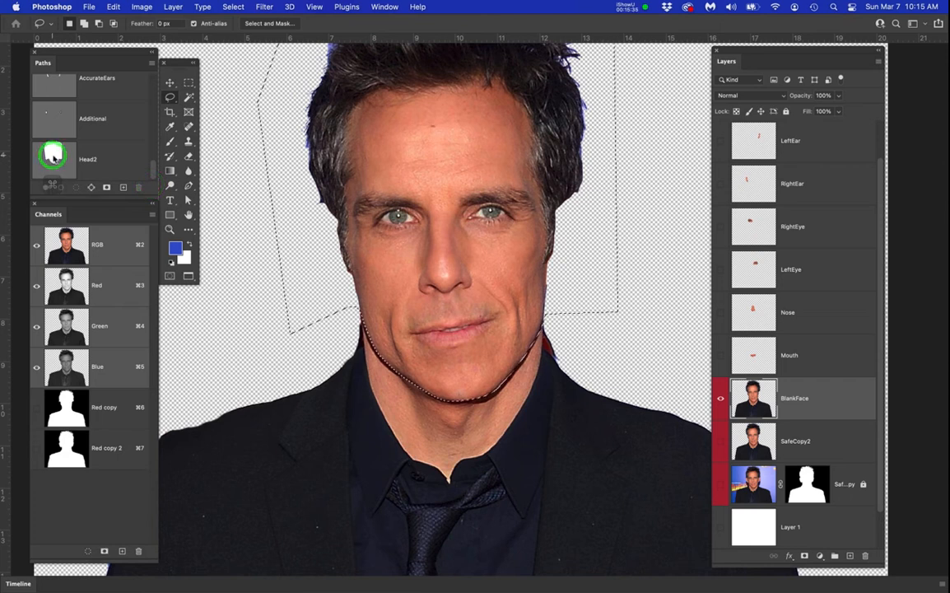
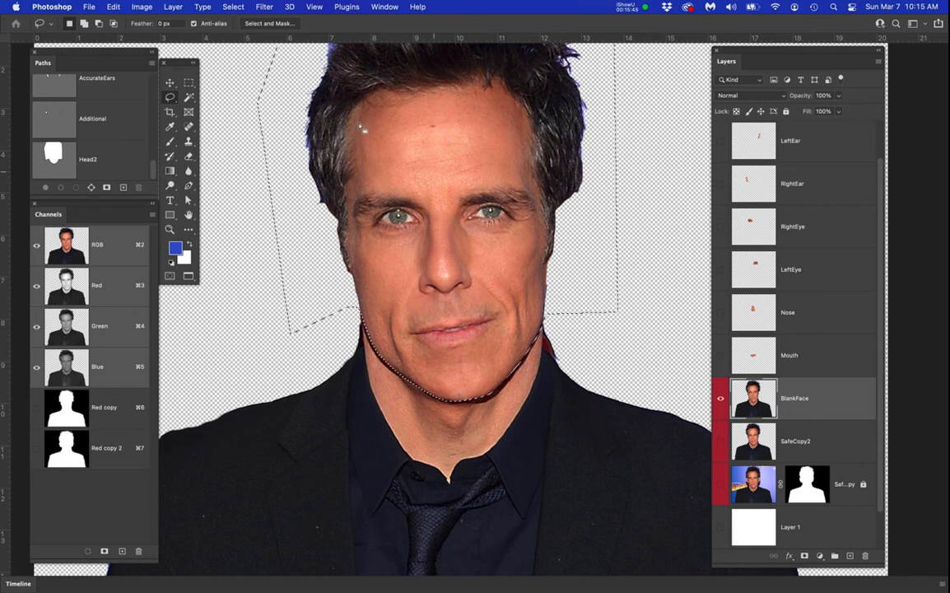
pyautogui.click(234, 7)
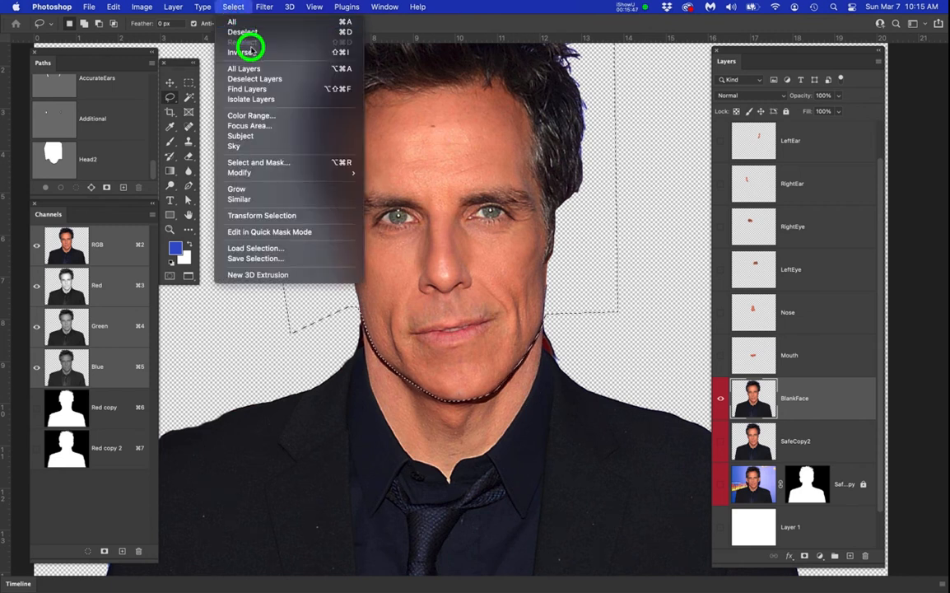
pyautogui.click(252, 52)
pyautogui.press('Delete')
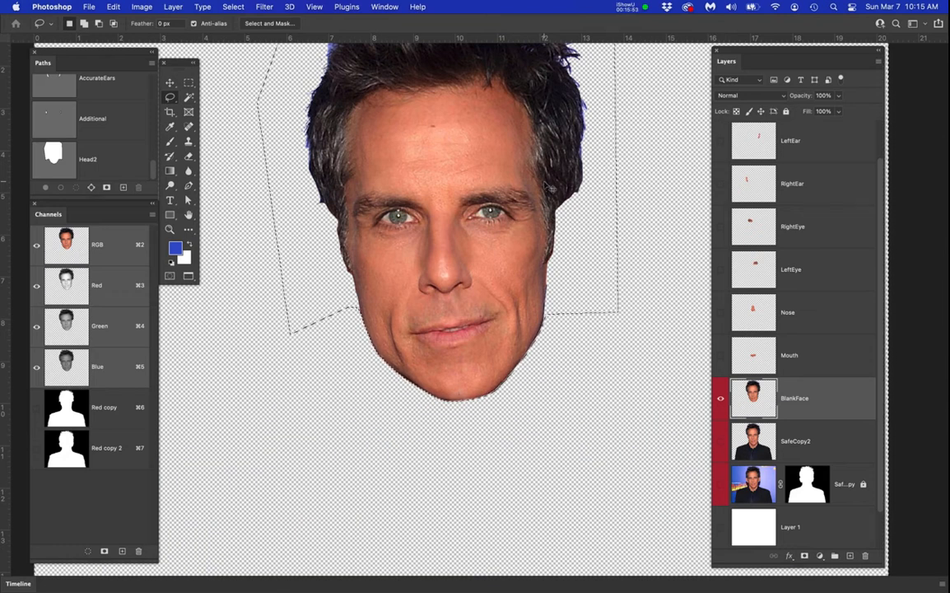
pyautogui.press('super+s')
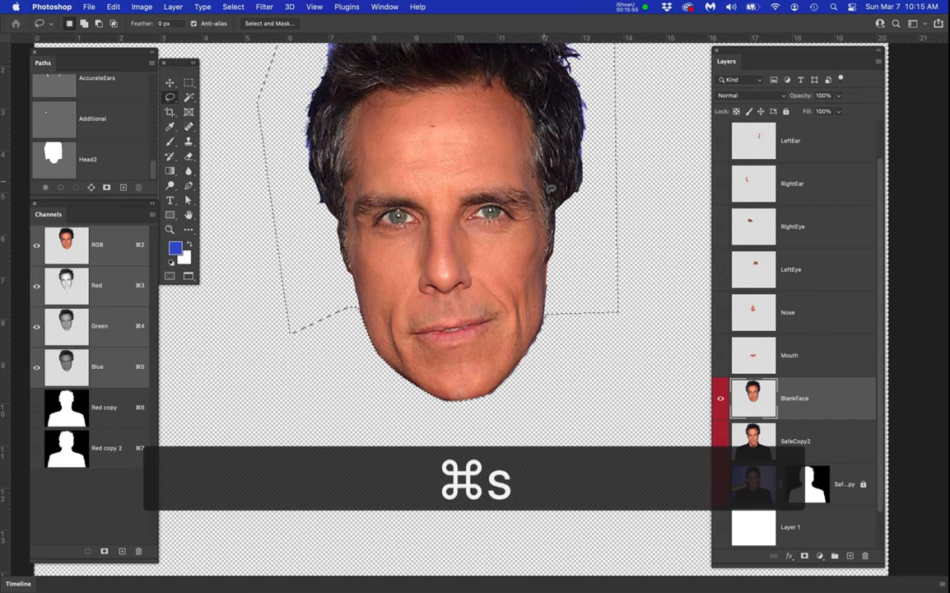
# Hide BlankFace, then show SafeCopy2 and make it the active layer
pyautogui.click(720, 401)
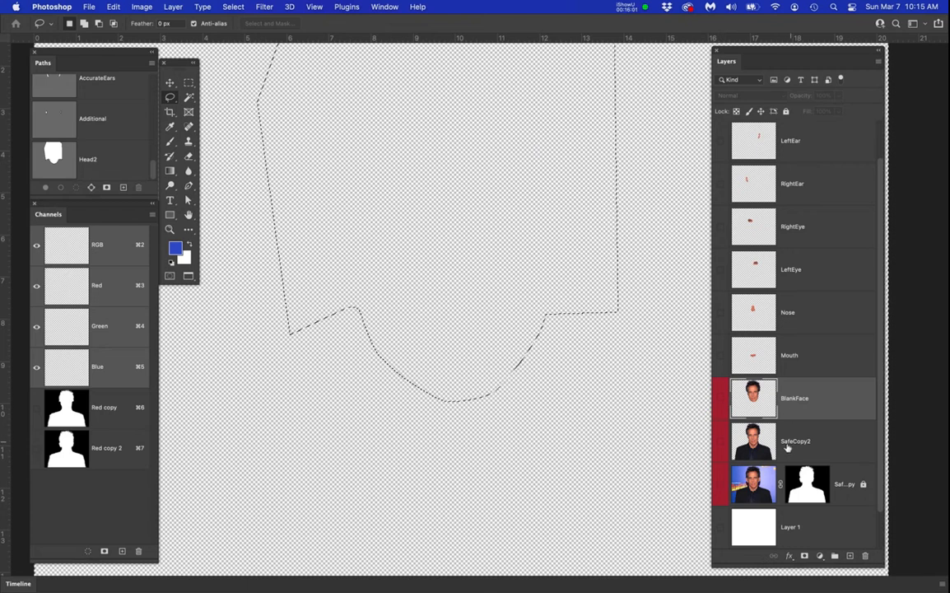
pyautogui.click(721, 442)
pyautogui.click(804, 439)
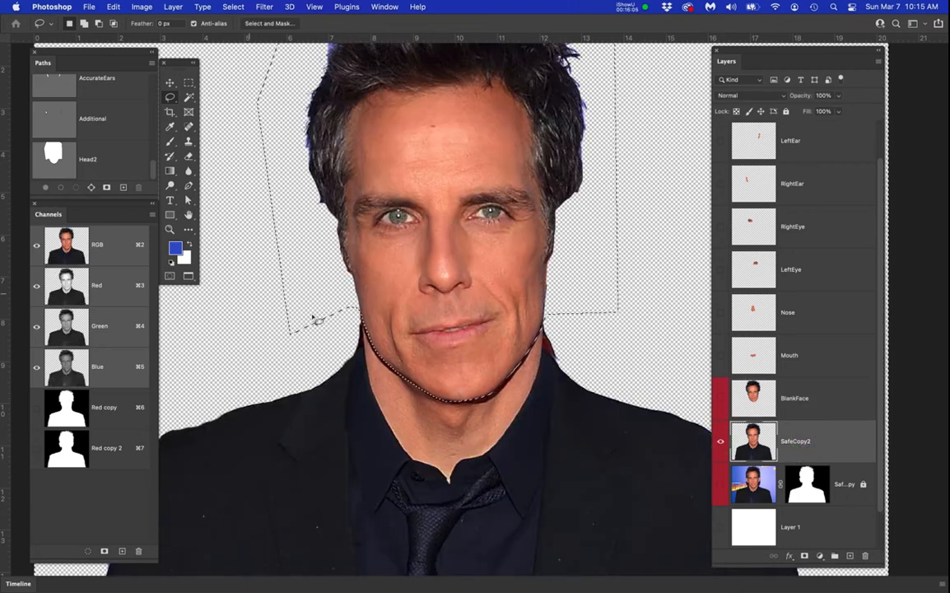
pyautogui.scroll(-5, 386, 344)
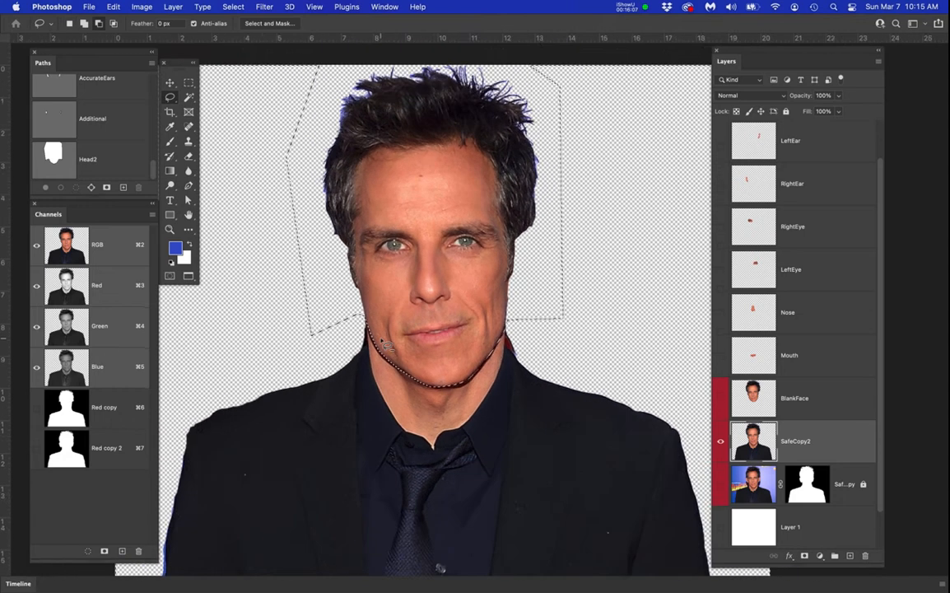
# Copy the selected neck and body area outside the Head2 path from SafeCopy2 onto a new layer
pyautogui.scroll(-2, 386, 344)
pyautogui.scroll(5, 444, 380)
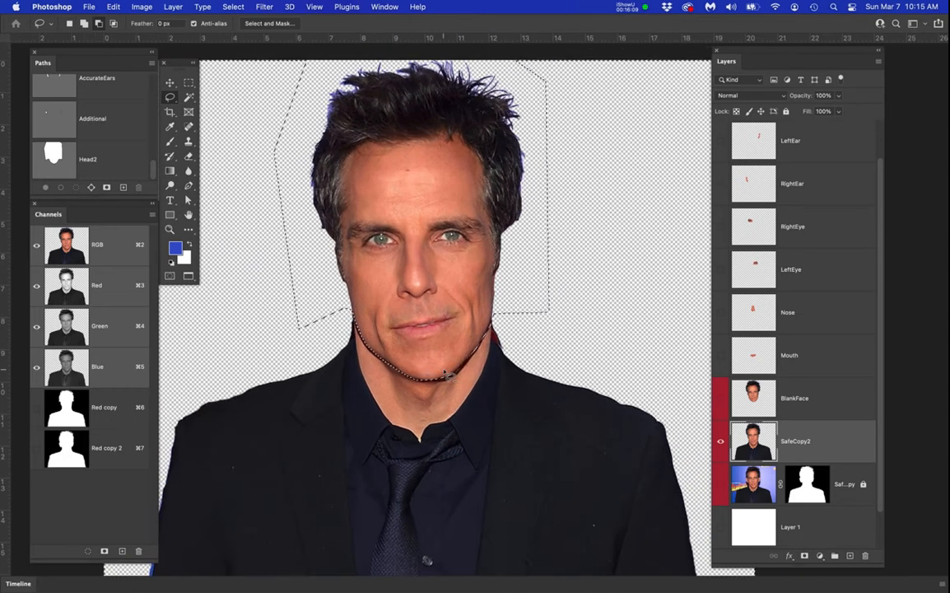
pyautogui.moveTo(478, 403); pyautogui.dragTo(485, 254)
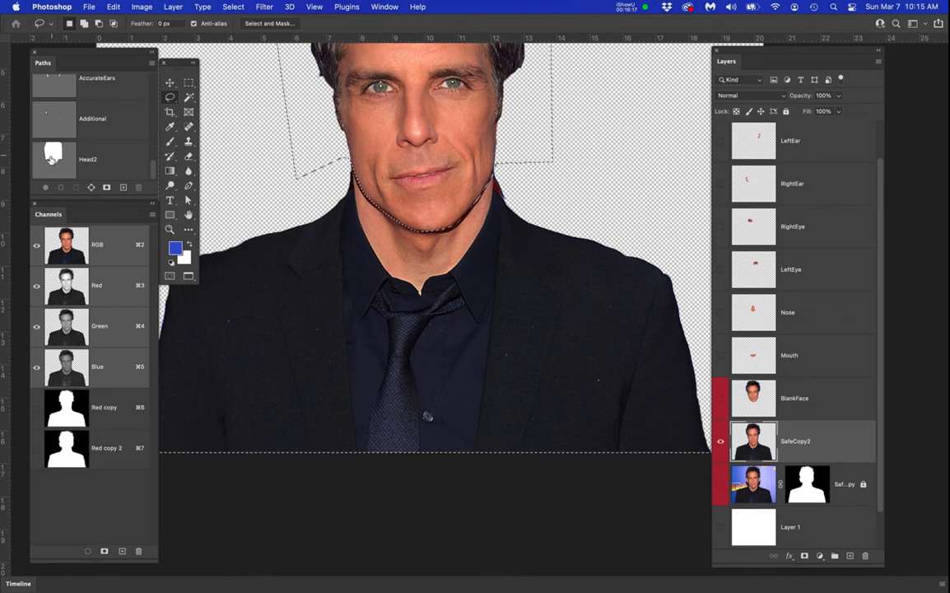
pyautogui.click(105, 154)
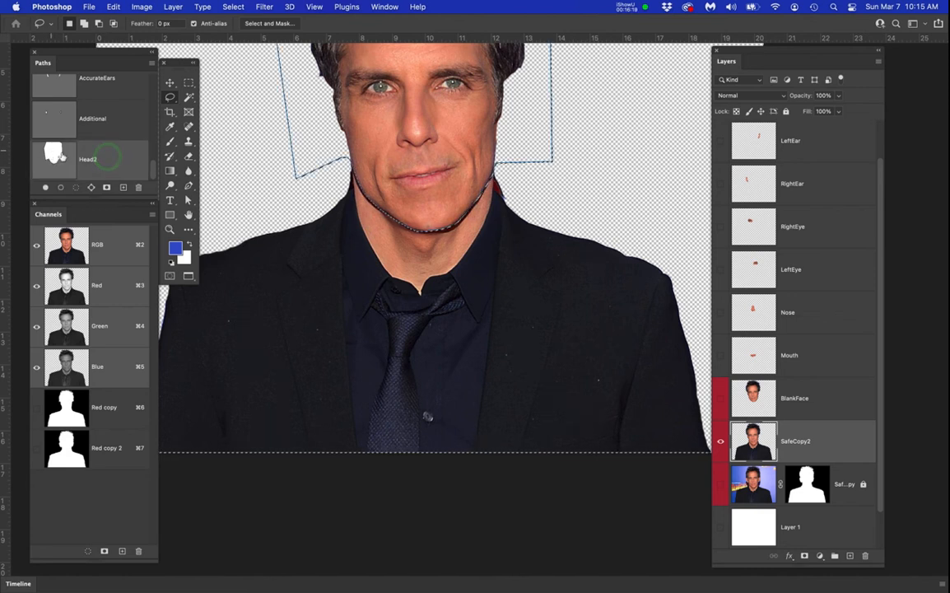
pyautogui.keyDown('super'); pyautogui.click(126, 159); pyautogui.keyUp('super')
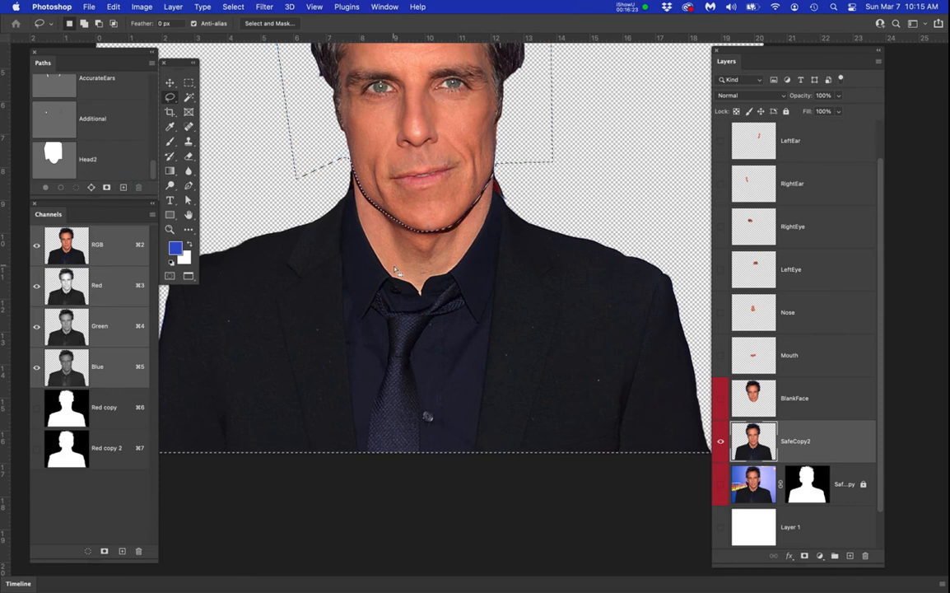
pyautogui.press('super+minus')
pyautogui.click(825, 441)
pyautogui.press('super+j')
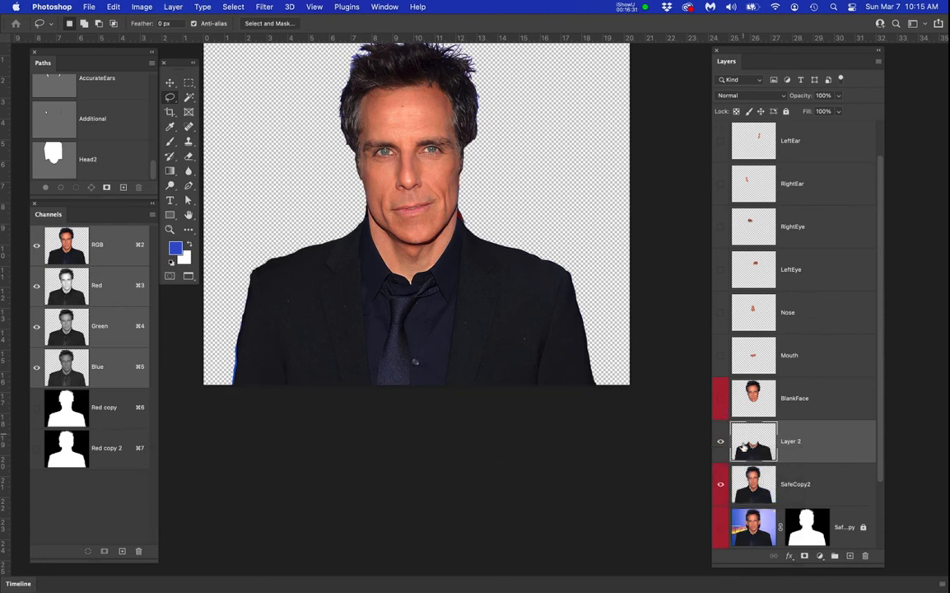
# Hide SafeCopy2 and rename the new neck-and-body layer Neck_Body
pyautogui.click(721, 487)
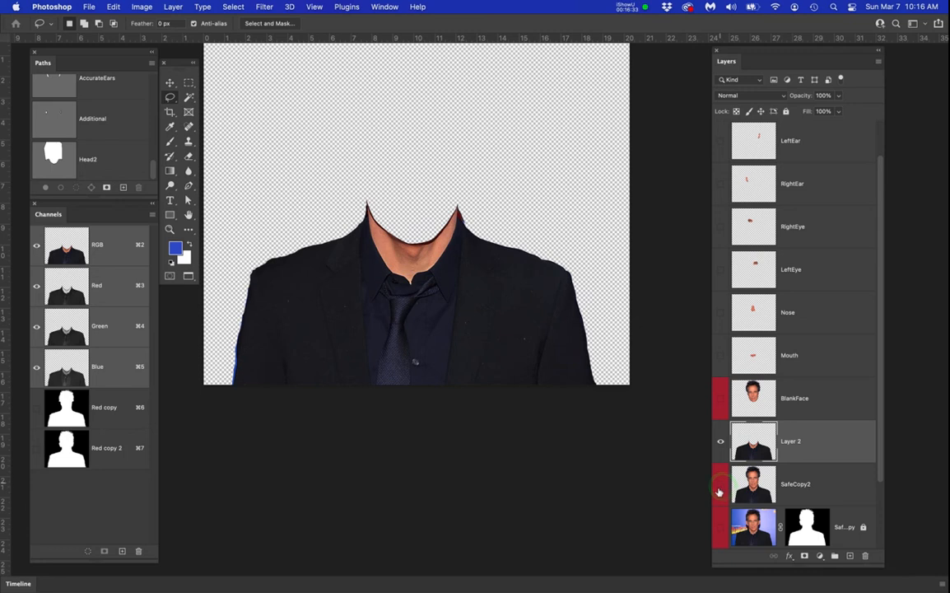
pyautogui.doubleClick(789, 442)
pyautogui.write('Neck')
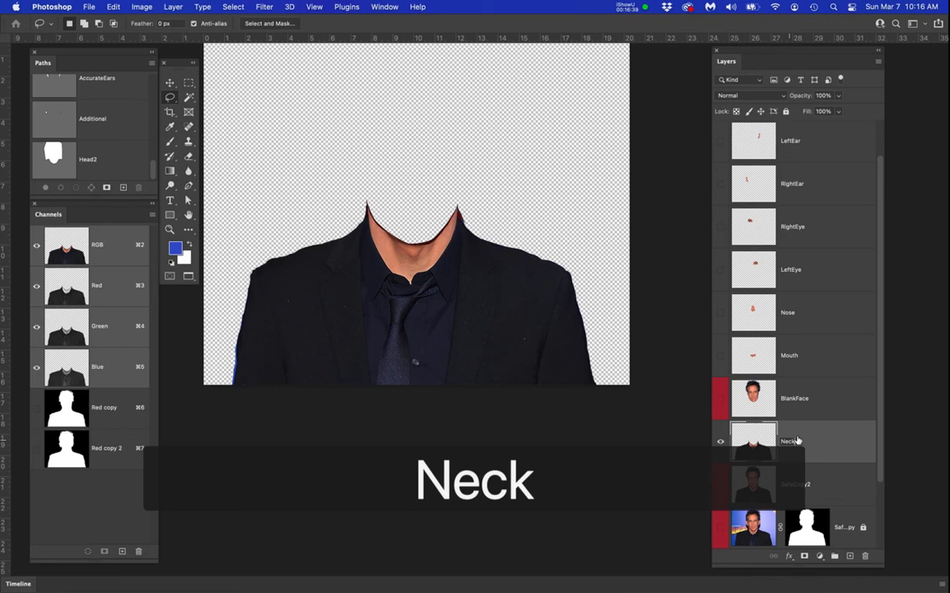
pyautogui.write('_Bod')
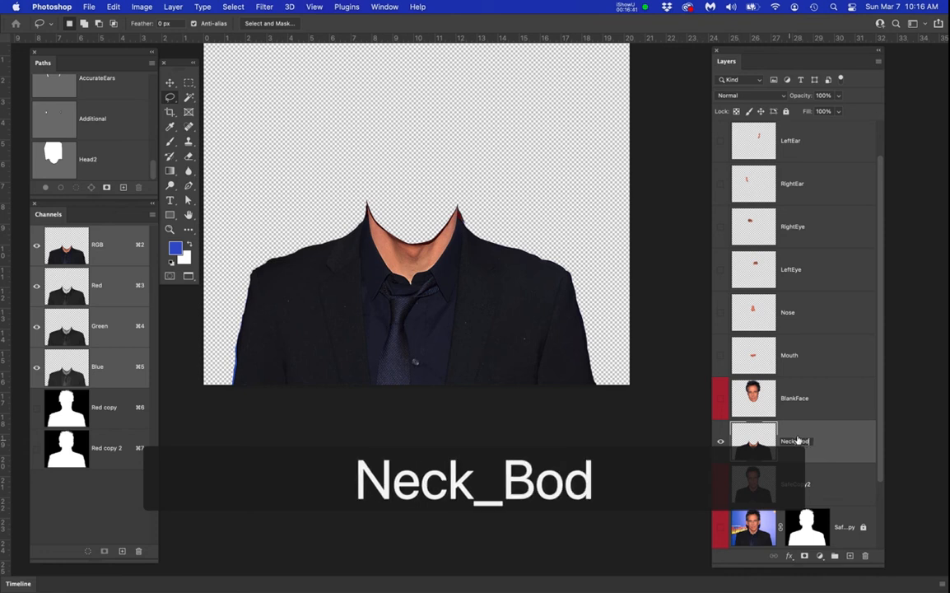
pyautogui.write('y')
pyautogui.press('Return')
# Hide Neck_Body, then show BlankFace and make it the active layer
pyautogui.click(721, 441)
pyautogui.click(720, 398)
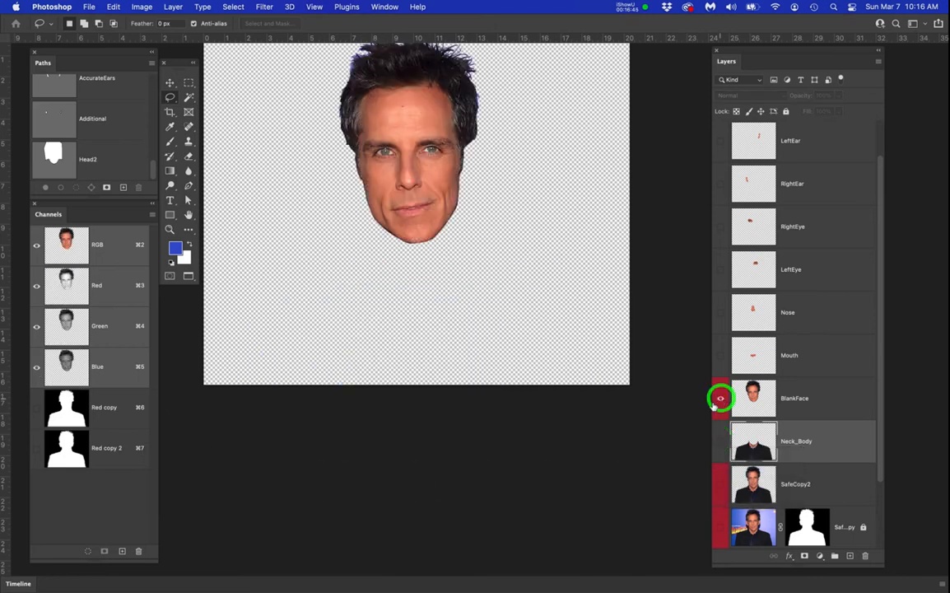
pyautogui.scroll(5, 400, 198)
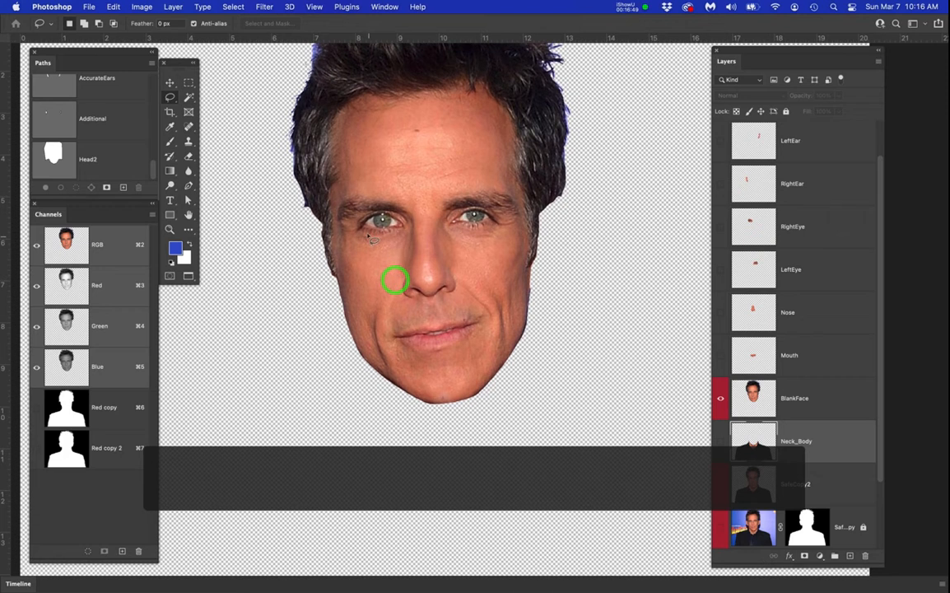
pyautogui.scroll(3, 372, 237)
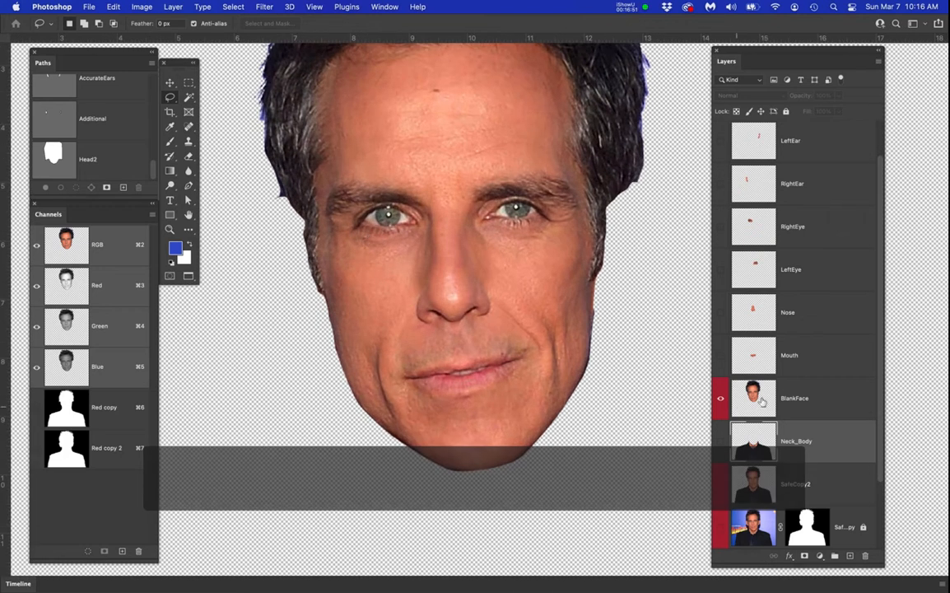
pyautogui.click(812, 396)
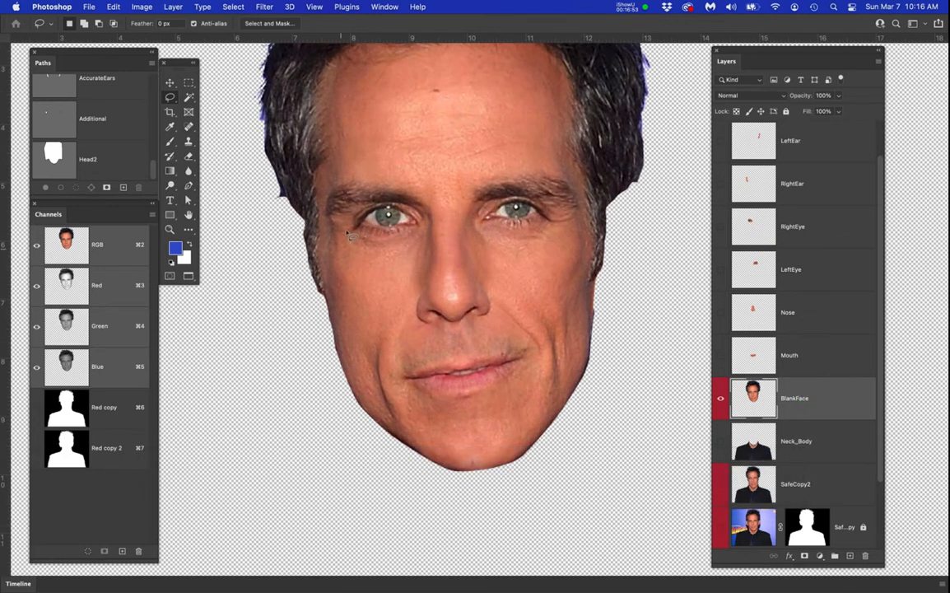
# Draw a freehand Lasso selection around the man's right eye and eyebrow, discarding a first rough outline above the eyebrow
pyautogui.scroll(3, 336, 219)
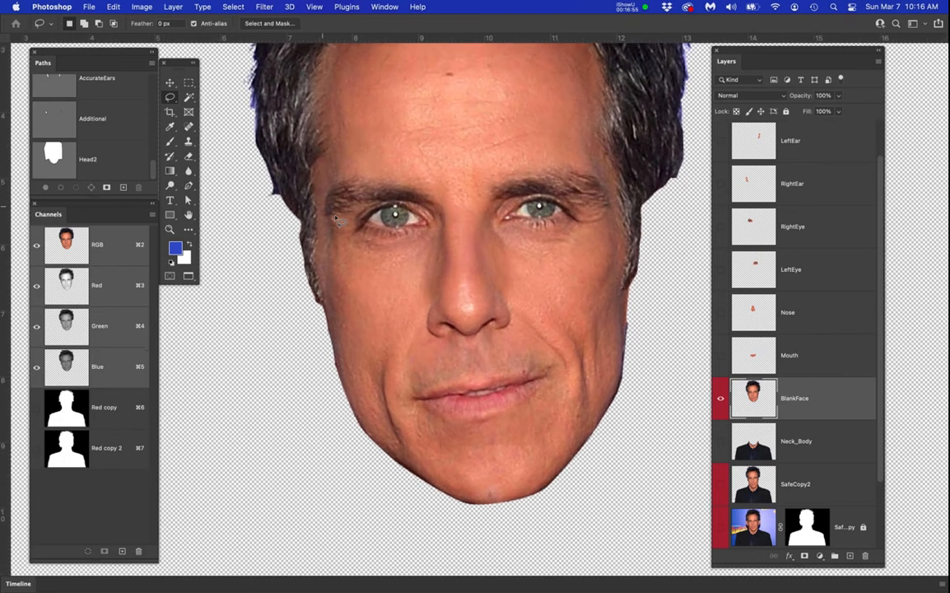
pyautogui.moveTo(323, 178)
pyautogui.mouseDown()
pyautogui.moveTo(380, 148)
pyautogui.moveTo(419, 154)
pyautogui.moveTo(438, 178)
pyautogui.mouseUp()
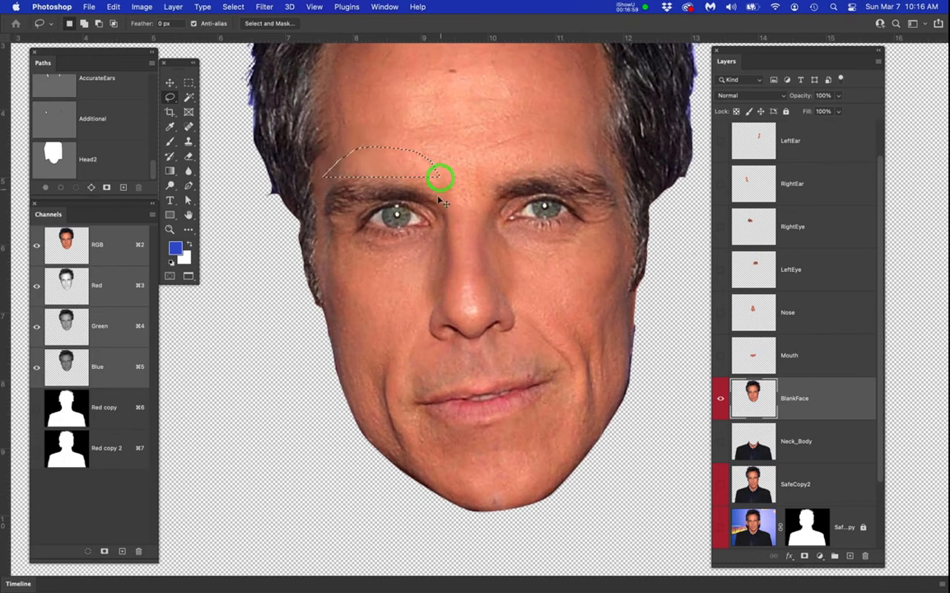
pyautogui.press('super+d')
pyautogui.moveTo(365, 165)
pyautogui.mouseDown()
pyautogui.moveTo(447, 188)
pyautogui.moveTo(451, 233)
pyautogui.moveTo(395, 261)
pyautogui.moveTo(332, 236)
pyautogui.moveTo(318, 204)
pyautogui.moveTo(327, 184)
pyautogui.moveTo(339, 165)
pyautogui.moveTo(368, 163)
pyautogui.mouseUp()
# Duplicate the BlankFace layer, hide the original, and give the copy the red color label
pyautogui.click(838, 399)
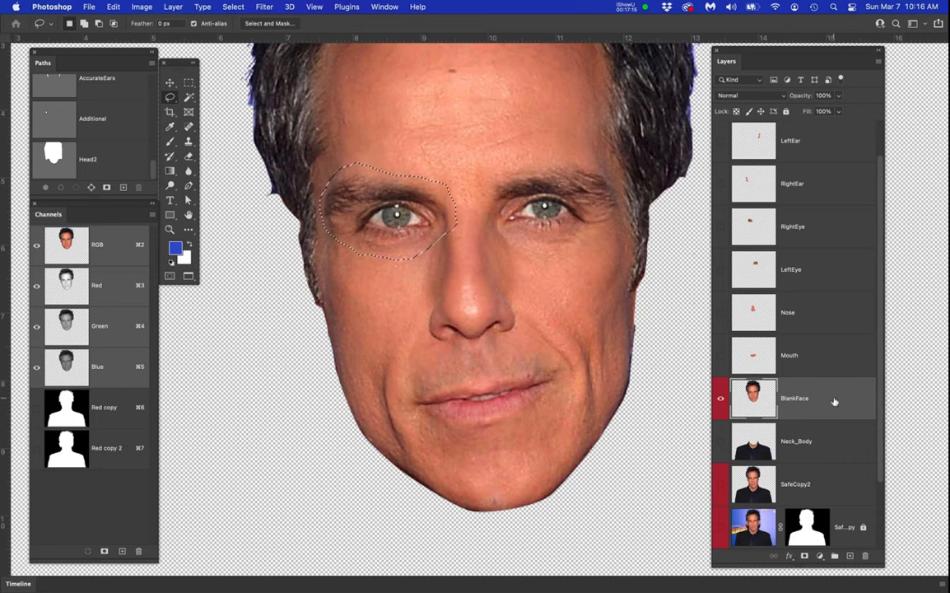
pyautogui.moveTo(832, 403); pyautogui.dragTo(851, 556)
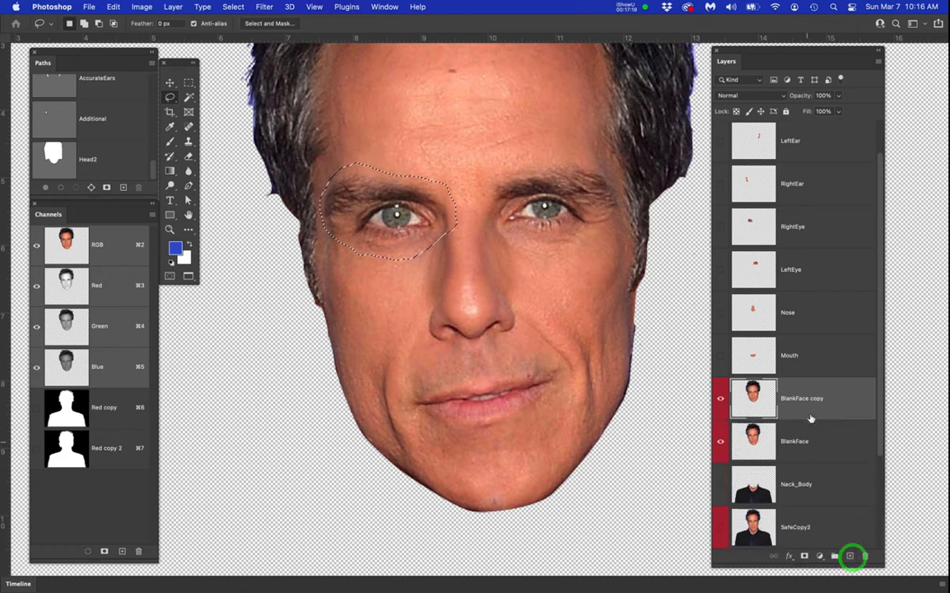
pyautogui.click(719, 442)
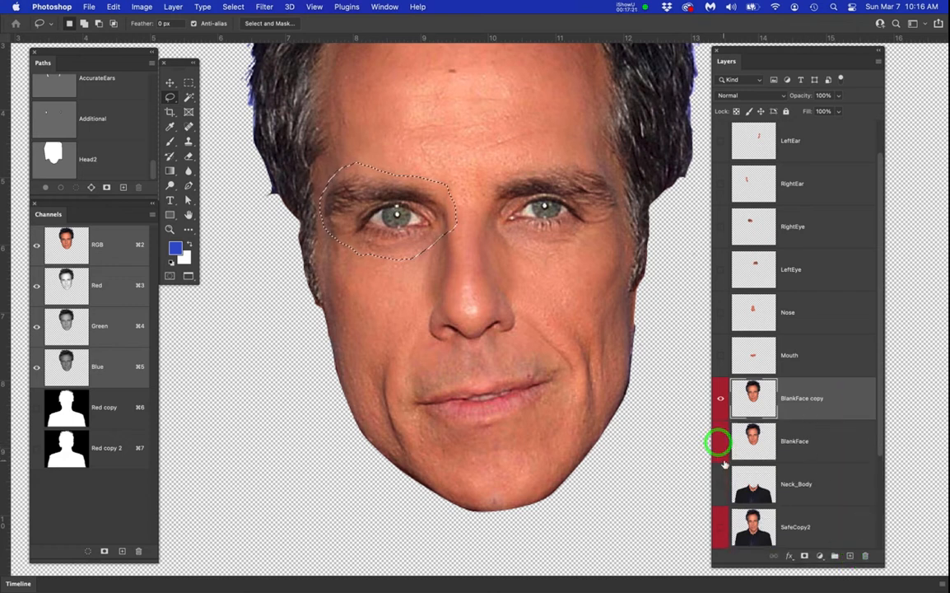
pyautogui.rightClick(803, 385)
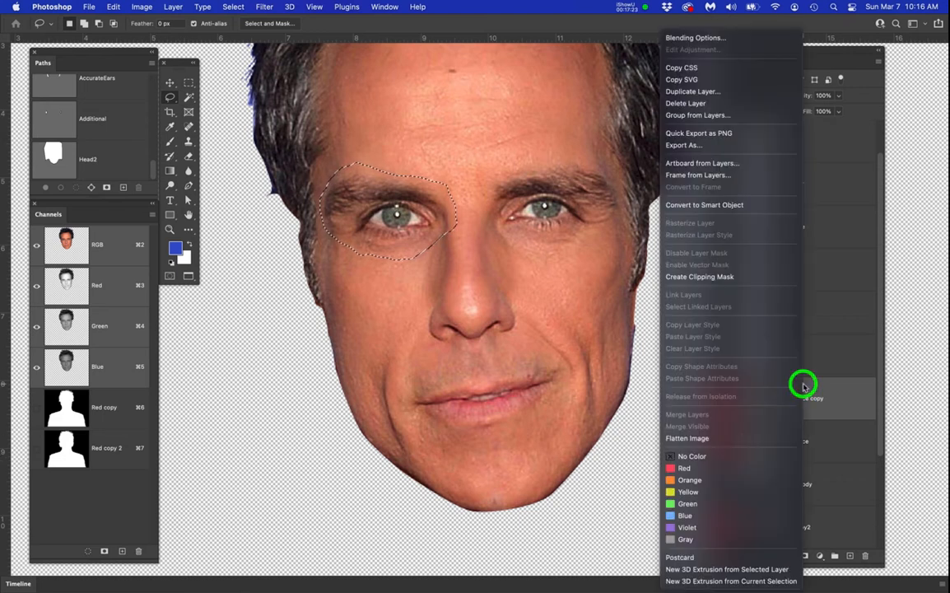
pyautogui.click(706, 467)
# Rename the duplicated layer BlankFace2, keep the original BlankFace hidden, and save the document
pyautogui.click(798, 397)
pyautogui.click(810, 398)
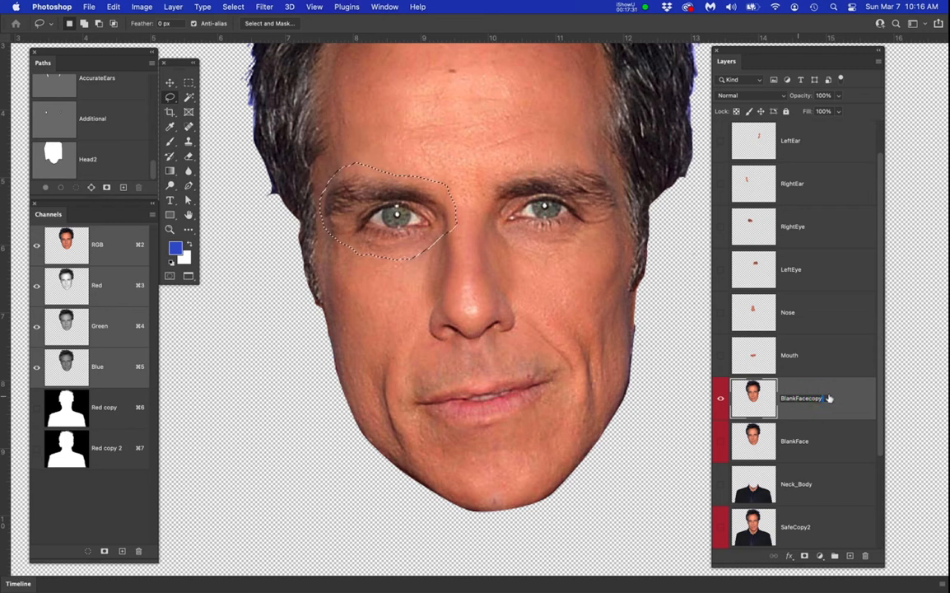
pyautogui.press('BackSpace')
pyautogui.press('BackSpace')
pyautogui.write('2')
pyautogui.press('Return')
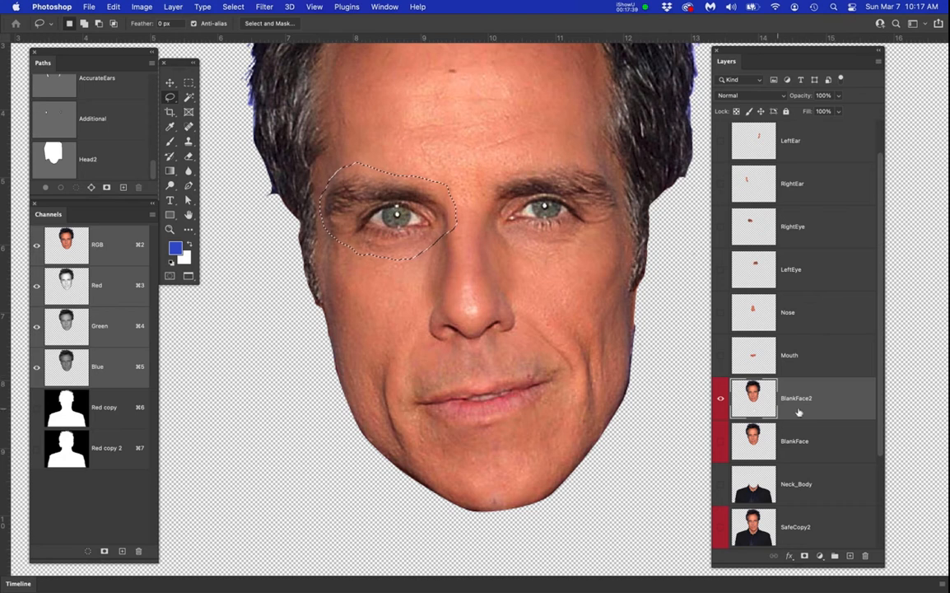
pyautogui.click(719, 443)
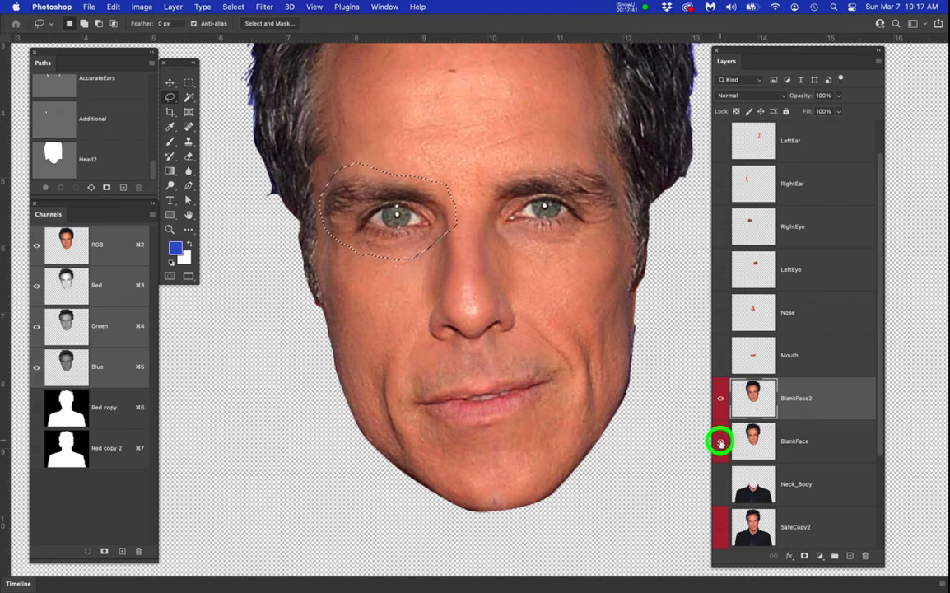
pyautogui.press('super+s')
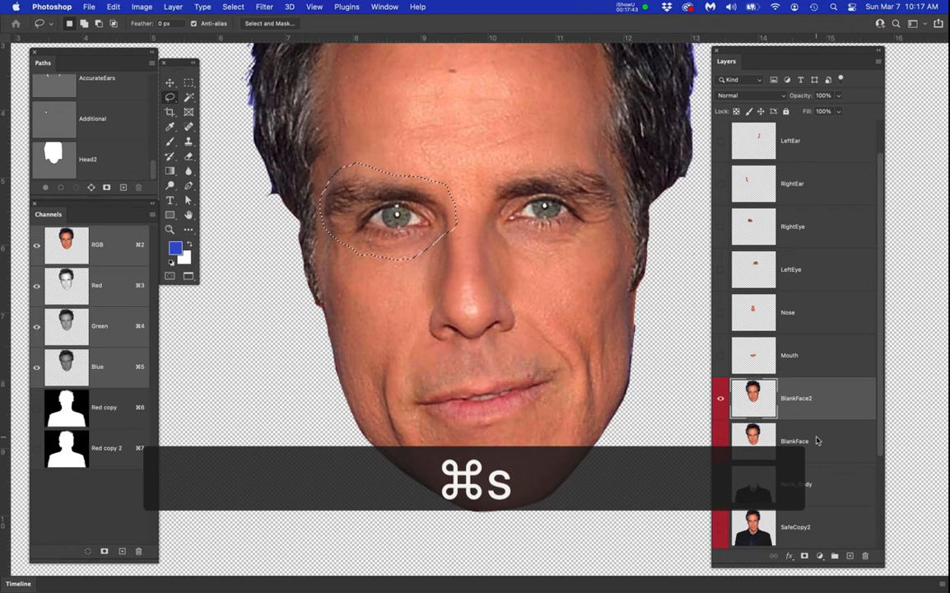
# Apply a Content-Aware fill to the eye selection on BlankFace2 with Color Adaptation, Normal mode and 1% opacity
pyautogui.click(839, 399)
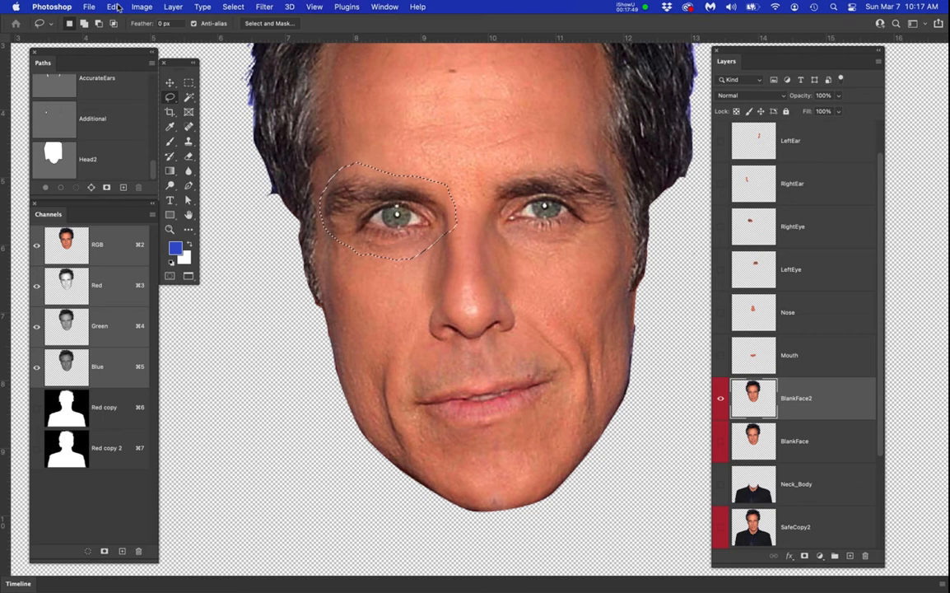
pyautogui.click(116, 7)
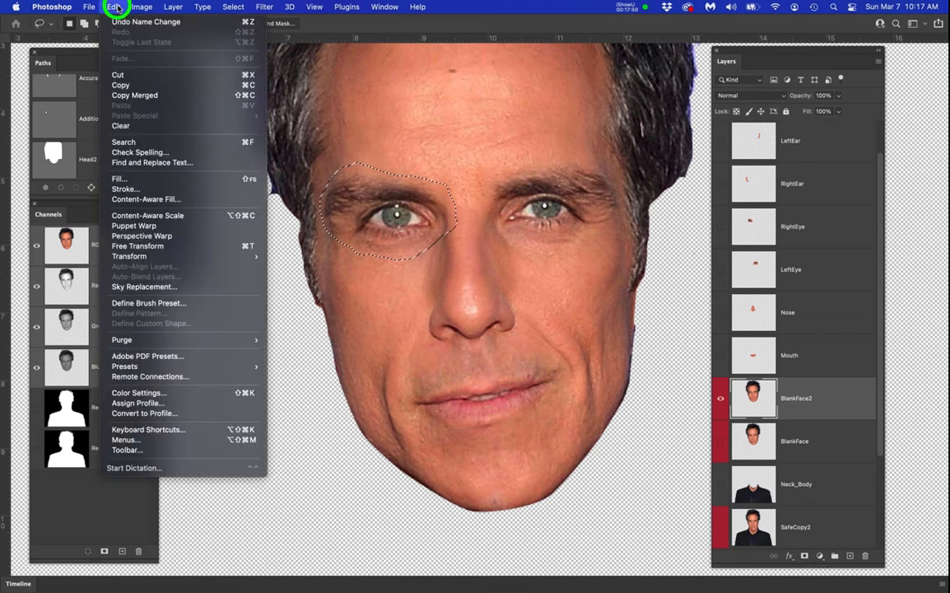
pyautogui.click(150, 181)
pyautogui.moveTo(429, 28); pyautogui.dragTo(502, 38)
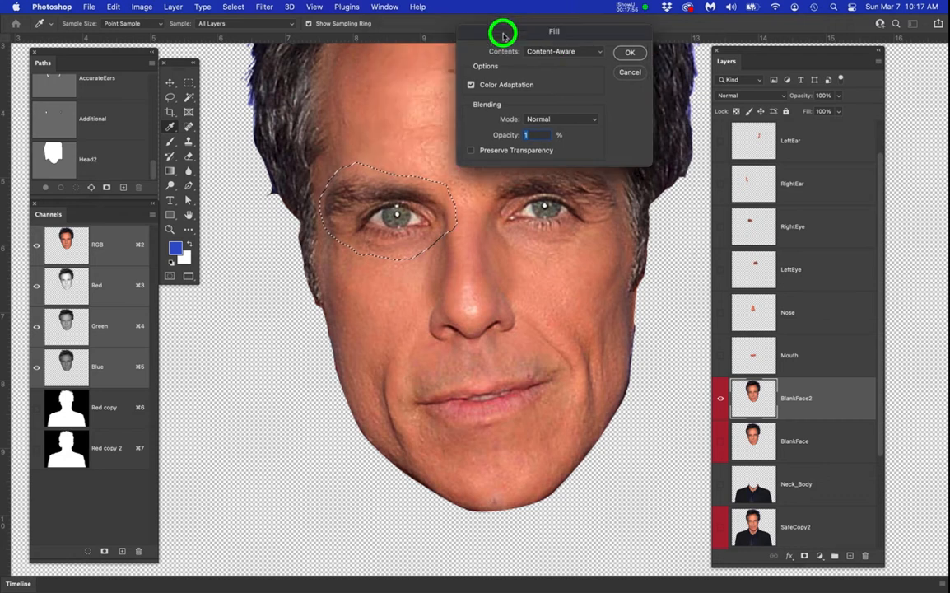
pyautogui.click(630, 53)
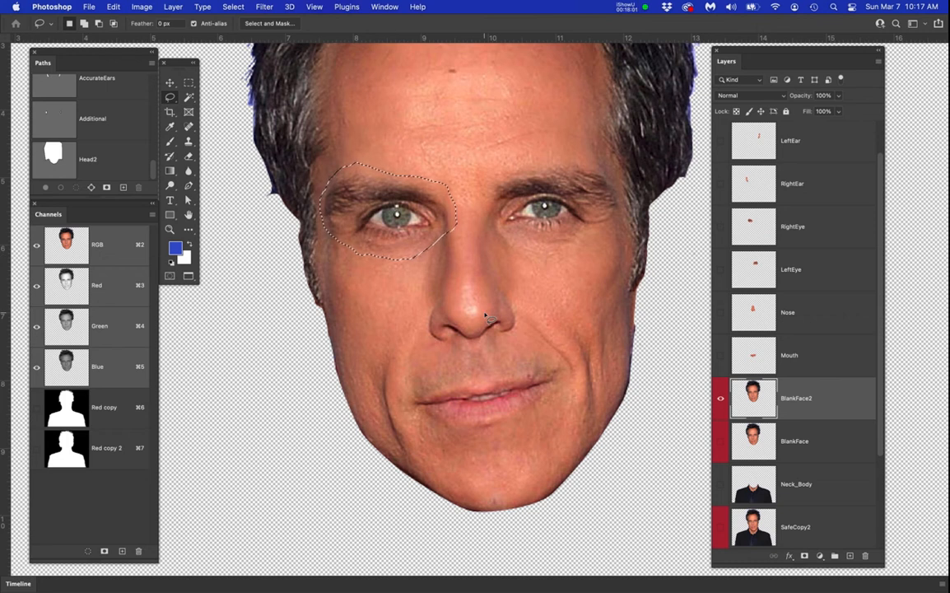
pyautogui.moveTo(521, 334); pyautogui.dragTo(489, 357)
pyautogui.click(851, 405)
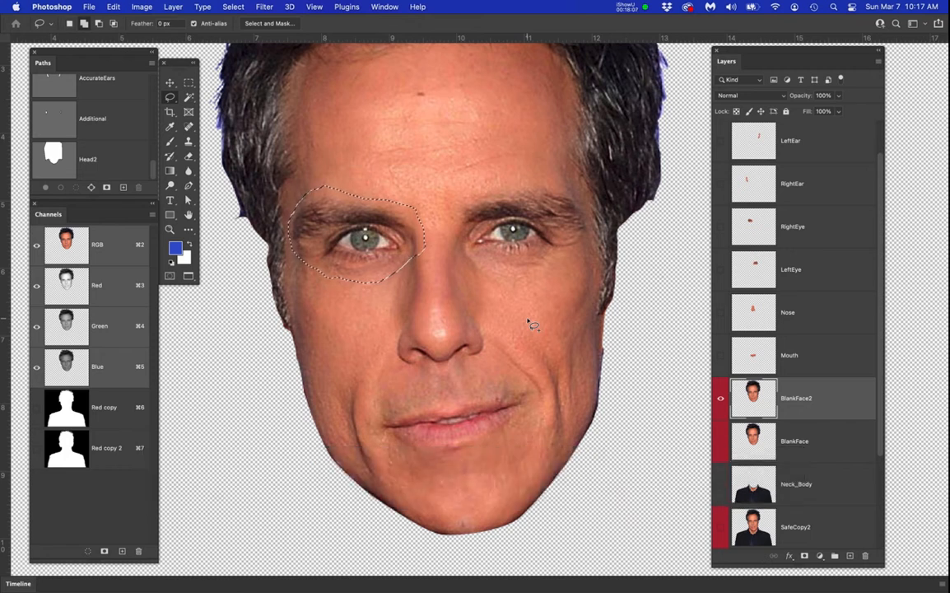
pyautogui.hotkey('shift', 'F5')
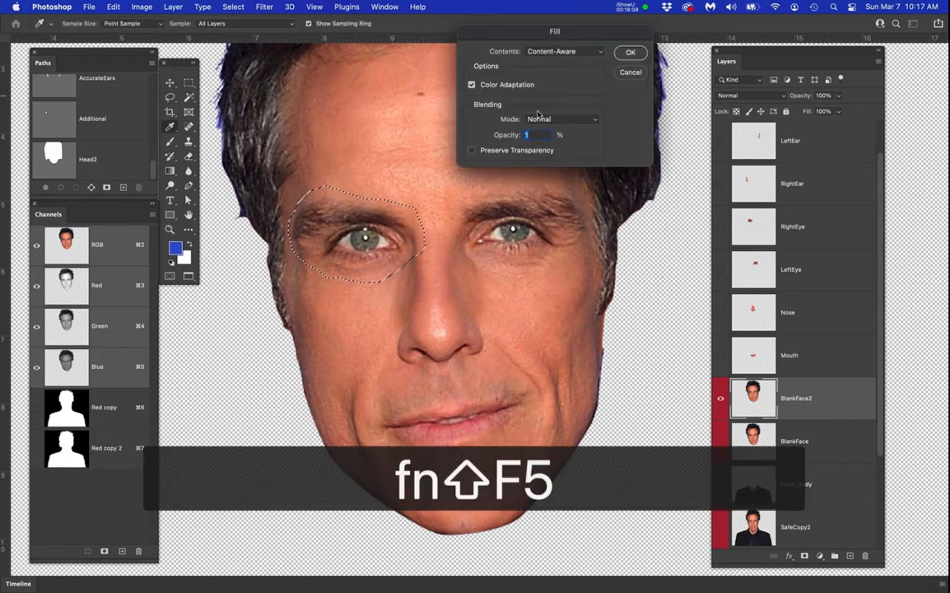
pyautogui.click(632, 72)
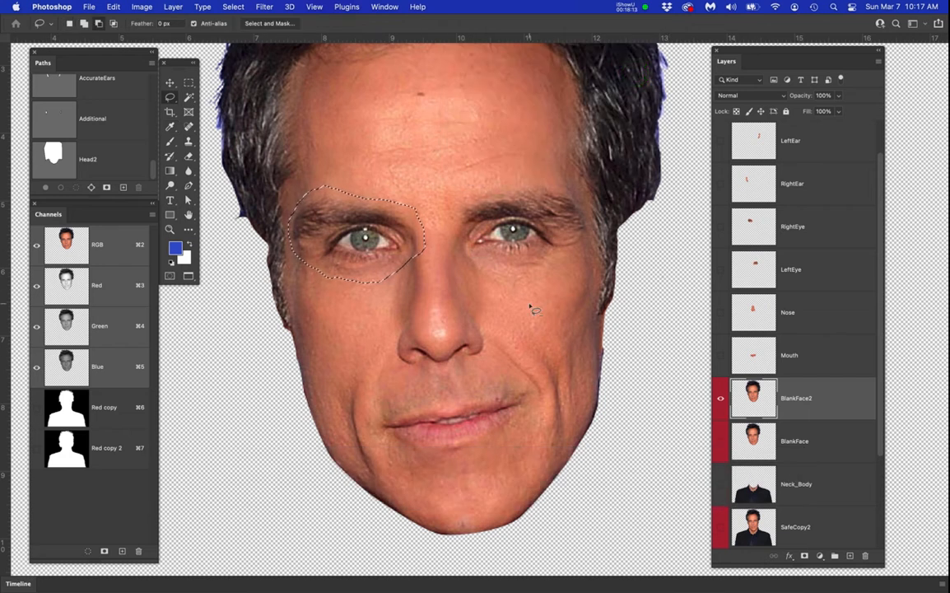
# Fill the eye selection on BlankFace2 a second time, using Content-Aware contents in Normal mode at 1% opacity
pyautogui.scroll(-5, 531, 308)
pyautogui.scroll(5, 531, 309)
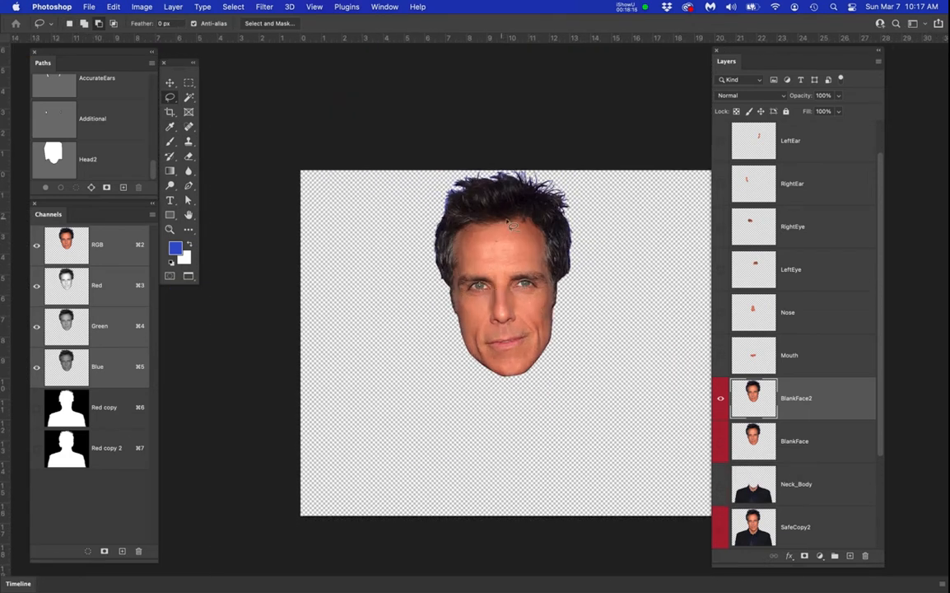
pyautogui.click(512, 339)
pyautogui.moveTo(512, 339); pyautogui.dragTo(514, 342)
pyautogui.click(825, 355)
pyautogui.click(822, 399)
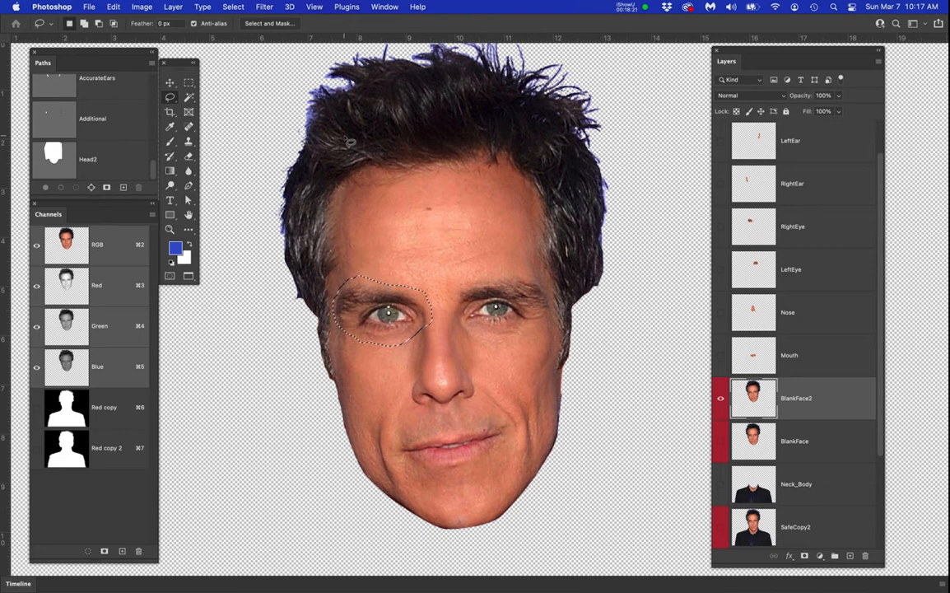
pyautogui.press('shift')
pyautogui.hotkey('shift', 'F5')
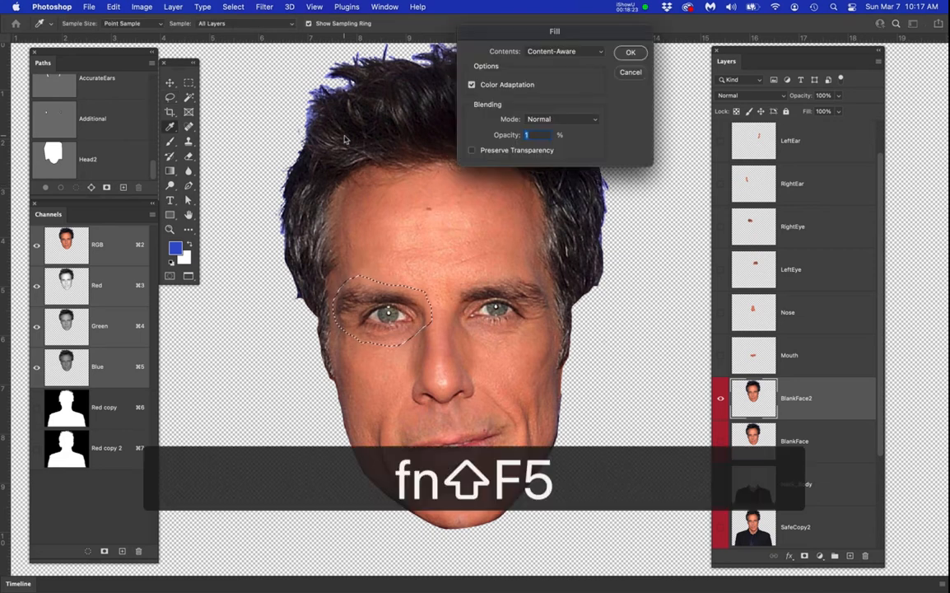
pyautogui.press('Return')
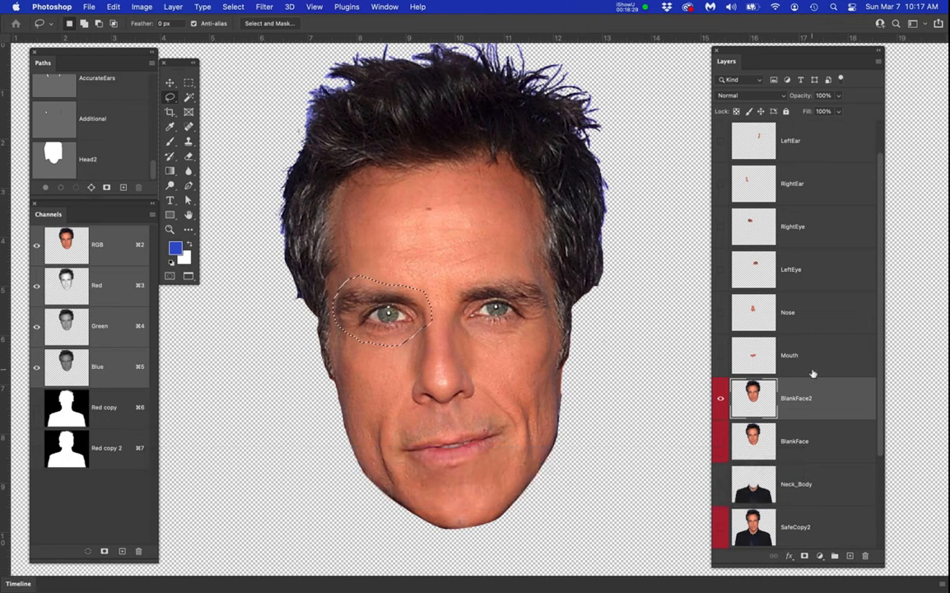
# Switch BlankFace2 off and on to check it, save the document, and keep BlankFace2 as the active layer
pyautogui.scroll(2, 813, 373)
pyautogui.scroll(-4, 812, 374)
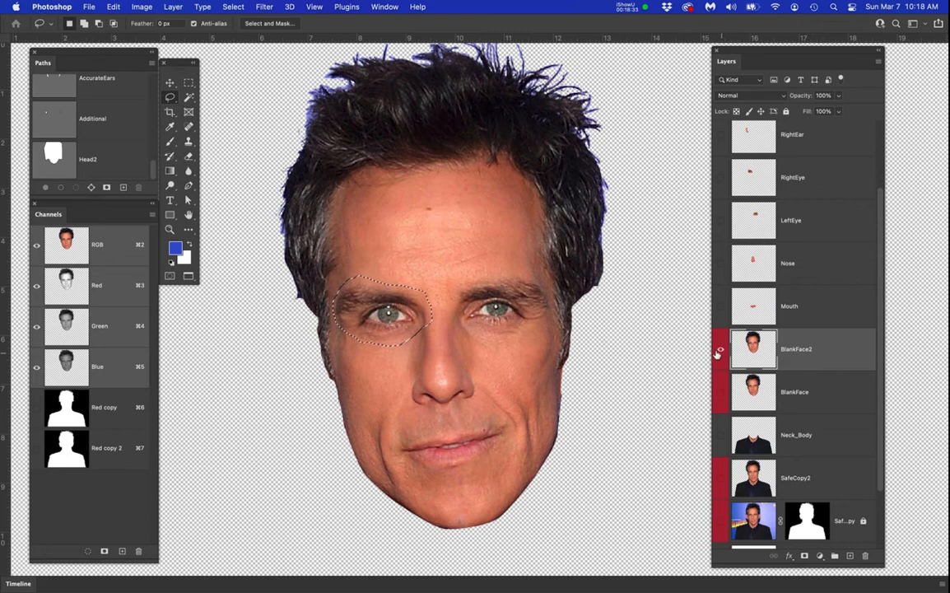
pyautogui.click(720, 350)
pyautogui.click(719, 350)
pyautogui.press('super+s')
pyautogui.click(818, 349)
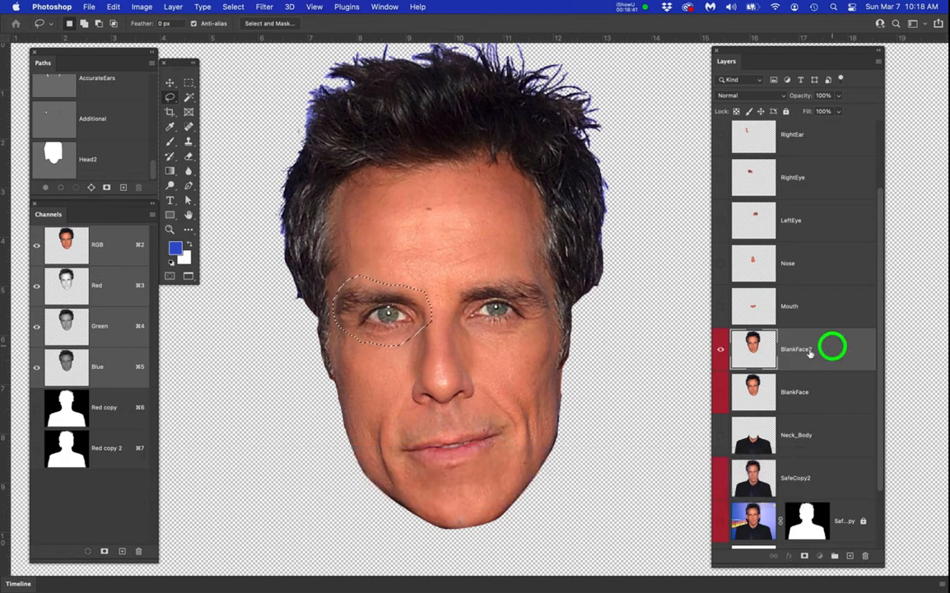
# Compare the canvas with BlankFace2 hidden and shown, leaving the layer visible
pyautogui.click(721, 350)
pyautogui.click(720, 350)
pyautogui.click(720, 350)
pyautogui.click(720, 350)
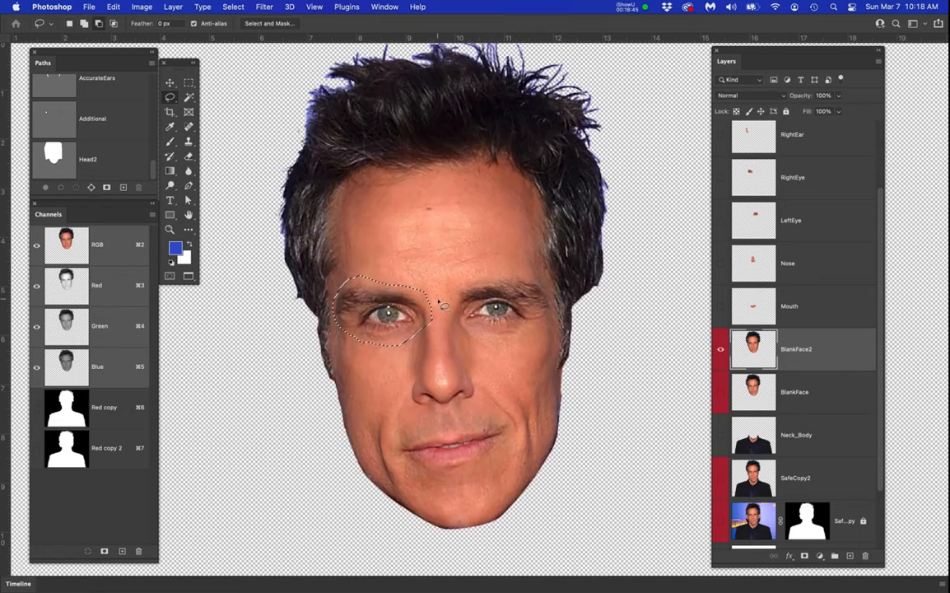
# Fill the selected right eye and eyebrow on BlankFace2 with Content-Aware contents in Normal mode at 100% opacity, then deselect
pyautogui.scroll(2, 444, 304)
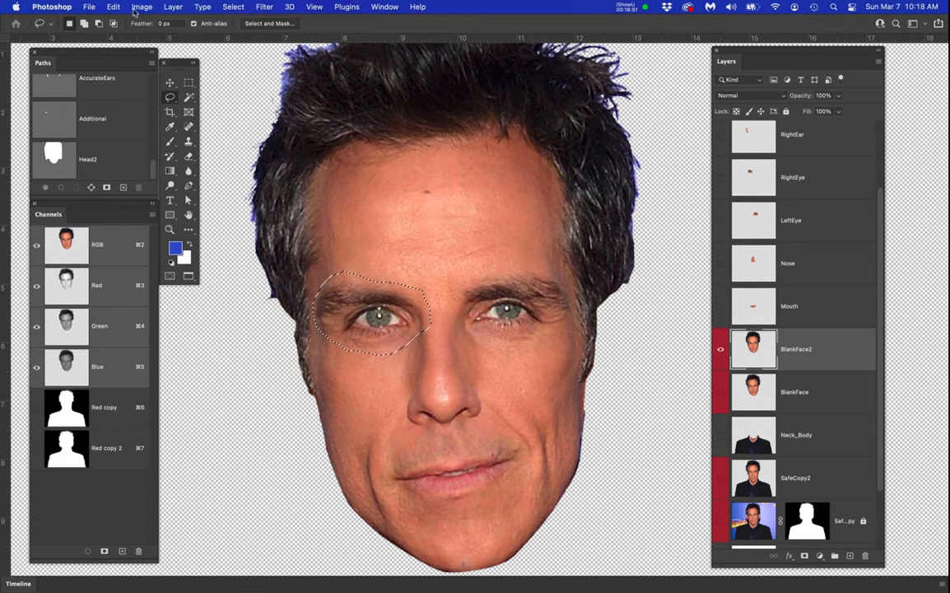
pyautogui.click(113, 7)
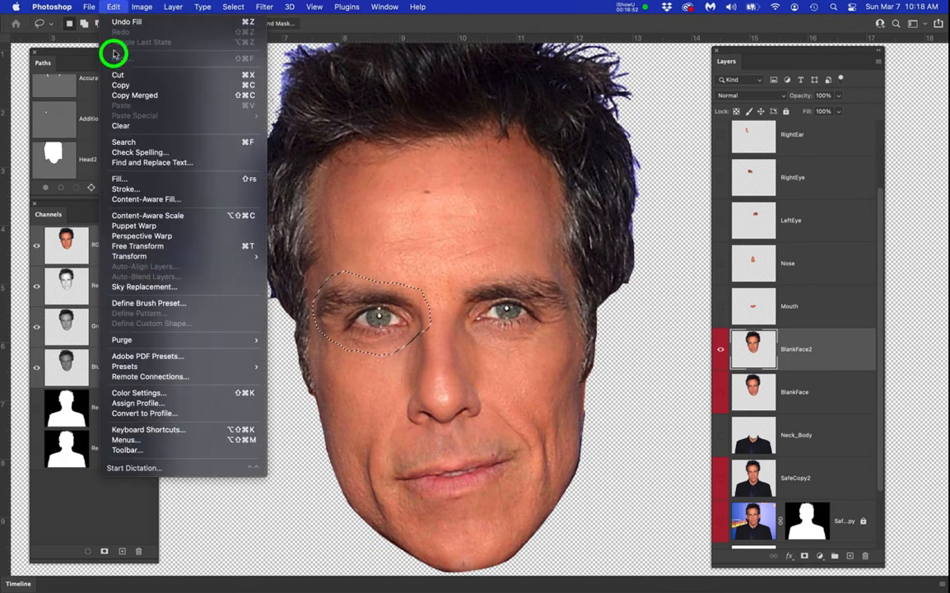
pyautogui.click(134, 180)
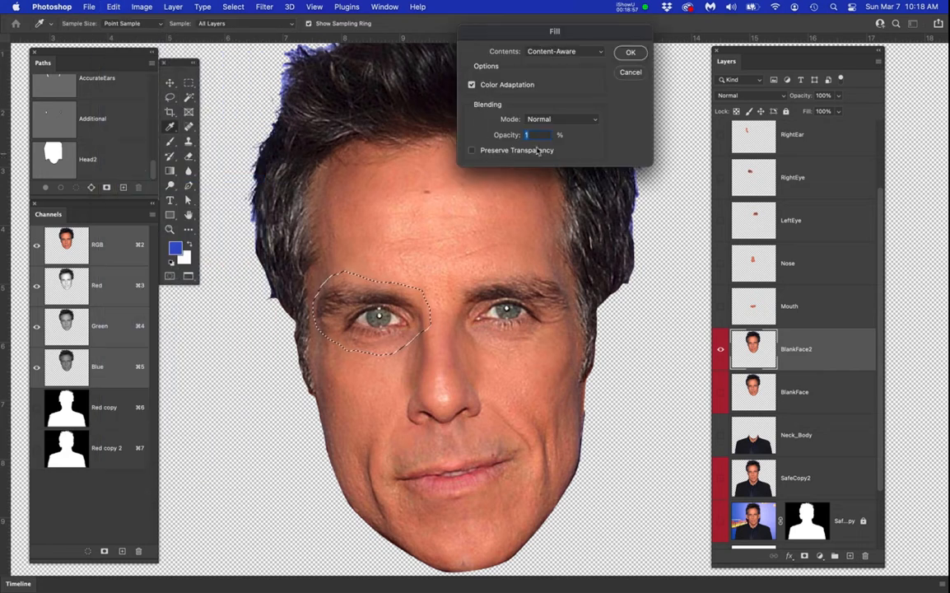
pyautogui.click(526, 134)
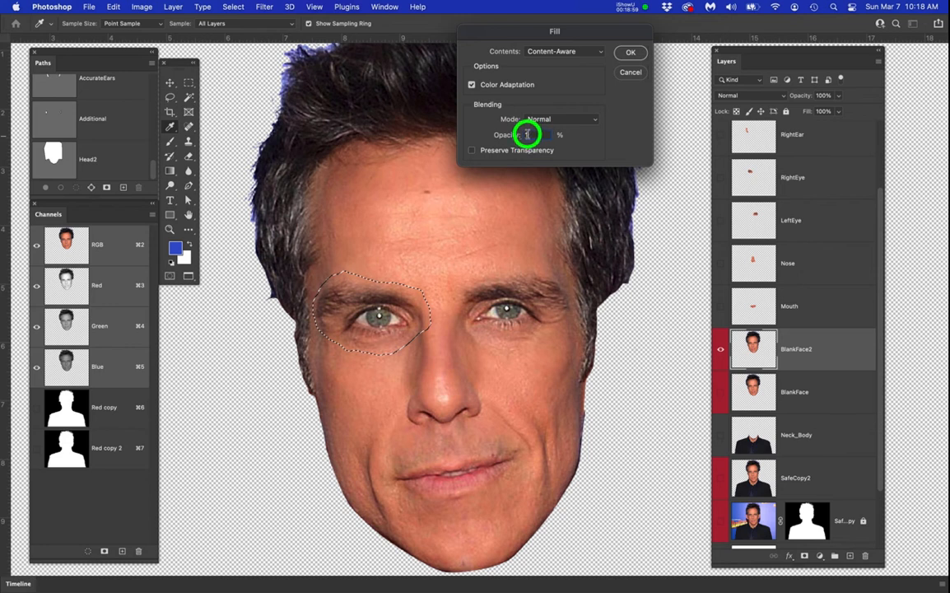
pyautogui.write('100')
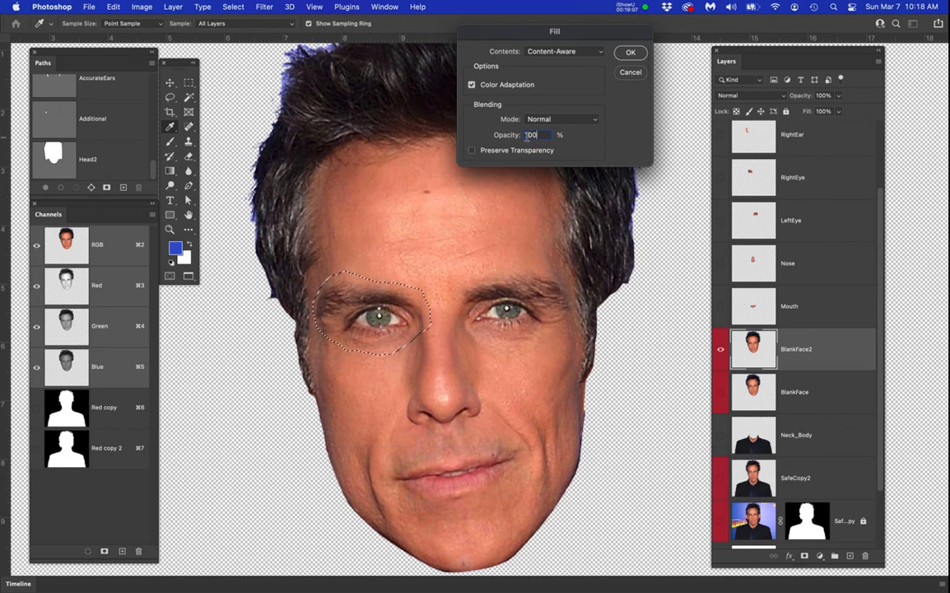
pyautogui.click(630, 53)
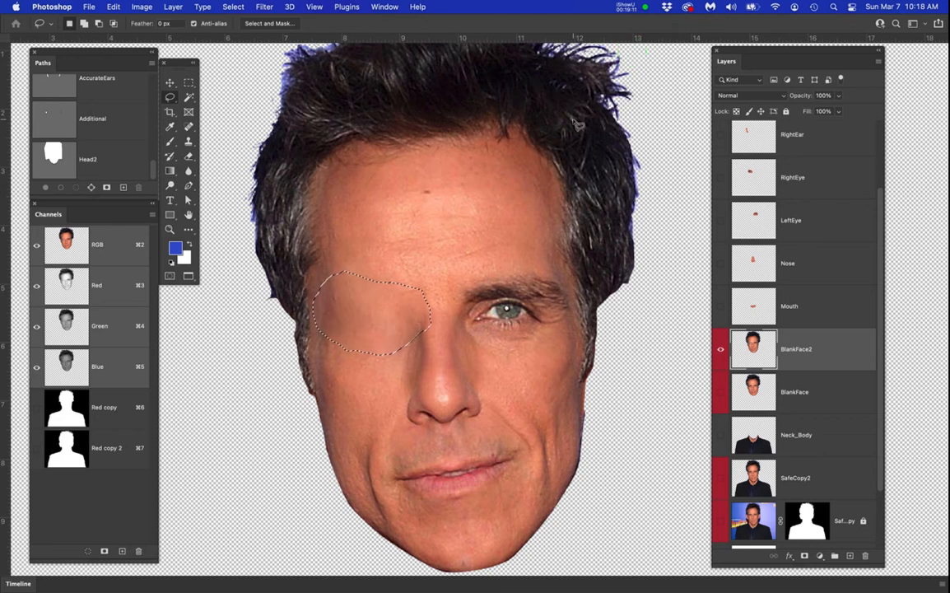
pyautogui.press('super+d')
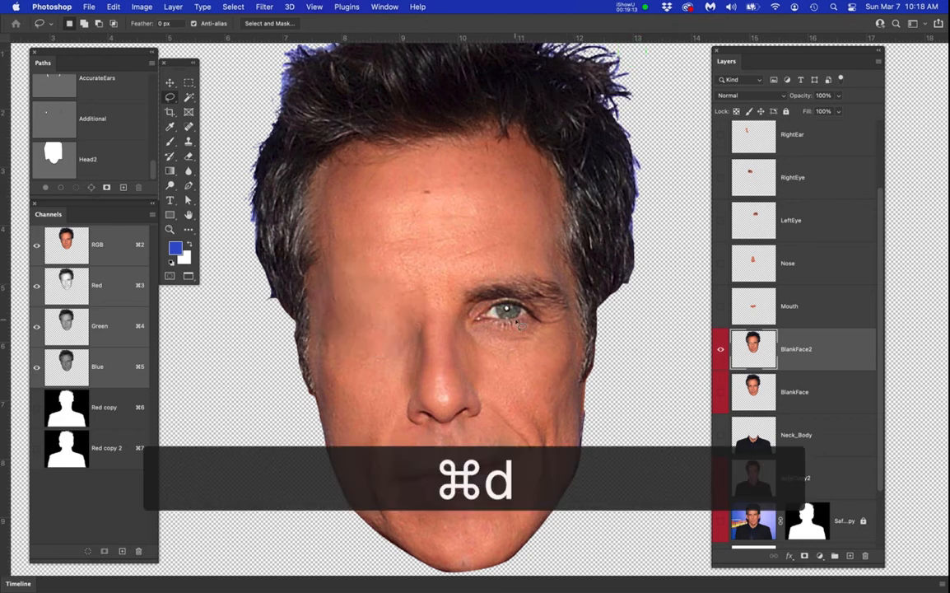
# Lasso the man's left eye and eyebrow on BlankFace2 and fill the selection with Content-Aware contents at 100% opacity
pyautogui.scroll(2, 527, 262)
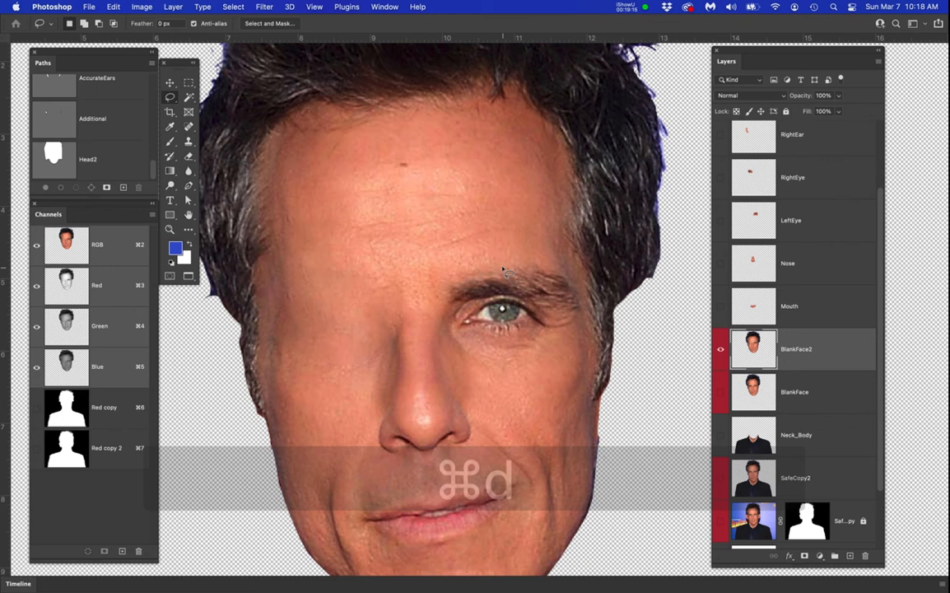
pyautogui.moveTo(527, 262)
pyautogui.mouseDown()
pyautogui.moveTo(560, 265)
pyautogui.moveTo(586, 305)
pyautogui.moveTo(575, 327)
pyautogui.moveTo(536, 352)
pyautogui.moveTo(441, 339)
pyautogui.moveTo(429, 321)
pyautogui.mouseUp()
pyautogui.moveTo(449, 285)
pyautogui.mouseDown()
pyautogui.moveTo(456, 270)
pyautogui.moveTo(515, 261)
pyautogui.mouseUp()
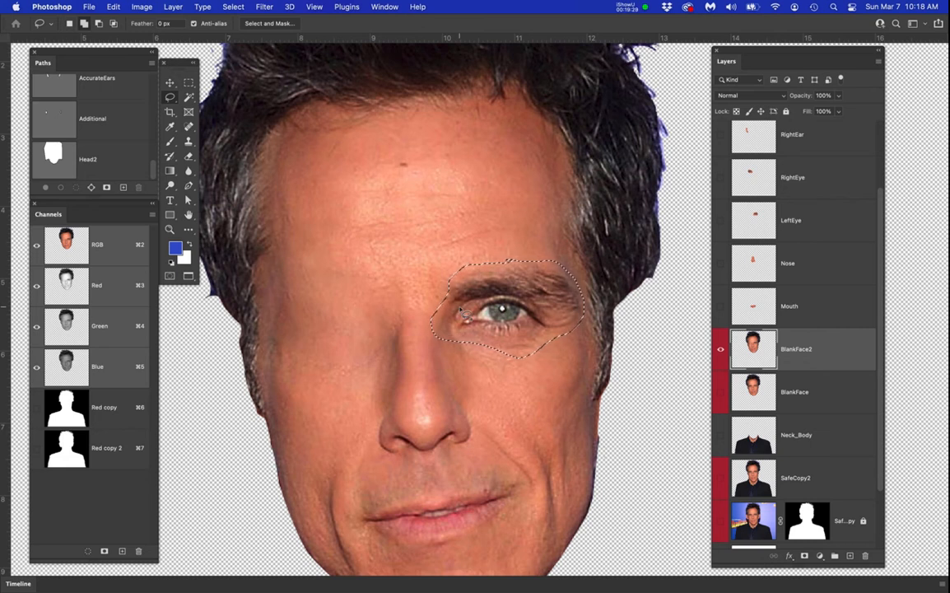
pyautogui.hotkey('shift', 'F5')
pyautogui.press('Return')
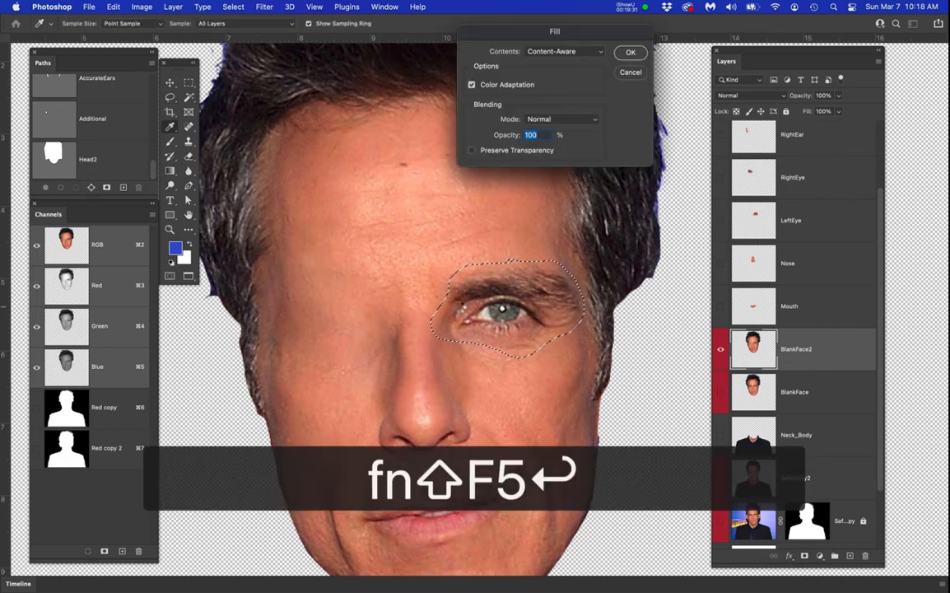
# Lasso around the whole nose on BlankFace2 and replace it with a Content-Aware fill at 100% opacity
pyautogui.click(396, 269)
pyautogui.moveTo(396, 269)
pyautogui.mouseDown()
pyautogui.moveTo(433, 278)
pyautogui.moveTo(479, 368)
pyautogui.moveTo(475, 433)
pyautogui.moveTo(467, 450)
pyautogui.moveTo(435, 464)
pyautogui.moveTo(394, 464)
pyautogui.moveTo(360, 426)
pyautogui.moveTo(362, 371)
pyautogui.moveTo(392, 270)
pyautogui.mouseUp()
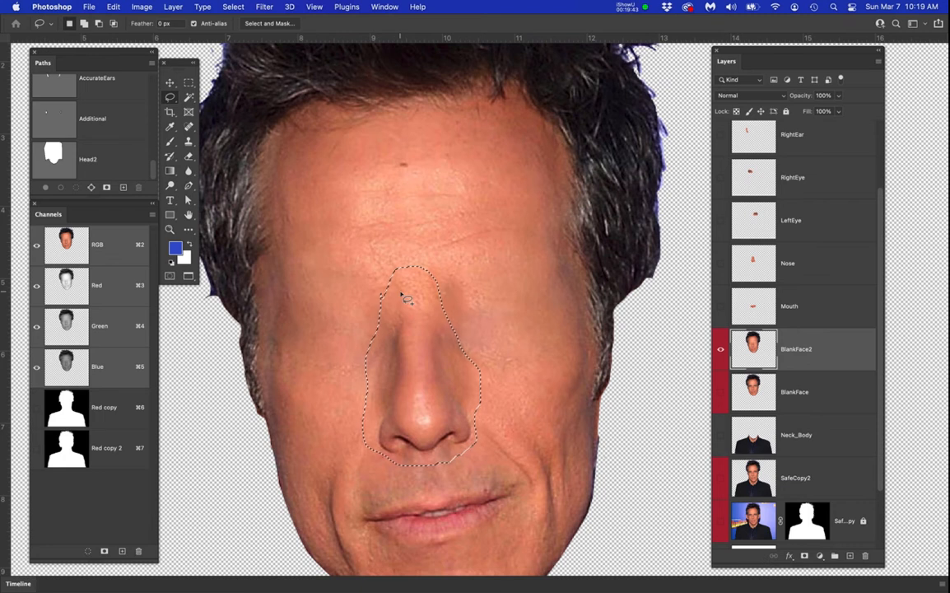
pyautogui.hotkey('shift', 'F5')
pyautogui.press('Return')
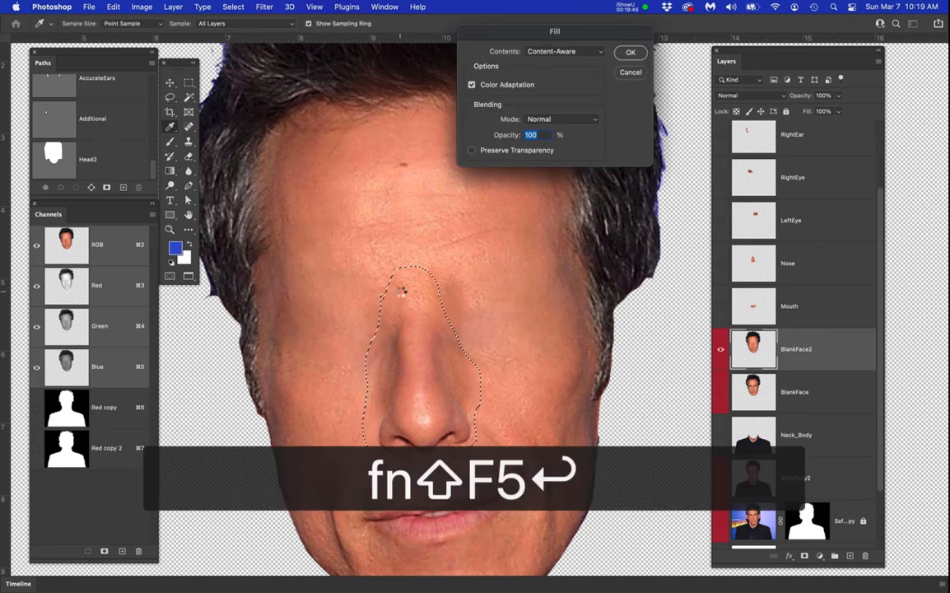
# Lasso around the mouth on BlankFace2, replace it with a Content-Aware fill at 100% opacity, and clear the selection
pyautogui.scroll(-3, 492, 350)
pyautogui.click(492, 350)
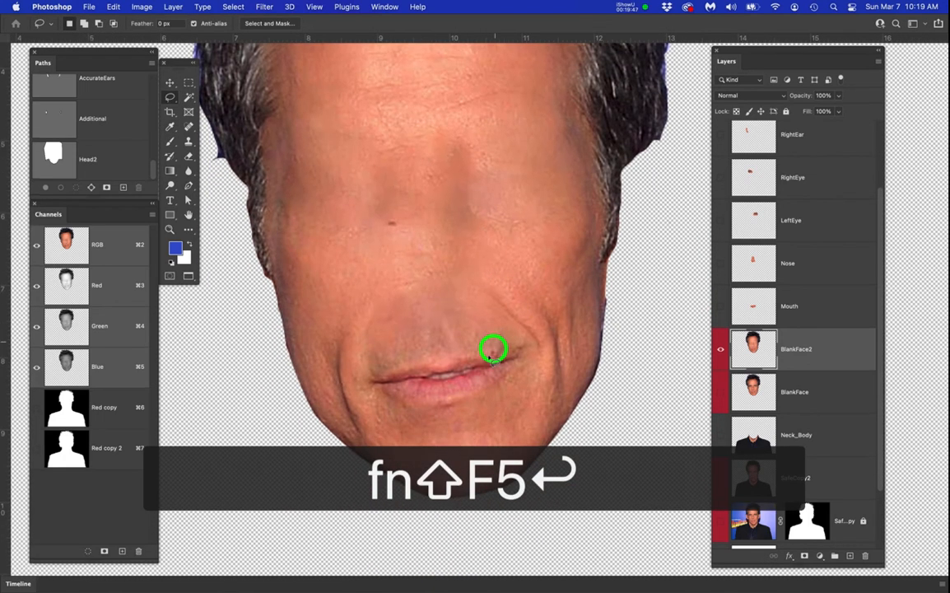
pyautogui.moveTo(483, 334)
pyautogui.mouseDown()
pyautogui.moveTo(522, 335)
pyautogui.moveTo(534, 354)
pyautogui.moveTo(513, 405)
pyautogui.moveTo(478, 419)
pyautogui.moveTo(422, 422)
pyautogui.moveTo(390, 416)
pyautogui.moveTo(362, 394)
pyautogui.moveTo(362, 356)
pyautogui.moveTo(460, 324)
pyautogui.moveTo(512, 337)
pyautogui.mouseUp()
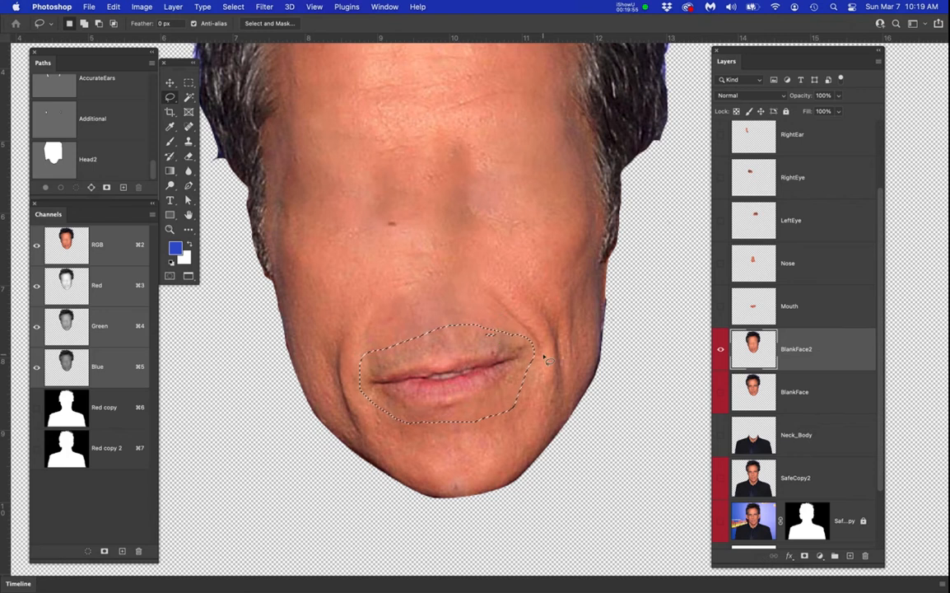
pyautogui.hotkey('shift', 'F5')
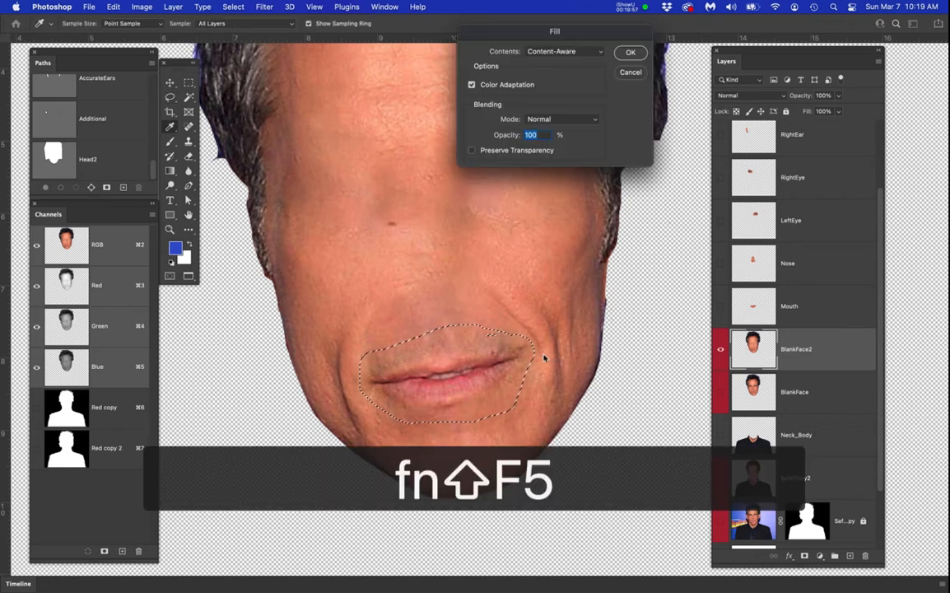
pyautogui.press('Return')
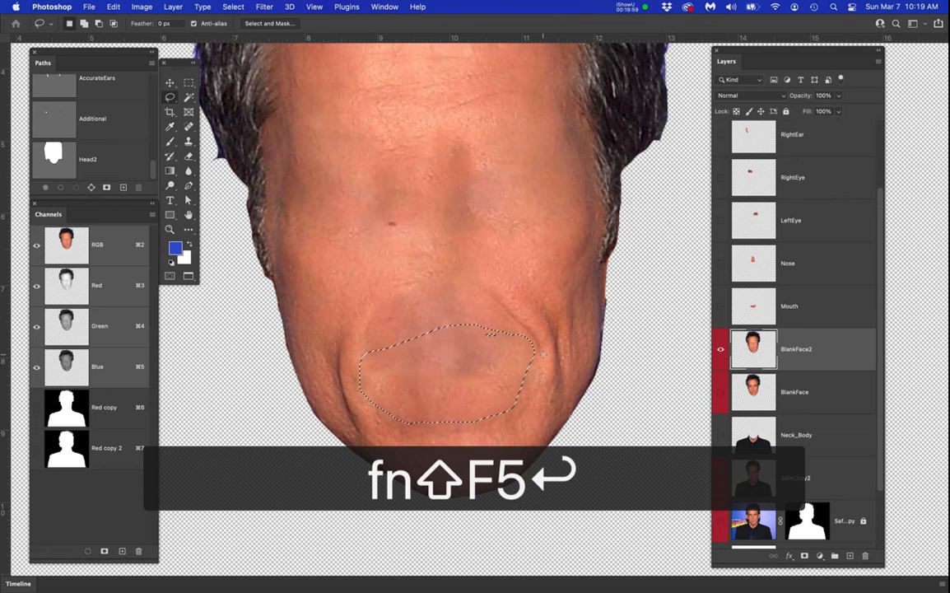
pyautogui.press('super+d')
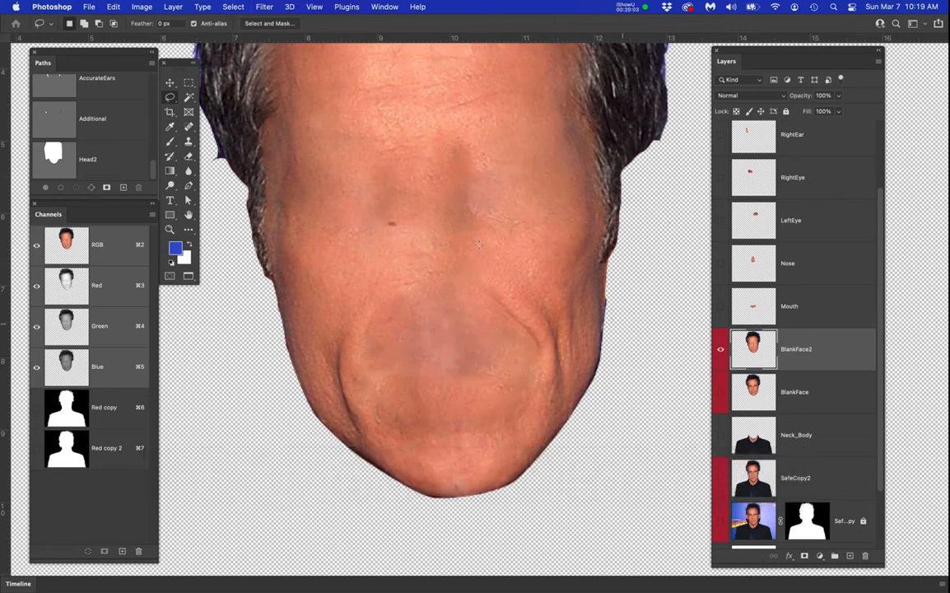
# Remove the small dark spot in the middle of the blank face with a size 15 Content-Aware Spot Healing Brush
pyautogui.scroll(3, 356, 211)
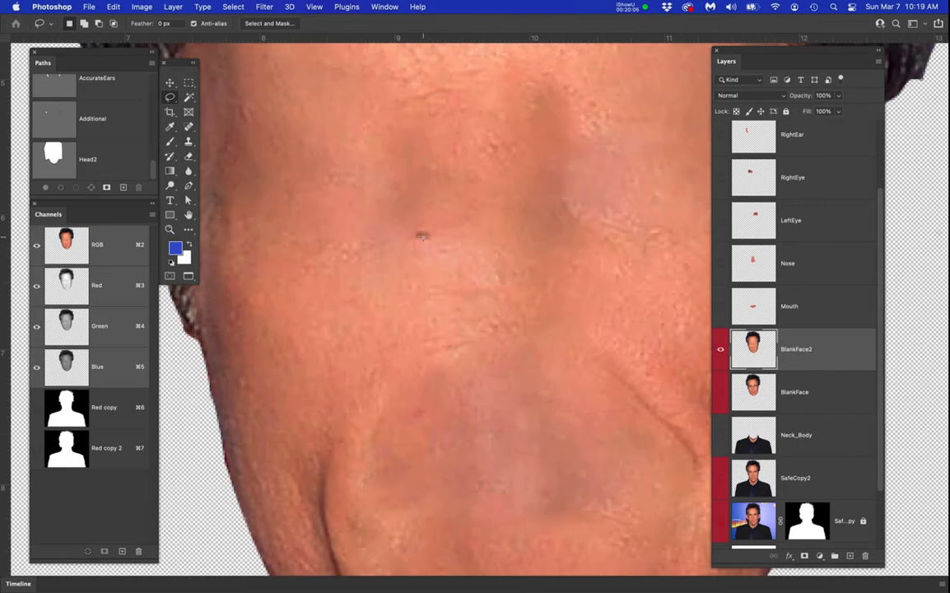
pyautogui.click(189, 127)
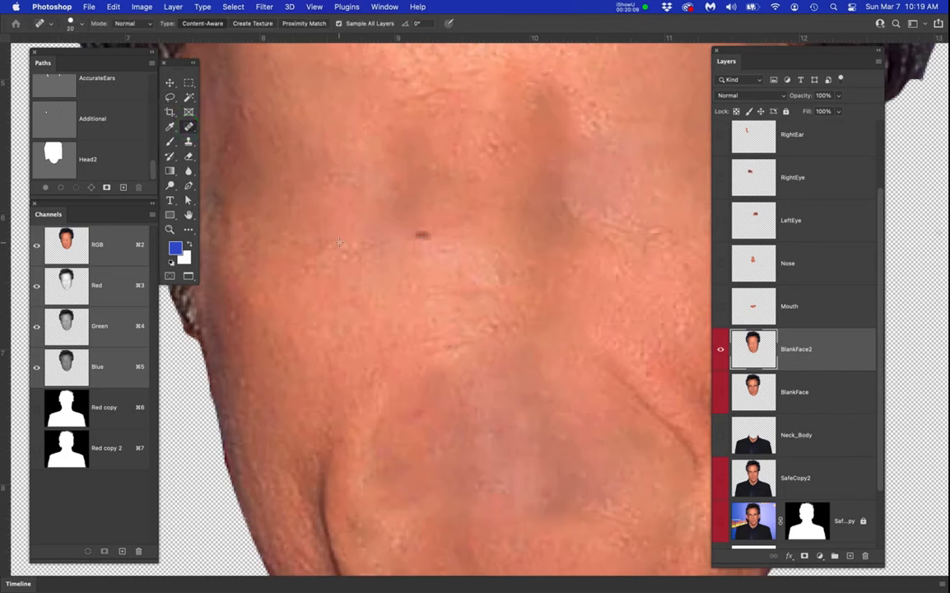
pyautogui.press('[')
pyautogui.press('[')
pyautogui.press('[')
pyautogui.press('[')
pyautogui.press('[')
pyautogui.press('[')
pyautogui.press('[')
pyautogui.press('[')
pyautogui.press('[')
pyautogui.press('[')
pyautogui.press('[')
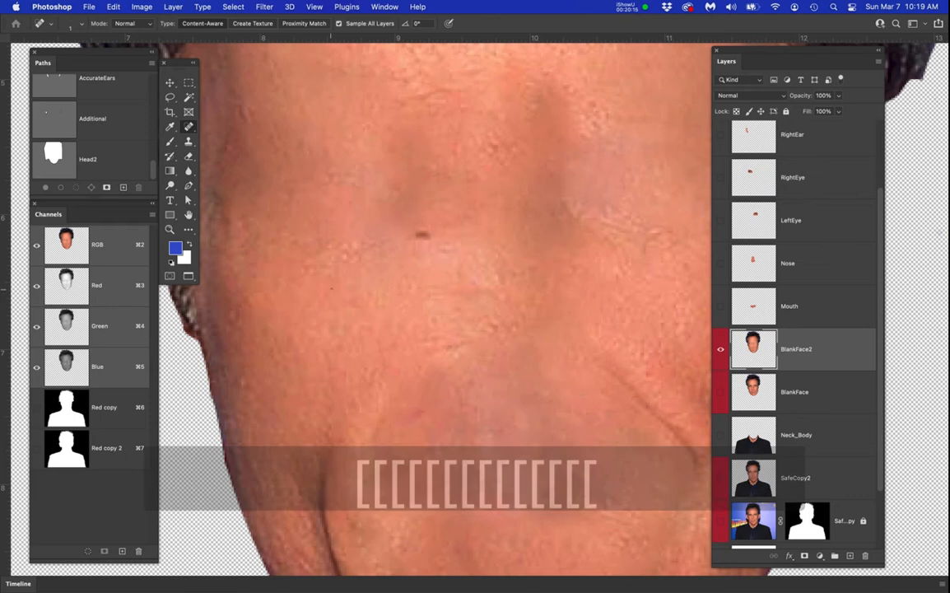
pyautogui.press(']')
pyautogui.press(']')
pyautogui.press(']')
pyautogui.press(']')
pyautogui.press(']')
pyautogui.press(']')
pyautogui.press(']')
pyautogui.press(']')
pyautogui.press(']')
pyautogui.press(']')
pyautogui.press(']')
pyautogui.press(']')
pyautogui.press(']')
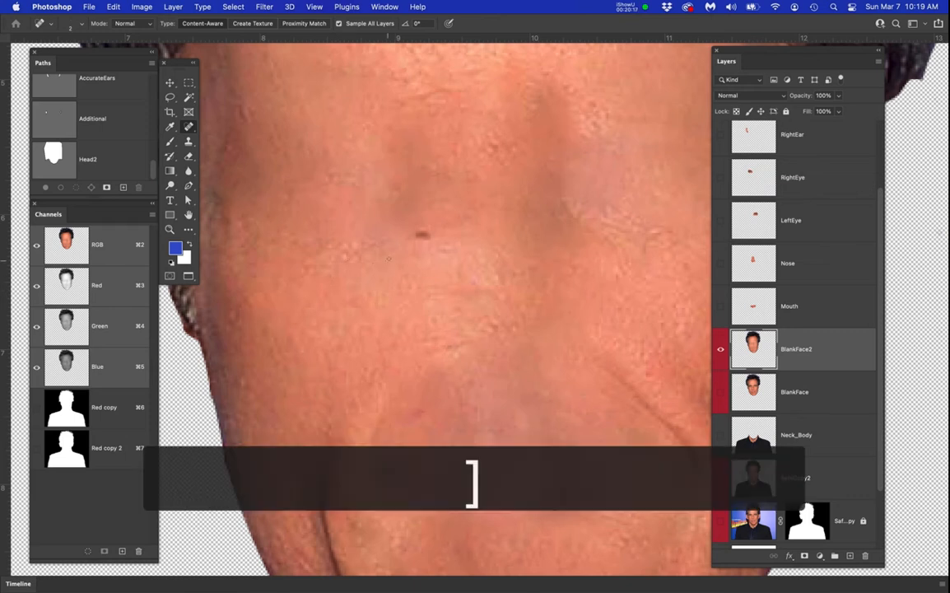
pyautogui.press('[')
pyautogui.press('[')
pyautogui.press('[')
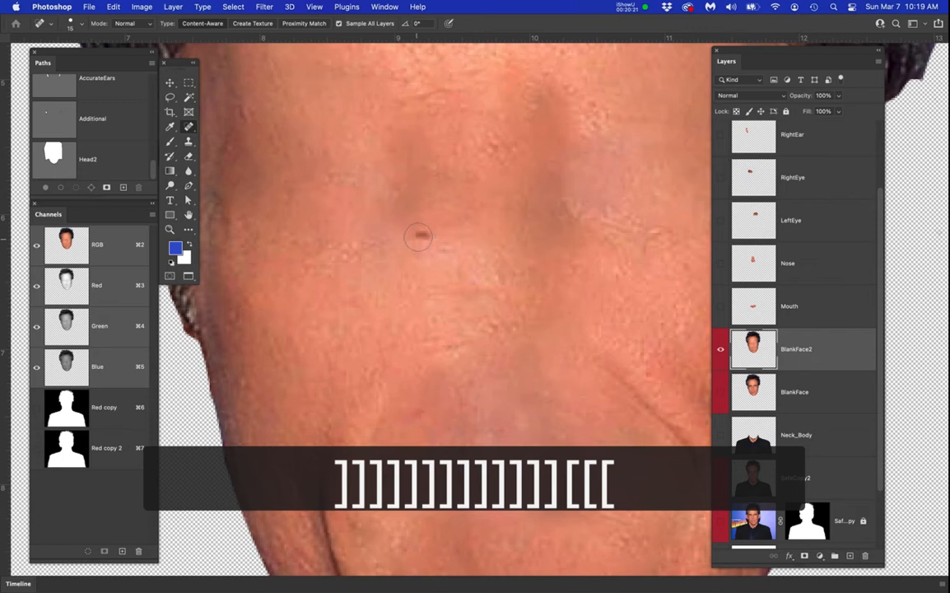
pyautogui.click(762, 352)
pyautogui.click(424, 237)
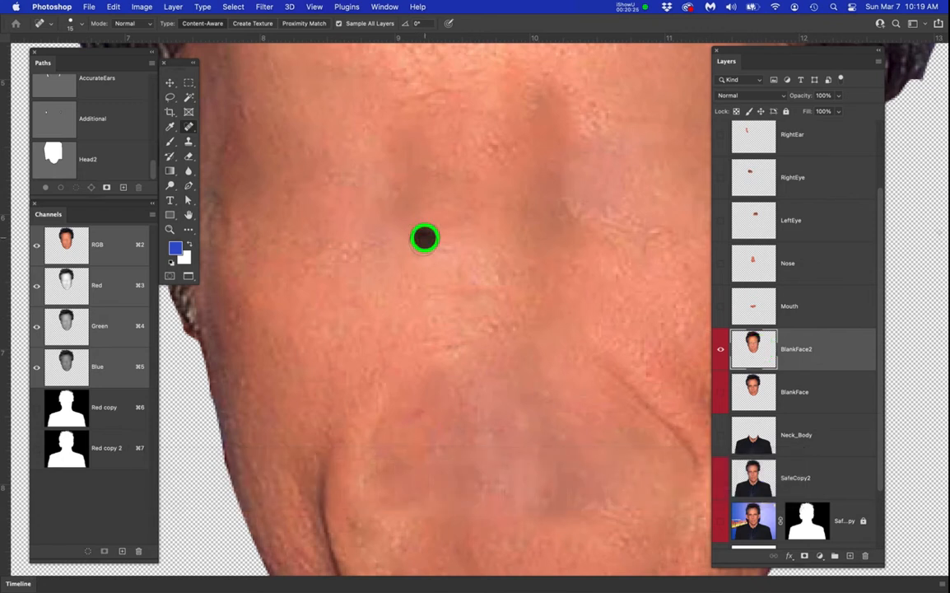
# Heal away the mole on the upper forehead of BlankFace2 with the same Spot Healing Brush
pyautogui.scroll(-5, 419, 275)
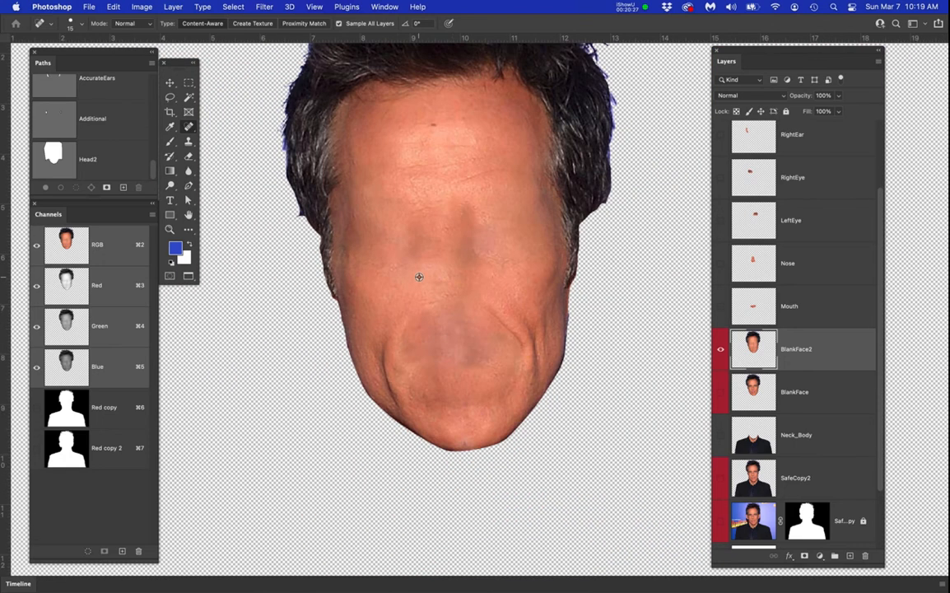
pyautogui.scroll(5, 431, 119)
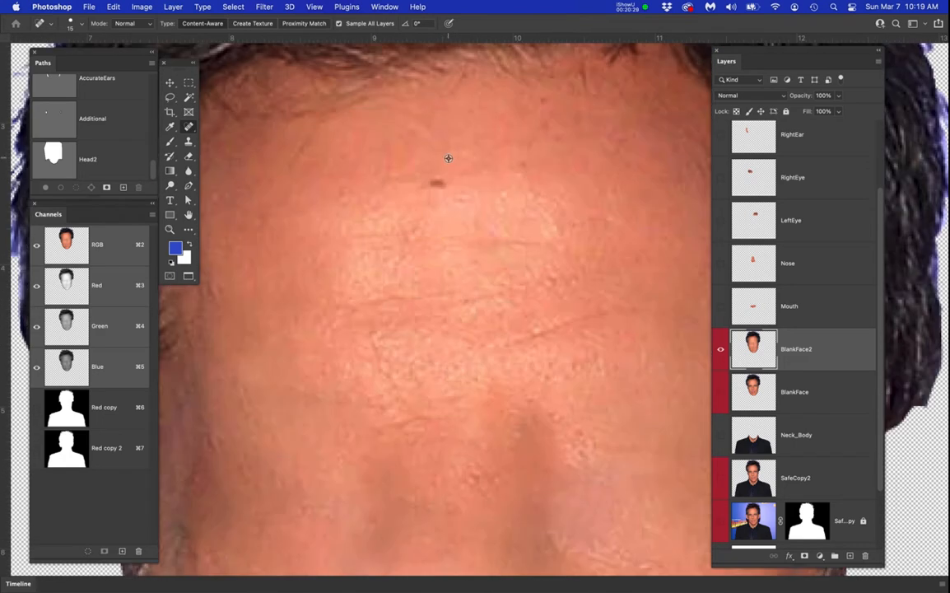
pyautogui.click(436, 182)
pyautogui.scroll(-3, 500, 203)
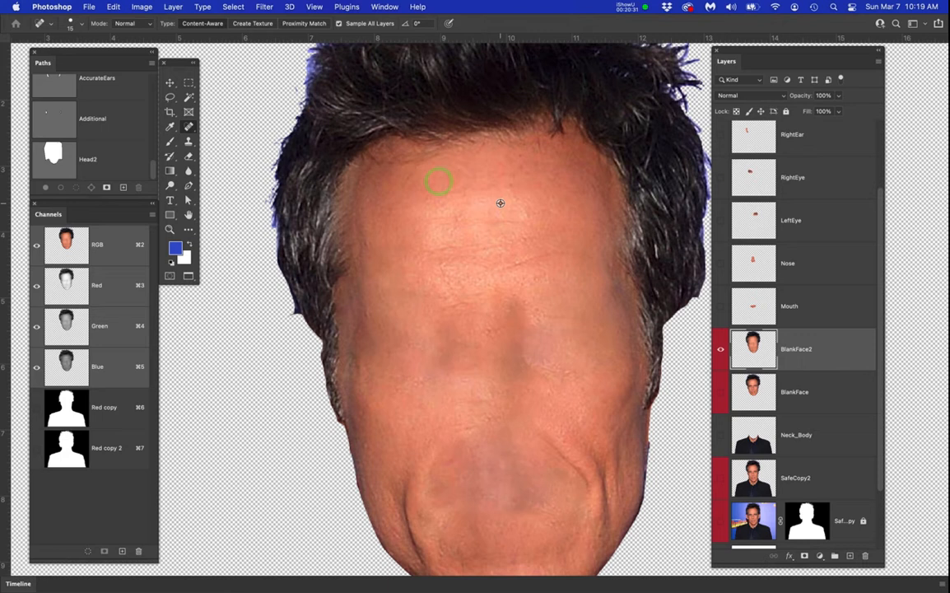
# Compare the blanked face with the original photo by switching the Clicky layer on and off, leaving it hidden
pyautogui.moveTo(567, 375); pyautogui.dragTo(530, 305)
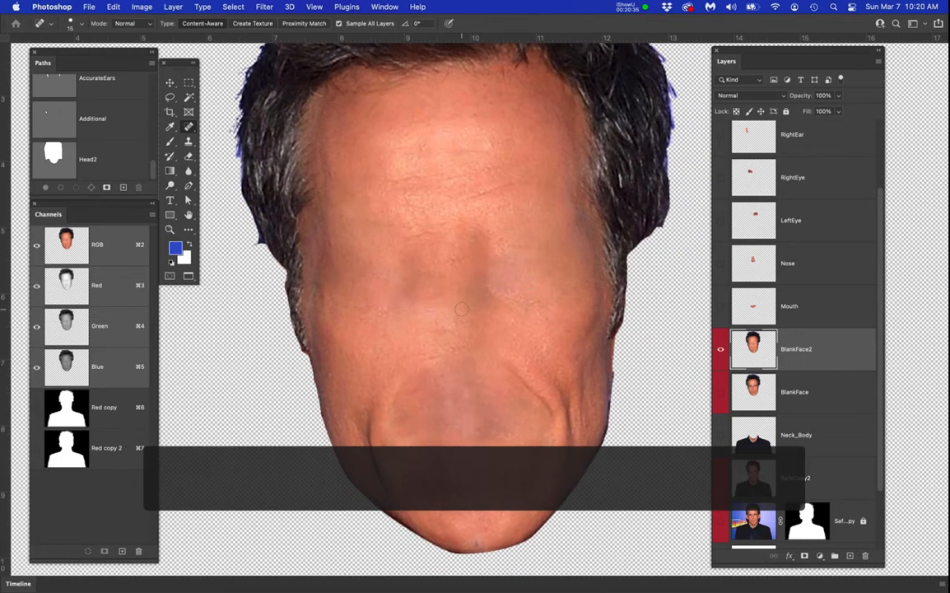
pyautogui.scroll(-1, 461, 308)
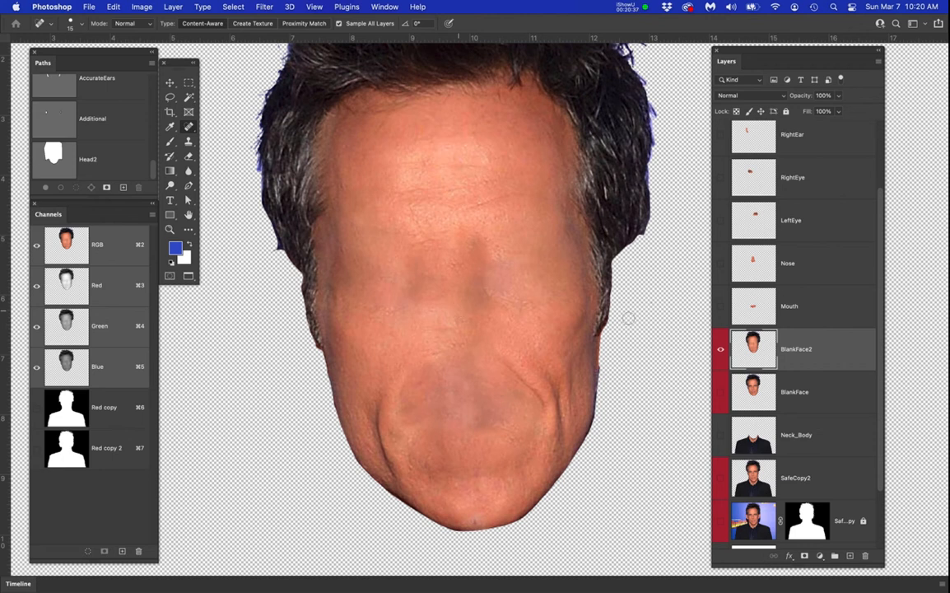
pyautogui.scroll(2, 781, 274)
pyautogui.click(723, 147)
pyautogui.click(723, 147)
pyautogui.click(722, 146)
pyautogui.click(722, 145)
pyautogui.click(723, 145)
pyautogui.click(722, 145)
pyautogui.click(722, 146)
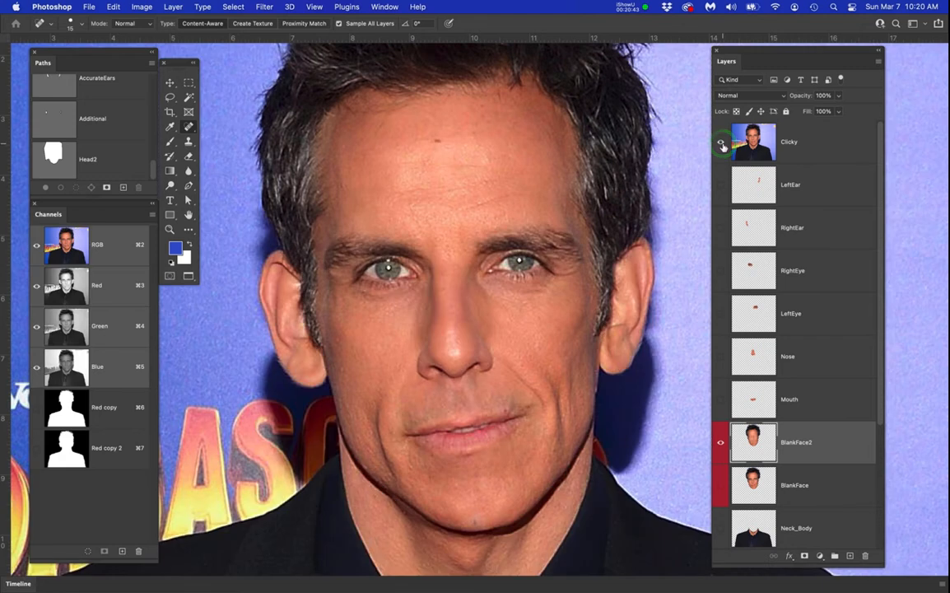
pyautogui.click(723, 146)
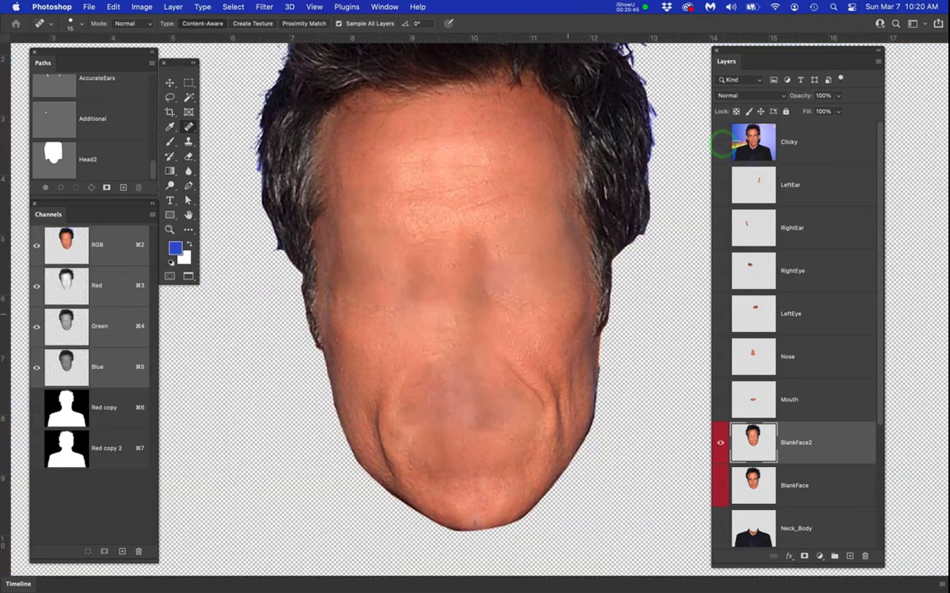
# Show the LeftEar and RightEar layers with BlankFace2 and select the LeftEar layer
pyautogui.scroll(-3, 581, 315)
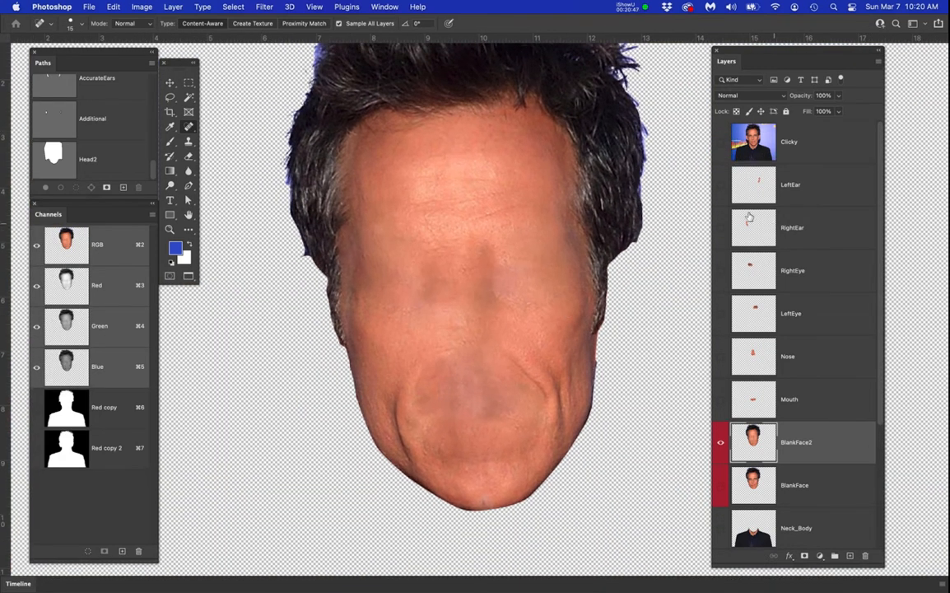
pyautogui.click(721, 186)
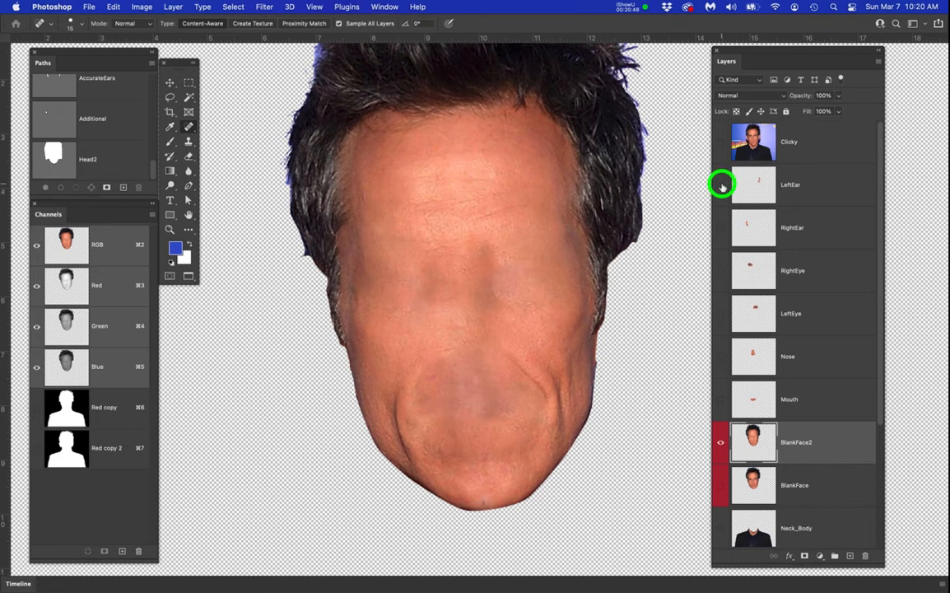
pyautogui.click(721, 228)
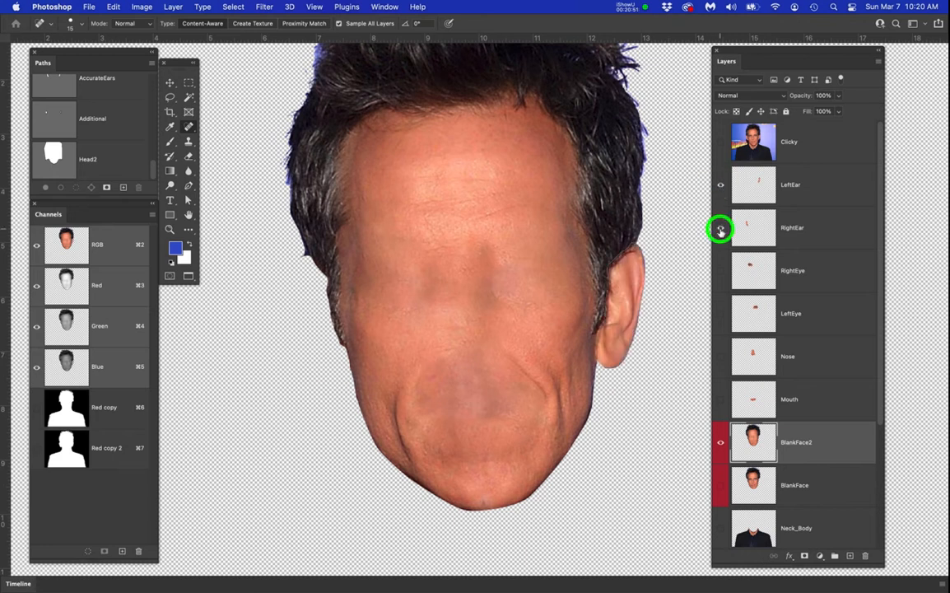
pyautogui.click(817, 187)
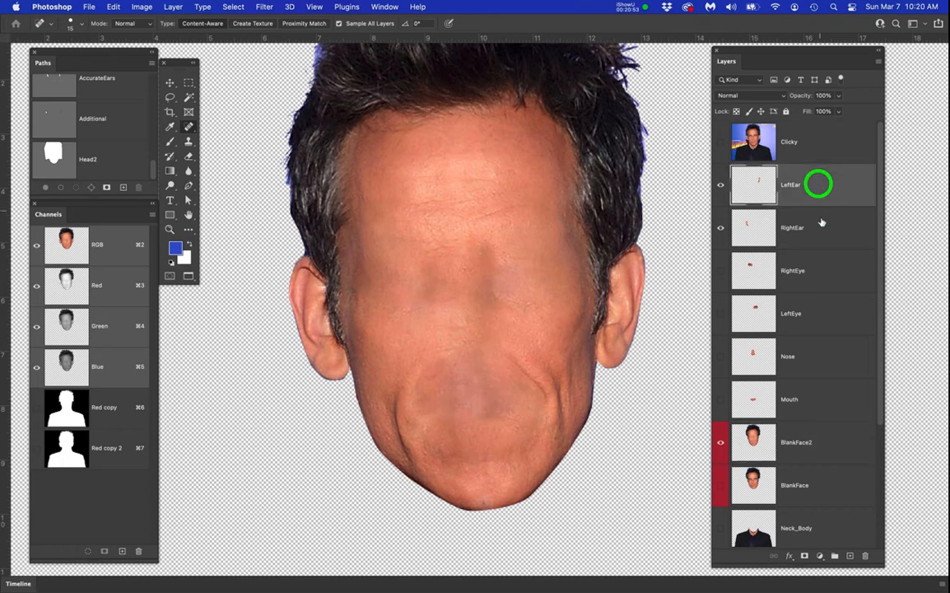
# Try enlarging the LeftEar and RightEar layers together to about 187% with Free Transform, and undo the scaling
pyautogui.keyDown('shift'); pyautogui.click(822, 229); pyautogui.keyUp('shift')
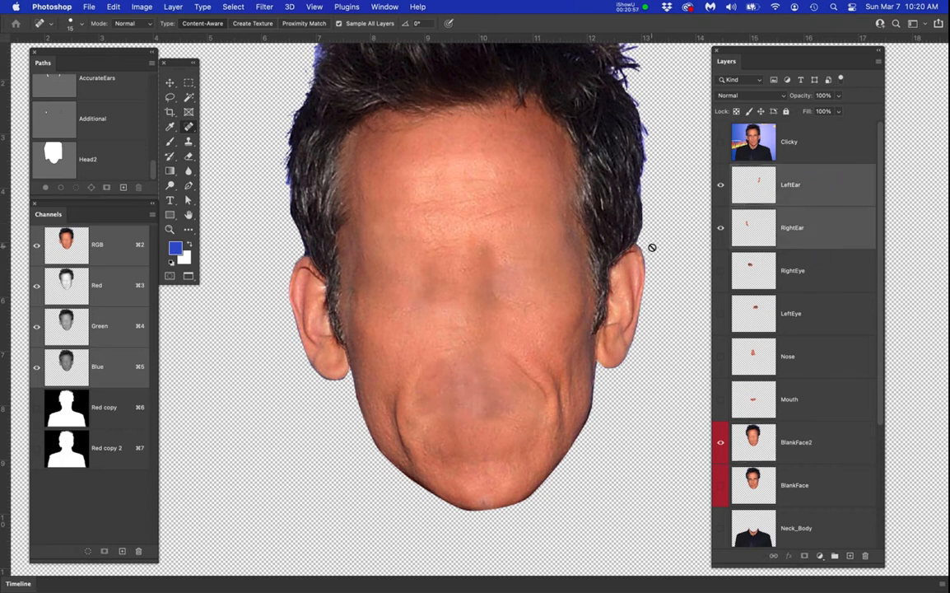
pyautogui.press('super+t')
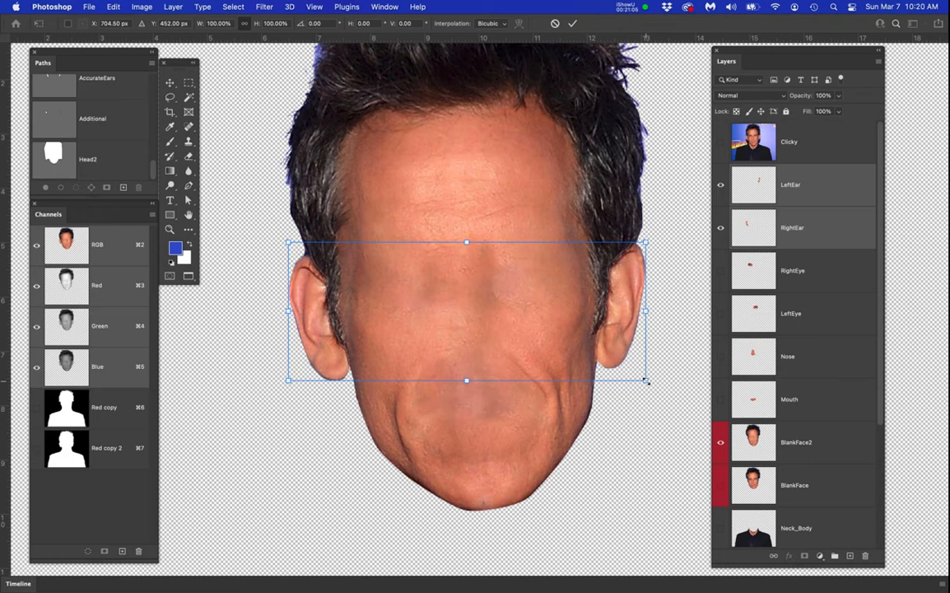
pyautogui.moveTo(646, 381); pyautogui.dragTo(769, 520)
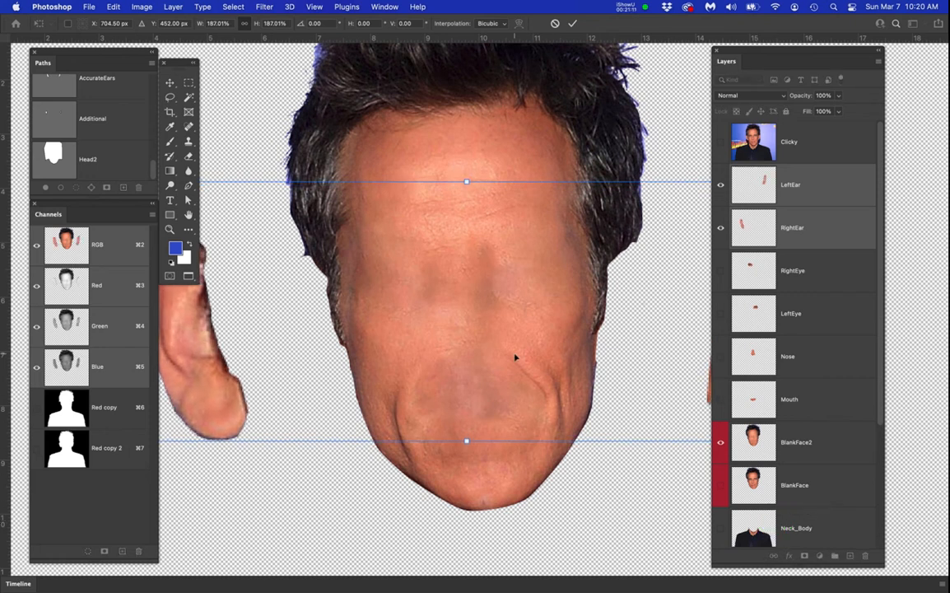
pyautogui.scroll(-2, 514, 356)
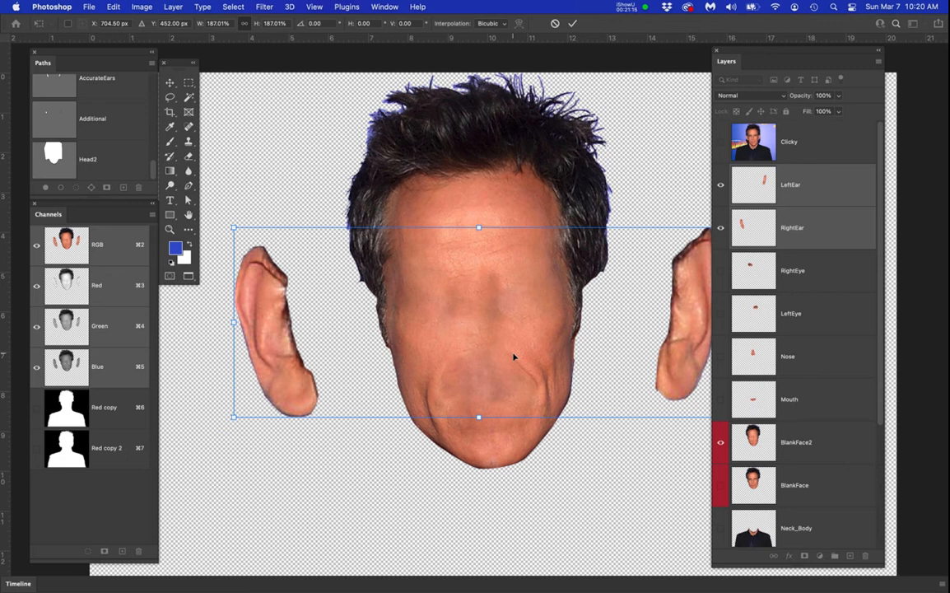
pyautogui.press('Return')
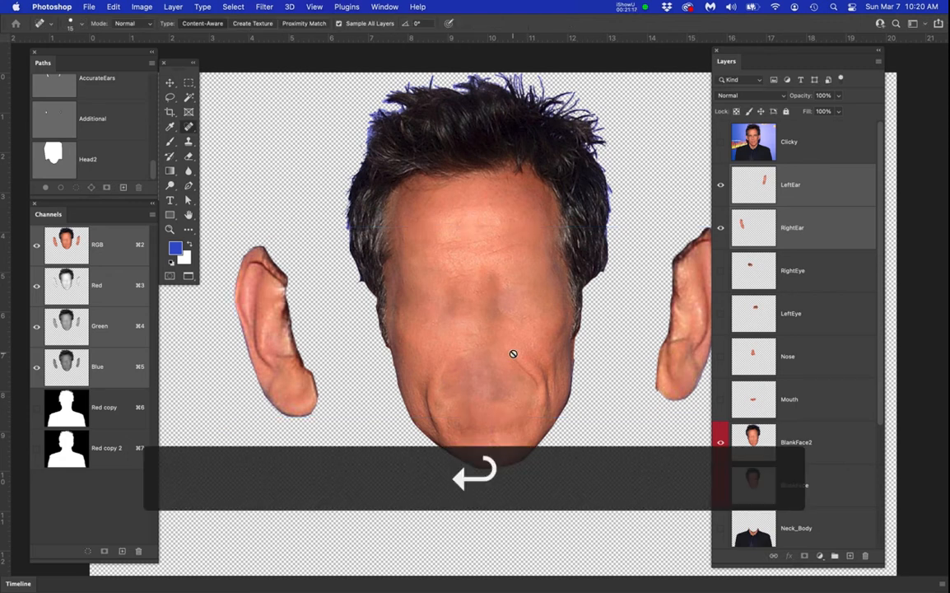
pyautogui.press('super+z')
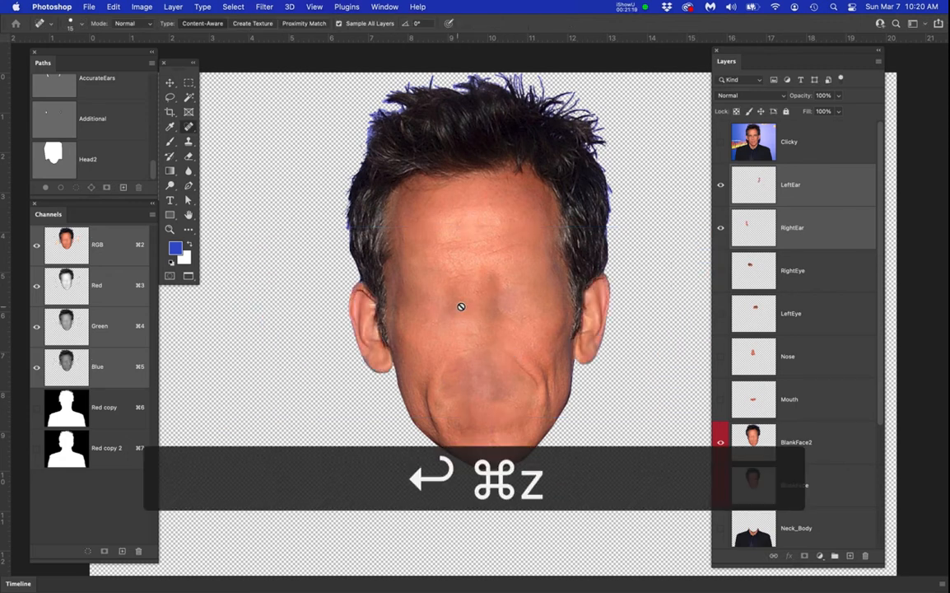
# Select only the LeftEar layer and check the ear by toggling its visibility, leaving it shown
pyautogui.click(824, 271)
pyautogui.click(806, 184)
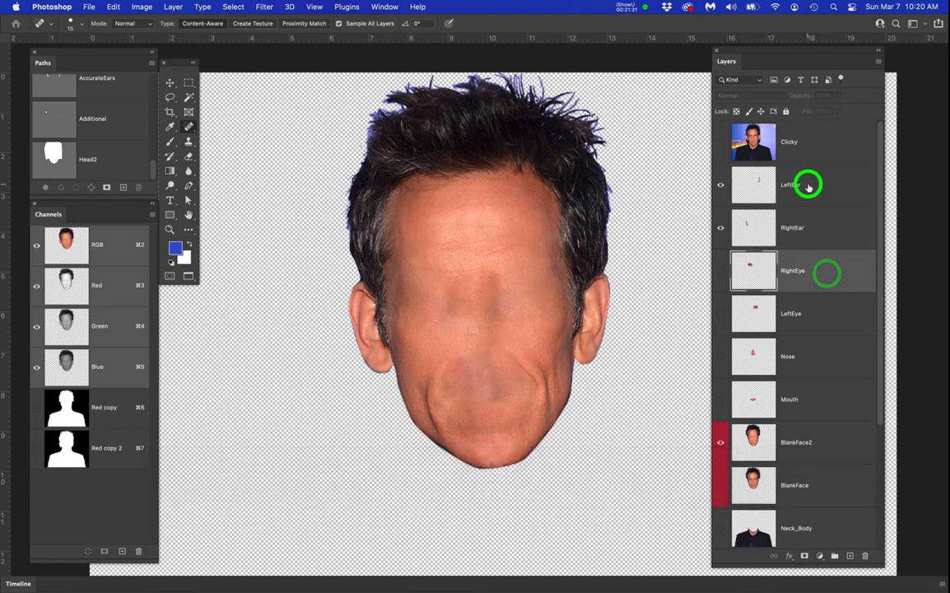
pyautogui.click(721, 186)
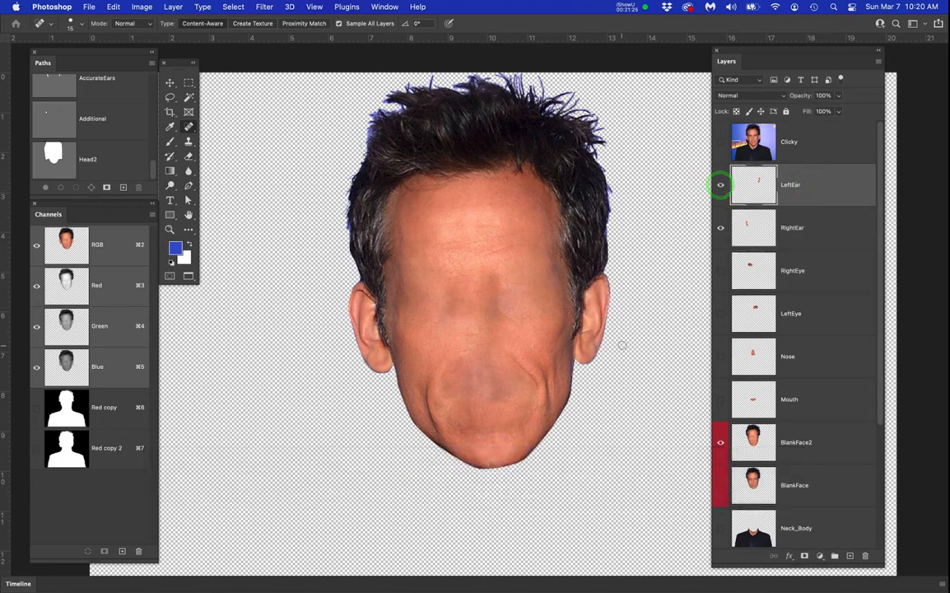
# Enlarge the LeftEar layer to about 209% width and 171% height with Free Transform
pyautogui.scroll(2, 623, 345)
pyautogui.scroll(3, 622, 345)
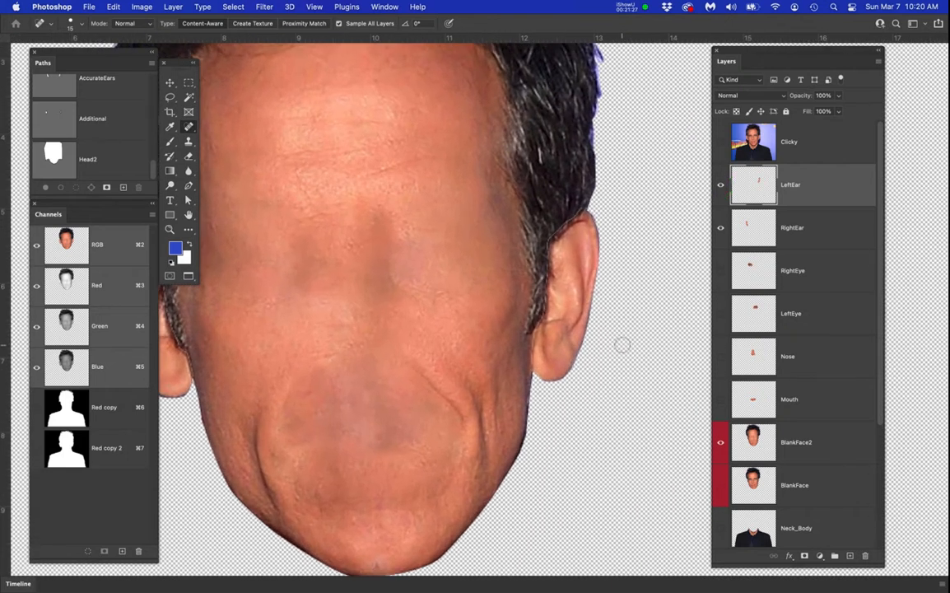
pyautogui.click(616, 340)
pyautogui.moveTo(616, 341); pyautogui.dragTo(555, 327)
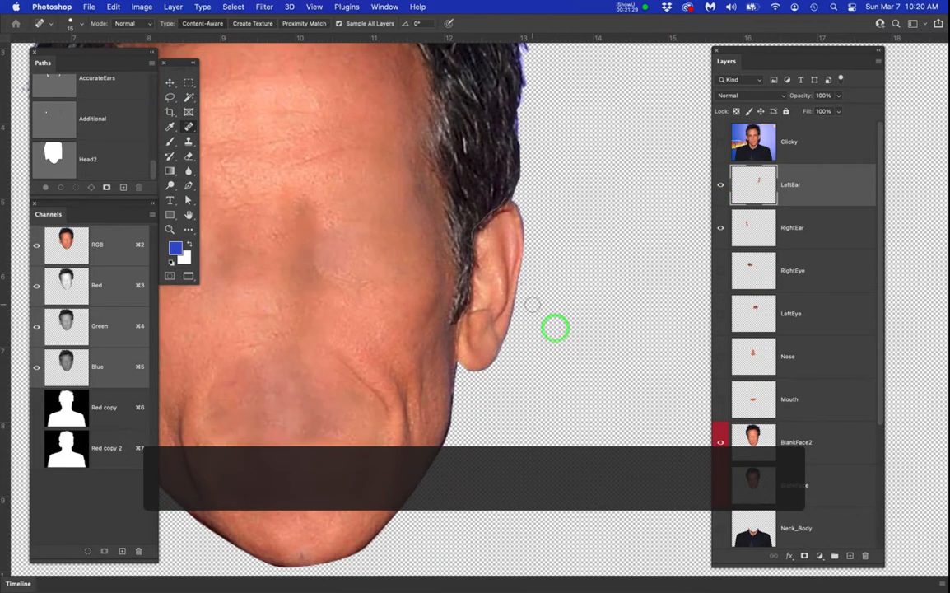
pyautogui.click(830, 192)
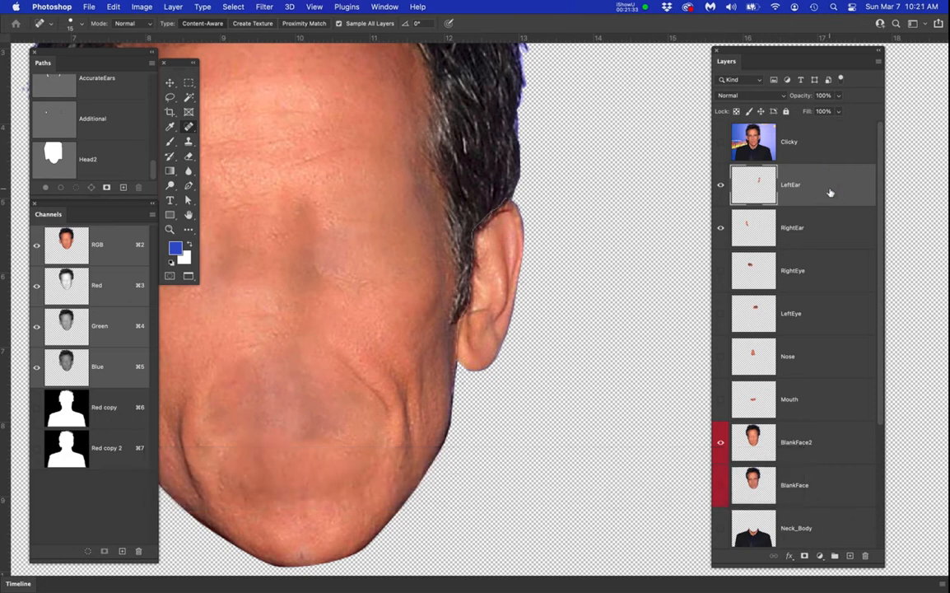
pyautogui.press('super+t')
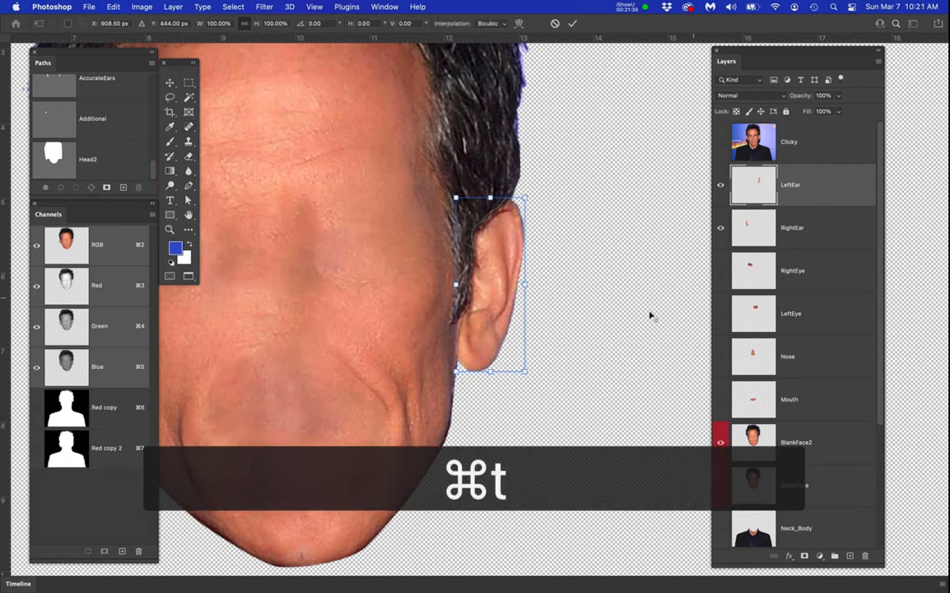
pyautogui.moveTo(526, 365); pyautogui.dragTo(568, 428)
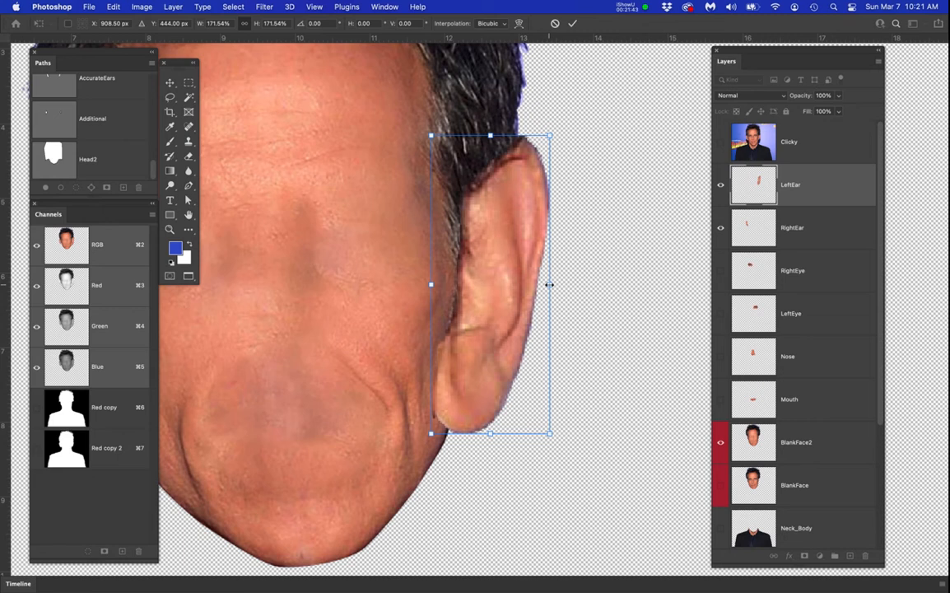
pyautogui.moveTo(550, 284); pyautogui.dragTo(575, 286)
pyautogui.moveTo(322, 326); pyautogui.dragTo(481, 283)
pyautogui.scroll(-3, 385, 275)
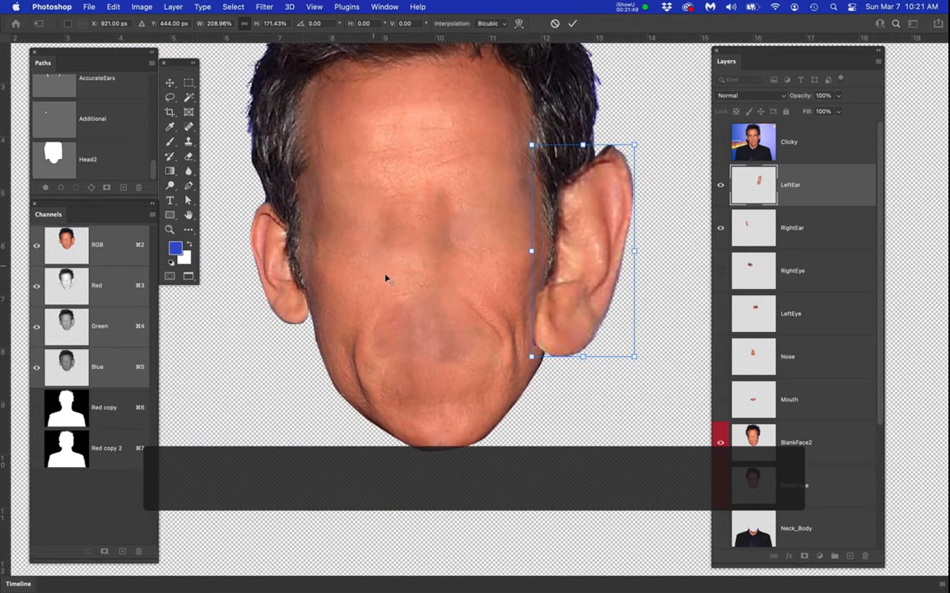
pyautogui.press('Return')
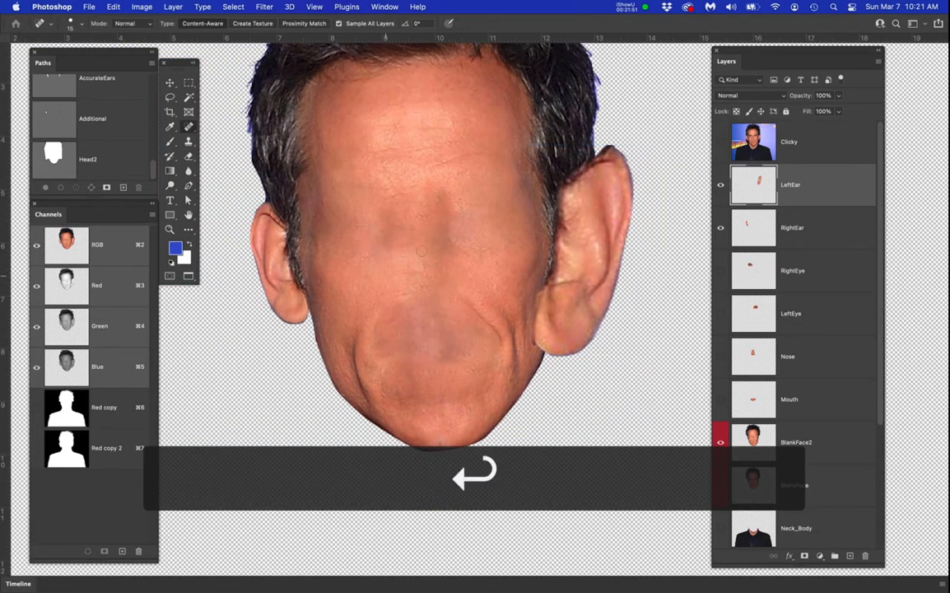
# Add horizontal guides at the enlarged ear's top and bottom, and scale the RightEar layer to about 176% between them
pyautogui.moveTo(568, 38); pyautogui.dragTo(593, 143)
pyautogui.moveTo(609, 38); pyautogui.dragTo(608, 356)
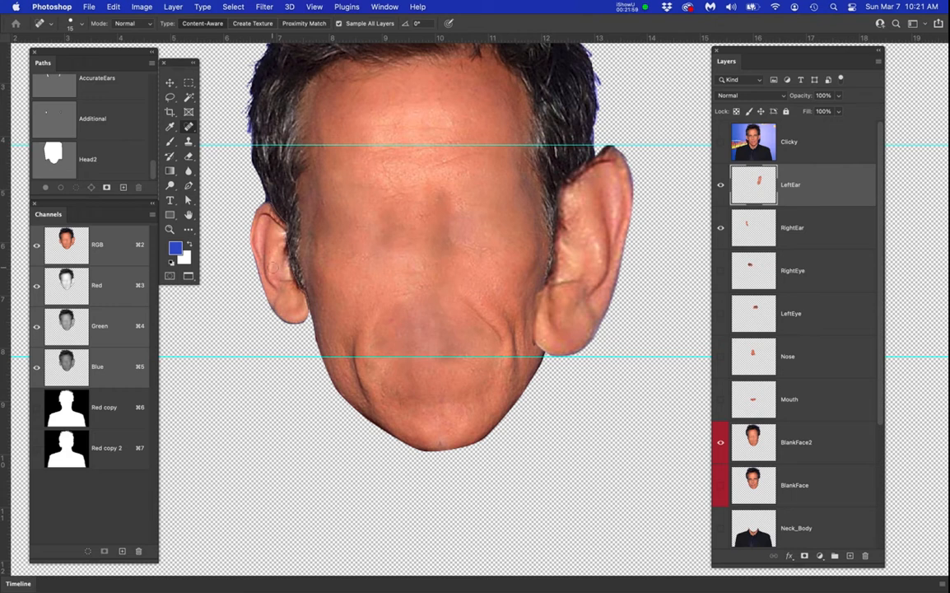
pyautogui.click(836, 225)
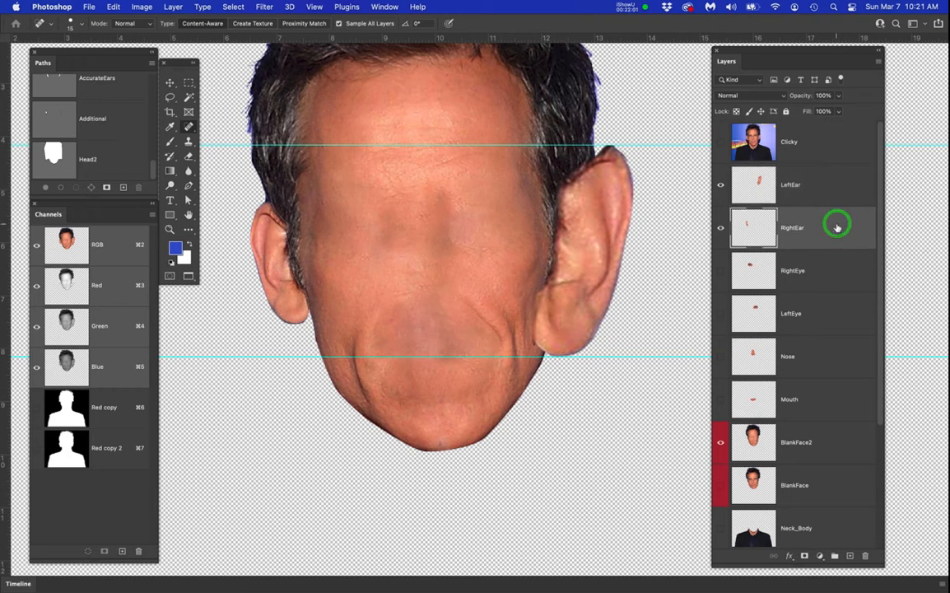
pyautogui.press('super+t')
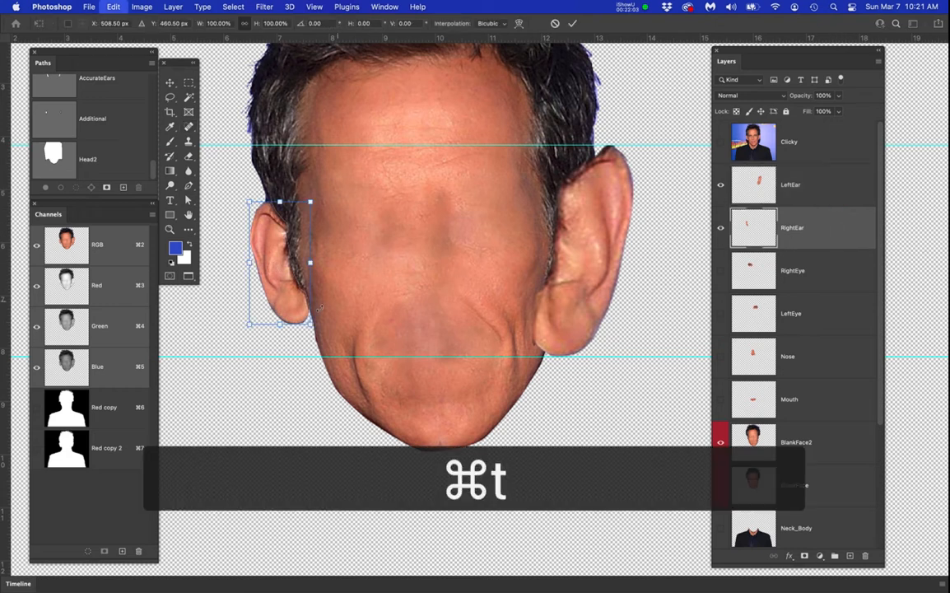
pyautogui.moveTo(249, 324); pyautogui.dragTo(210, 365)
pyautogui.moveTo(278, 327)
pyautogui.mouseDown()
pyautogui.moveTo(268, 318)
pyautogui.moveTo(275, 323)
pyautogui.mouseUp()
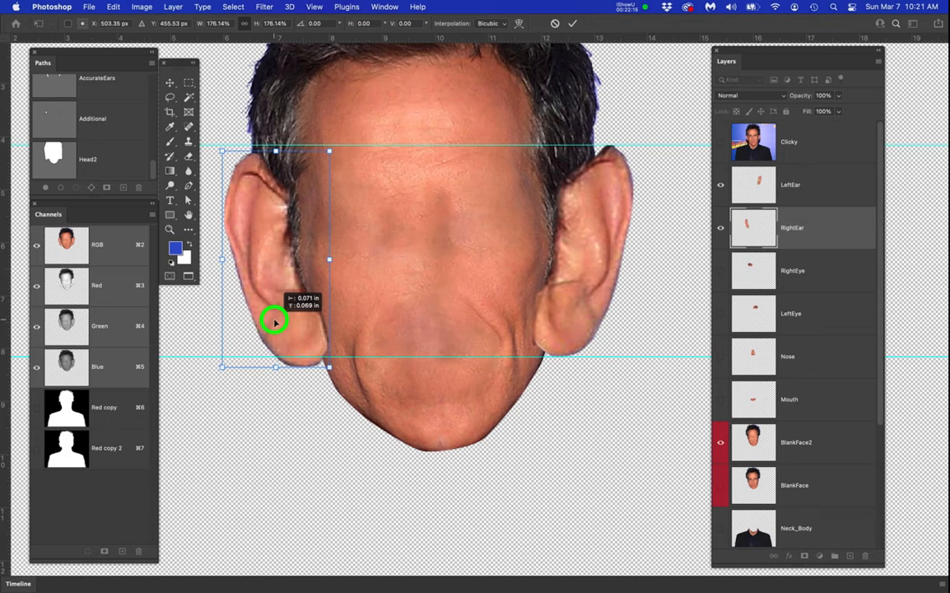
pyautogui.moveTo(275, 323); pyautogui.dragTo(275, 323)
pyautogui.press('Return')
pyautogui.press('j')
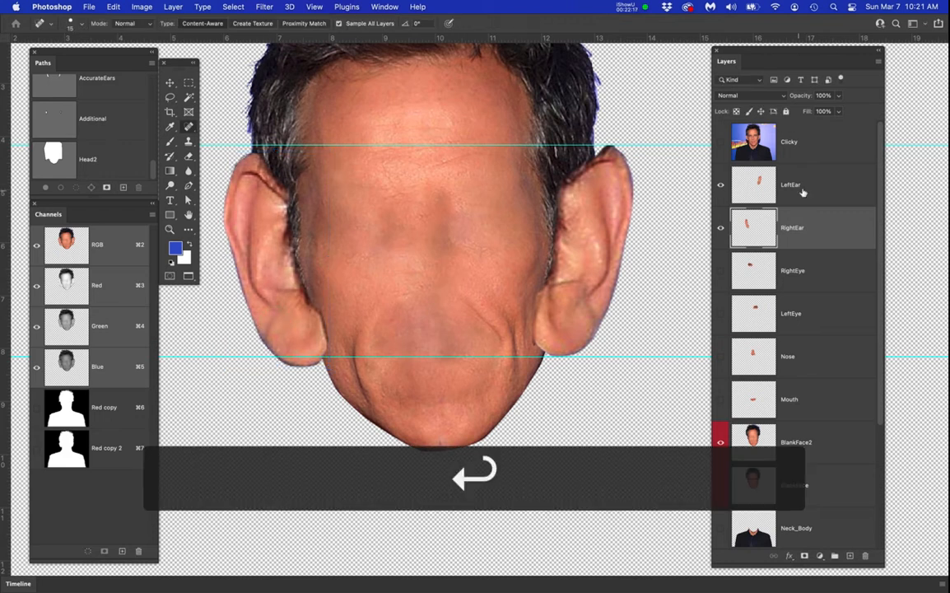
# Move the LeftEar and RightEar layers together directly below the BlankFace2 layer and hide the guides
pyautogui.keyDown('shift'); pyautogui.click(805, 187); pyautogui.keyUp('shift')
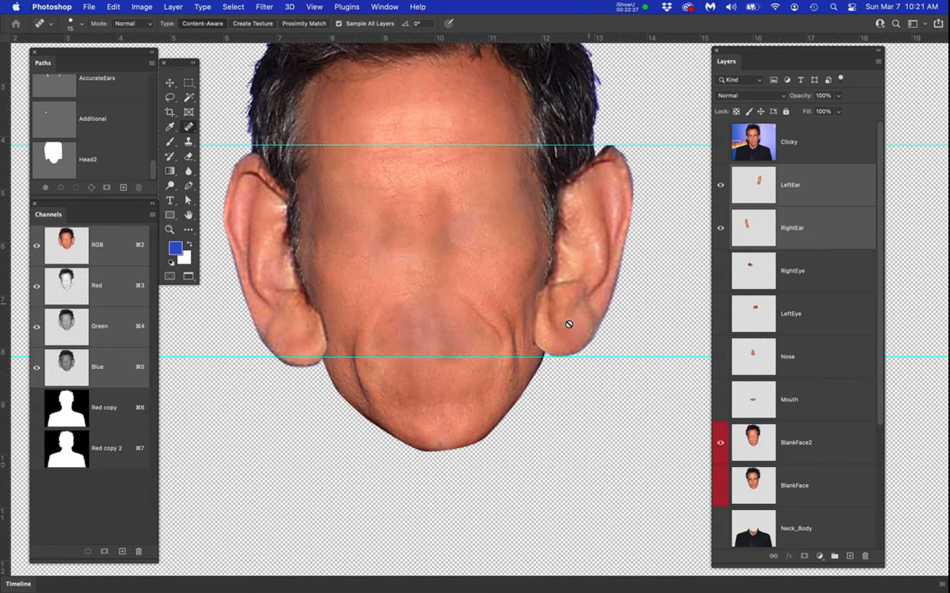
pyautogui.moveTo(816, 193); pyautogui.dragTo(831, 470)
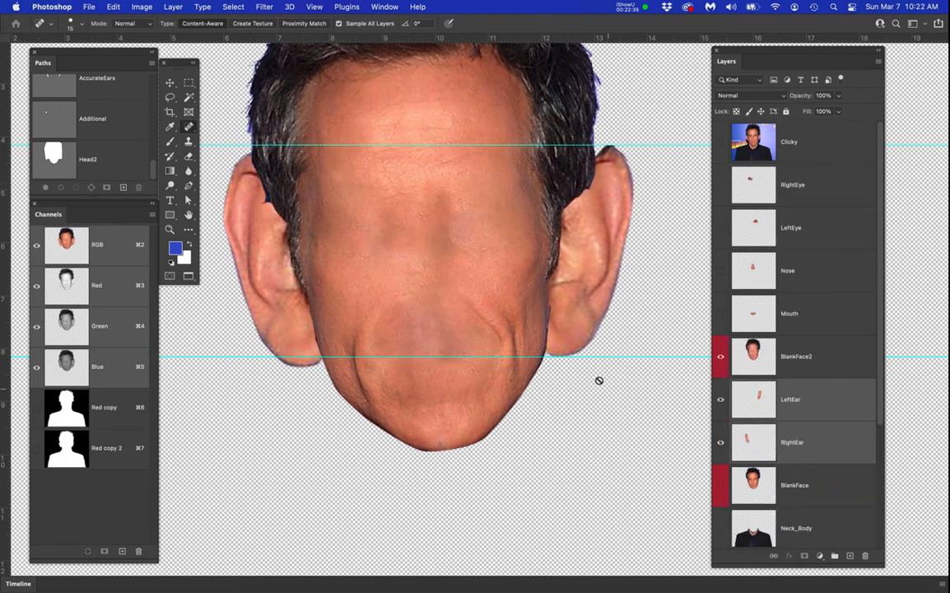
pyautogui.scroll(3, 581, 215)
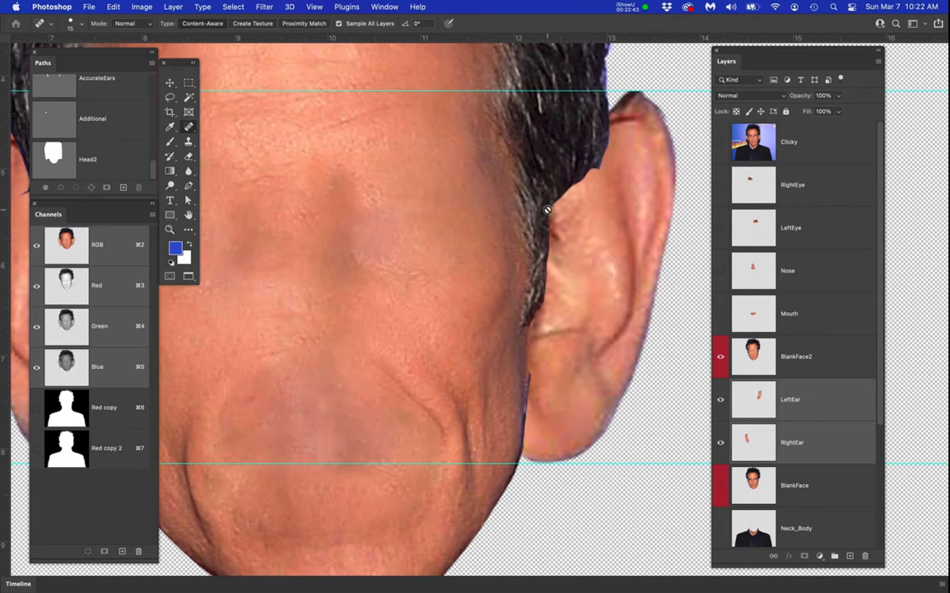
pyautogui.scroll(-5, 546, 210)
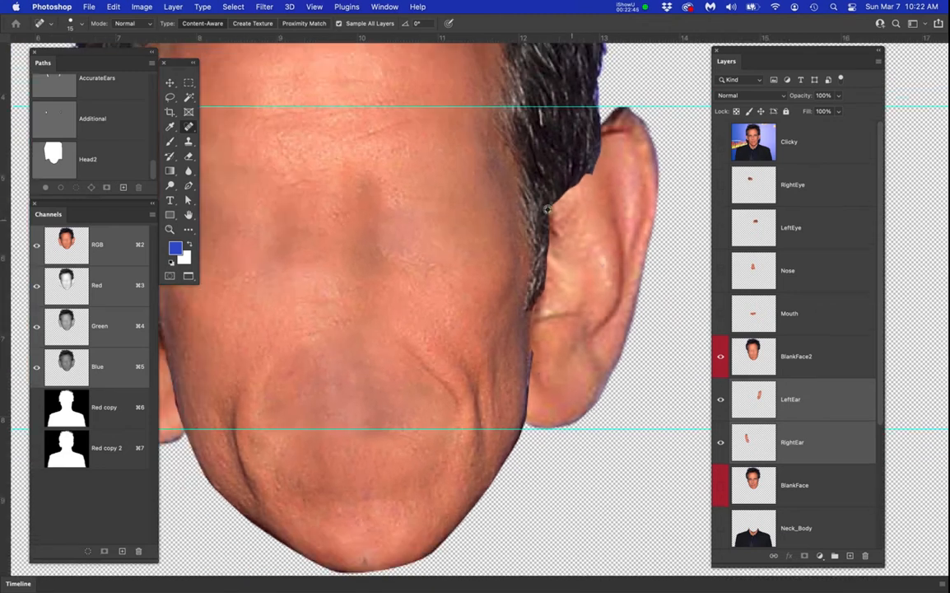
pyautogui.scroll(-2, 603, 244)
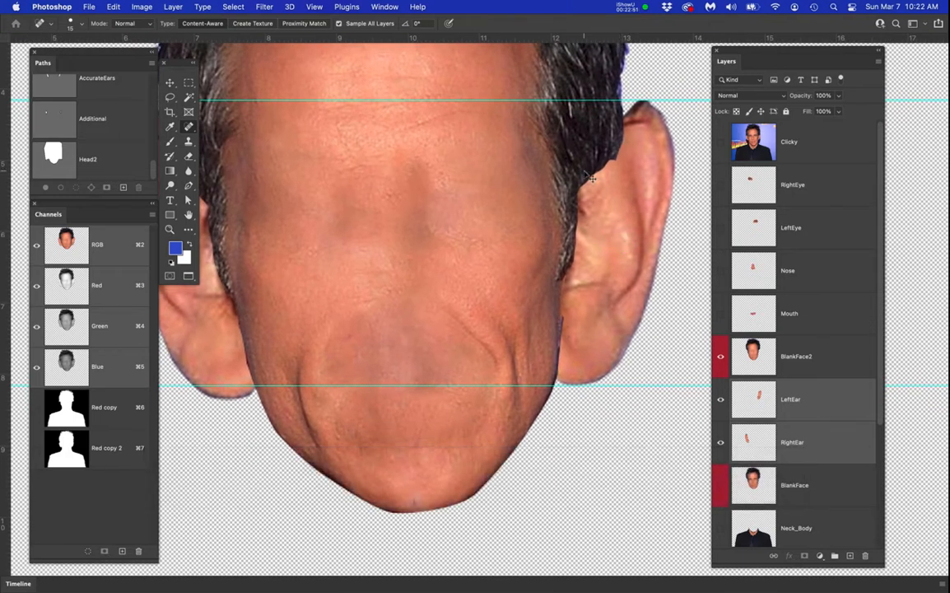
pyautogui.press('super+semicolon')
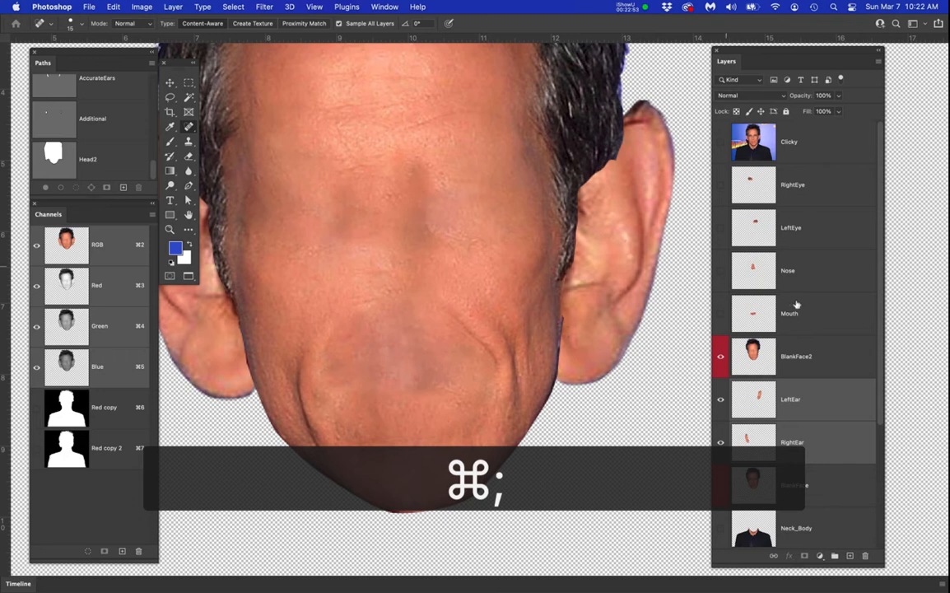
# Add a white layer mask to the BlankFace2 layer
pyautogui.click(721, 357)
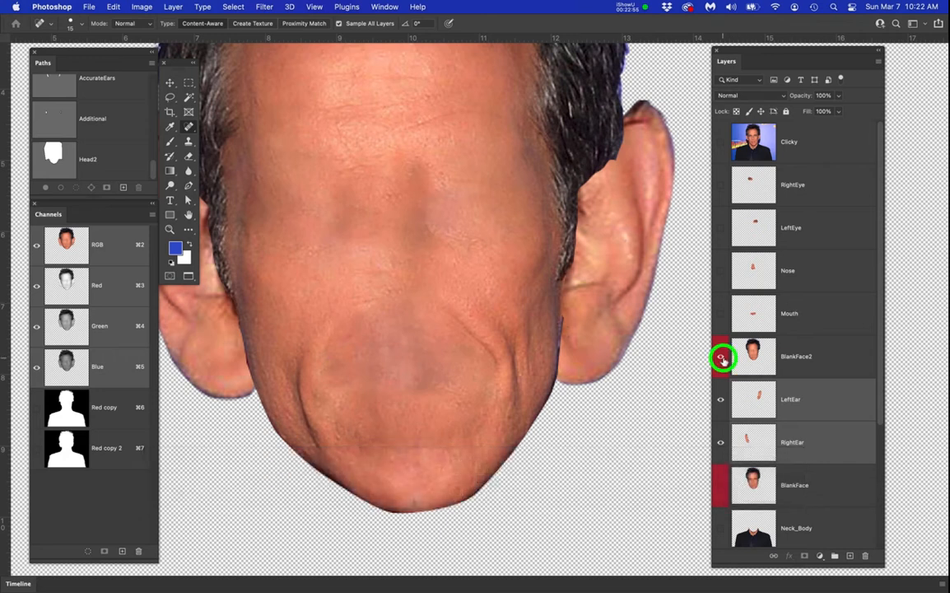
pyautogui.click(721, 357)
pyautogui.click(721, 357)
pyautogui.click(721, 358)
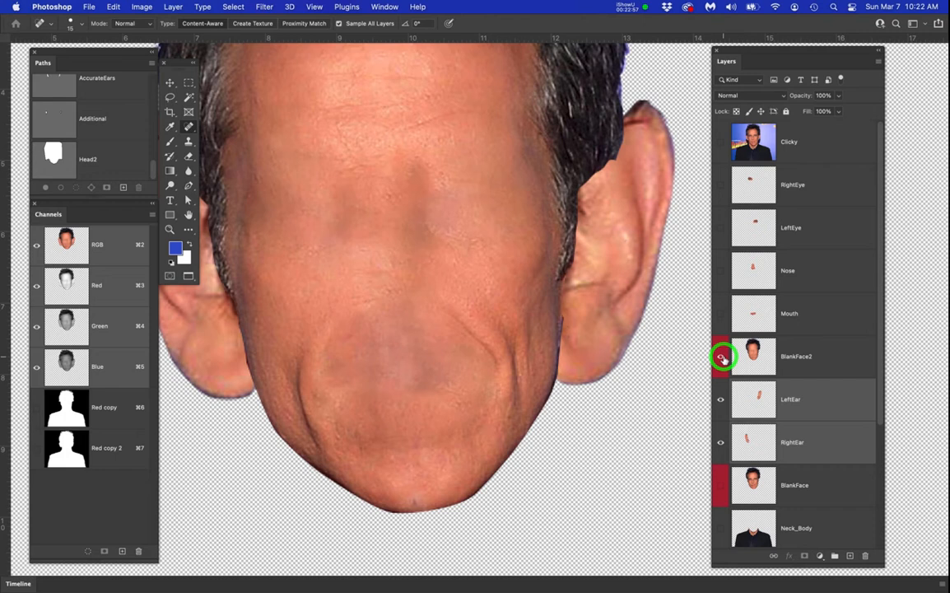
pyautogui.click(811, 355)
pyautogui.click(804, 556)
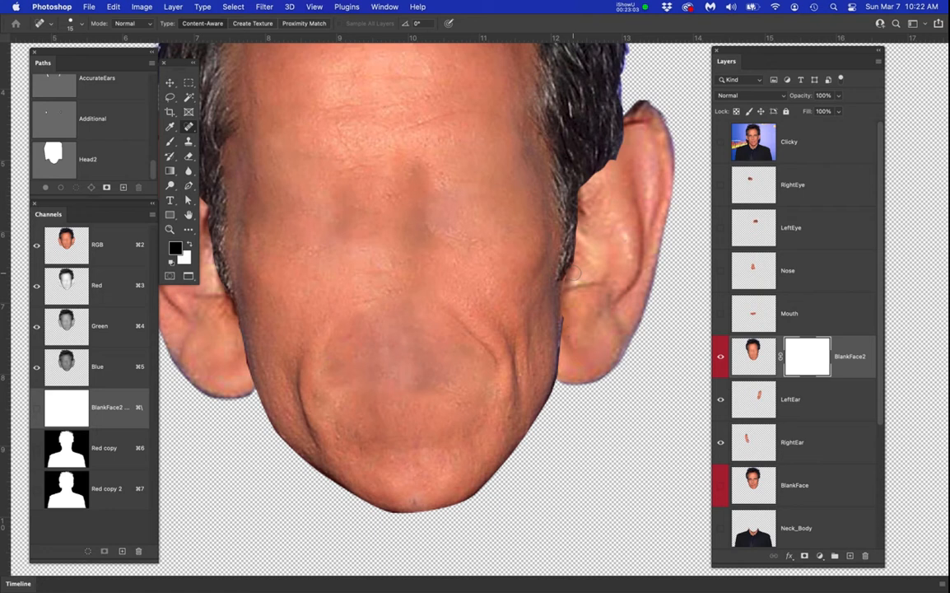
# Set the Brush tool to 40 px size and 15% flow for painting on the mask
pyautogui.press('b')
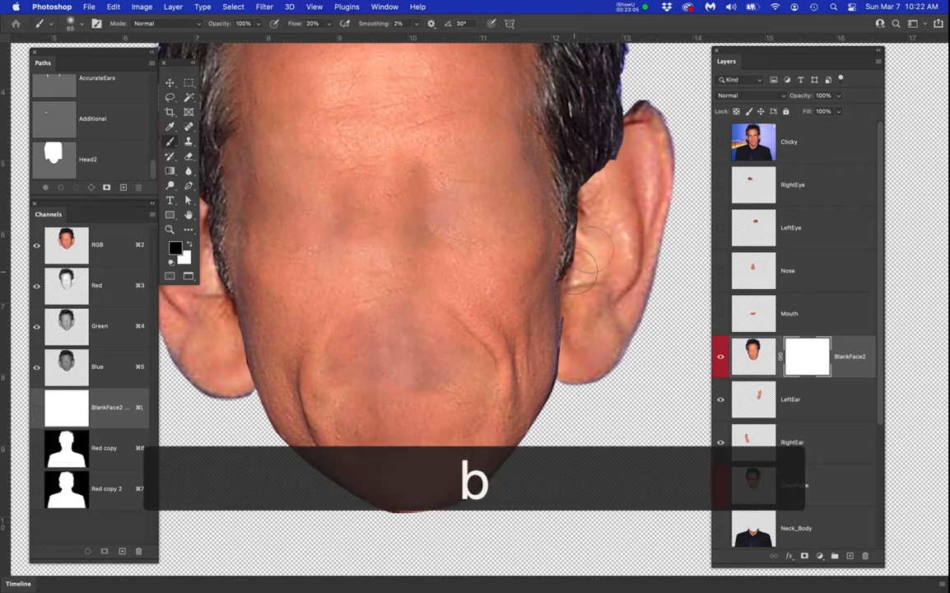
pyautogui.press('[')
pyautogui.press('[')
pyautogui.press('[')
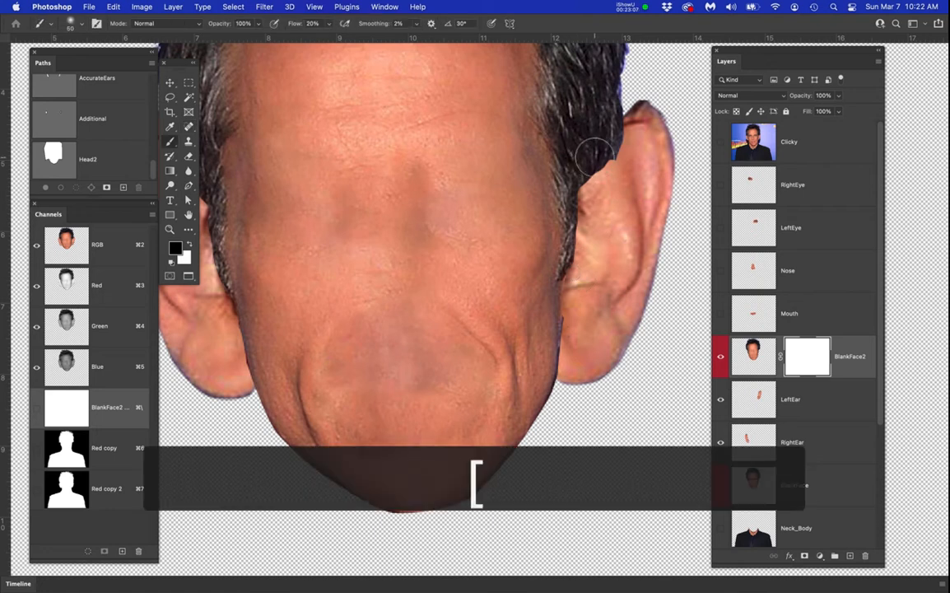
pyautogui.scroll(3, 616, 146)
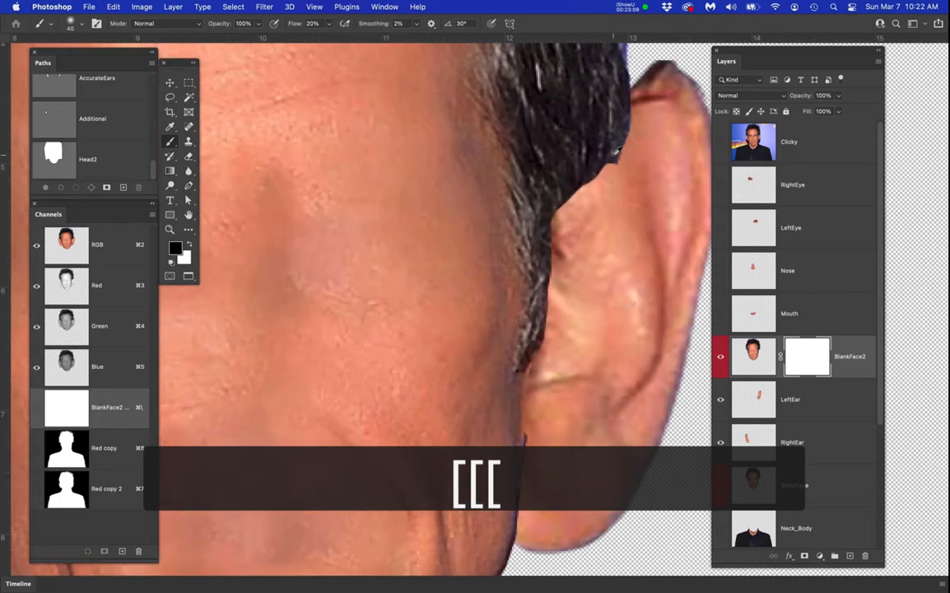
pyautogui.click(310, 25)
pyautogui.write('1')
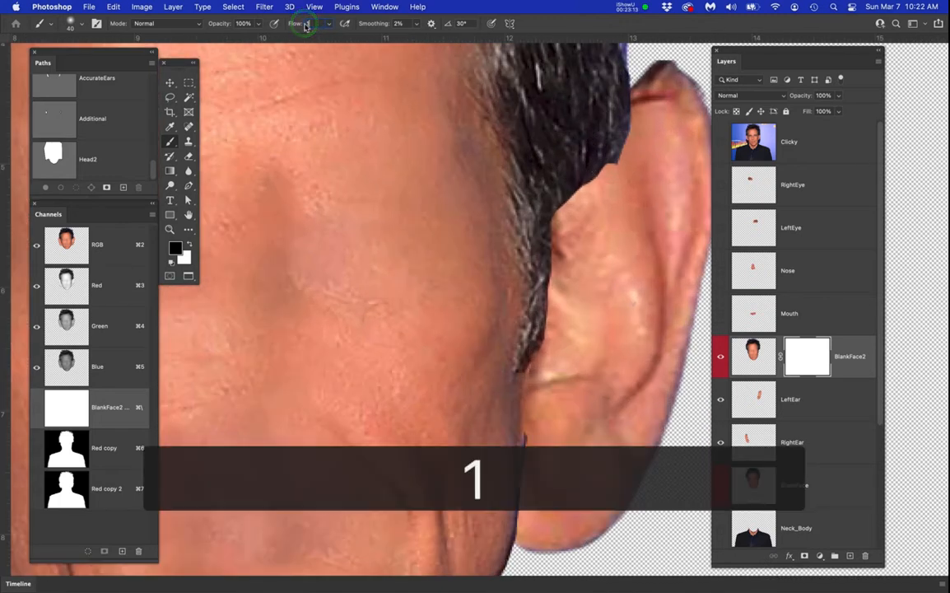
pyautogui.write('5')
pyautogui.press('Return')
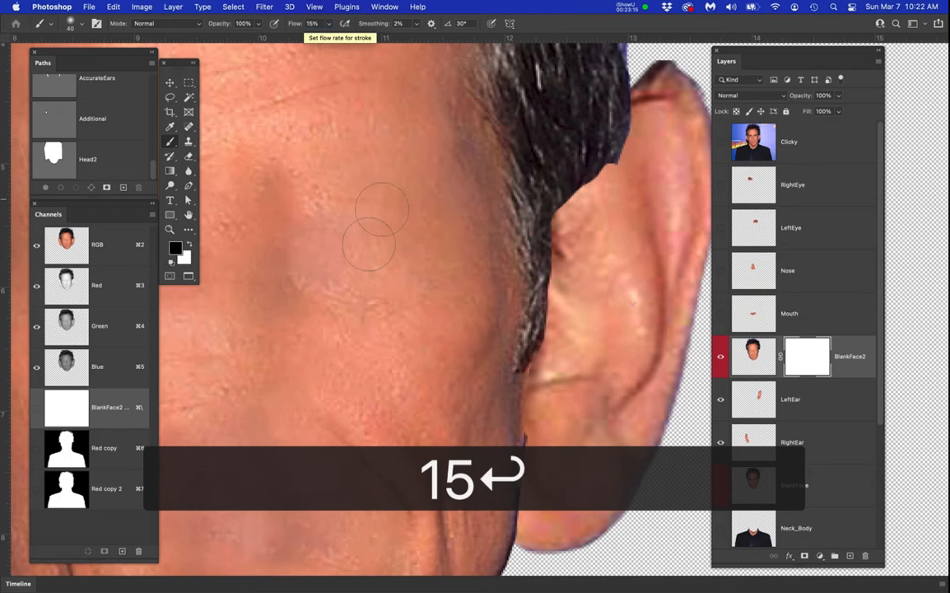
pyautogui.rightClick(367, 244)
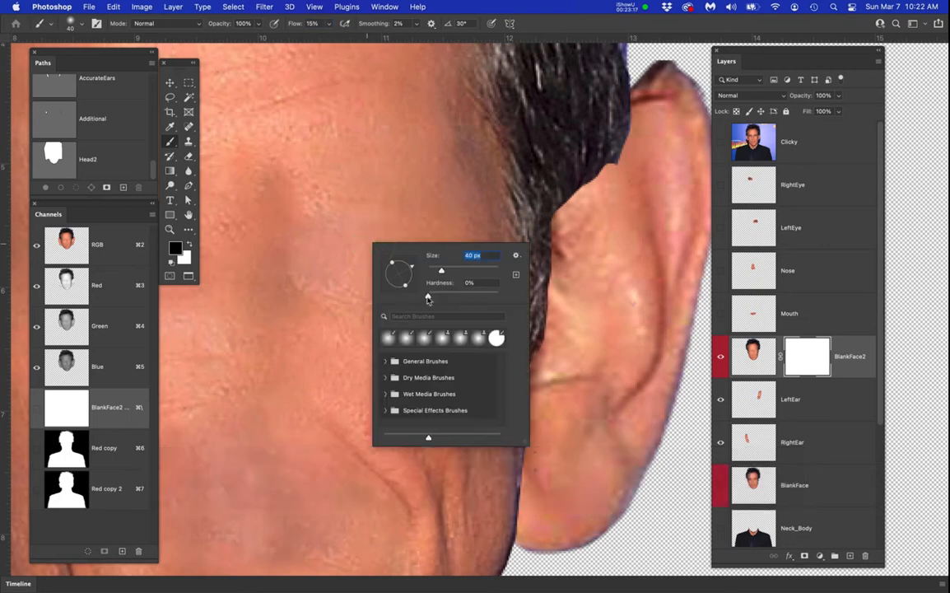
pyautogui.press('Return')
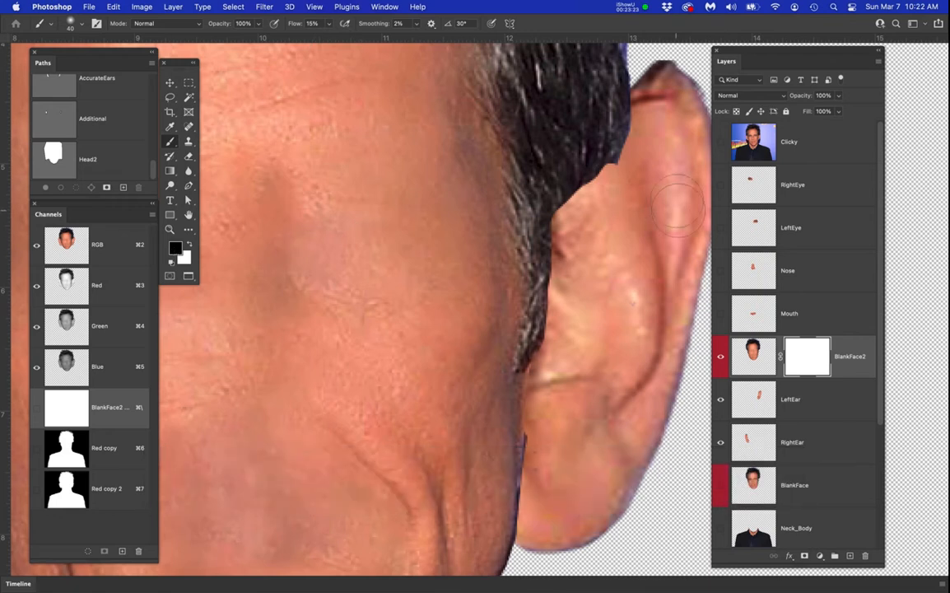
# Paint black on the BlankFace2 mask along the hairline beside the LeftEar, reducing the brush to 20 px
pyautogui.moveTo(632, 207)
pyautogui.mouseDown()
pyautogui.moveTo(639, 156)
pyautogui.moveTo(613, 194)
pyautogui.moveTo(593, 196)
pyautogui.moveTo(621, 179)
pyautogui.moveTo(580, 220)
pyautogui.moveTo(570, 214)
pyautogui.moveTo(565, 234)
pyautogui.moveTo(628, 166)
pyautogui.moveTo(644, 174)
pyautogui.moveTo(656, 153)
pyautogui.moveTo(652, 119)
pyautogui.mouseUp()
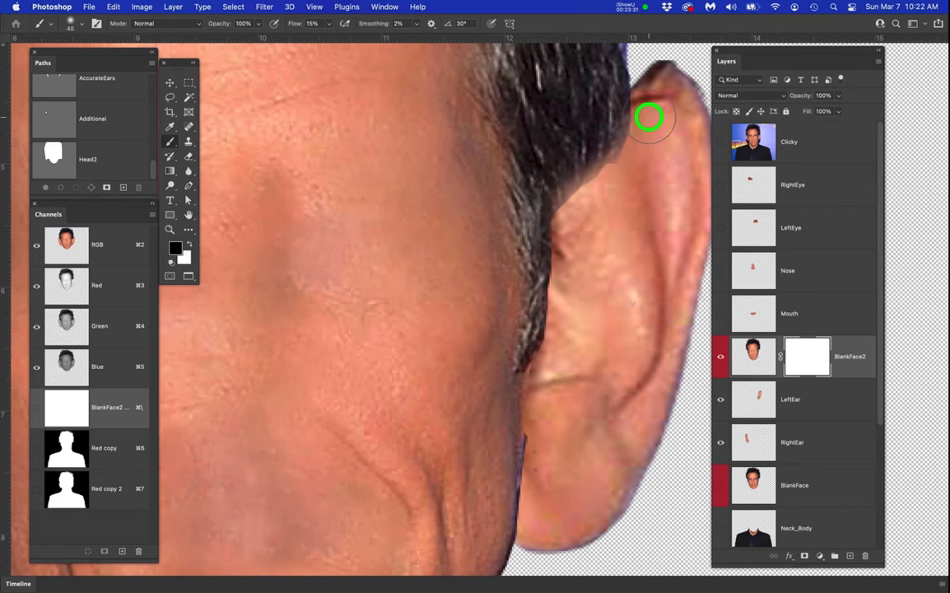
pyautogui.press('[')
pyautogui.press('[')
pyautogui.press('[')
pyautogui.press('[')
pyautogui.moveTo(640, 107)
pyautogui.mouseDown()
pyautogui.moveTo(622, 169)
pyautogui.moveTo(639, 100)
pyautogui.moveTo(618, 163)
pyautogui.moveTo(556, 220)
pyautogui.moveTo(561, 272)
pyautogui.moveTo(570, 263)
pyautogui.moveTo(570, 211)
pyautogui.moveTo(563, 237)
pyautogui.moveTo(553, 238)
pyautogui.moveTo(543, 300)
pyautogui.moveTo(545, 321)
pyautogui.moveTo(555, 319)
pyautogui.moveTo(548, 346)
pyautogui.moveTo(557, 282)
pyautogui.mouseUp()
# Mask out the dark cheek edge beside the LeftEar's lobe on the BlankFace2 mask with the 20 px brush
pyautogui.press('space')
pyautogui.moveTo(565, 428); pyautogui.dragTo(567, 284)
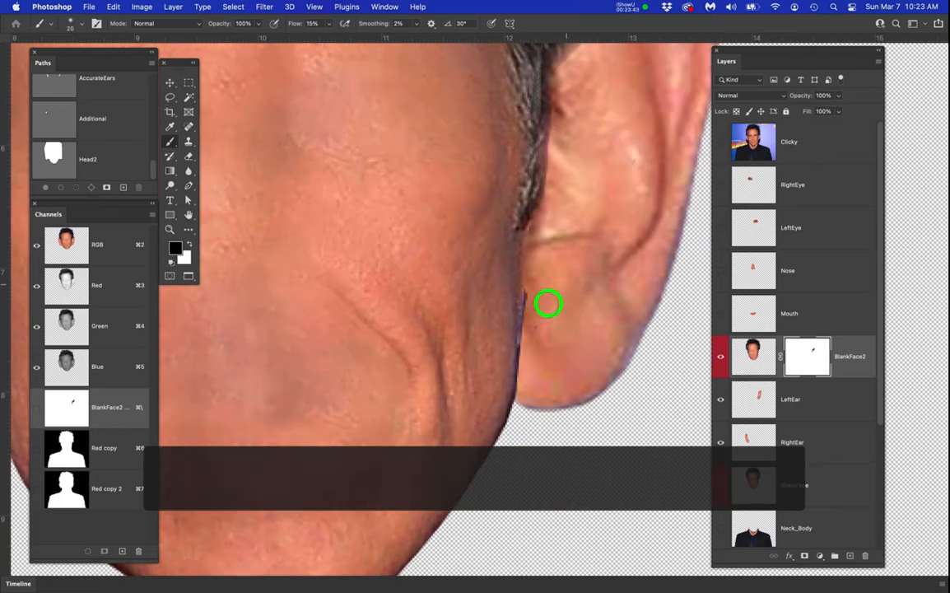
pyautogui.moveTo(524, 323)
pyautogui.mouseDown()
pyautogui.moveTo(520, 386)
pyautogui.moveTo(542, 284)
pyautogui.mouseUp()
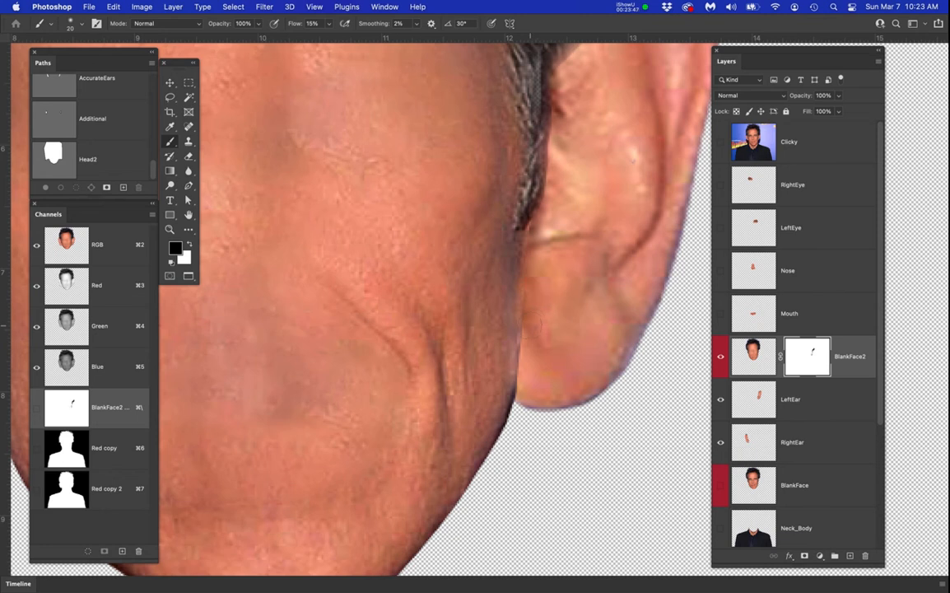
pyautogui.click(508, 368)
pyautogui.click(527, 336)
pyautogui.press('super+0')
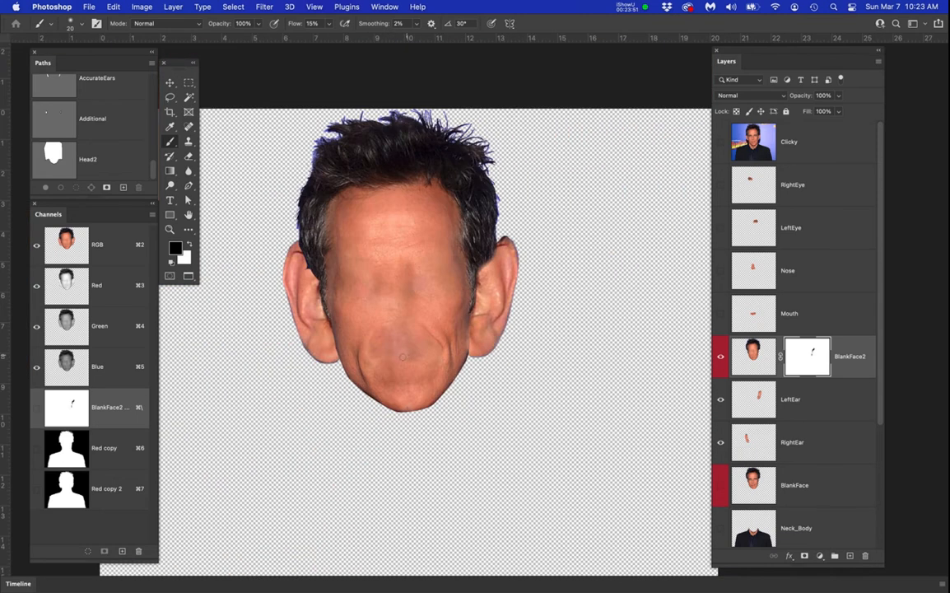
# Paint black on the BlankFace2 mask along the hairline and cheek edge to blend in the RightEar
pyautogui.click(509, 349)
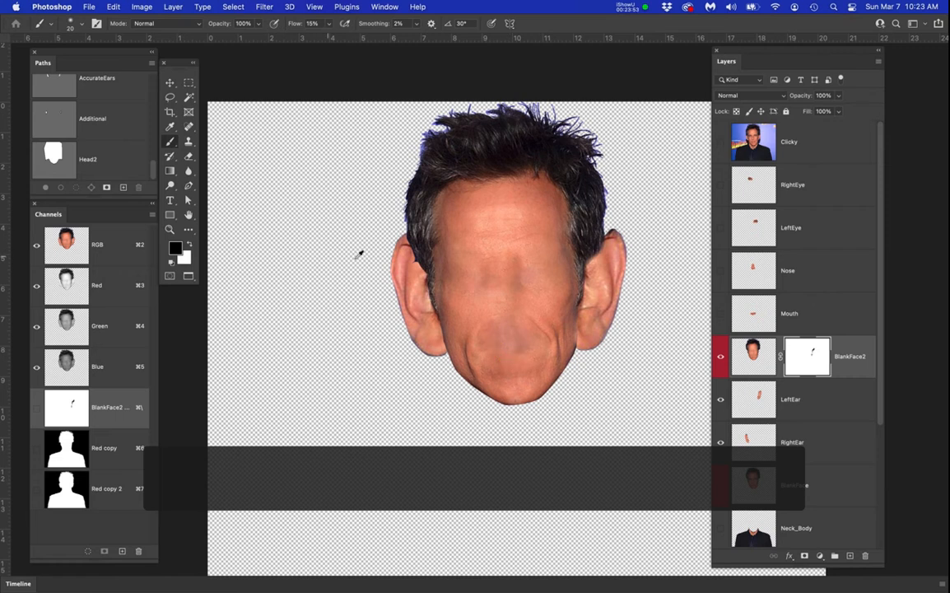
pyautogui.scroll(5, 411, 265)
pyautogui.click(413, 202)
pyautogui.moveTo(413, 202)
pyautogui.mouseDown()
pyautogui.moveTo(435, 253)
pyautogui.moveTo(413, 220)
pyautogui.moveTo(428, 260)
pyautogui.moveTo(398, 180)
pyautogui.moveTo(411, 194)
pyautogui.moveTo(391, 169)
pyautogui.moveTo(462, 297)
pyautogui.moveTo(463, 287)
pyautogui.moveTo(466, 343)
pyautogui.moveTo(468, 315)
pyautogui.moveTo(512, 492)
pyautogui.moveTo(501, 428)
pyautogui.mouseUp()
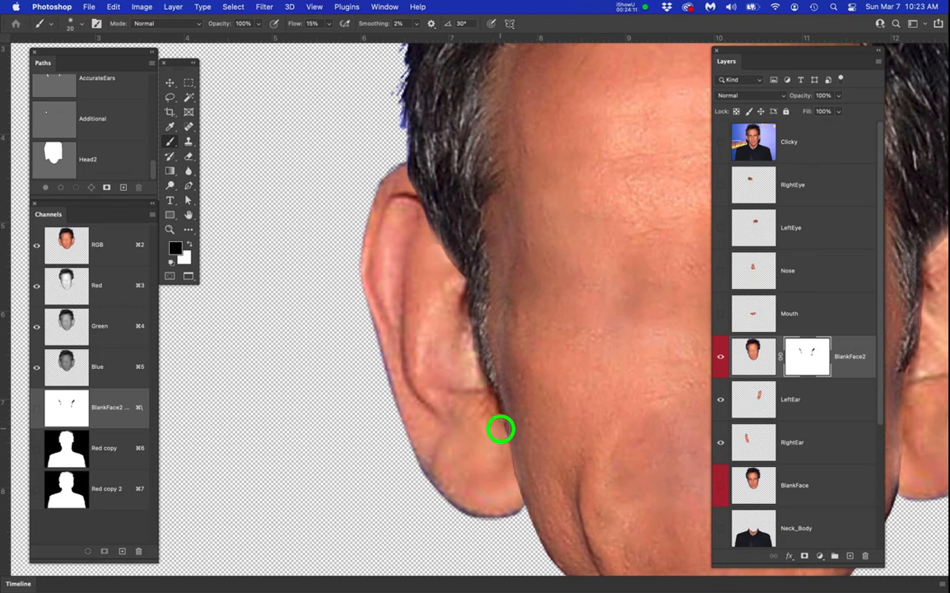
pyautogui.scroll(-5, 518, 401)
pyautogui.moveTo(600, 427); pyautogui.dragTo(411, 381)
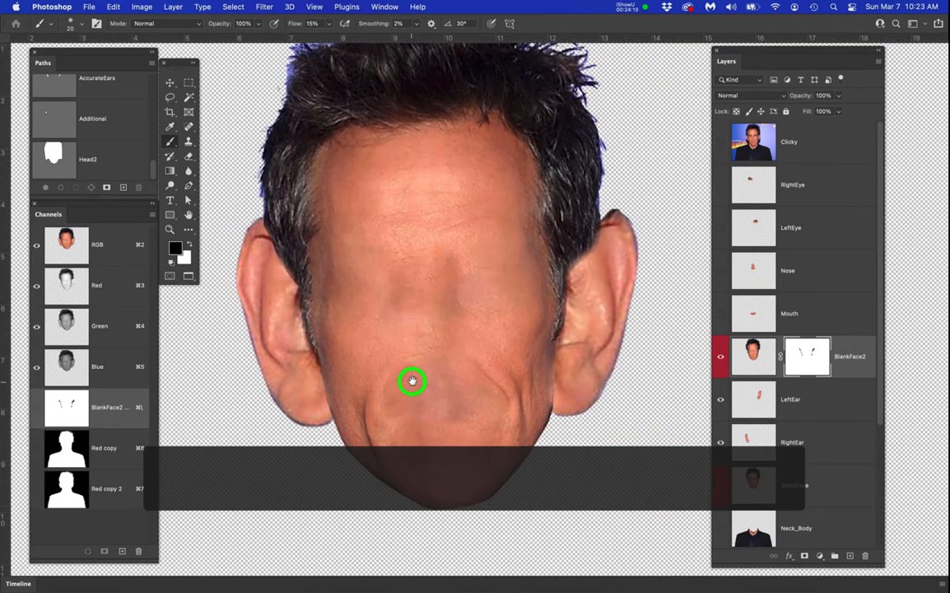
# Compare the enlarged ears with the original photo on the Clicky layer and inspect the dark tip of the LeftEar
pyautogui.click(720, 143)
pyautogui.click(720, 143)
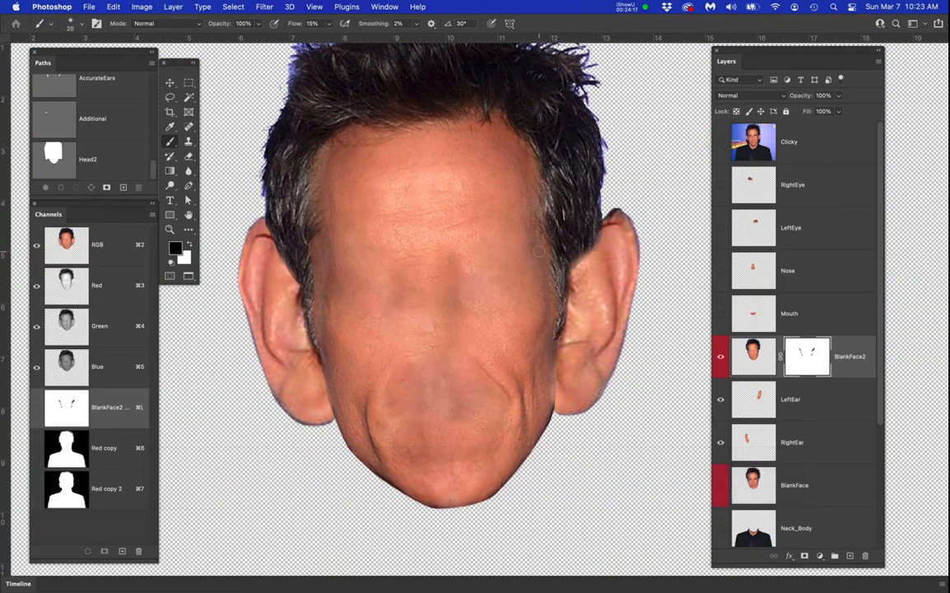
pyautogui.scroll(5, 611, 201)
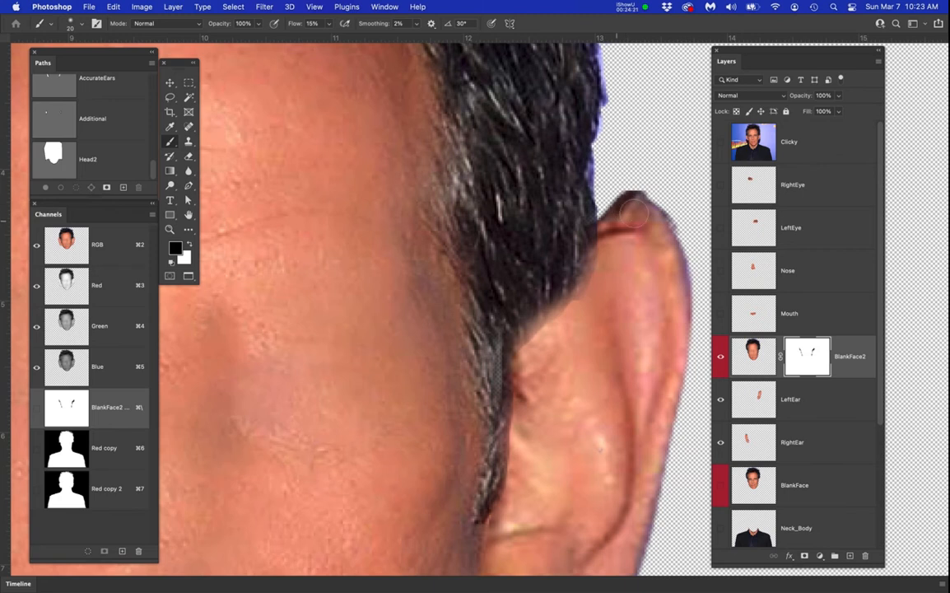
pyautogui.scroll(2, 643, 205)
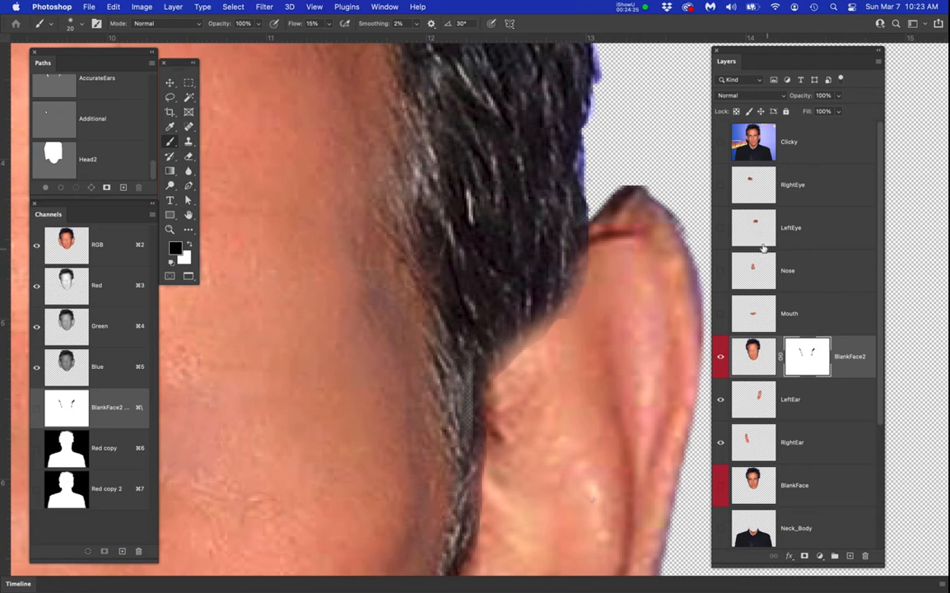
# Add a layer mask to the LeftEar layer, checking its visibility first to identify it
pyautogui.scroll(-2, 766, 274)
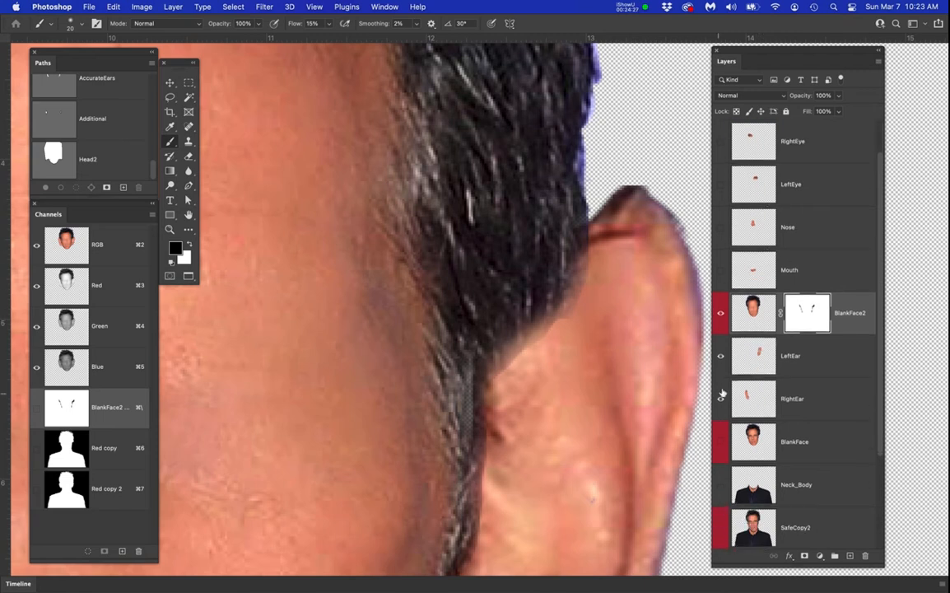
pyautogui.click(720, 355)
pyautogui.click(720, 356)
pyautogui.click(809, 356)
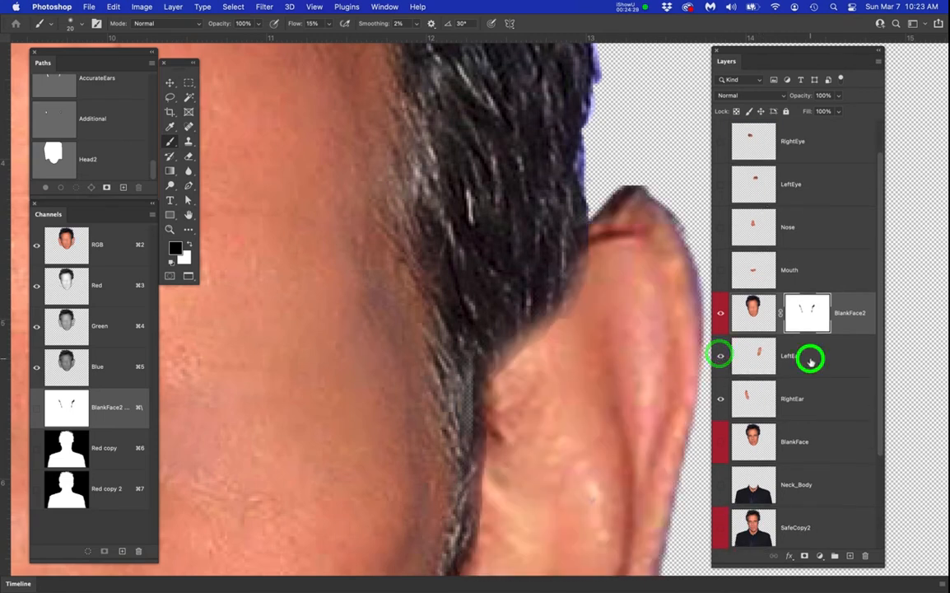
pyautogui.click(804, 555)
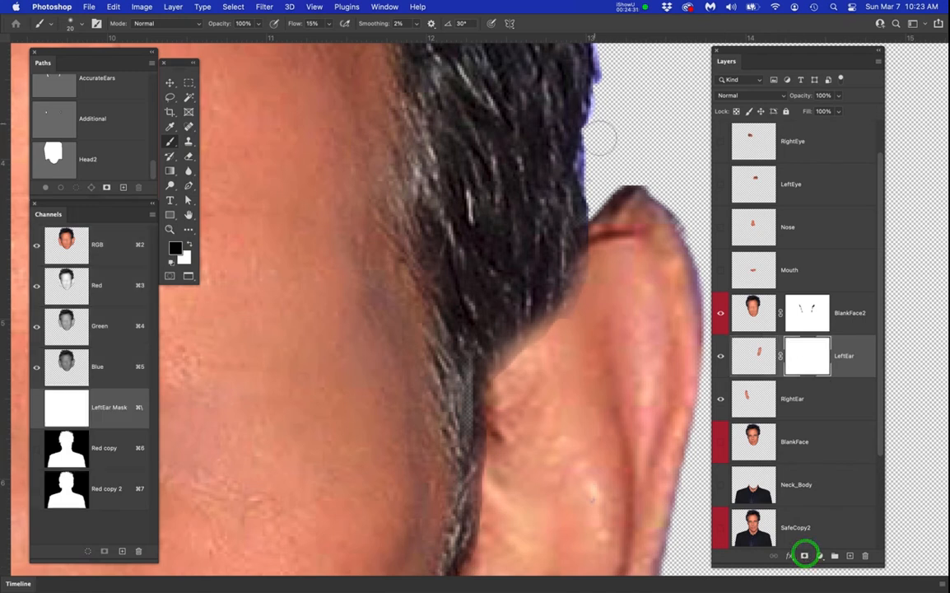
# Paint black on the LeftEar mask with a brush of up to 15 px to remove the dark hair at the ear's tip
pyautogui.press('[')
pyautogui.press('[')
pyautogui.press('[')
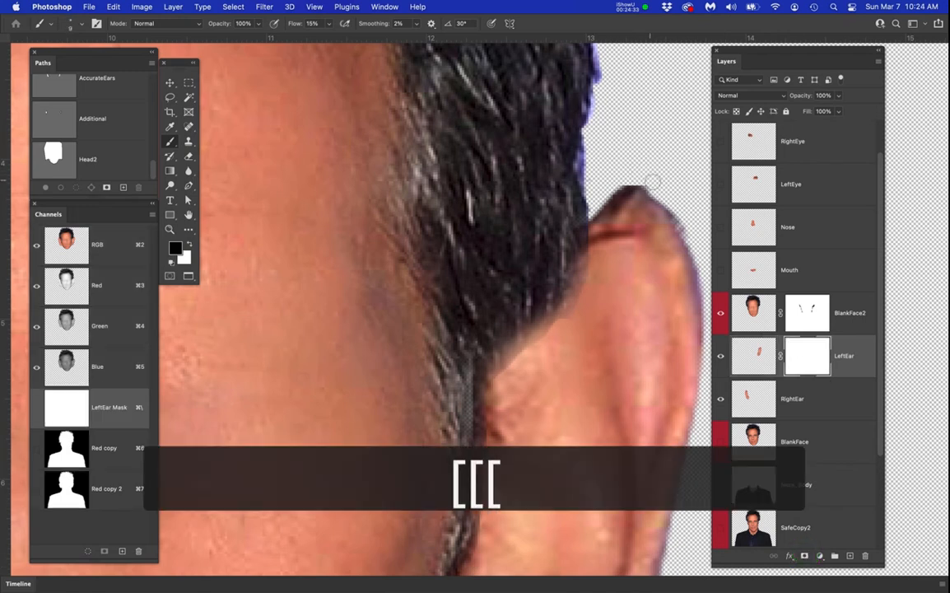
pyautogui.press(']')
pyautogui.press(']')
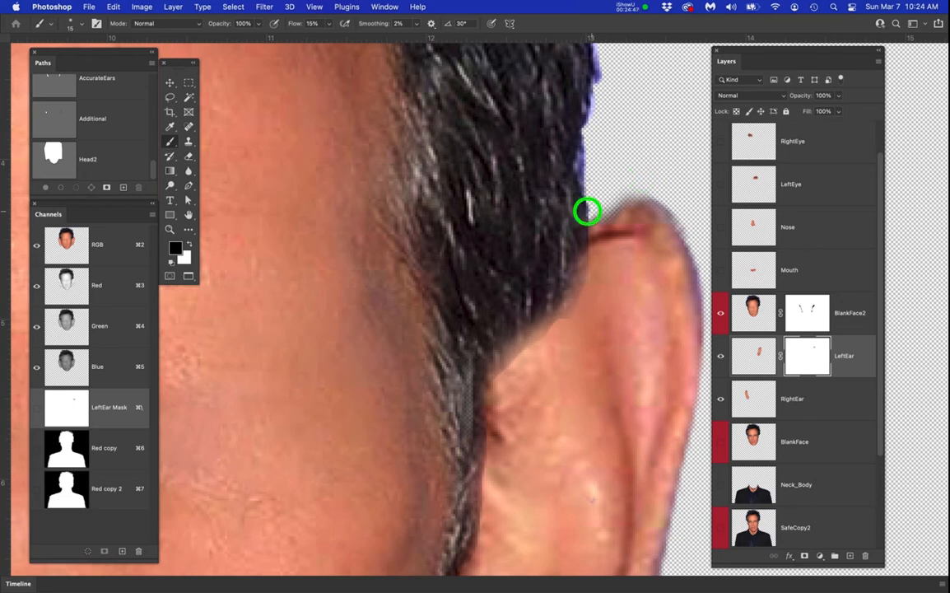
# Check the RightEar and the whole head, and save the document
pyautogui.scroll(-2, 517, 222)
pyautogui.moveTo(499, 227); pyautogui.dragTo(549, 219)
pyautogui.moveTo(471, 212); pyautogui.dragTo(562, 209)
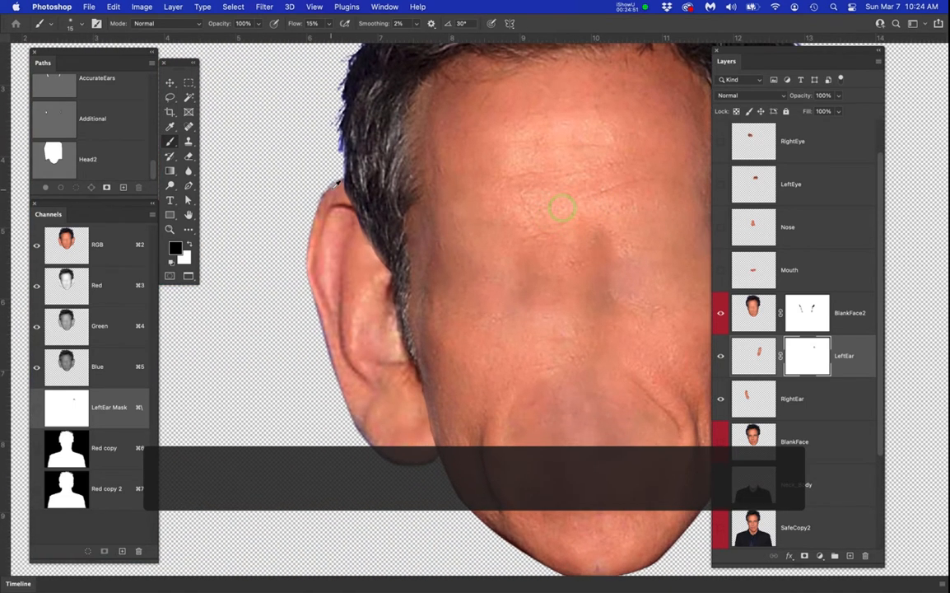
pyautogui.moveTo(629, 238); pyautogui.dragTo(511, 233)
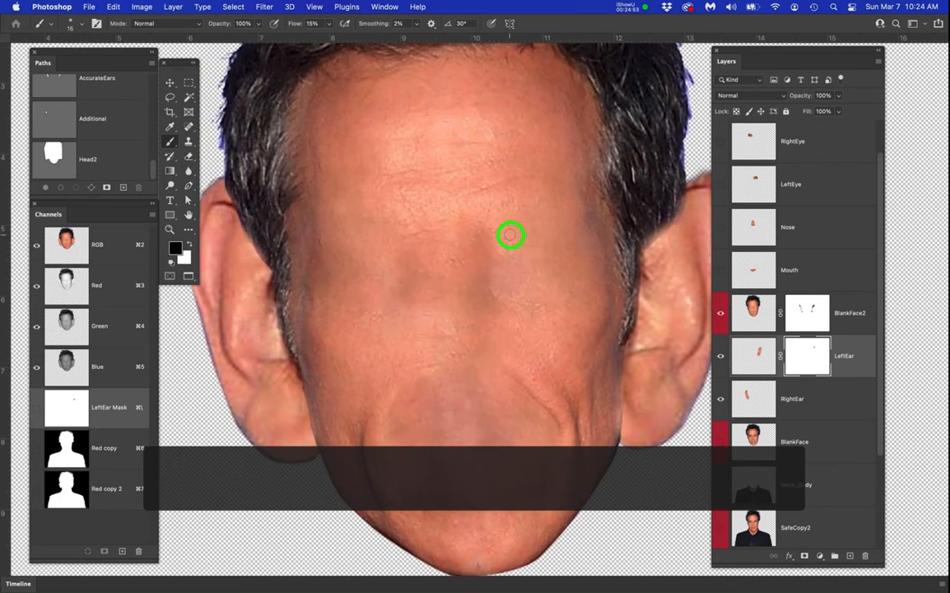
pyautogui.press('super+s')
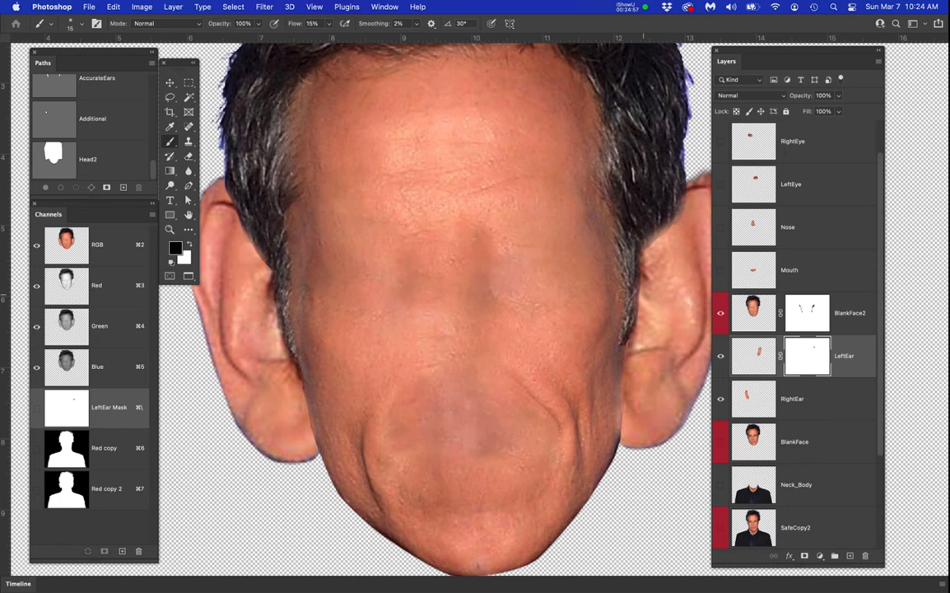
# Show the Neck_Body layer beneath the blank head
pyautogui.scroll(-1, 626, 290)
pyautogui.scroll(-3, 625, 291)
pyautogui.moveTo(589, 328)
pyautogui.mouseDown()
pyautogui.moveTo(526, 262)
pyautogui.moveTo(485, 254)
pyautogui.mouseUp()
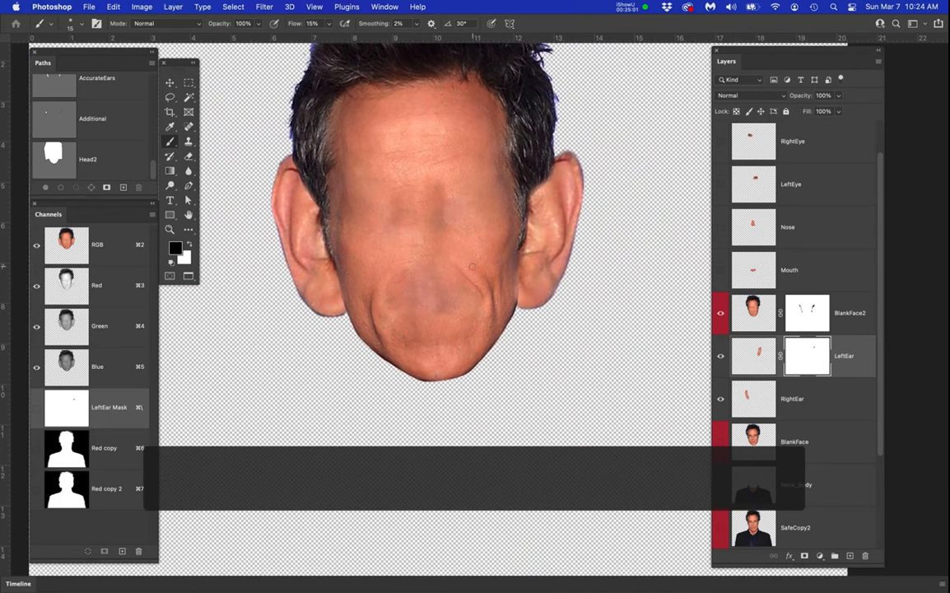
pyautogui.click(720, 486)
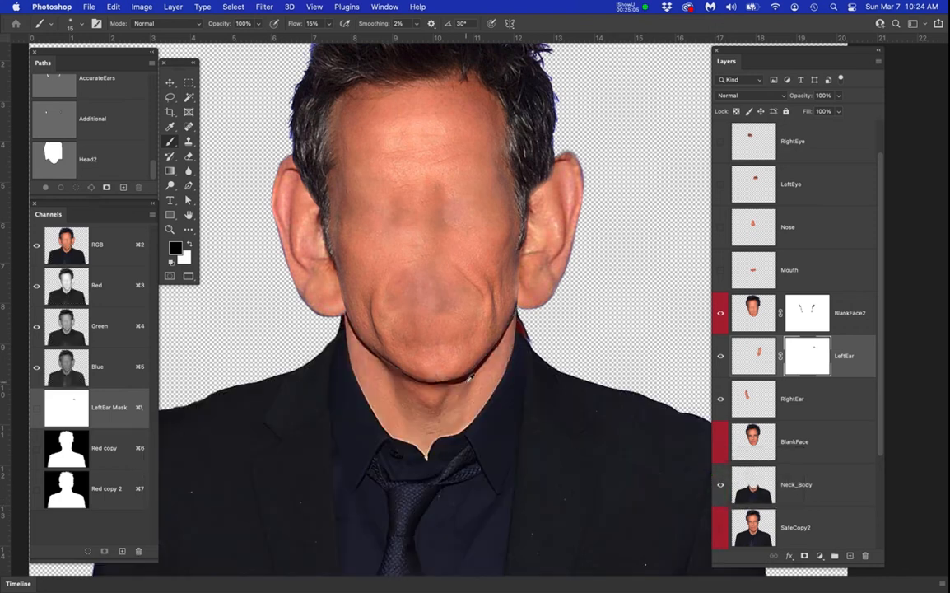
# Compare the whole big-eared figure with the original photo by toggling the Clicky layer's visibility
pyautogui.scroll(-3, 471, 377)
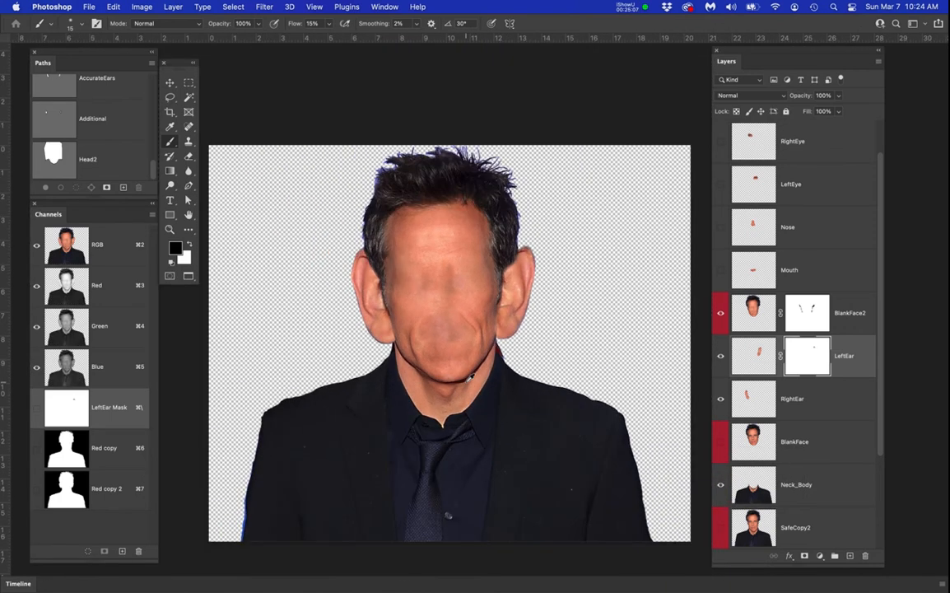
pyautogui.scroll(1, 795, 143)
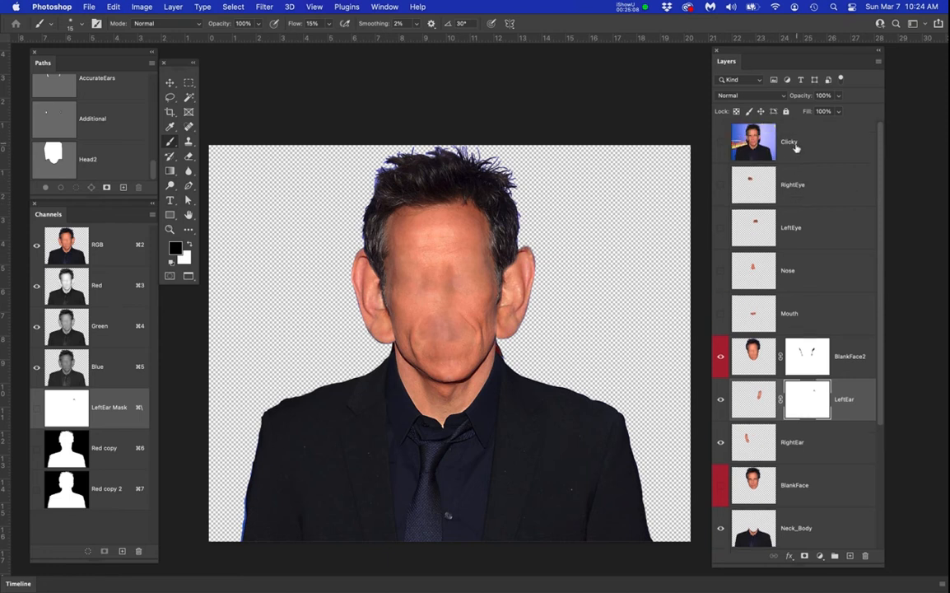
pyautogui.click(719, 148)
pyautogui.click(718, 148)
pyautogui.click(718, 148)
pyautogui.click(717, 147)
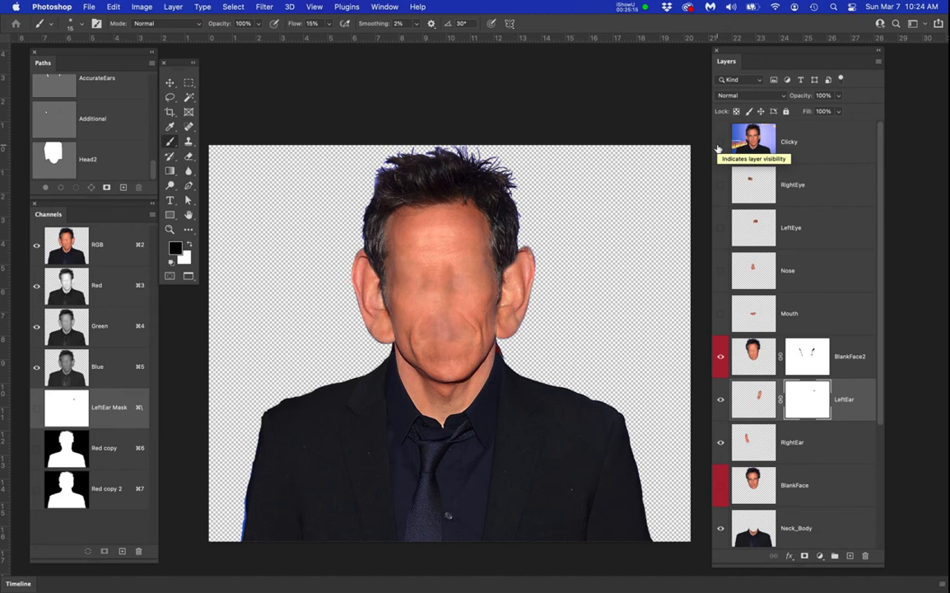
pyautogui.click(719, 148)
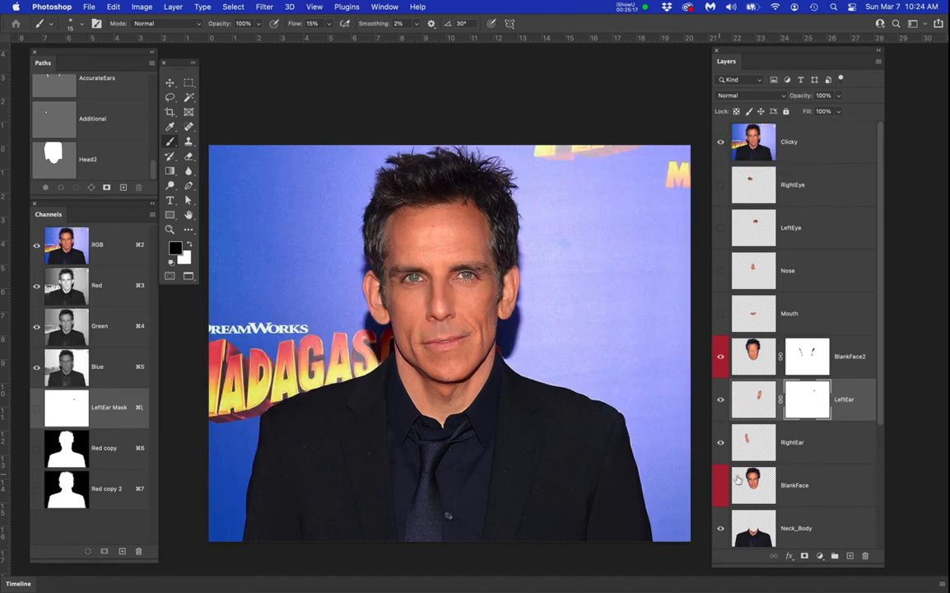
pyautogui.scroll(-1, 748, 479)
pyautogui.scroll(-2, 748, 480)
pyautogui.click(825, 463)
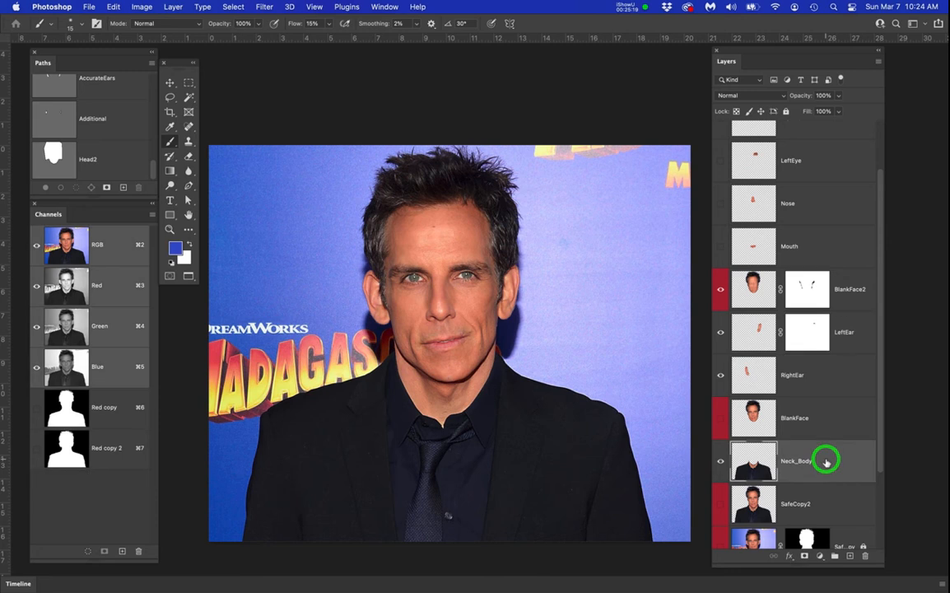
pyautogui.press('super+t')
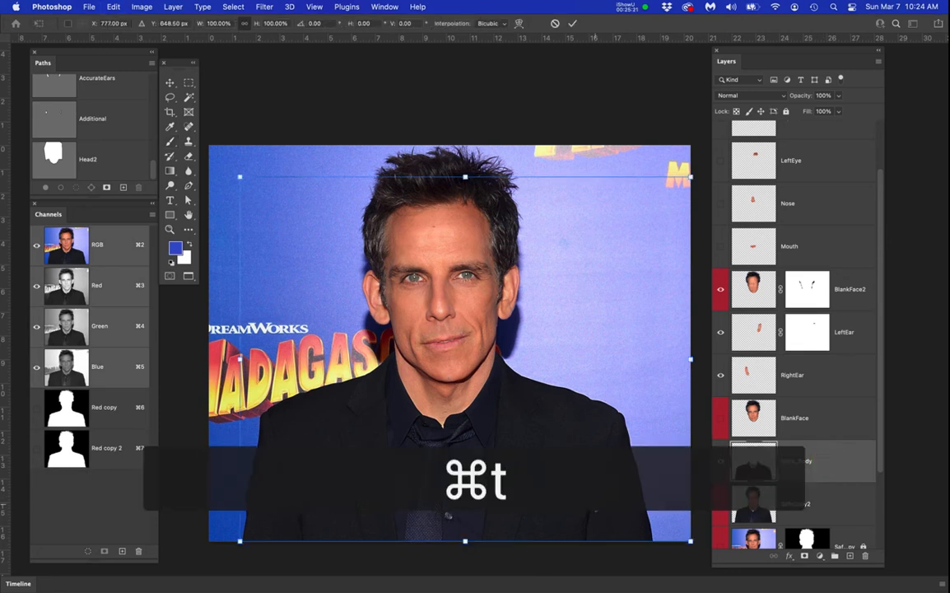
pyautogui.press('Return')
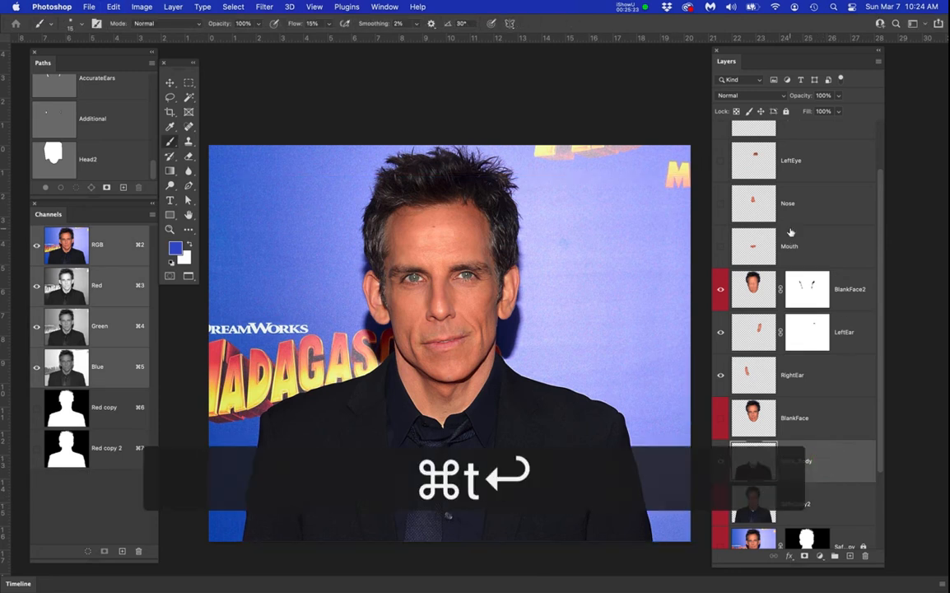
# Hide the Clicky reference photo to reveal the caricature's head and body
pyautogui.scroll(2, 774, 230)
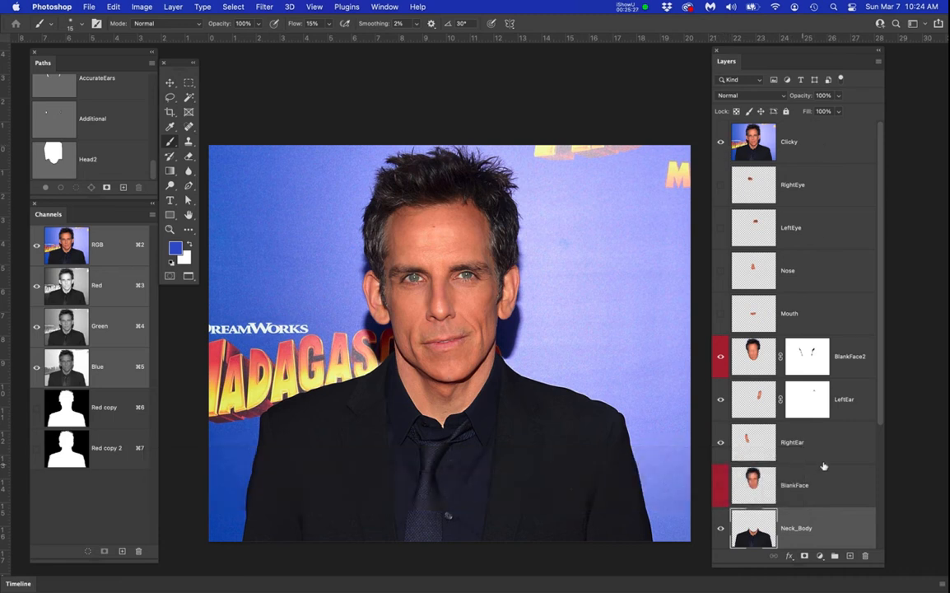
pyautogui.click(721, 144)
pyautogui.moveTo(523, 285)
pyautogui.mouseDown()
pyautogui.moveTo(526, 195)
pyautogui.moveTo(521, 290)
pyautogui.mouseUp()
pyautogui.scroll(2, 481, 260)
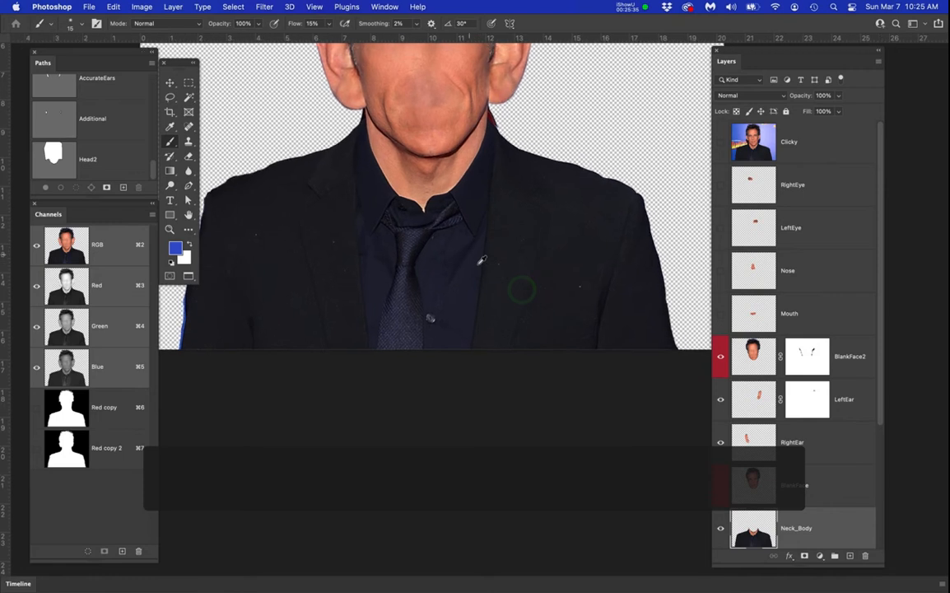
# Free-transform the Neck_Body layer to 61% width and about 69% height, and position it beneath the chin
pyautogui.click(836, 520)
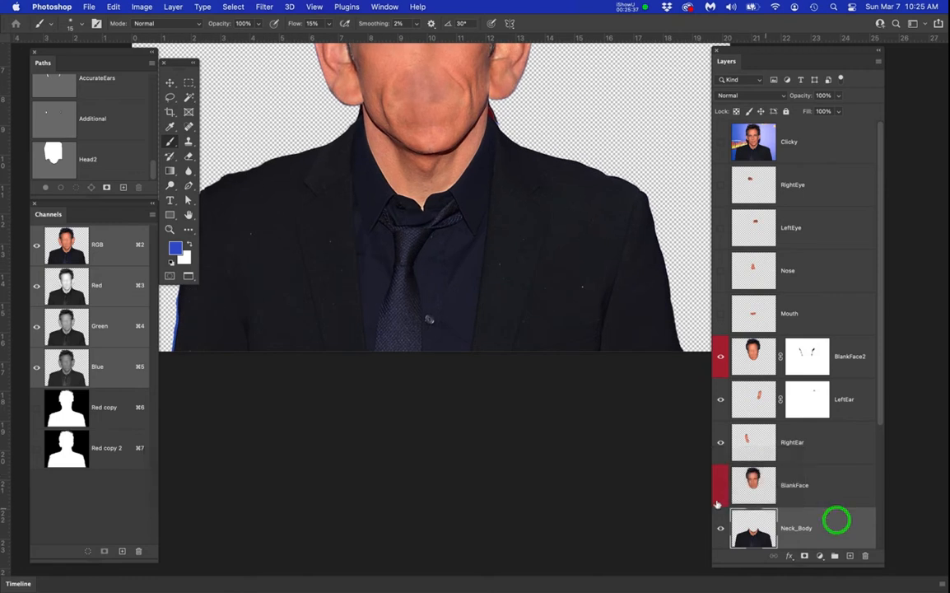
pyautogui.press('super+t')
pyautogui.press('super+minus')
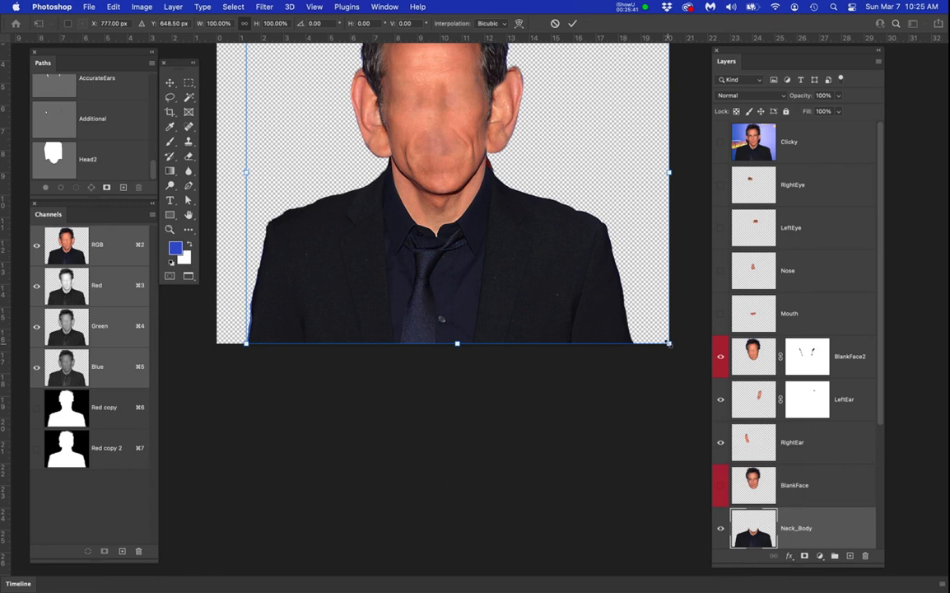
pyautogui.moveTo(669, 343); pyautogui.dragTo(585, 275)
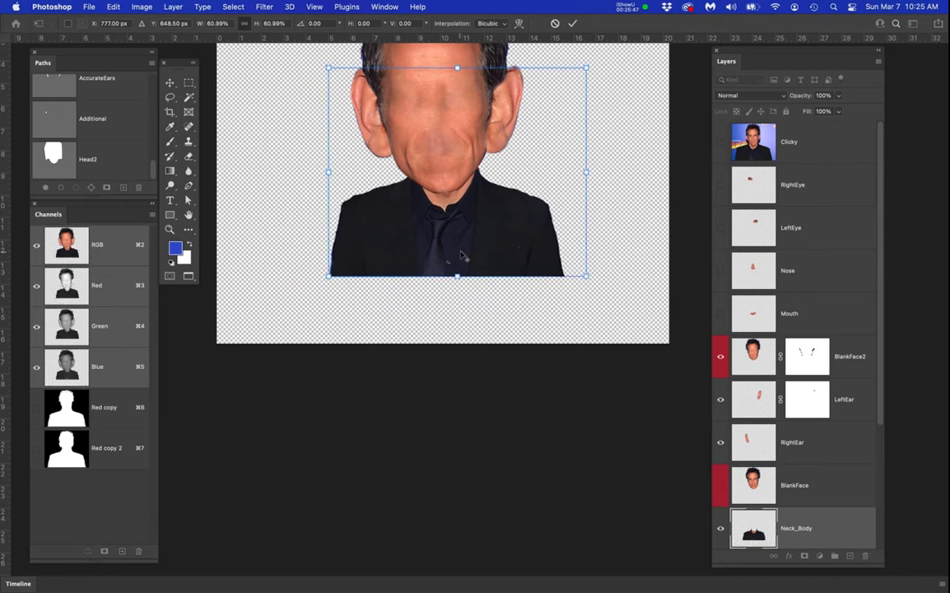
pyautogui.scroll(3, 462, 254)
pyautogui.moveTo(501, 264)
pyautogui.mouseDown()
pyautogui.moveTo(494, 282)
pyautogui.moveTo(492, 268)
pyautogui.mouseUp()
pyautogui.moveTo(444, 291)
pyautogui.mouseDown()
pyautogui.moveTo(438, 329)
pyautogui.moveTo(460, 269)
pyautogui.mouseUp()
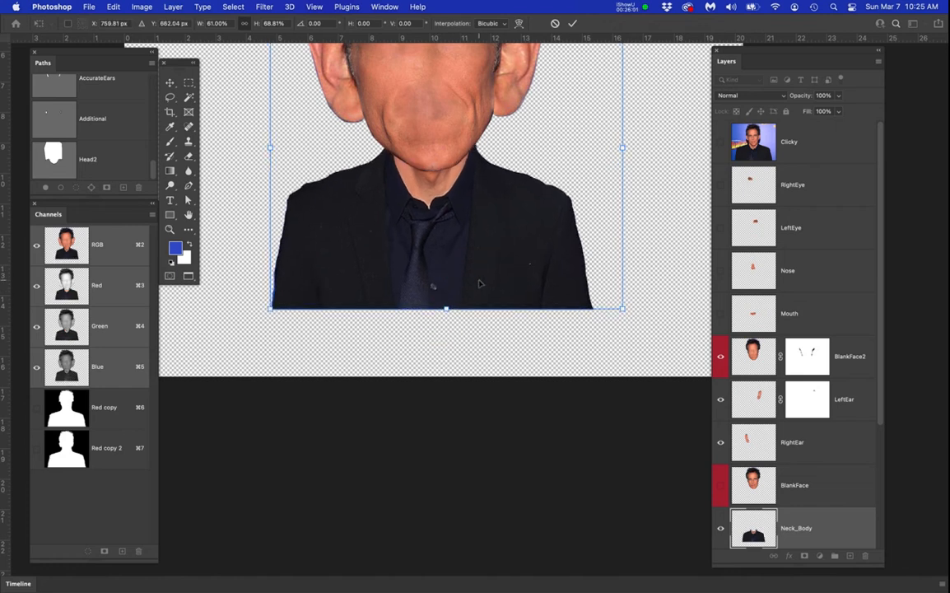
pyautogui.press('Return')
# Check where the shrunken neck and body meet the chin, and save the document
pyautogui.scroll(-5, 449, 265)
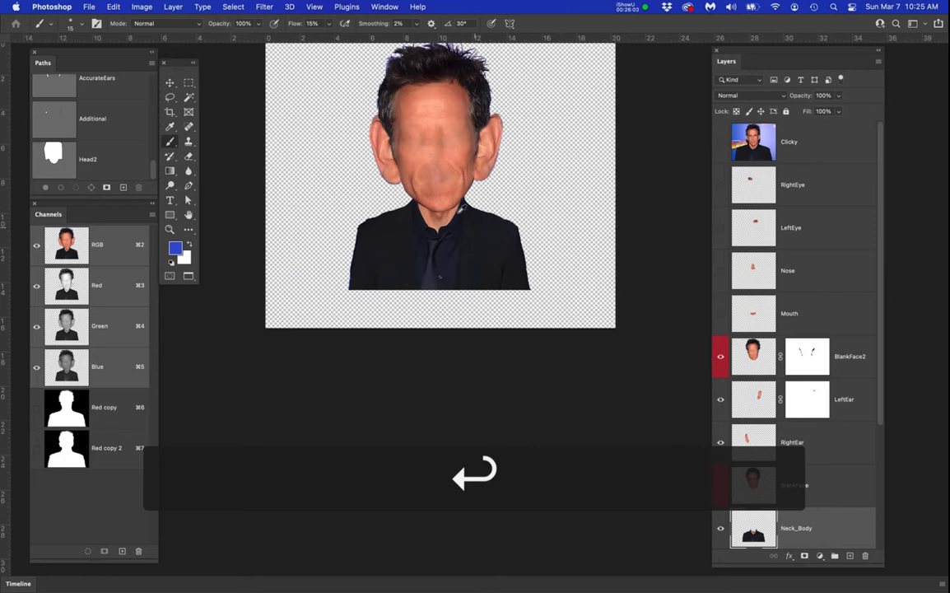
pyautogui.scroll(3, 447, 209)
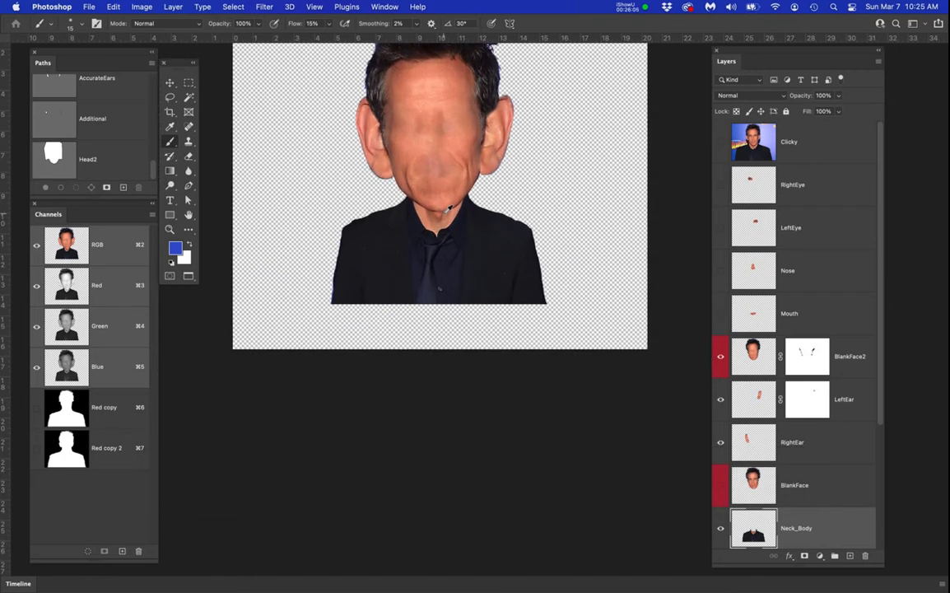
pyautogui.scroll(5, 447, 209)
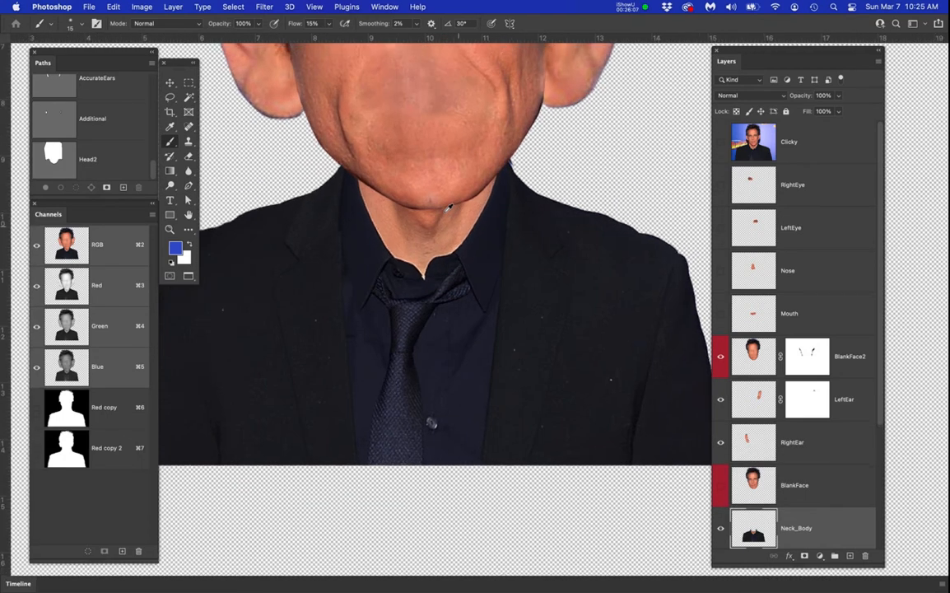
pyautogui.scroll(-4, 449, 209)
pyautogui.moveTo(449, 202); pyautogui.dragTo(439, 294)
pyautogui.press('super+s')
# Compare the caricature's head and smaller body with the original photo on the Clicky layer
pyautogui.scroll(3, 448, 235)
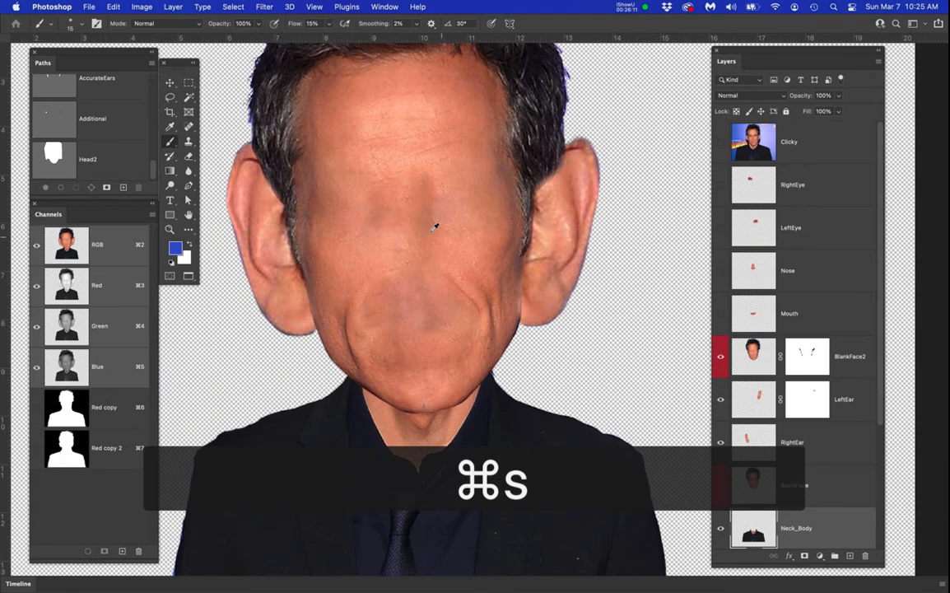
pyautogui.click(722, 143)
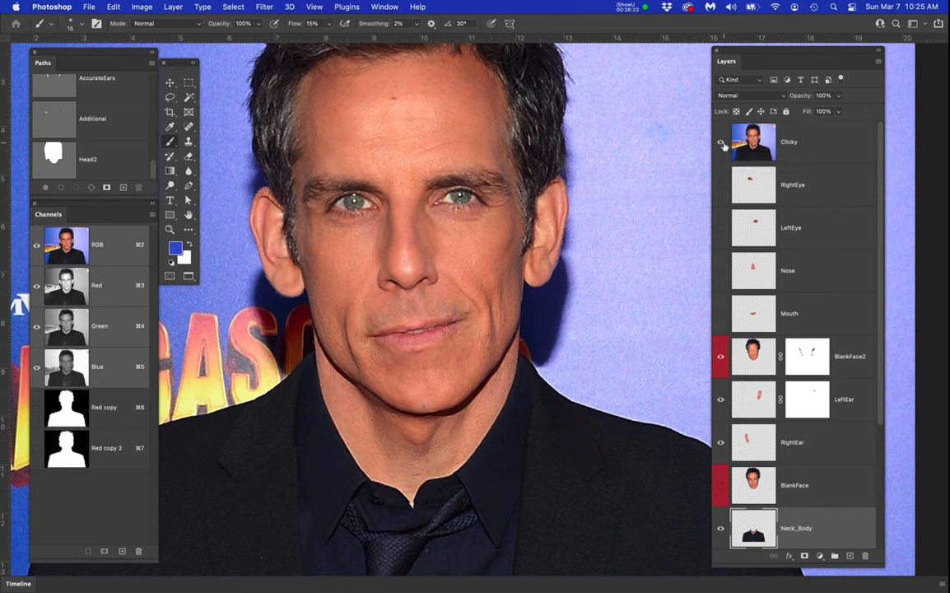
pyautogui.click(722, 144)
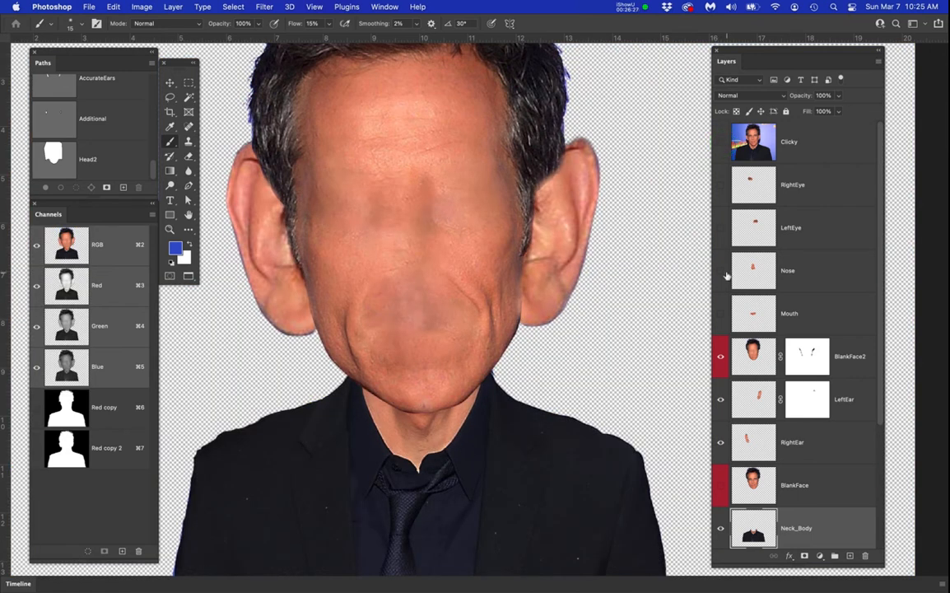
# Show the RightEye layer and check its cut-out edges with and without the BlankFace2 layer behind it
pyautogui.click(721, 185)
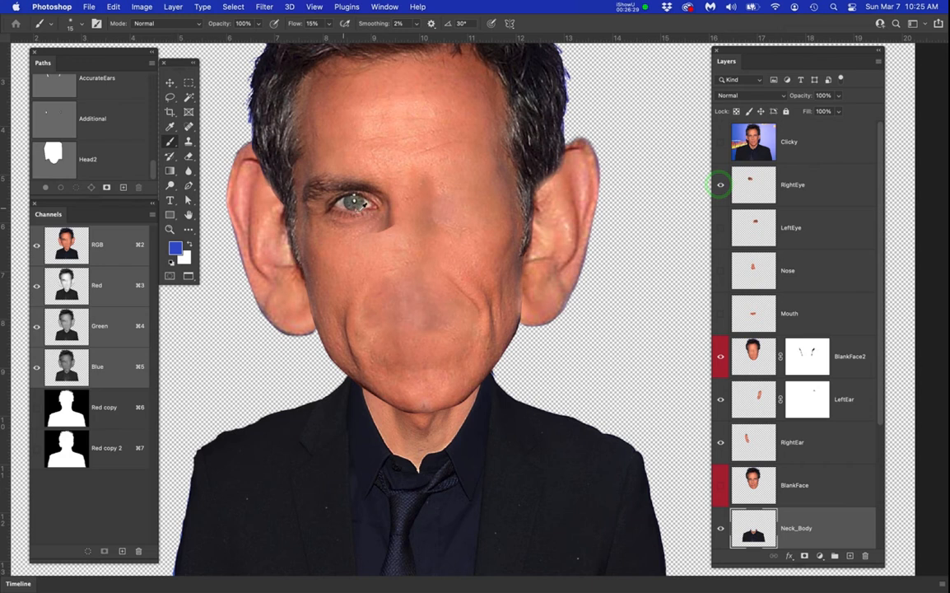
pyautogui.scroll(3, 354, 200)
pyautogui.click(721, 356)
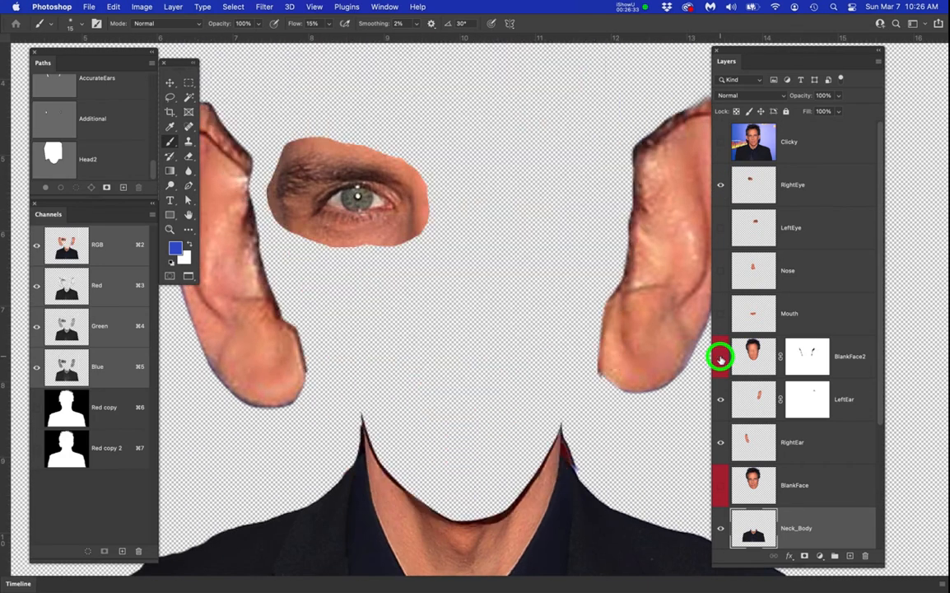
pyautogui.click(720, 357)
pyautogui.click(721, 357)
pyautogui.click(721, 358)
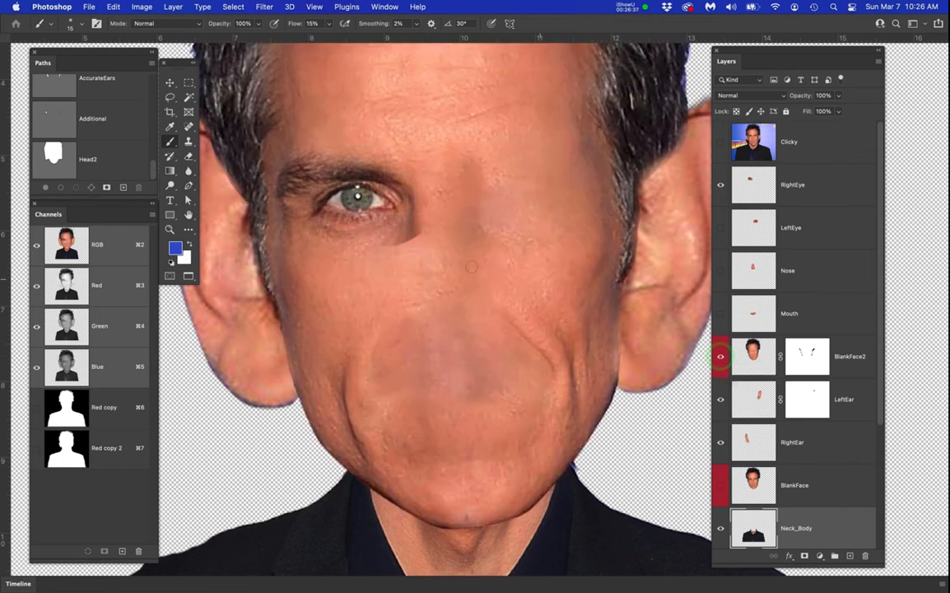
# Free-transform the RightEye layer to enlarge it slightly and position it over the blank face's eye area
pyautogui.scroll(2, 406, 225)
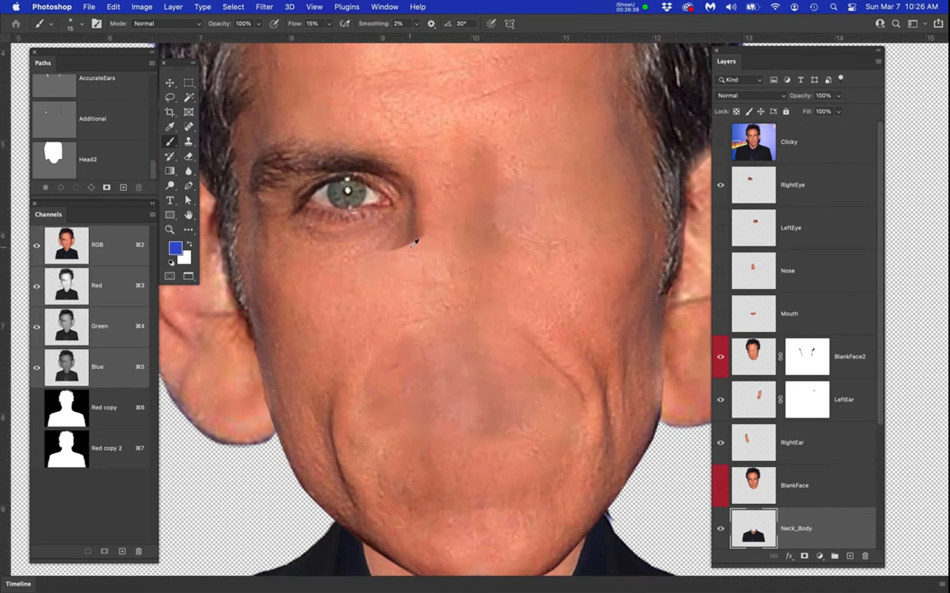
pyautogui.scroll(-4, 414, 241)
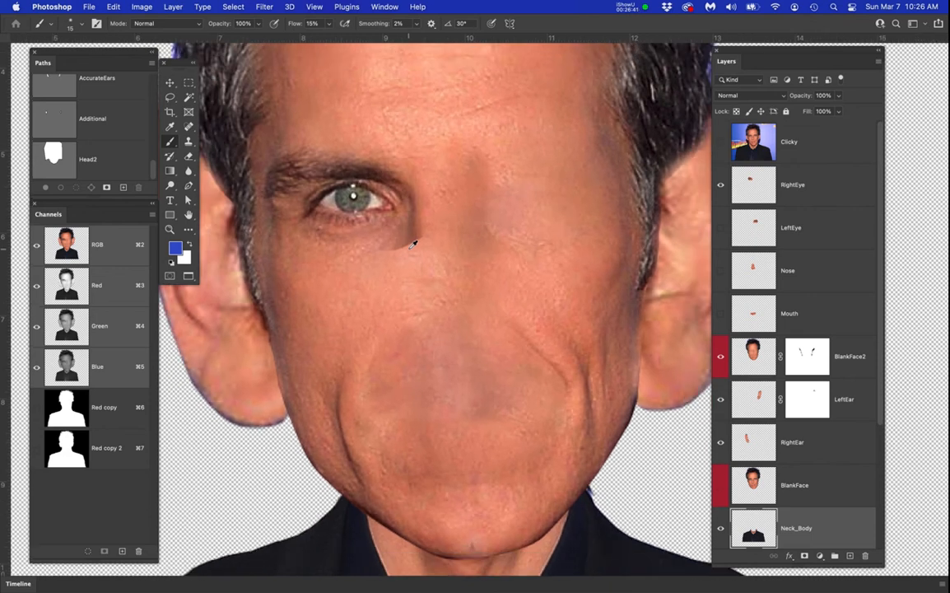
pyautogui.click(815, 191)
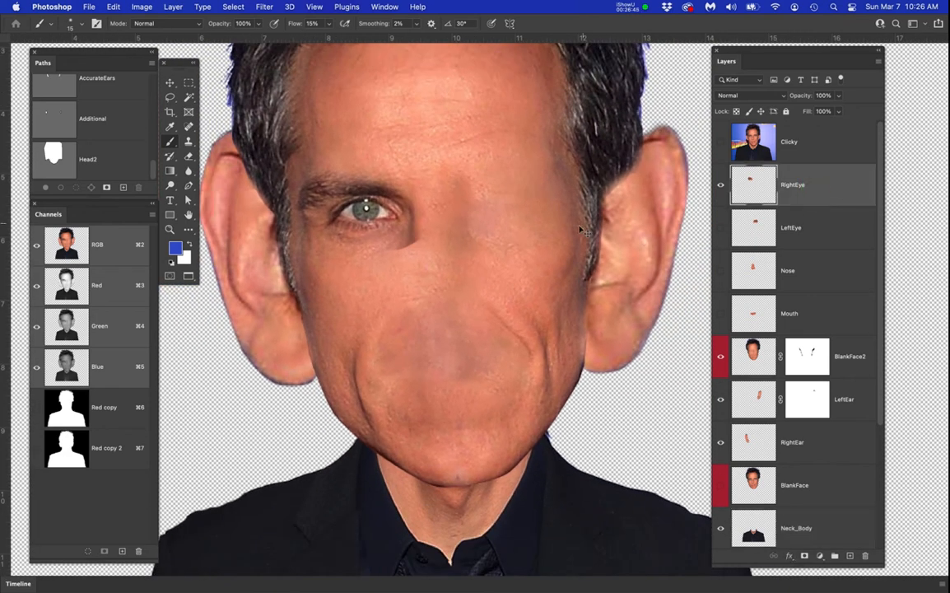
pyautogui.press('super+t')
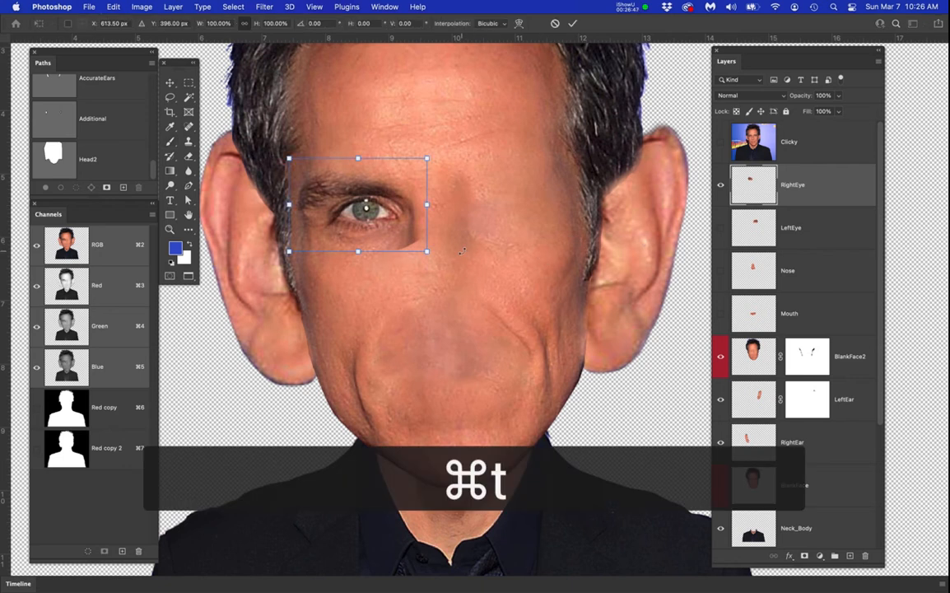
pyautogui.moveTo(426, 252); pyautogui.dragTo(437, 262)
pyautogui.moveTo(441, 266); pyautogui.dragTo(409, 240)
pyautogui.press('Return')
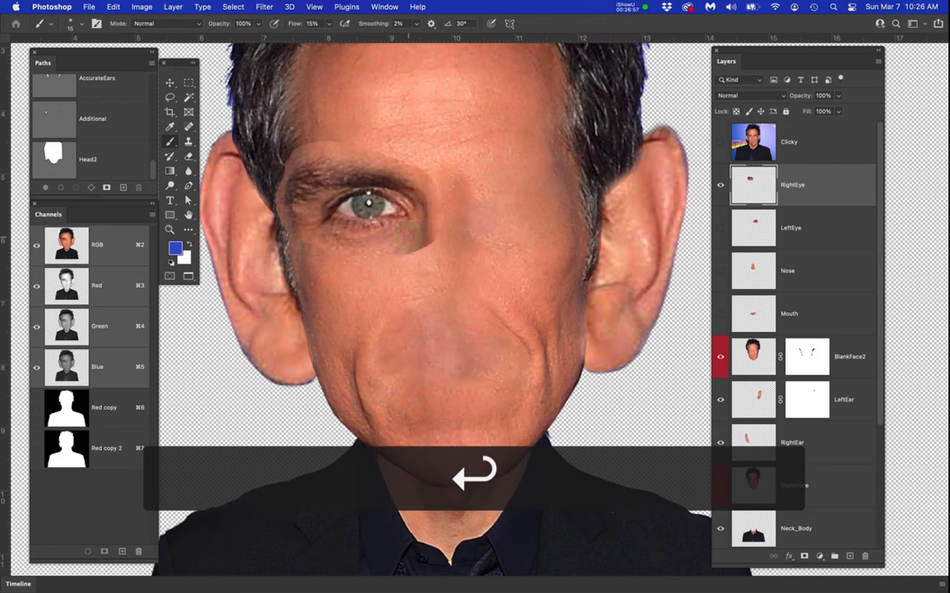
# Compare the enlarged right eye's size and placement with the original photo on the Clicky layer
pyautogui.press('v')
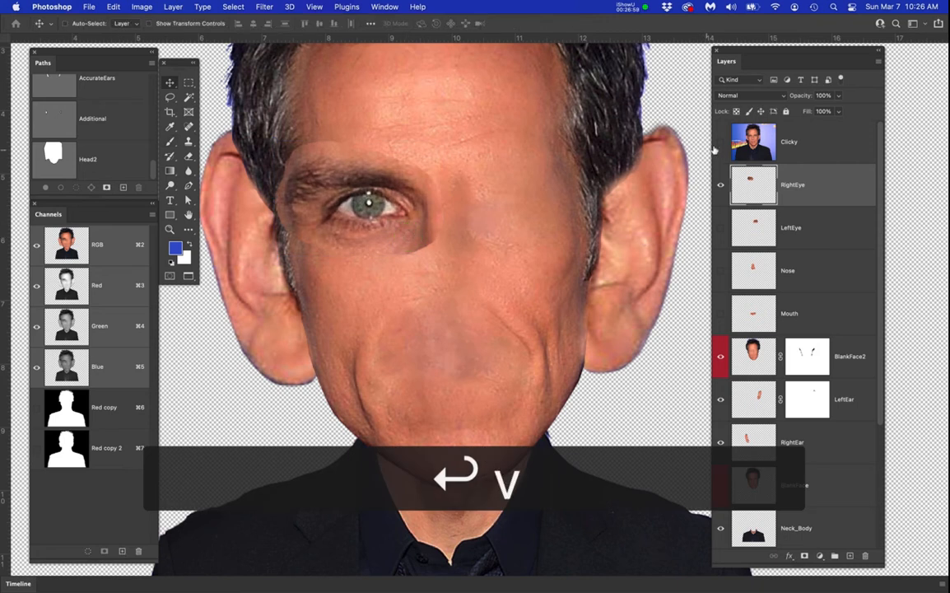
pyautogui.click(721, 143)
pyautogui.click(721, 143)
pyautogui.click(721, 144)
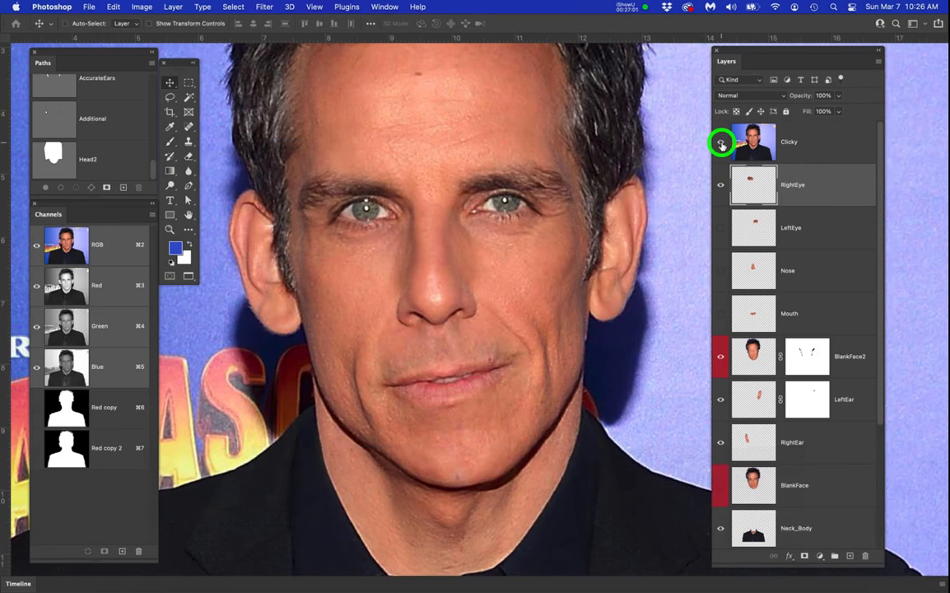
pyautogui.click(721, 143)
pyautogui.click(722, 144)
pyautogui.click(722, 143)
pyautogui.click(721, 143)
# Nudge the RightEye layer slightly downward and check its alignment against the original photo on the Clicky layer
pyautogui.moveTo(382, 218); pyautogui.dragTo(370, 216)
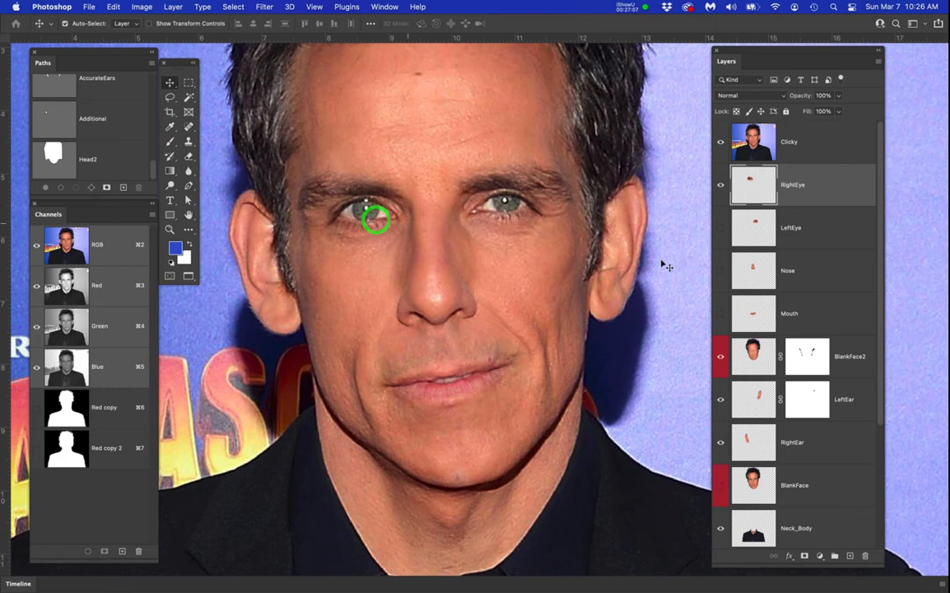
pyautogui.press('super+z')
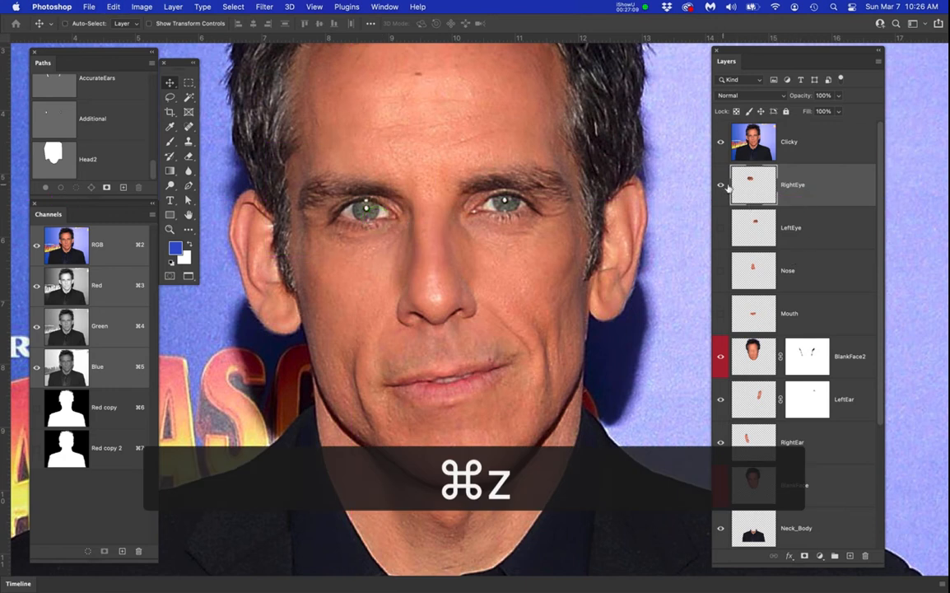
pyautogui.click(720, 141)
pyautogui.moveTo(412, 204); pyautogui.dragTo(410, 210)
pyautogui.click(721, 142)
pyautogui.click(721, 141)
pyautogui.click(721, 142)
pyautogui.click(721, 142)
pyautogui.click(721, 142)
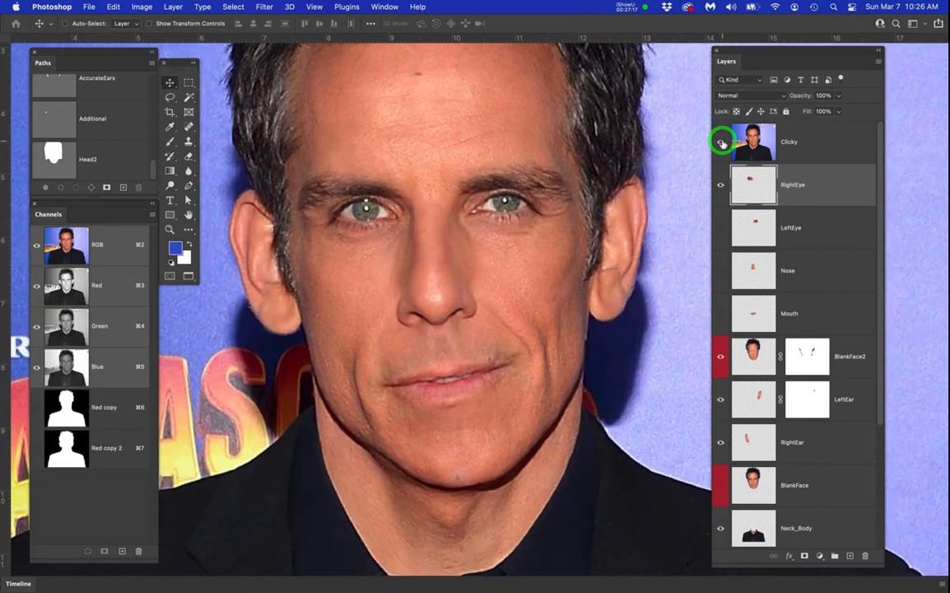
# Show the LeftEye layer with Clicky hidden, free-transform it to about 123%, and position it level with the right eye
pyautogui.click(810, 232)
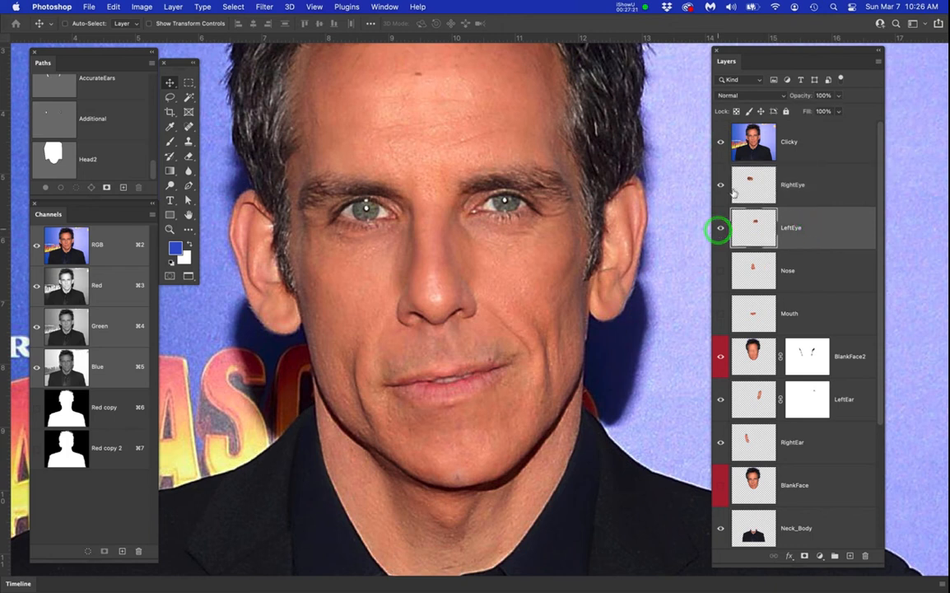
pyautogui.click(721, 143)
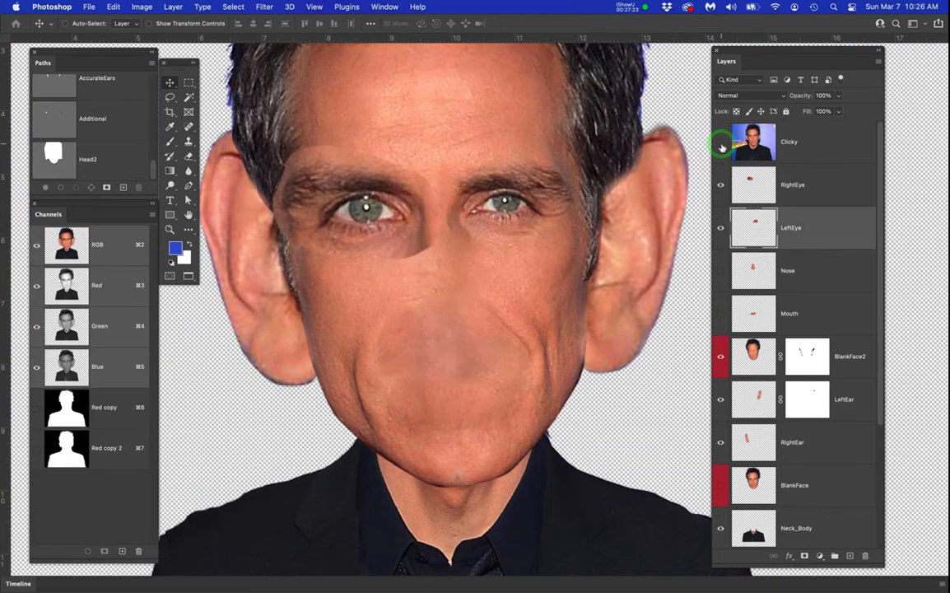
pyautogui.press('super+t')
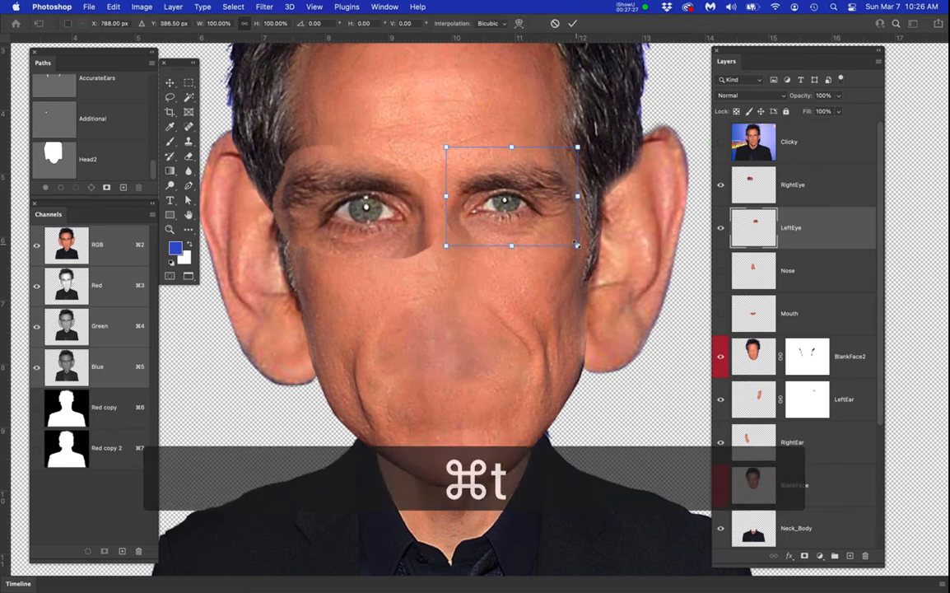
pyautogui.moveTo(578, 245); pyautogui.dragTo(593, 258)
pyautogui.moveTo(534, 228); pyautogui.dragTo(538, 225)
pyautogui.press('Return')
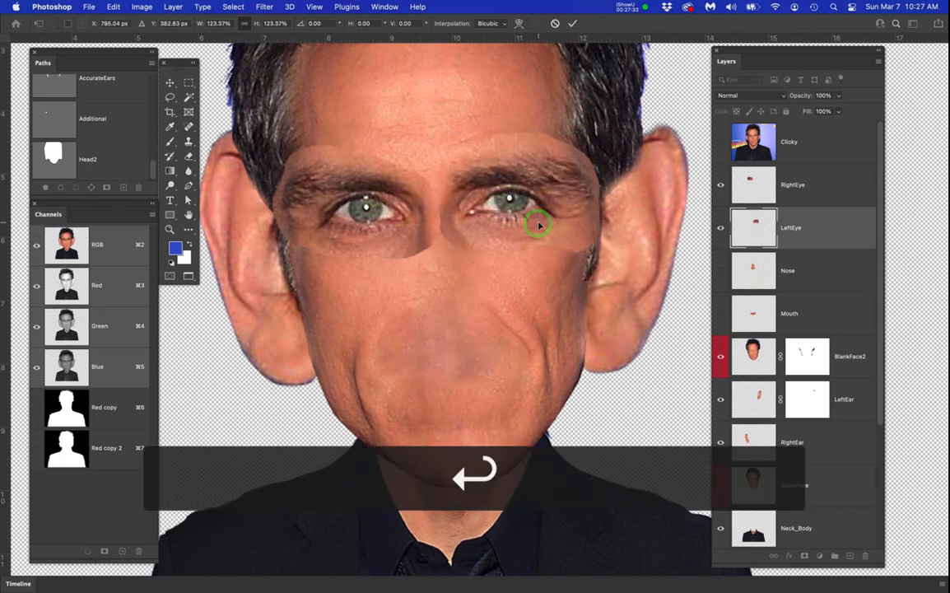
# Compare both enlarged eyes with the original photo on the Clicky layer and examine their visible cut-out edges
pyautogui.click(722, 145)
pyautogui.click(722, 145)
pyautogui.click(722, 145)
pyautogui.click(722, 144)
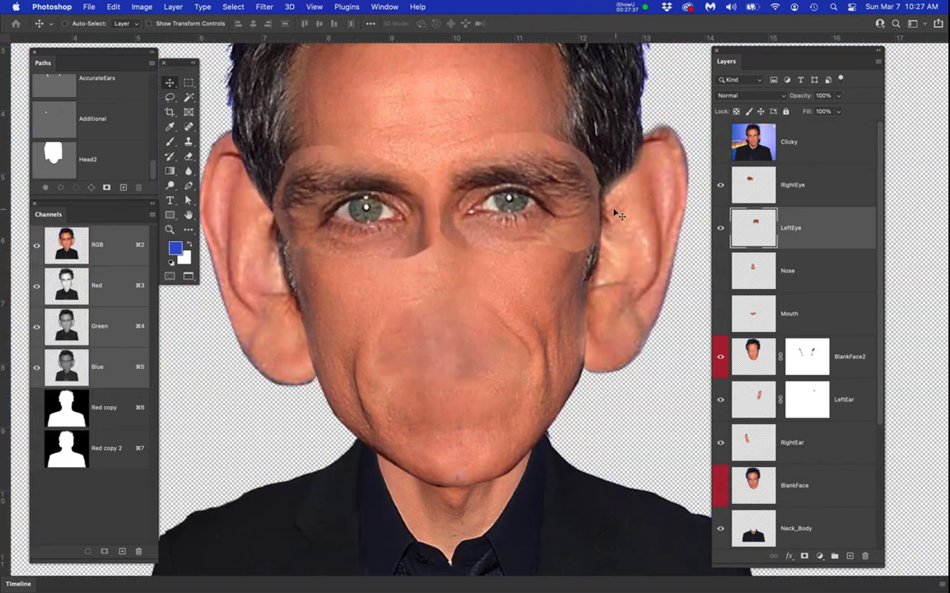
pyautogui.scroll(2, 574, 196)
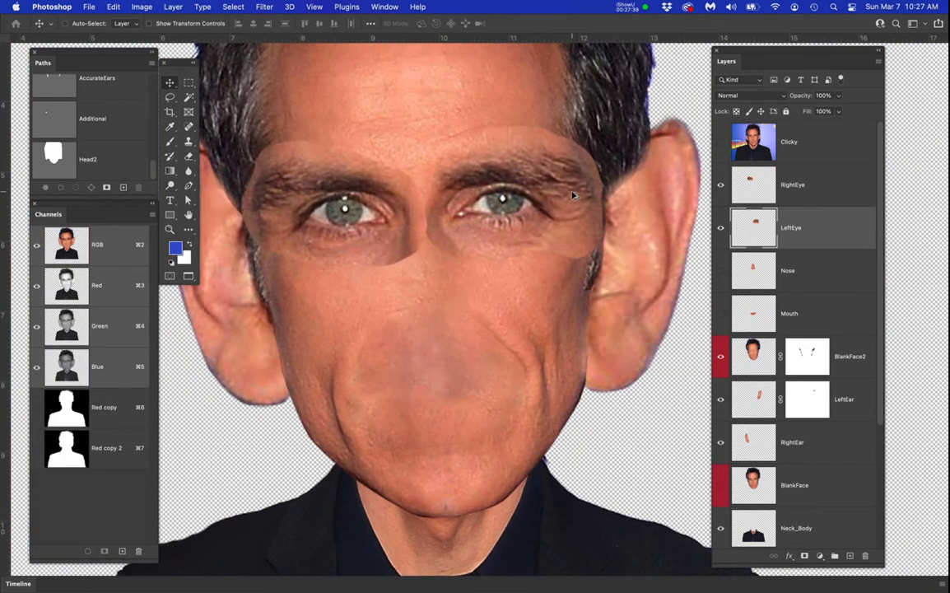
# Hide the BlankFace2, RightEar and LeftEar layers to isolate the two eye cut-outs
pyautogui.click(721, 358)
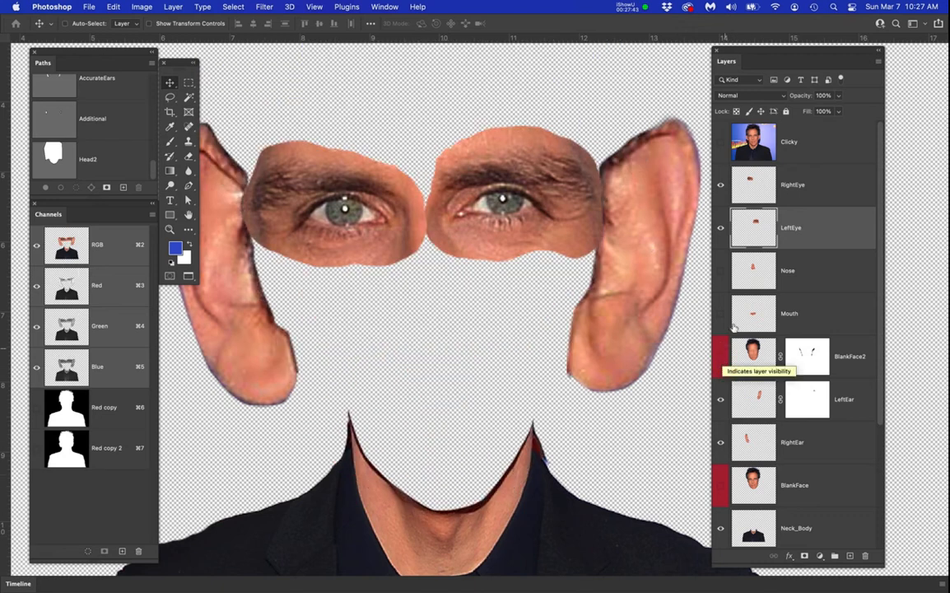
pyautogui.click(721, 443)
pyautogui.click(722, 402)
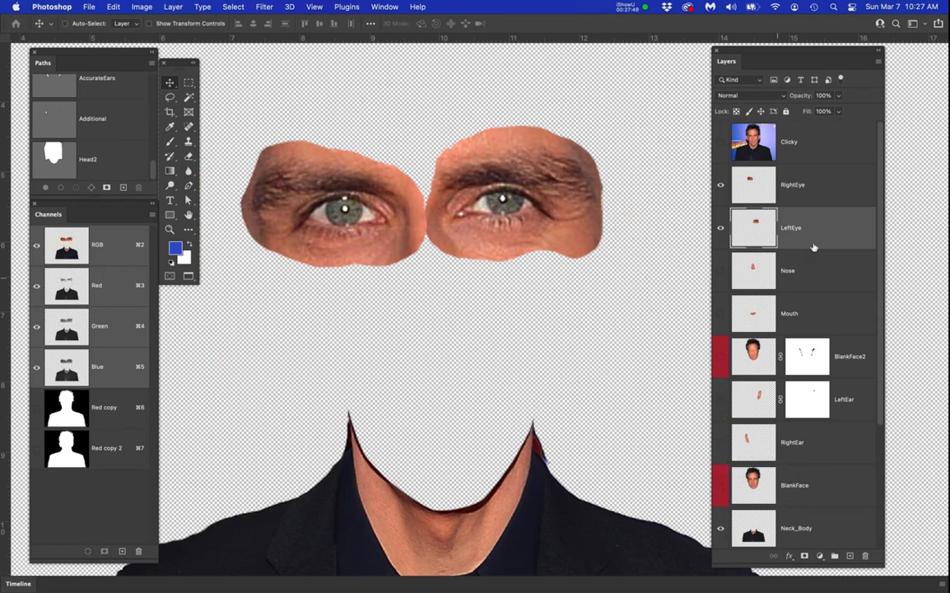
# Add a white layer mask to both the RightEye and LeftEye layers
pyautogui.click(818, 184)
pyautogui.click(805, 556)
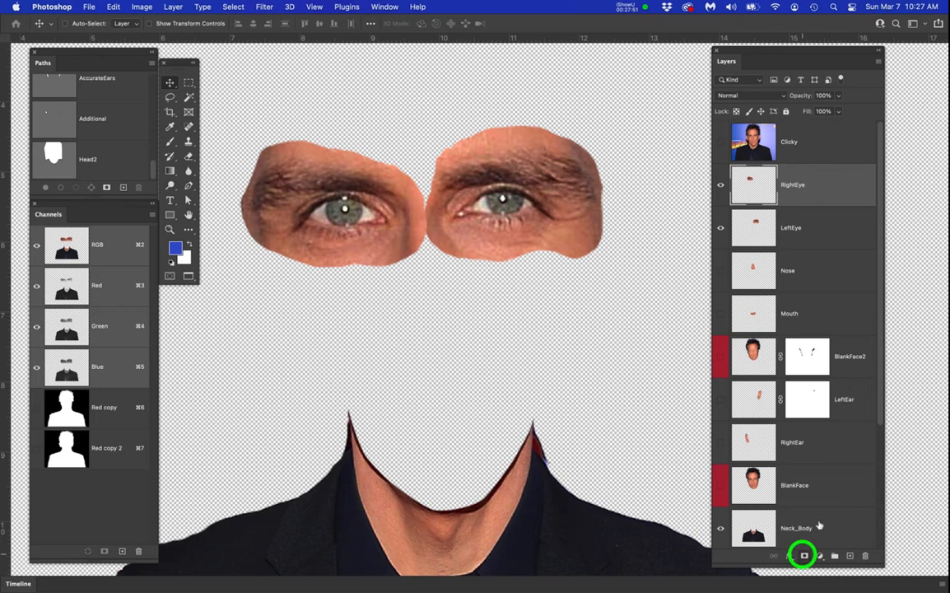
pyautogui.click(813, 225)
pyautogui.click(805, 556)
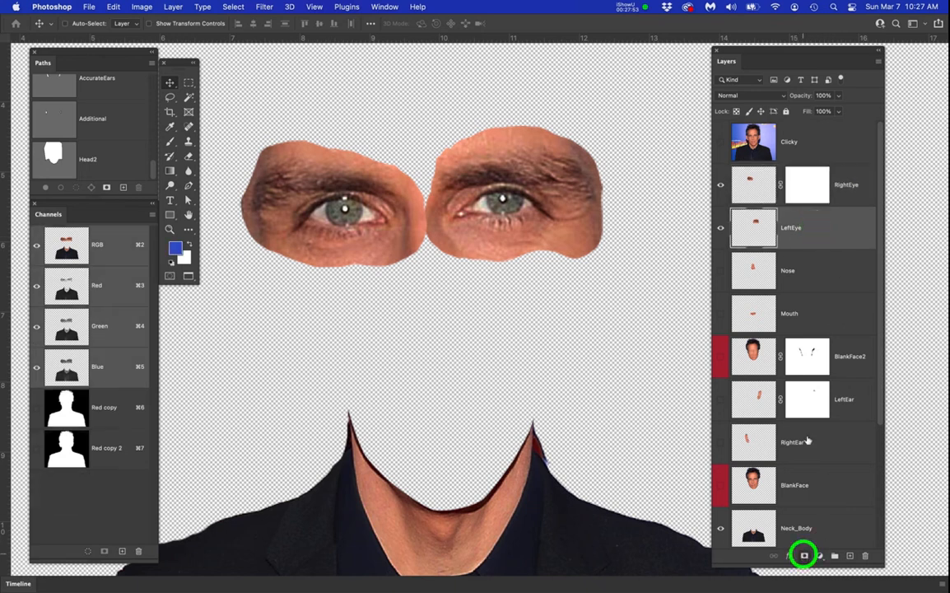
# Paint black on the RightEye mask with a 45 px brush at 25% flow to soften the eye's inner and upper edges
pyautogui.click(807, 181)
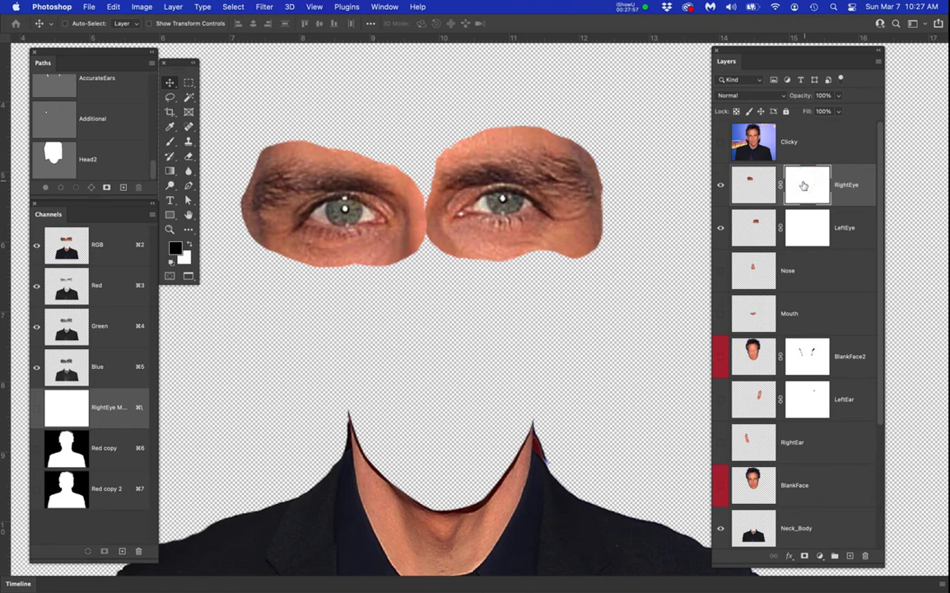
pyautogui.press('b')
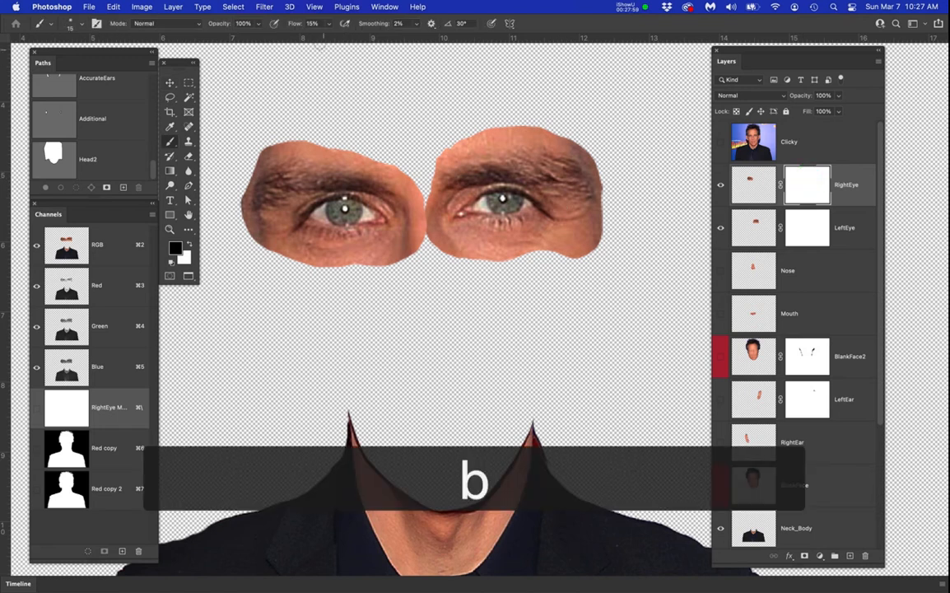
pyautogui.write('25')
pyautogui.press('Return')
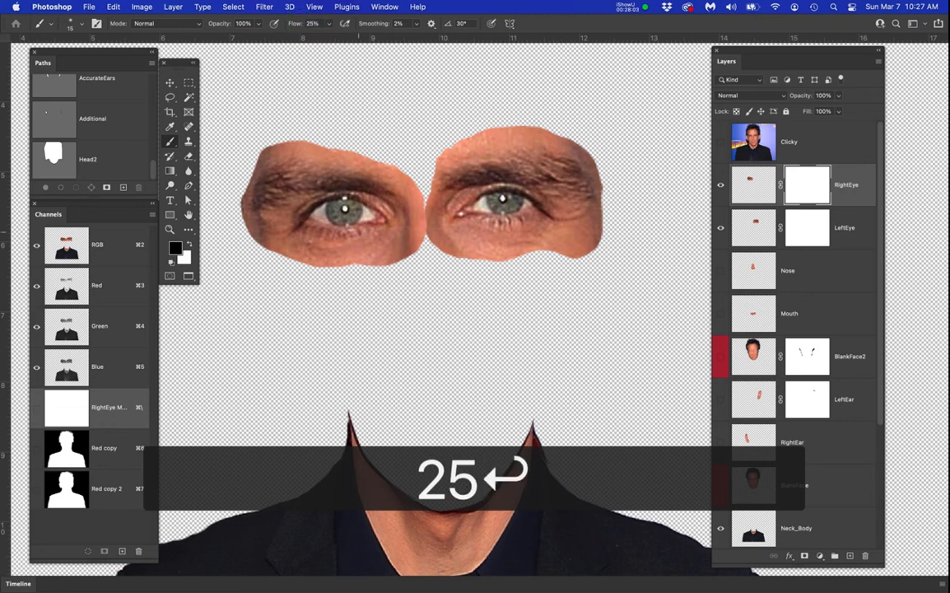
pyautogui.press(']')
pyautogui.press(']')
pyautogui.press(']')
pyautogui.press(']')
pyautogui.press(']')
pyautogui.press(']')
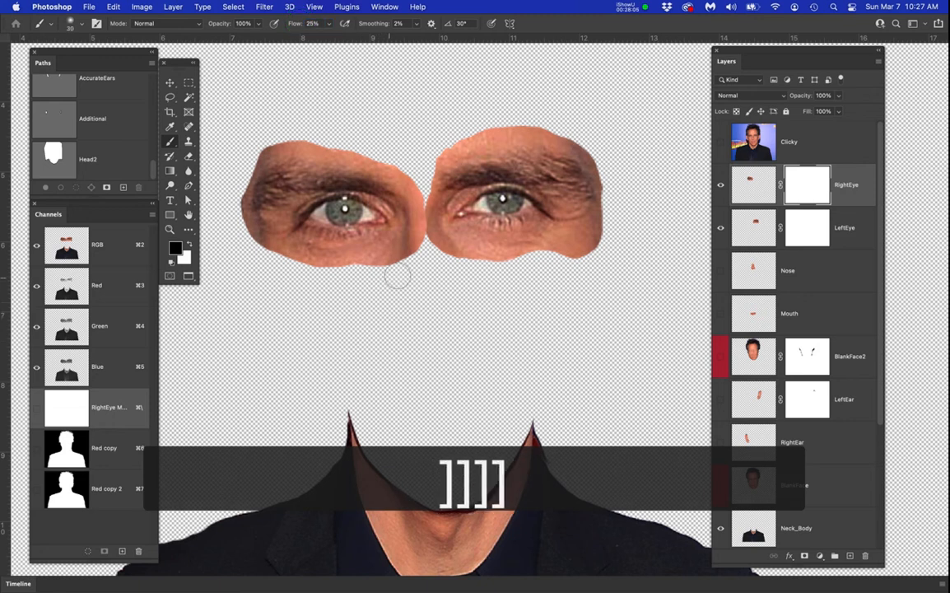
pyautogui.scroll(3, 411, 255)
pyautogui.moveTo(435, 254)
pyautogui.mouseDown()
pyautogui.moveTo(381, 292)
pyautogui.moveTo(433, 244)
pyautogui.moveTo(457, 188)
pyautogui.moveTo(443, 187)
pyautogui.moveTo(390, 120)
pyautogui.moveTo(426, 153)
pyautogui.moveTo(397, 122)
pyautogui.moveTo(445, 204)
pyautogui.mouseUp()
pyautogui.moveTo(363, 160); pyautogui.dragTo(493, 277)
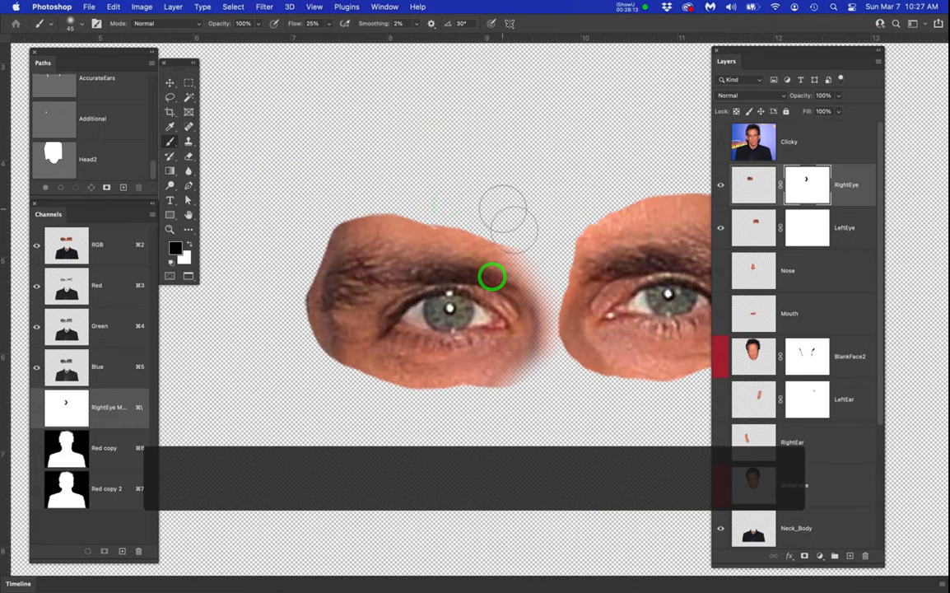
pyautogui.moveTo(528, 236)
pyautogui.mouseDown()
pyautogui.moveTo(424, 196)
pyautogui.moveTo(509, 228)
pyautogui.moveTo(434, 201)
pyautogui.moveTo(491, 220)
pyautogui.mouseUp()
pyautogui.moveTo(490, 221)
pyautogui.mouseDown()
pyautogui.moveTo(351, 190)
pyautogui.moveTo(493, 225)
pyautogui.moveTo(428, 204)
pyautogui.moveTo(326, 216)
pyautogui.moveTo(356, 199)
pyautogui.moveTo(383, 212)
pyautogui.moveTo(324, 214)
pyautogui.moveTo(308, 236)
pyautogui.moveTo(331, 235)
pyautogui.moveTo(313, 242)
pyautogui.moveTo(339, 233)
pyautogui.moveTo(312, 279)
pyautogui.moveTo(298, 327)
pyautogui.mouseUp()
# Paint the RightEye mask with a 30 px black brush to soften the eye's outer corner and lower edge
pyautogui.press('[')
pyautogui.press('[')
pyautogui.press('[')
pyautogui.press('[')
pyautogui.press('[')
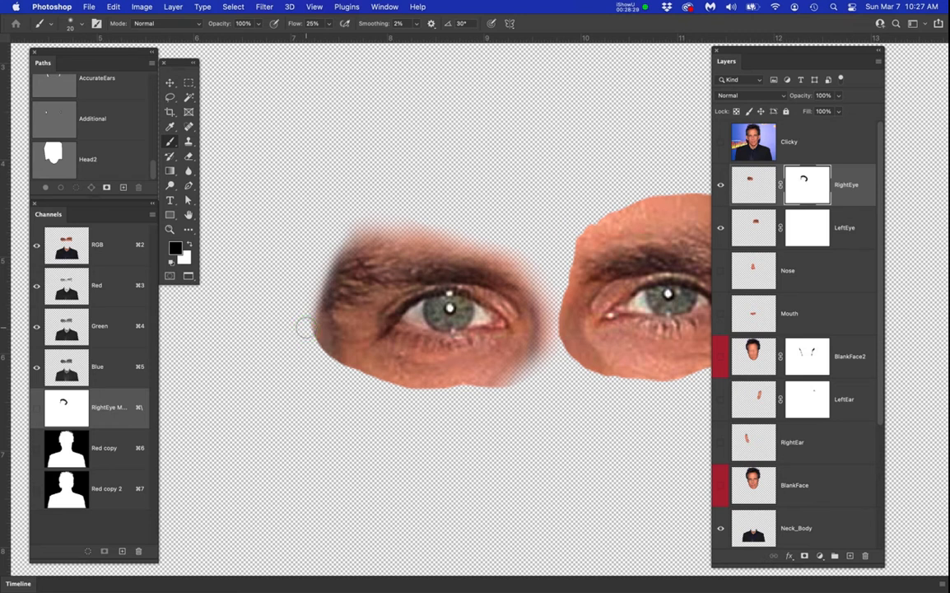
pyautogui.press(']')
pyautogui.press(']')
pyautogui.moveTo(303, 329)
pyautogui.mouseDown()
pyautogui.moveTo(318, 343)
pyautogui.moveTo(291, 312)
pyautogui.moveTo(351, 382)
pyautogui.mouseUp()
pyautogui.moveTo(322, 343)
pyautogui.mouseDown()
pyautogui.moveTo(386, 393)
pyautogui.moveTo(433, 403)
pyautogui.moveTo(498, 411)
pyautogui.moveTo(517, 395)
pyautogui.moveTo(447, 399)
pyautogui.moveTo(344, 373)
pyautogui.moveTo(419, 400)
pyautogui.moveTo(496, 400)
pyautogui.moveTo(538, 385)
pyautogui.moveTo(336, 374)
pyautogui.moveTo(448, 404)
pyautogui.moveTo(534, 392)
pyautogui.moveTo(397, 383)
pyautogui.moveTo(538, 378)
pyautogui.moveTo(512, 386)
pyautogui.moveTo(359, 378)
pyautogui.mouseUp()
# Paint black on the LeftEye mask with the 30 px brush to soften its lower, outer and upper edges
pyautogui.hscroll(5, 359, 378)
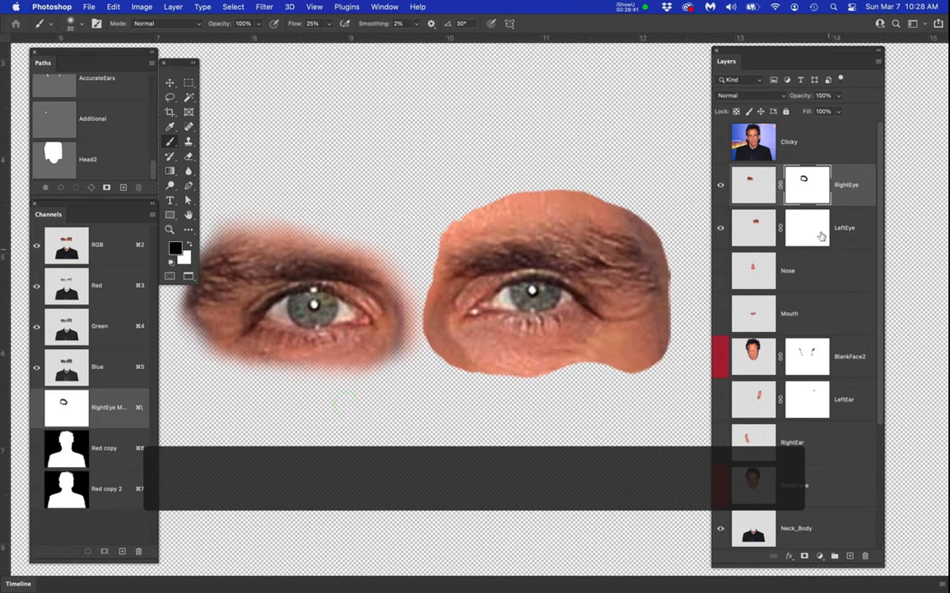
pyautogui.click(819, 231)
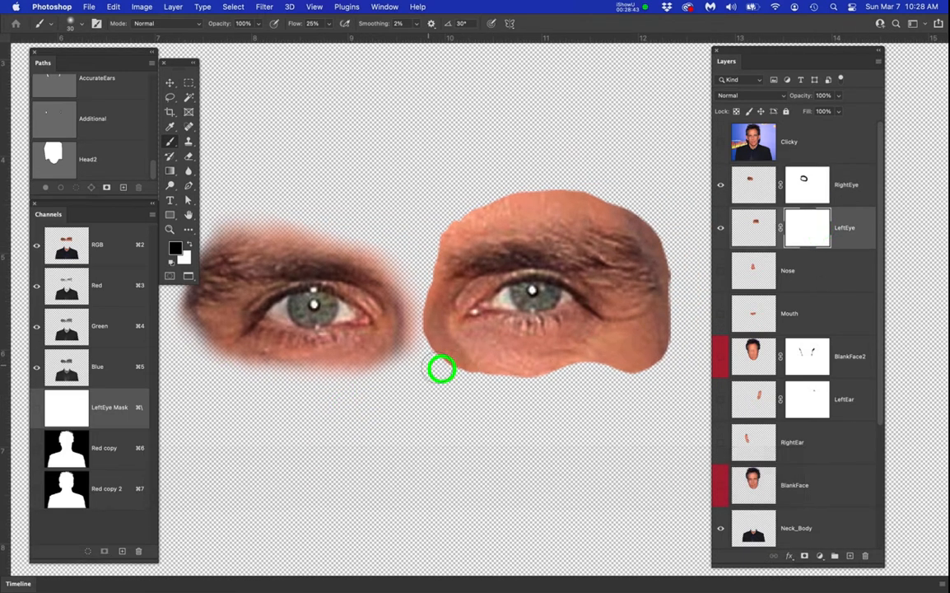
pyautogui.moveTo(614, 363)
pyautogui.mouseDown()
pyautogui.moveTo(661, 355)
pyautogui.moveTo(685, 365)
pyautogui.moveTo(445, 370)
pyautogui.moveTo(639, 391)
pyautogui.moveTo(693, 368)
pyautogui.moveTo(580, 384)
pyautogui.moveTo(489, 375)
pyautogui.moveTo(697, 376)
pyautogui.moveTo(590, 389)
pyautogui.moveTo(510, 382)
pyautogui.moveTo(678, 374)
pyautogui.moveTo(685, 342)
pyautogui.moveTo(673, 350)
pyautogui.moveTo(685, 335)
pyautogui.moveTo(666, 362)
pyautogui.moveTo(672, 258)
pyautogui.moveTo(682, 303)
pyautogui.moveTo(671, 338)
pyautogui.moveTo(685, 261)
pyautogui.moveTo(662, 348)
pyautogui.moveTo(677, 295)
pyautogui.moveTo(675, 238)
pyautogui.moveTo(670, 275)
pyautogui.moveTo(679, 267)
pyautogui.moveTo(651, 368)
pyautogui.moveTo(662, 237)
pyautogui.moveTo(646, 214)
pyautogui.moveTo(687, 256)
pyautogui.moveTo(682, 249)
pyautogui.moveTo(600, 190)
pyautogui.moveTo(558, 178)
pyautogui.moveTo(649, 198)
pyautogui.moveTo(546, 174)
pyautogui.moveTo(670, 211)
pyautogui.moveTo(547, 178)
pyautogui.moveTo(464, 206)
pyautogui.moveTo(515, 186)
pyautogui.moveTo(590, 185)
pyautogui.moveTo(491, 199)
pyautogui.moveTo(613, 184)
pyautogui.mouseUp()
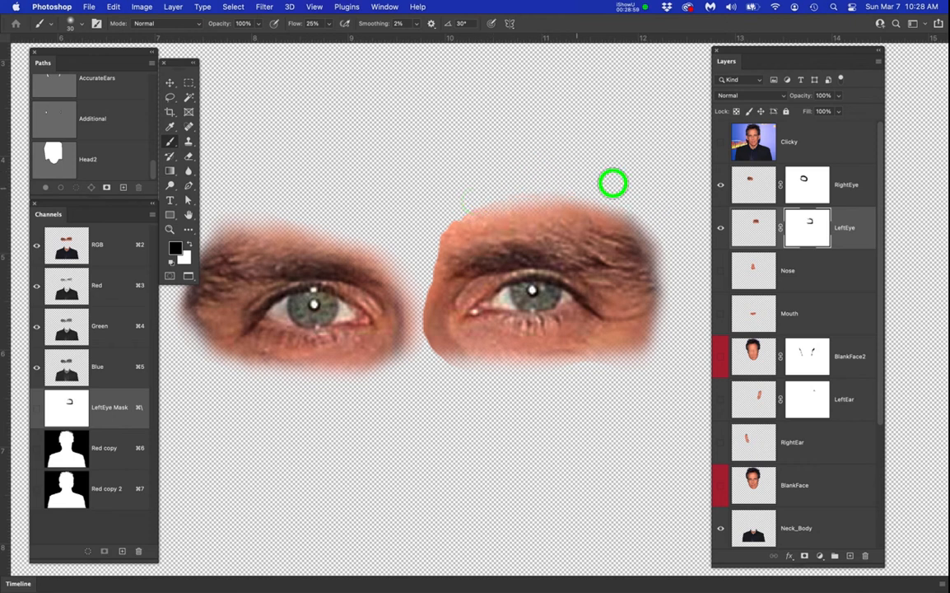
# Soften the inner edge on the LeftEye mask with a 25 px black brush and save the document
pyautogui.hscroll(-3, 613, 182)
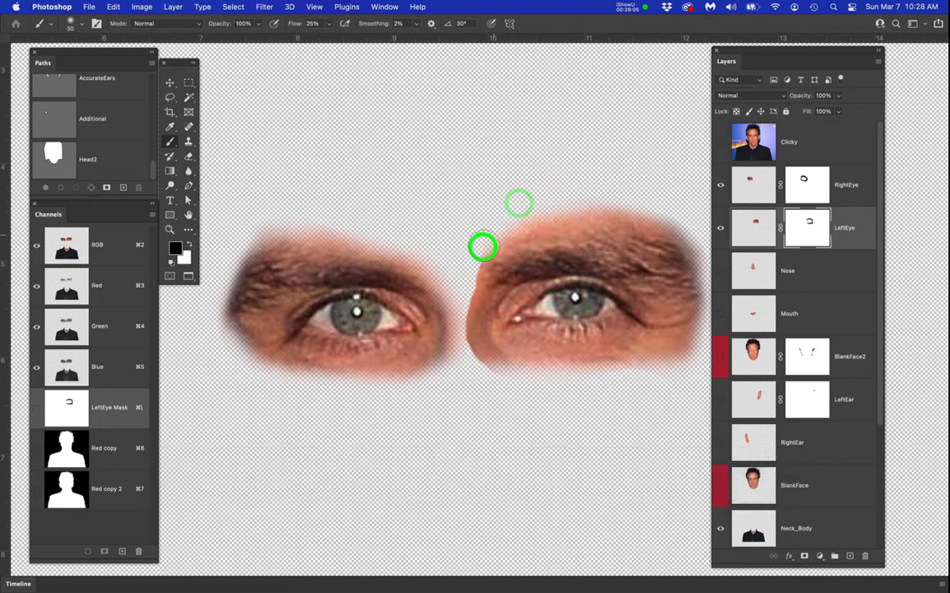
pyautogui.press('[')
pyautogui.press('[')
pyautogui.press('[')
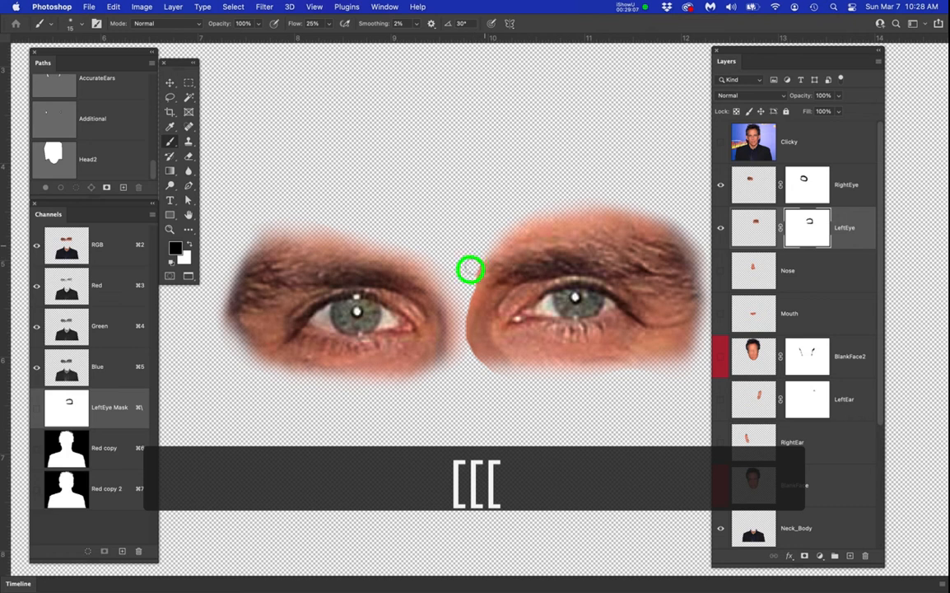
pyautogui.press(']')
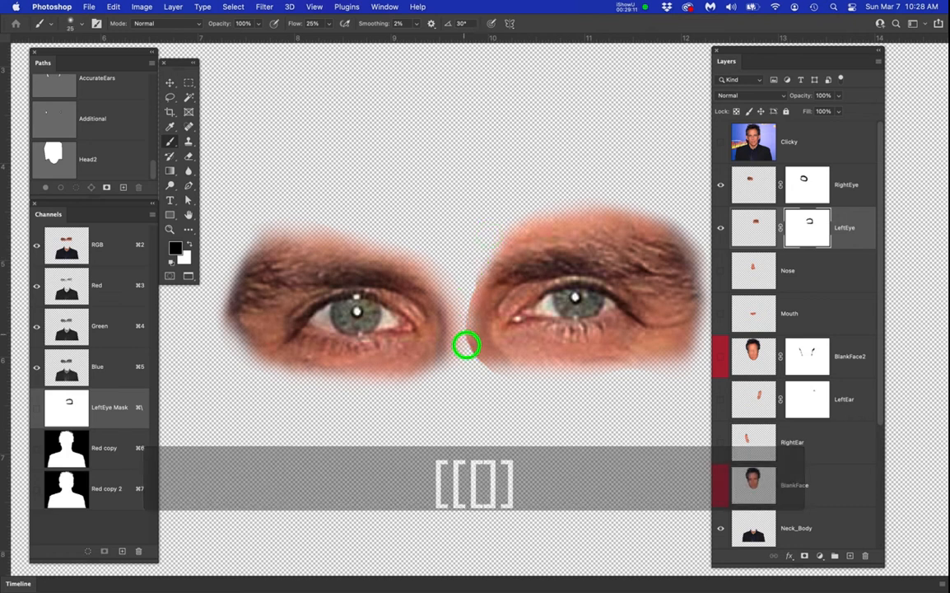
pyautogui.moveTo(501, 385)
pyautogui.mouseDown()
pyautogui.moveTo(466, 341)
pyautogui.moveTo(474, 267)
pyautogui.moveTo(471, 345)
pyautogui.moveTo(495, 373)
pyautogui.moveTo(462, 325)
pyautogui.moveTo(473, 267)
pyautogui.moveTo(480, 348)
pyautogui.moveTo(500, 380)
pyautogui.moveTo(480, 344)
pyautogui.moveTo(484, 249)
pyautogui.mouseUp()
pyautogui.scroll(-3, 494, 271)
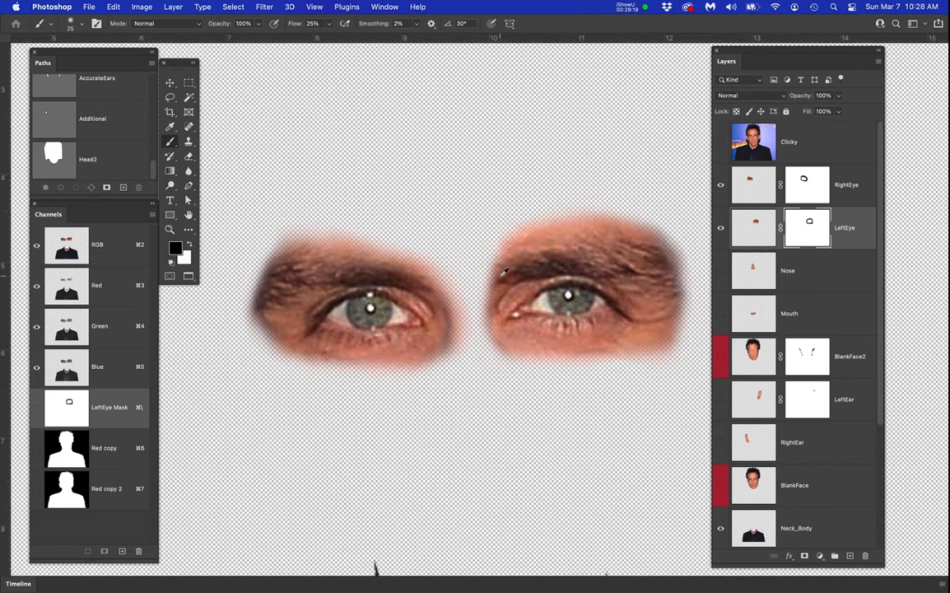
pyautogui.press('super+s')
# Show the BlankFace layer beneath the masked eyes and compare the enlarged eyes with the original Clicky photo
pyautogui.moveTo(575, 383); pyautogui.dragTo(555, 332)
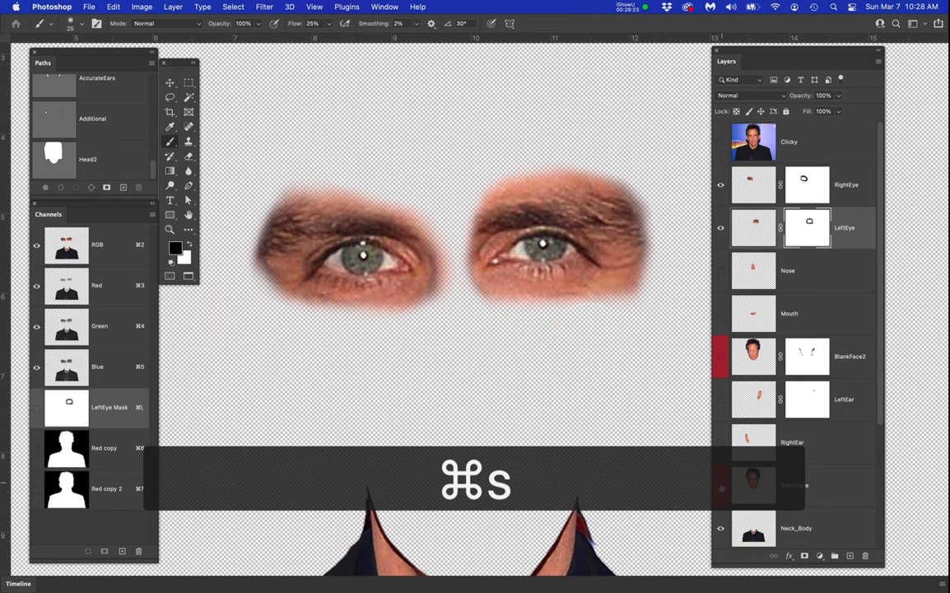
pyautogui.click(720, 485)
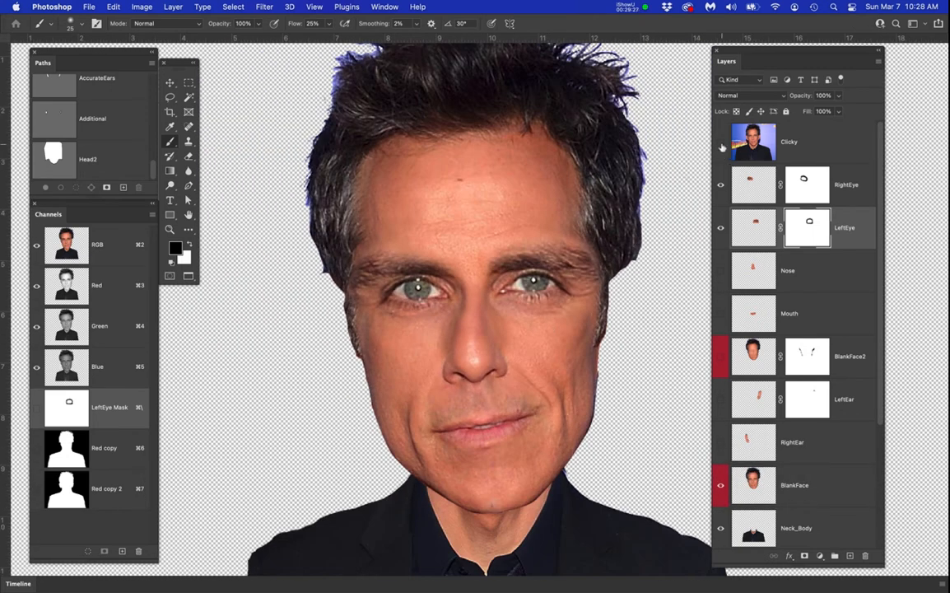
pyautogui.click(721, 147)
pyautogui.click(721, 147)
pyautogui.click(721, 144)
pyautogui.click(722, 144)
# Transform the RightEye and LeftEye layers together, squashing their height to about 89% from the lower edge
pyautogui.click(852, 186)
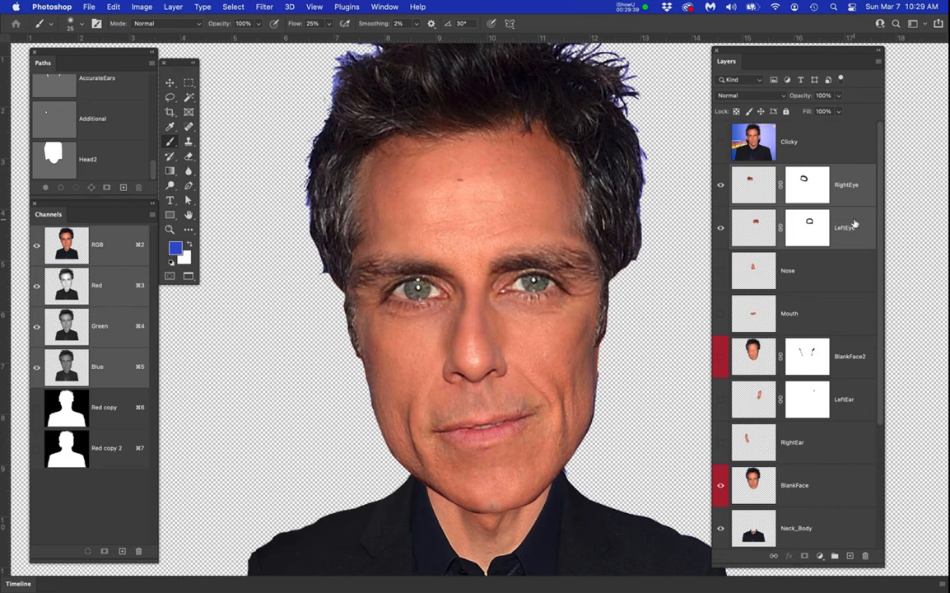
pyautogui.press('super+t')
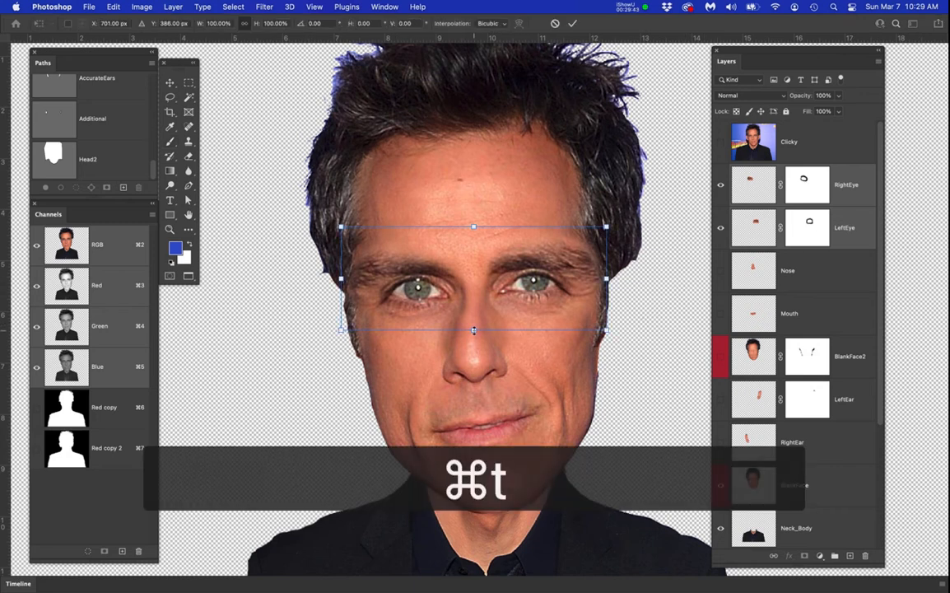
pyautogui.moveTo(474, 330); pyautogui.dragTo(471, 318)
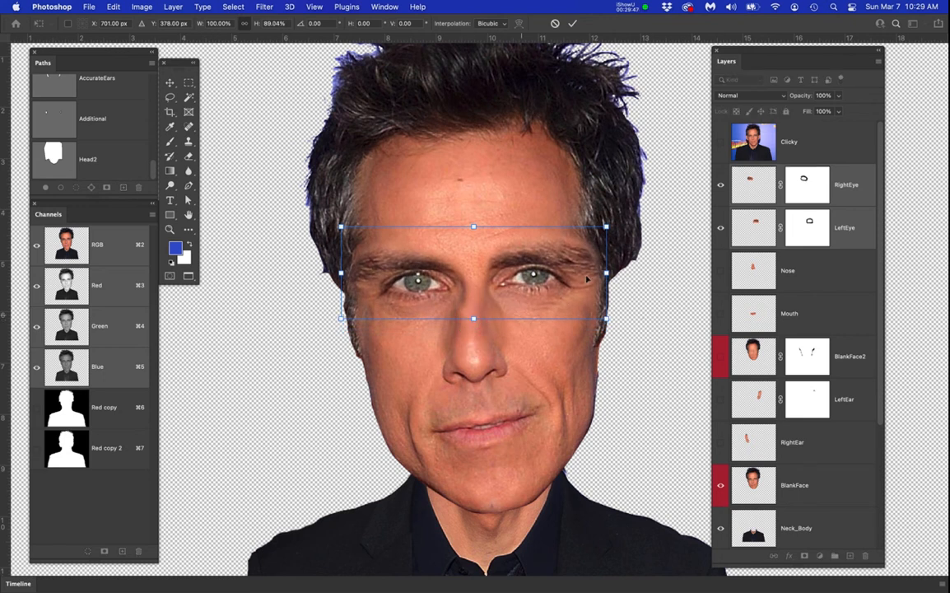
pyautogui.press('Return')
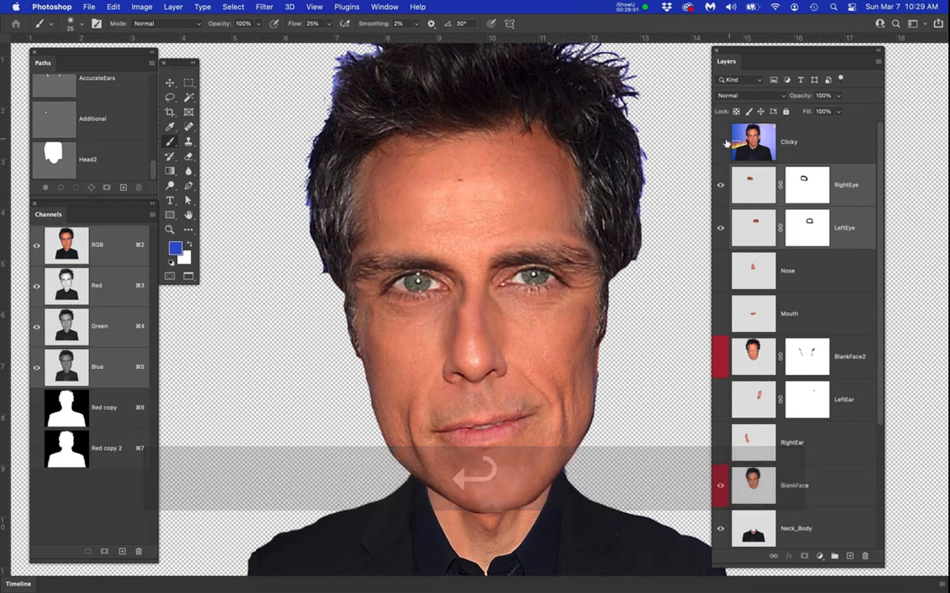
# Place horizontal guides across the forehead, pupils and mouth of the Clicky photo and compare the edited eyes' height against them
pyautogui.click(720, 142)
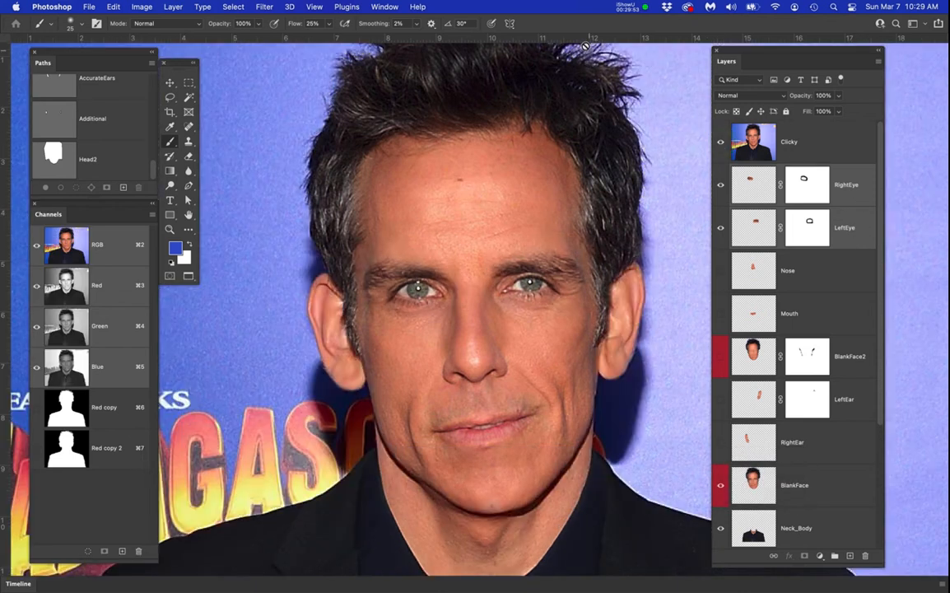
pyautogui.moveTo(582, 39); pyautogui.dragTo(591, 288)
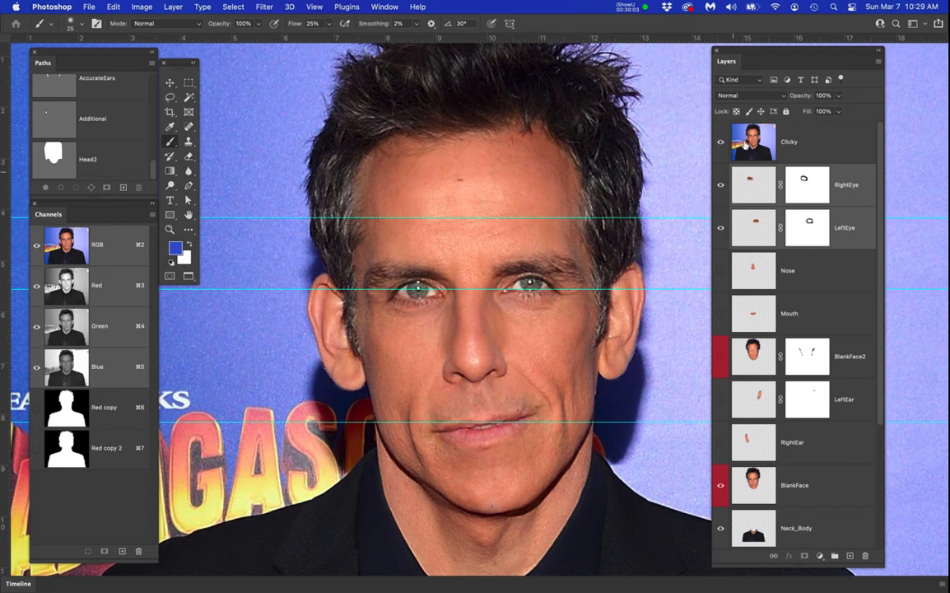
pyautogui.click(721, 142)
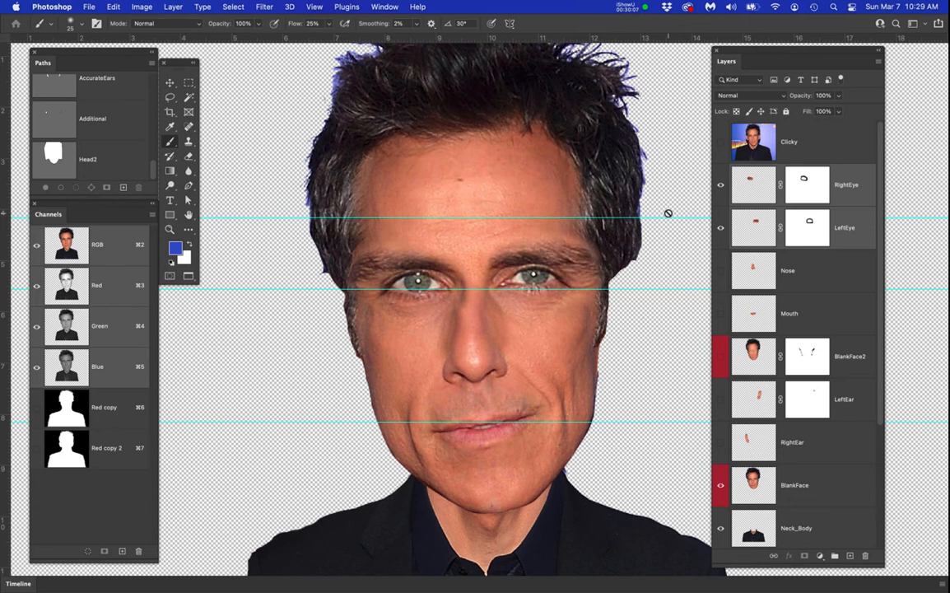
pyautogui.click(722, 142)
pyautogui.click(722, 142)
pyautogui.click(723, 142)
pyautogui.click(723, 142)
# Move both eye layers down slightly to line the pupils up with the middle guide, and hide the guides
pyautogui.press('v')
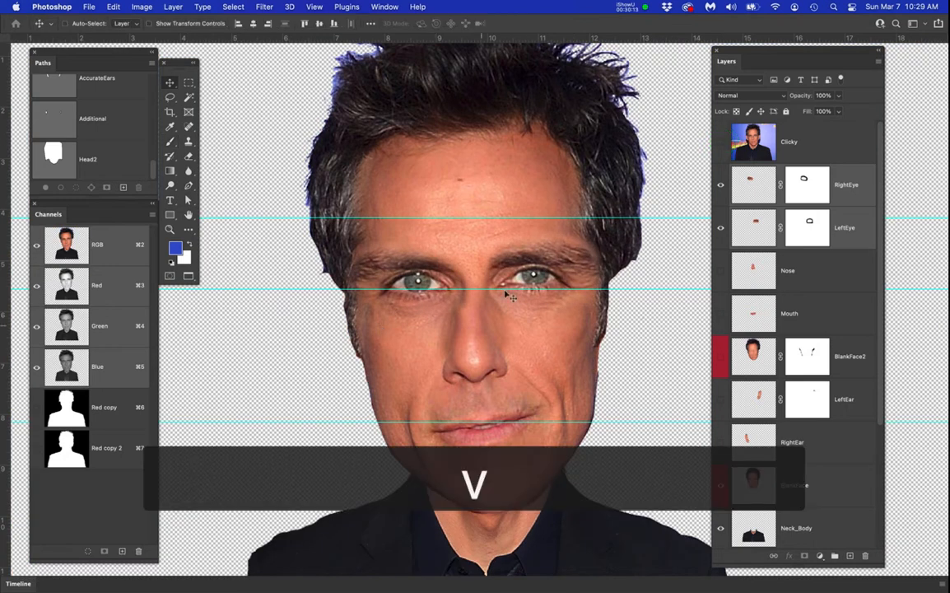
pyautogui.moveTo(519, 270); pyautogui.dragTo(523, 278)
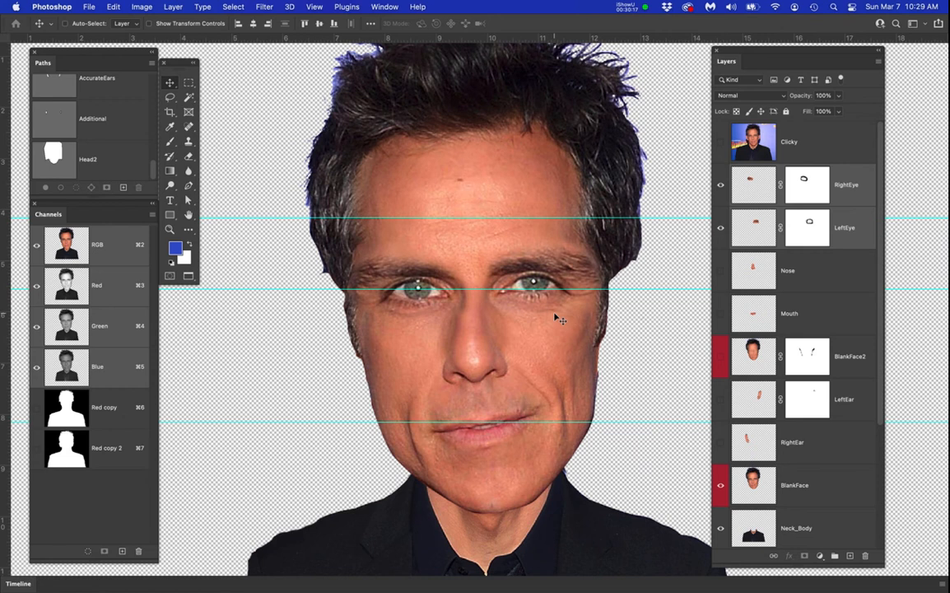
pyautogui.click(721, 144)
pyautogui.click(721, 144)
pyautogui.press('super+semicolon')
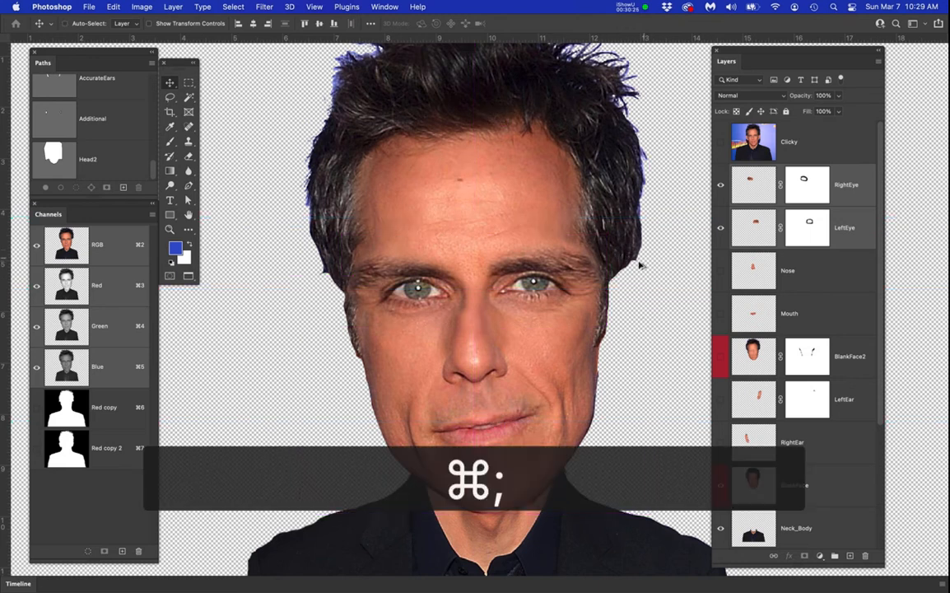
# Examine the LeftEye layer's overlap with the hairline at close range by comparing the face with the layer shown and hidden
pyautogui.scroll(3, 640, 264)
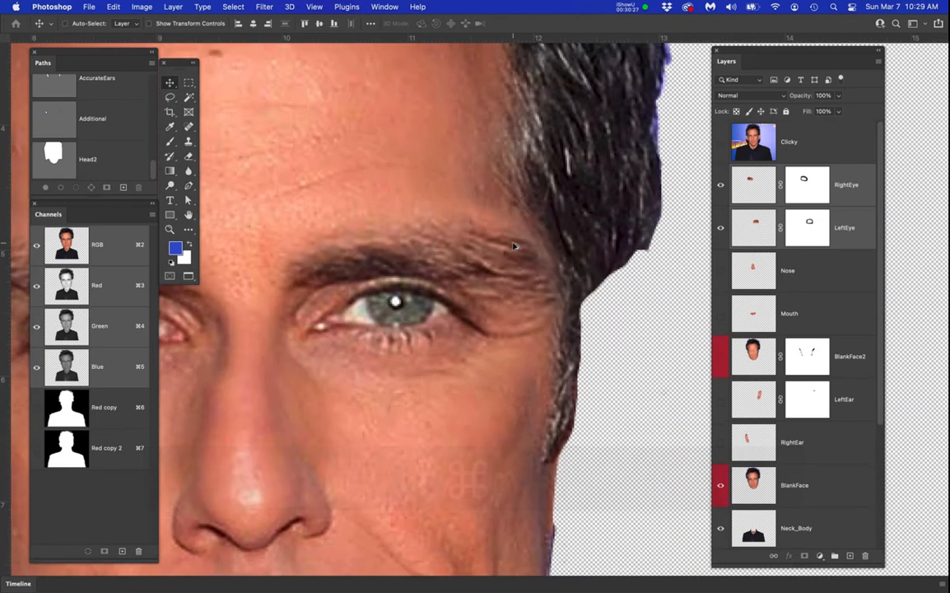
pyautogui.scroll(-1, 513, 245)
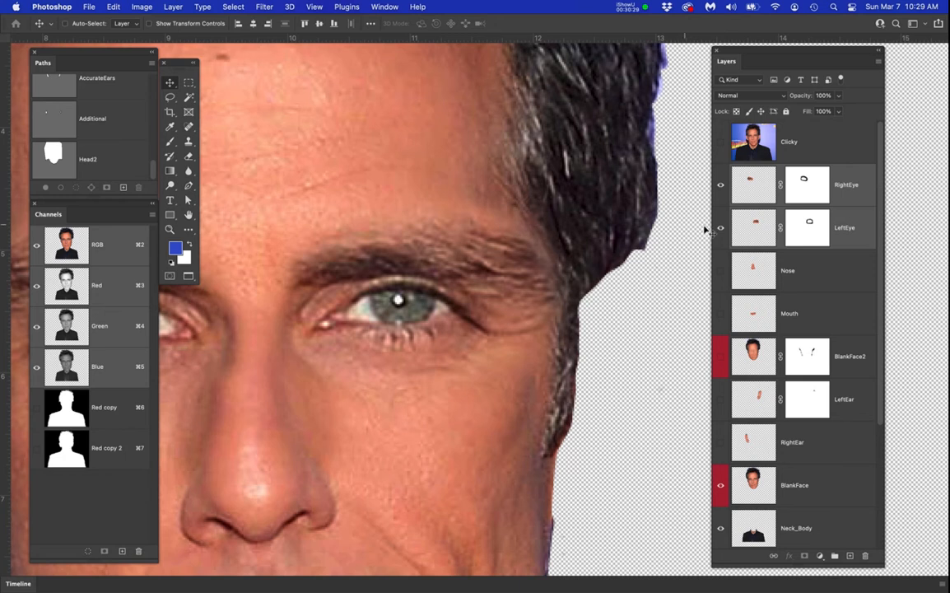
pyautogui.click(814, 265)
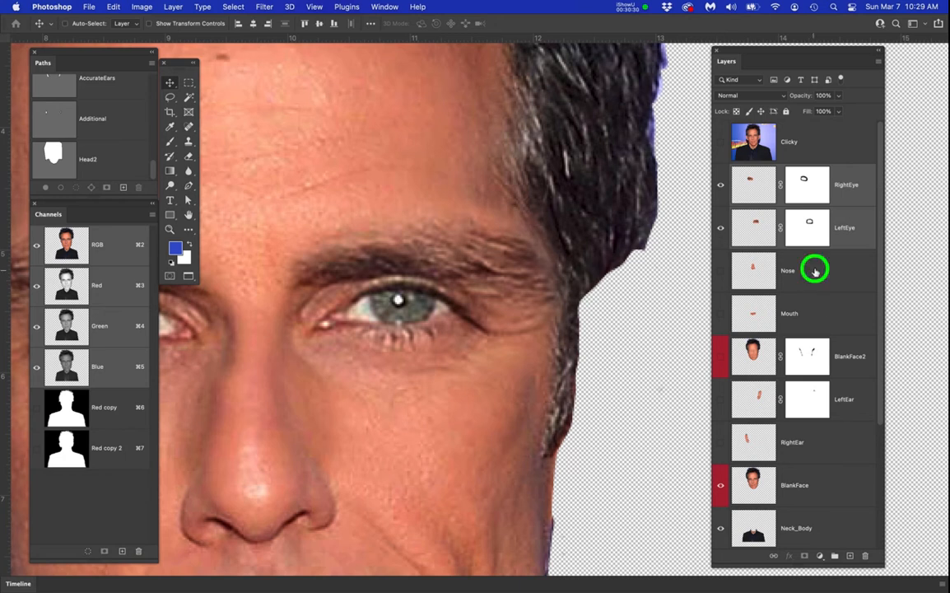
pyautogui.click(721, 227)
pyautogui.click(720, 227)
pyautogui.click(721, 227)
pyautogui.click(720, 227)
pyautogui.click(721, 229)
pyautogui.click(721, 228)
pyautogui.click(721, 229)
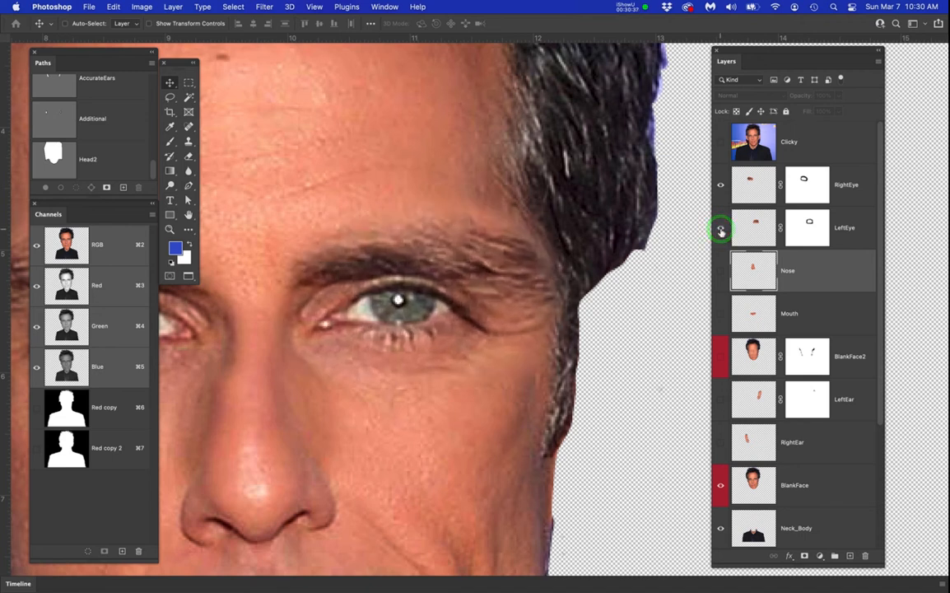
# Paint black on the LeftEye mask with a 40 px brush where the outer brow covers the hairline and temple
pyautogui.click(807, 228)
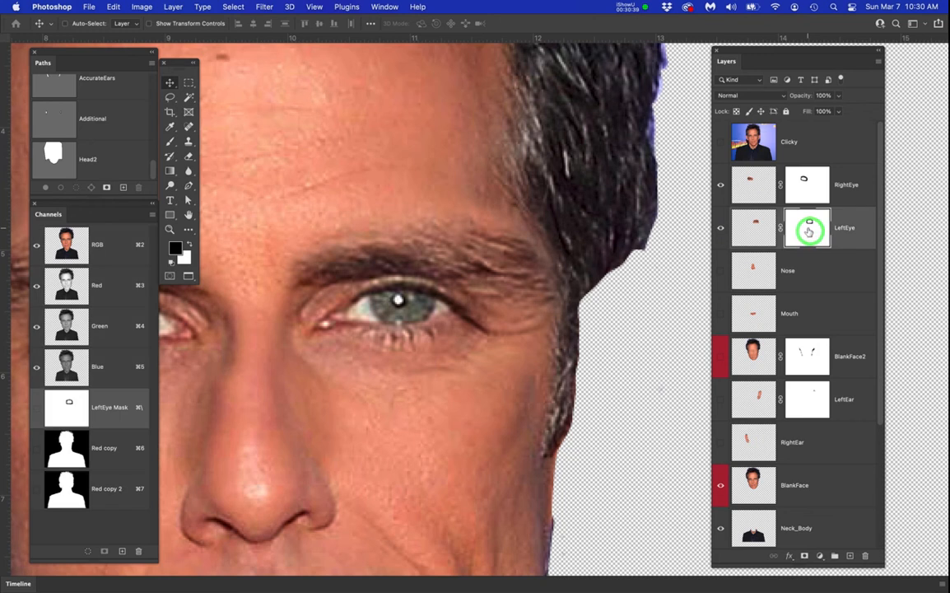
pyautogui.press('b')
pyautogui.press(']')
pyautogui.press(']')
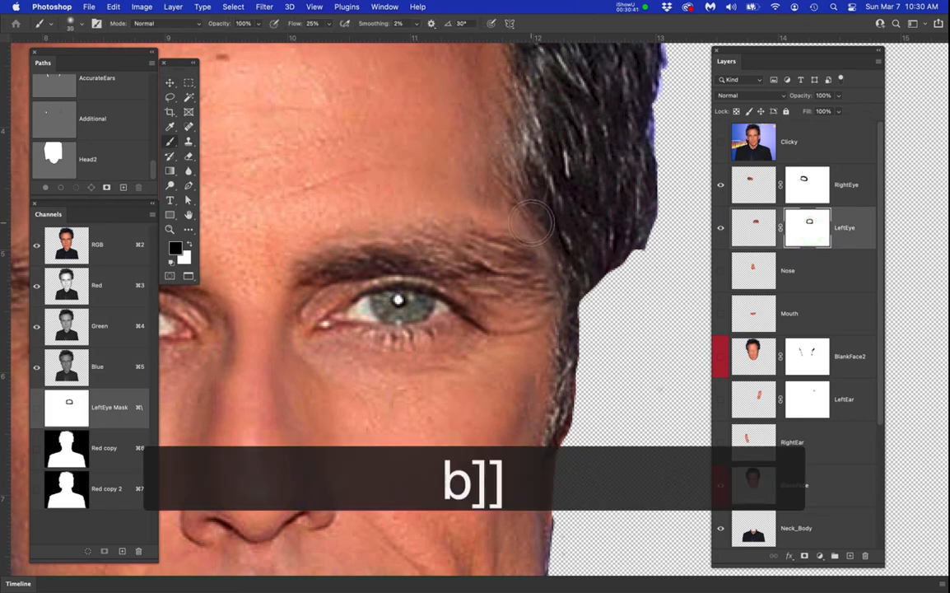
pyautogui.press(']')
pyautogui.click(505, 209)
pyautogui.moveTo(506, 209)
pyautogui.mouseDown()
pyautogui.moveTo(533, 230)
pyautogui.moveTo(507, 217)
pyautogui.moveTo(546, 230)
pyautogui.moveTo(507, 217)
pyautogui.moveTo(556, 228)
pyautogui.moveTo(498, 215)
pyautogui.mouseUp()
pyautogui.moveTo(531, 245)
pyautogui.mouseDown()
pyautogui.moveTo(481, 220)
pyautogui.moveTo(556, 265)
pyautogui.mouseUp()
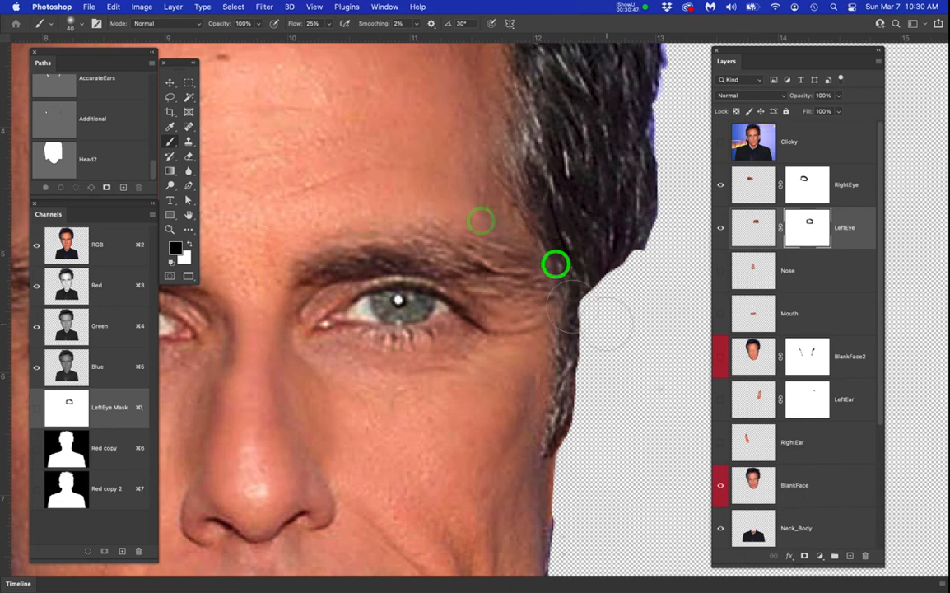
# Examine the RightEye layer's outer edge against the temple with the layer shown and hidden
pyautogui.press('space')
pyautogui.moveTo(488, 265); pyautogui.dragTo(625, 257)
pyautogui.moveTo(475, 246); pyautogui.dragTo(623, 229)
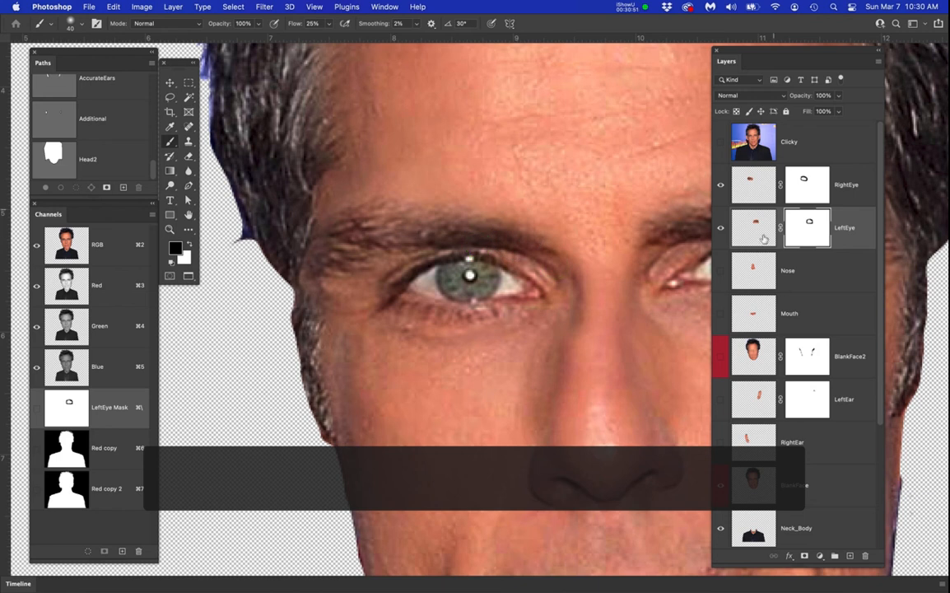
pyautogui.click(721, 185)
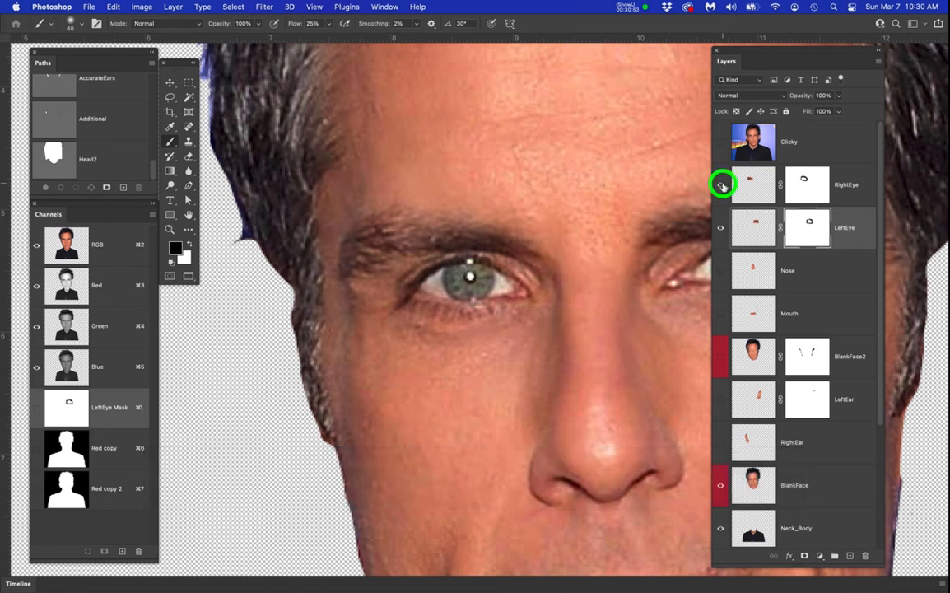
pyautogui.click(721, 186)
pyautogui.click(721, 186)
pyautogui.click(721, 185)
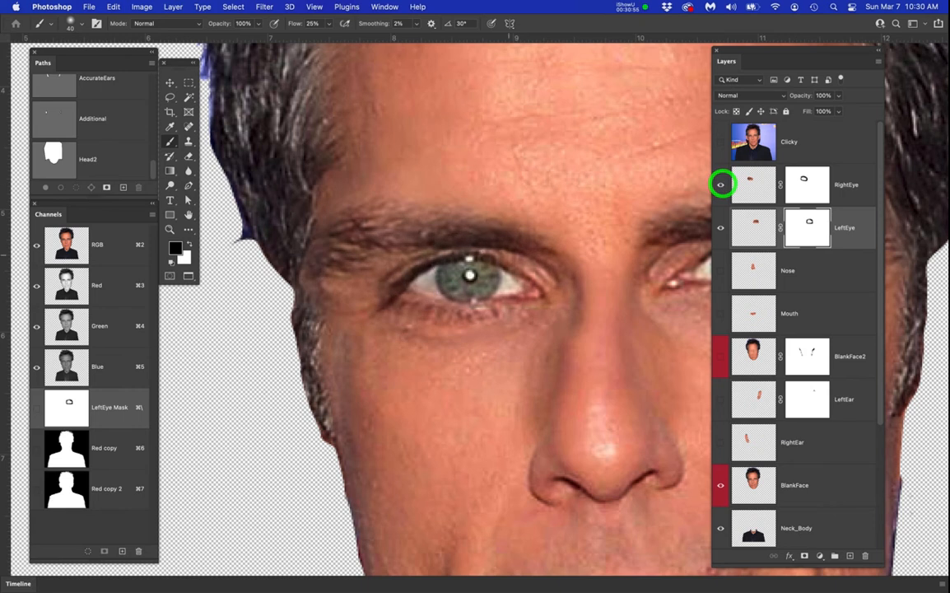
# Try to paint out the right eye's spill at the temple while the LeftEye mask is active, toggling LeftEye to check
pyautogui.moveTo(274, 286)
pyautogui.mouseDown()
pyautogui.moveTo(286, 241)
pyautogui.moveTo(287, 274)
pyautogui.moveTo(304, 260)
pyautogui.moveTo(299, 285)
pyautogui.mouseUp()
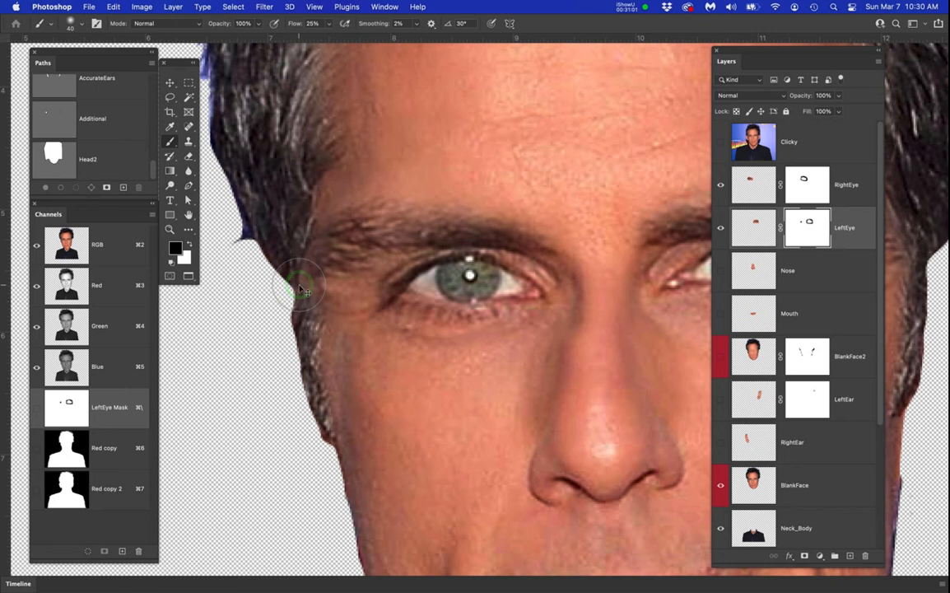
pyautogui.press('super+d')
pyautogui.click(721, 230)
pyautogui.click(719, 230)
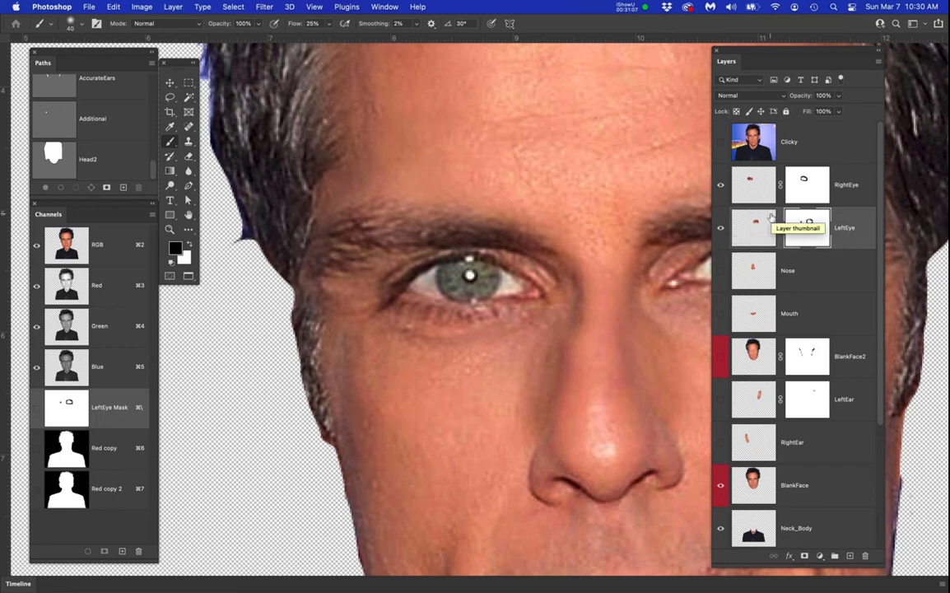
# Paint black on the RightEye mask with the 40 px brush at the eye's outer edge near the temple and save the document
pyautogui.click(809, 178)
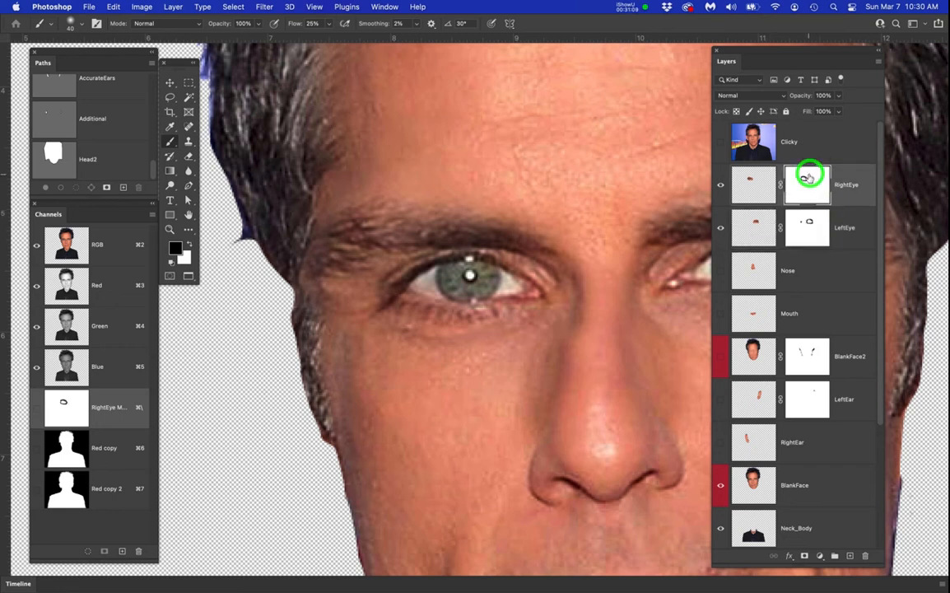
pyautogui.moveTo(306, 285)
pyautogui.mouseDown()
pyautogui.moveTo(317, 329)
pyautogui.moveTo(299, 242)
pyautogui.moveTo(315, 307)
pyautogui.mouseUp()
pyautogui.scroll(-5, 497, 307)
pyautogui.moveTo(554, 344); pyautogui.dragTo(438, 347)
pyautogui.press('super+s')
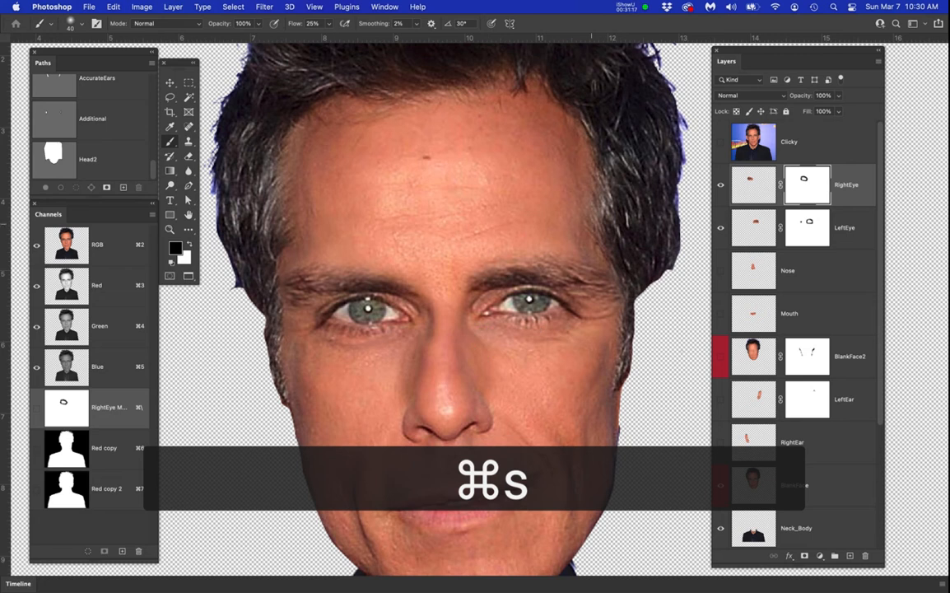
# Compare the blended eyes on the whole face with the original Clicky photo
pyautogui.click(721, 143)
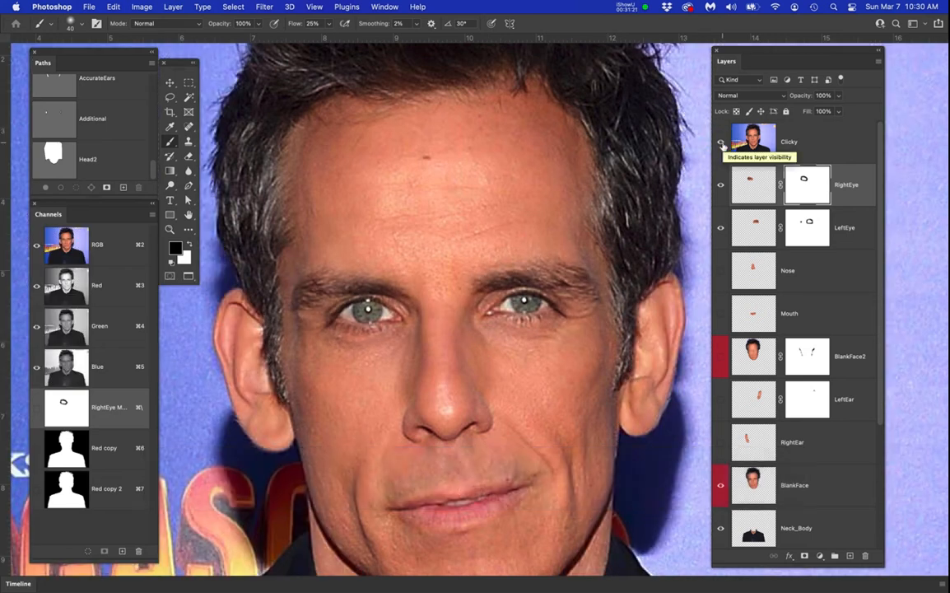
pyautogui.click(722, 142)
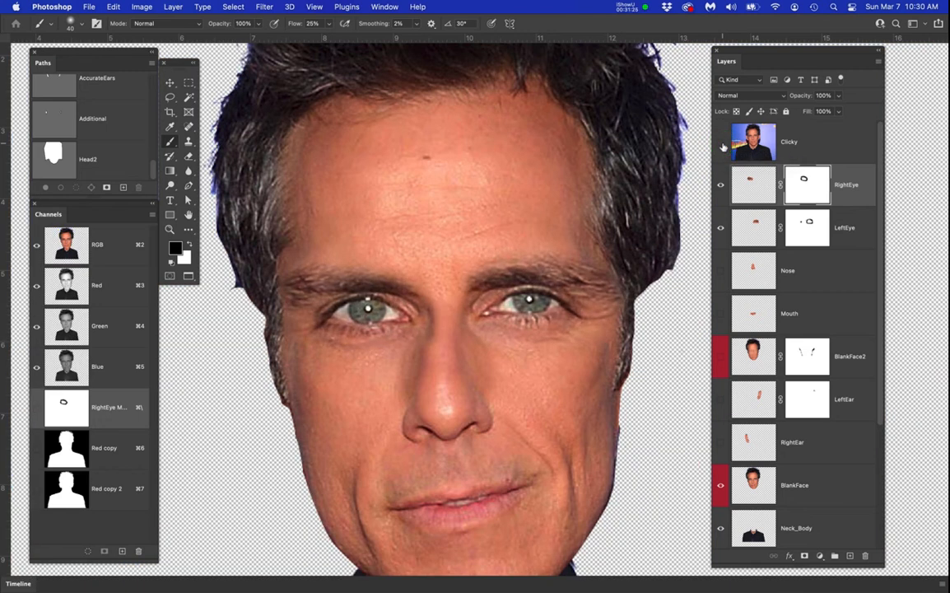
pyautogui.click(721, 143)
pyautogui.click(721, 144)
# Hide and lock the BlankFace layer, and show the BlankFace2 and Nose layers in its place
pyautogui.scroll(-3, 746, 408)
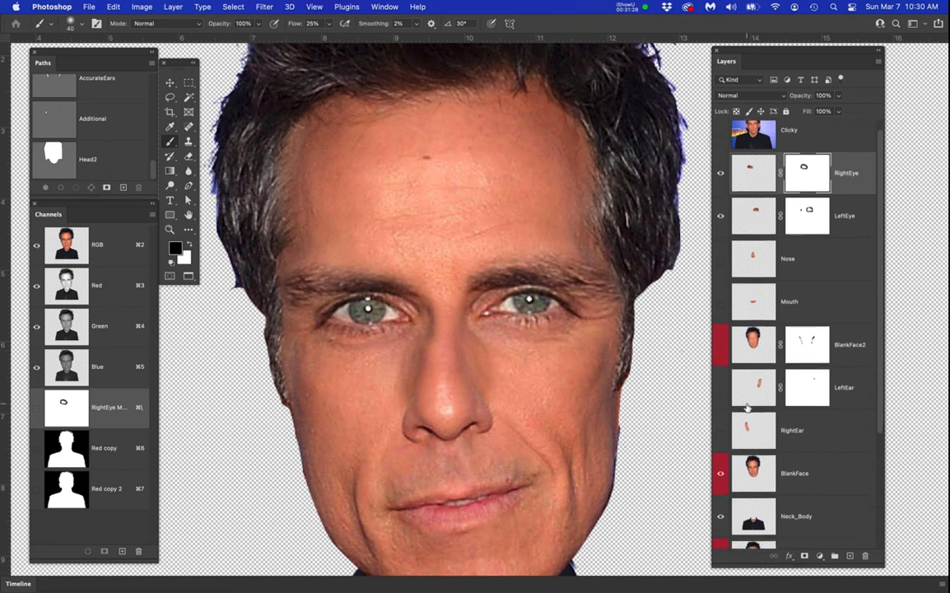
pyautogui.scroll(-2, 747, 409)
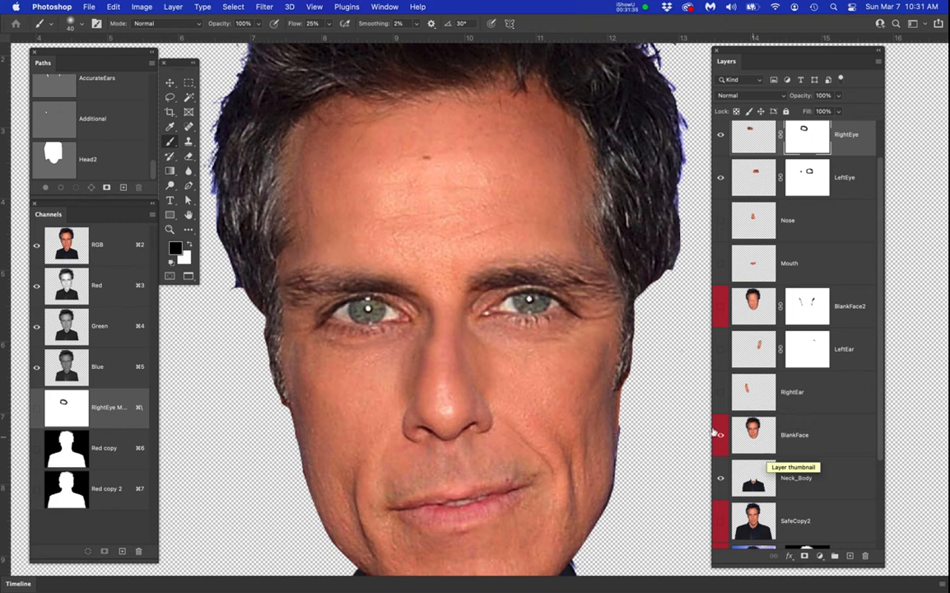
pyautogui.click(719, 436)
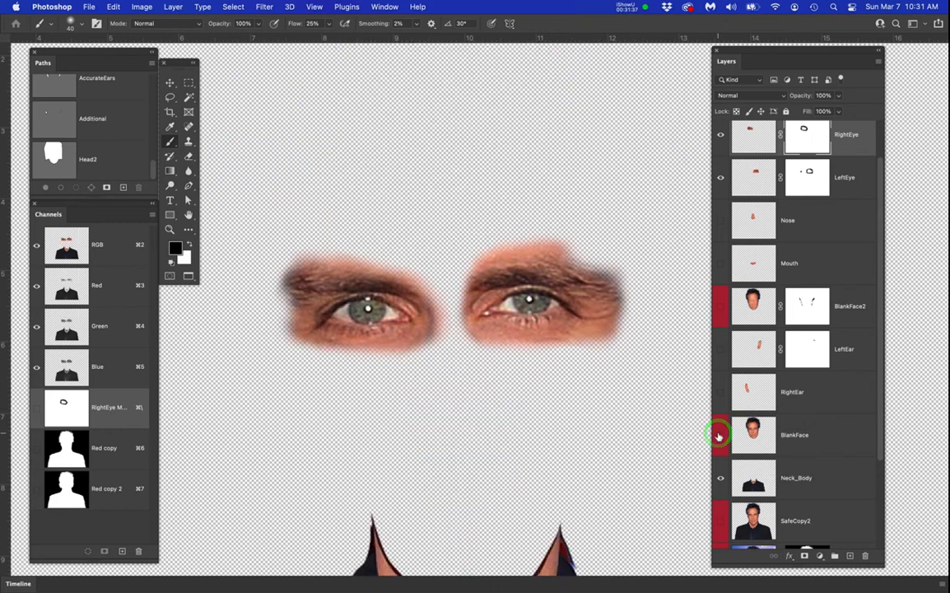
pyautogui.click(818, 430)
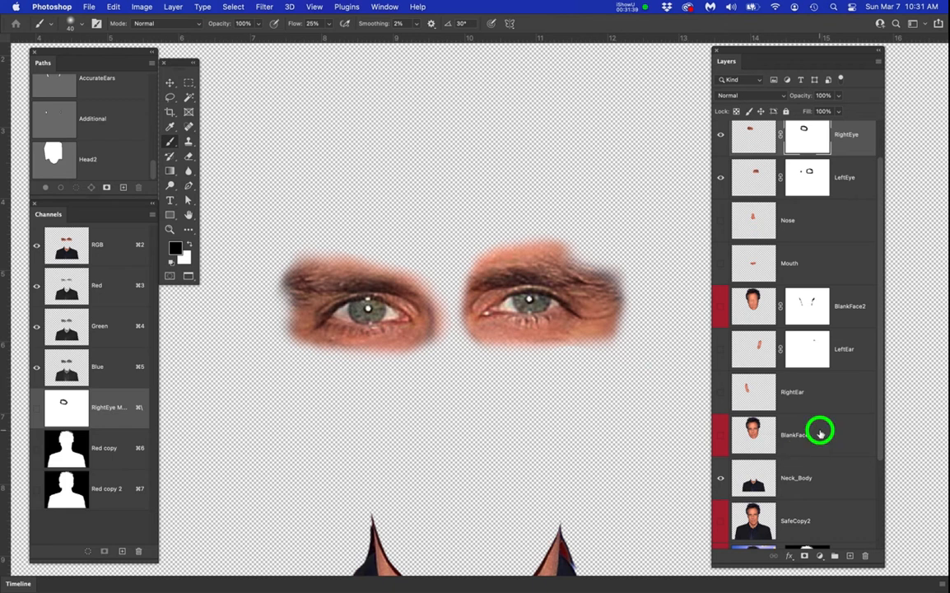
pyautogui.click(786, 111)
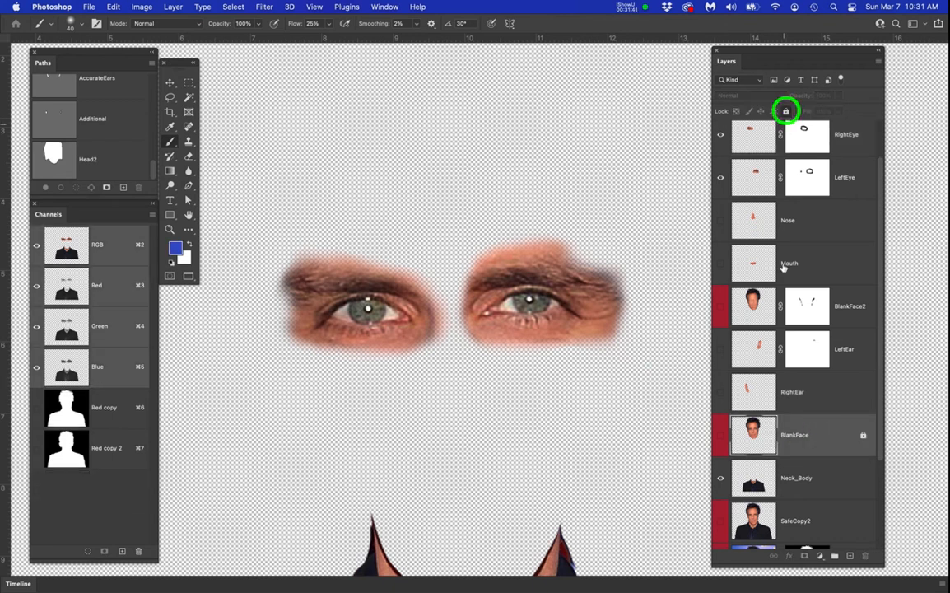
pyautogui.click(719, 306)
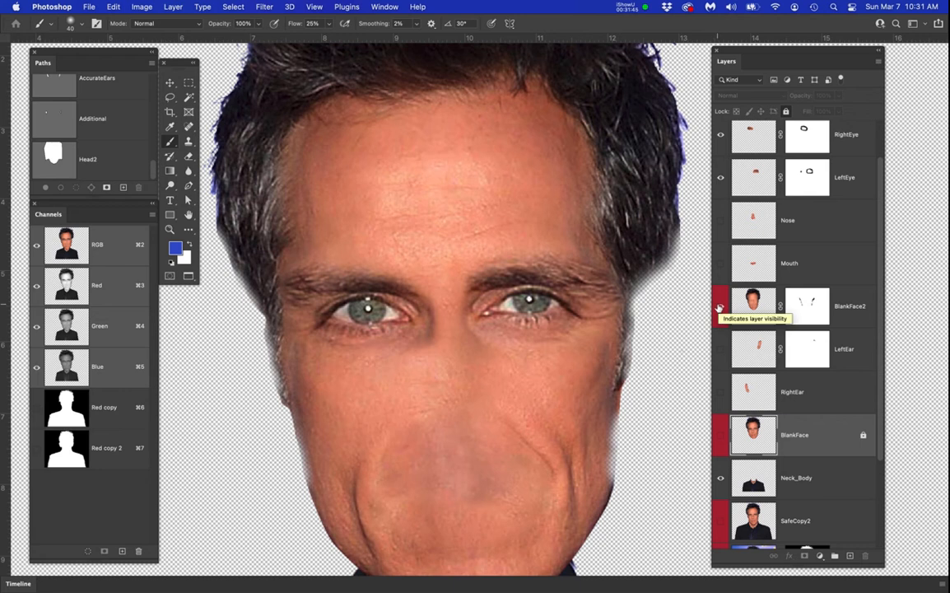
pyautogui.click(720, 222)
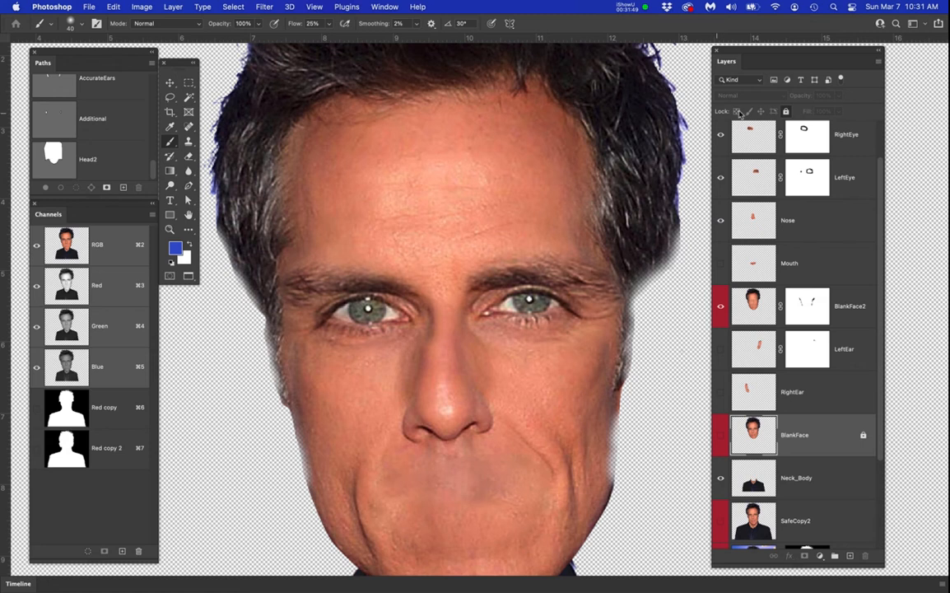
# Show the Clicky photo, place a horizontal and a vertical guide crossing at the tip of the nose, and hide Clicky again
pyautogui.scroll(2, 805, 162)
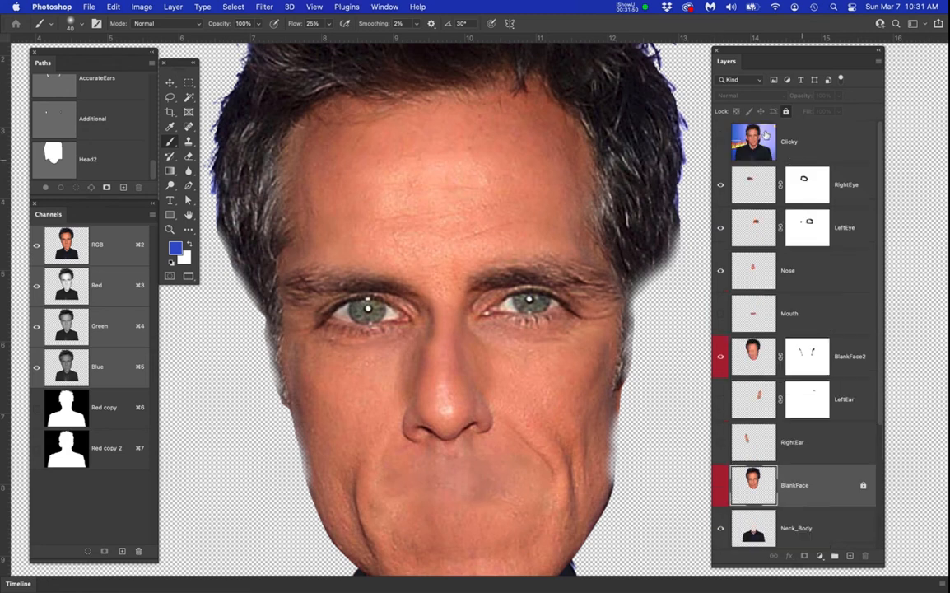
pyautogui.click(719, 142)
pyautogui.moveTo(500, 44); pyautogui.dragTo(502, 406)
pyautogui.moveTo(10, 298); pyautogui.dragTo(445, 362)
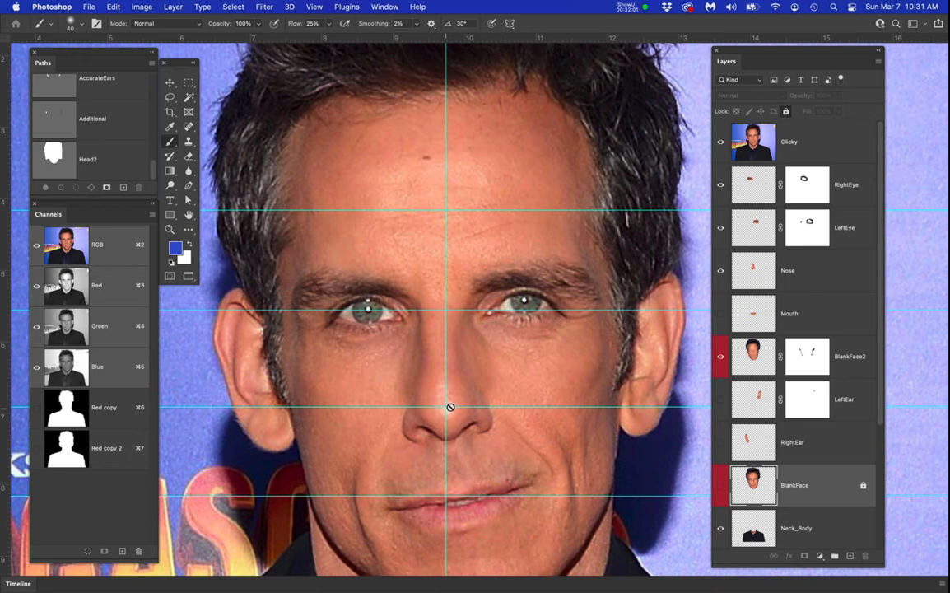
pyautogui.click(720, 145)
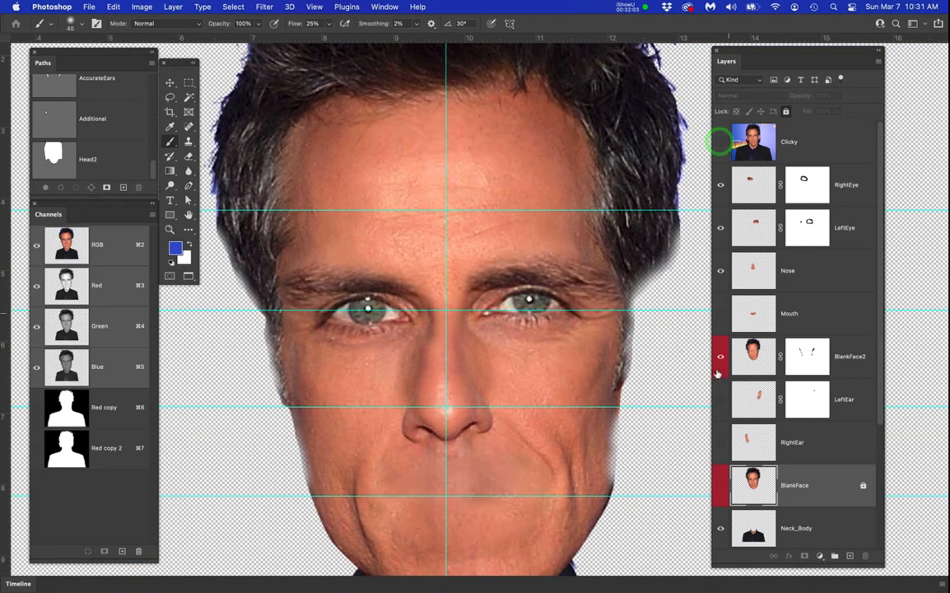
# Scale the Nose layer down proportionally about the guide crossing at the nose tip and apply the transform
pyautogui.click(761, 273)
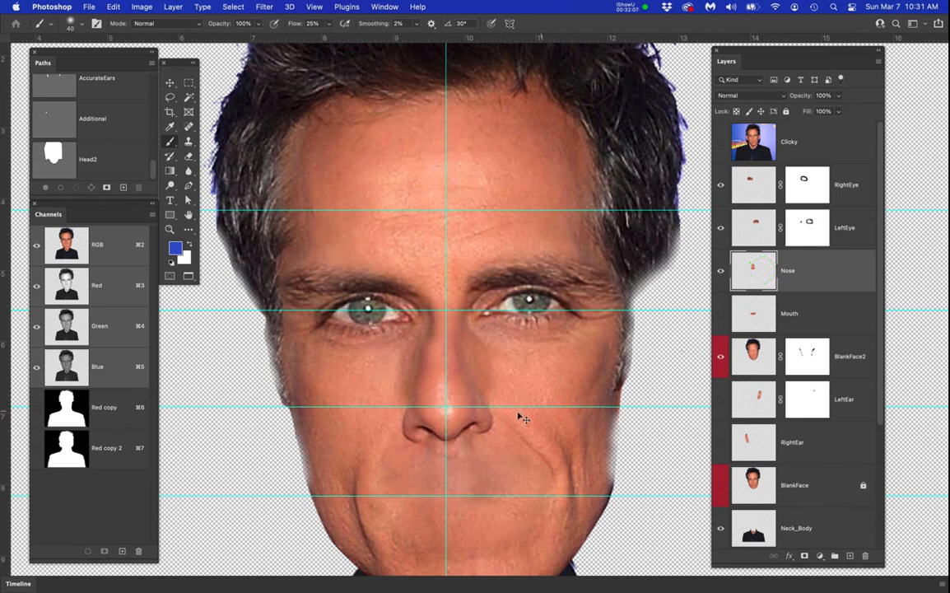
pyautogui.press('super+t')
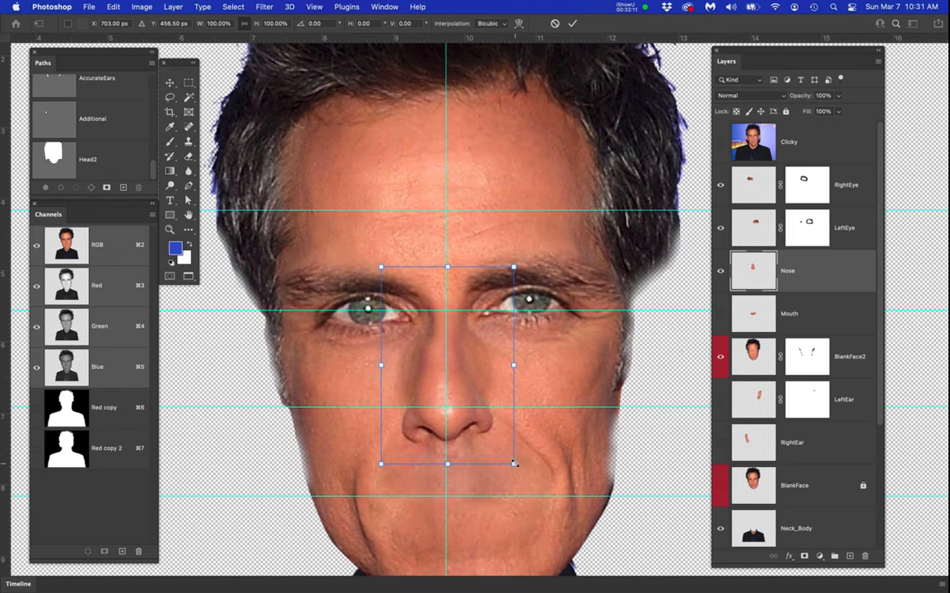
pyautogui.moveTo(514, 466)
pyautogui.mouseDown()
pyautogui.moveTo(534, 481)
pyautogui.moveTo(526, 476)
pyautogui.mouseUp()
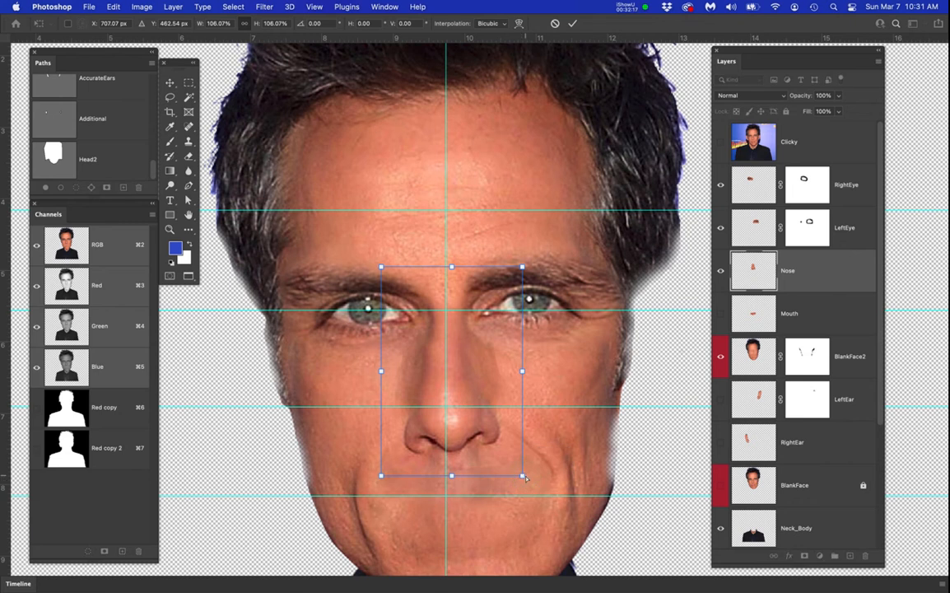
pyautogui.press('super+z')
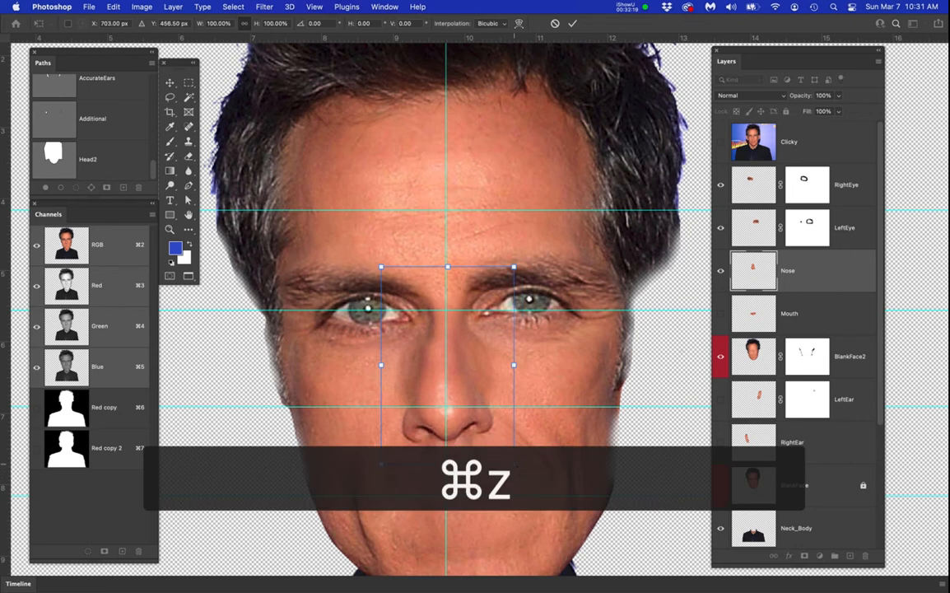
pyautogui.moveTo(514, 463); pyautogui.dragTo(471, 435)
pyautogui.press('Return')
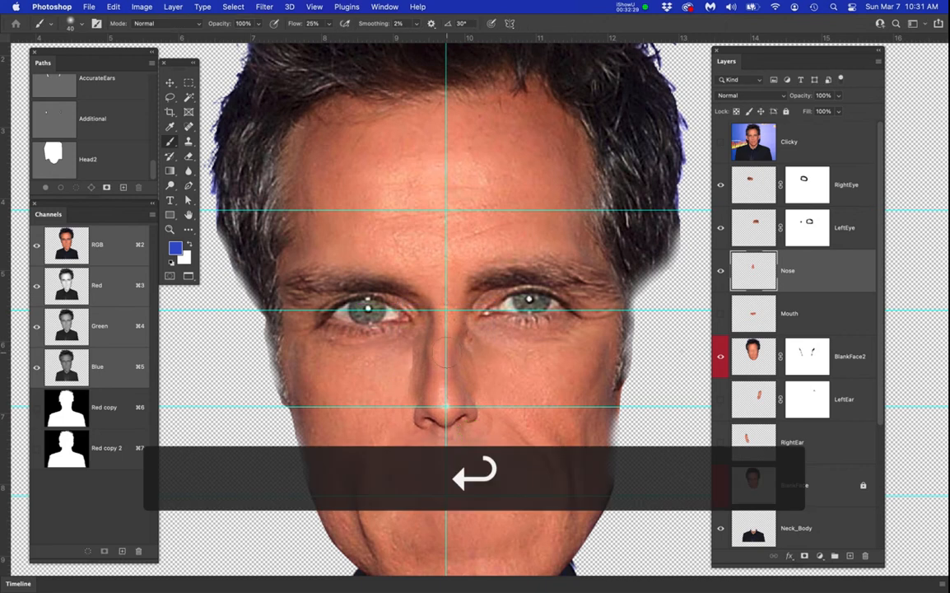
# Hide the guides, toggle the Nose layer to check the smaller nose, and add a white layer mask to it
pyautogui.scroll(3, 444, 353)
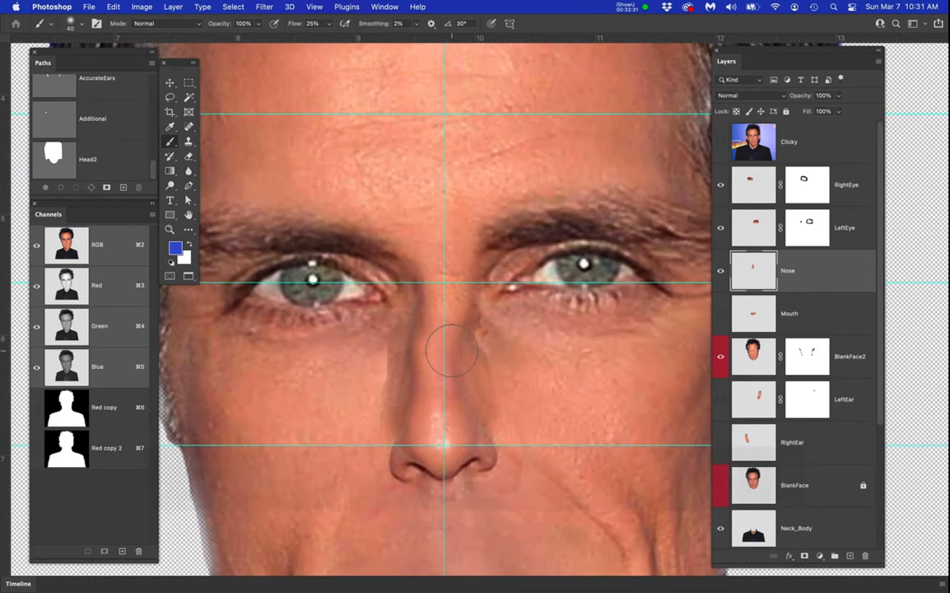
pyautogui.press('super+semicolon')
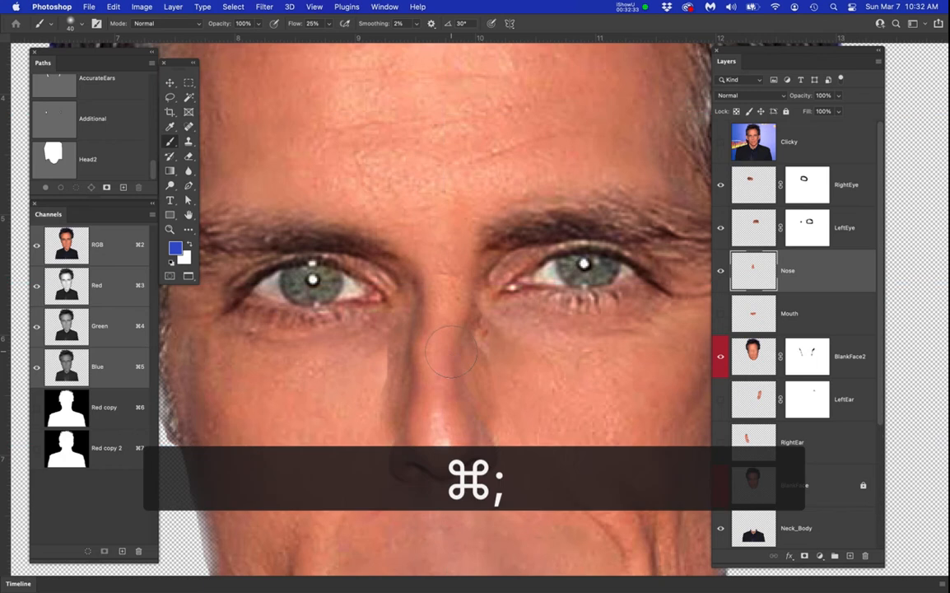
pyautogui.click(801, 271)
pyautogui.click(721, 271)
pyautogui.click(721, 271)
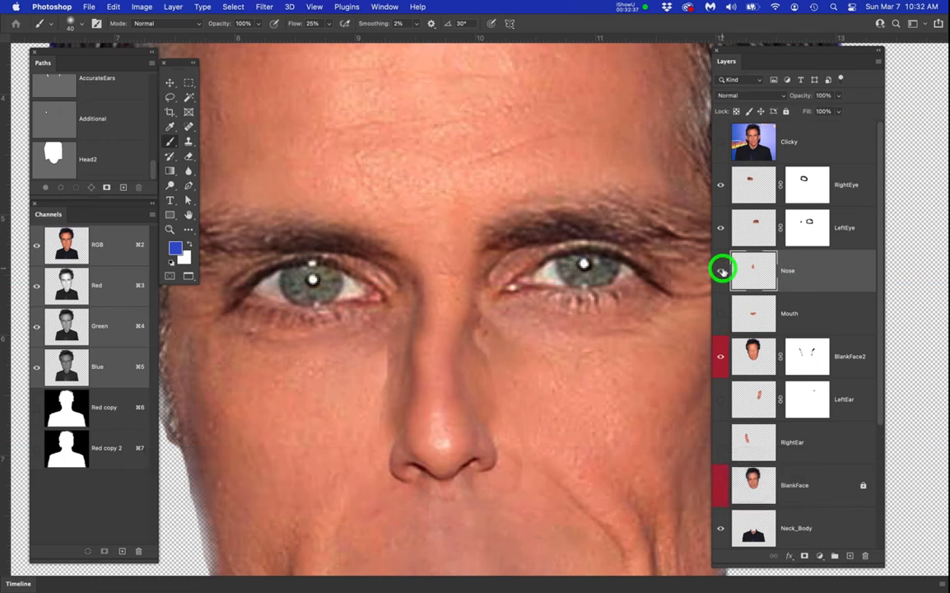
pyautogui.click(823, 275)
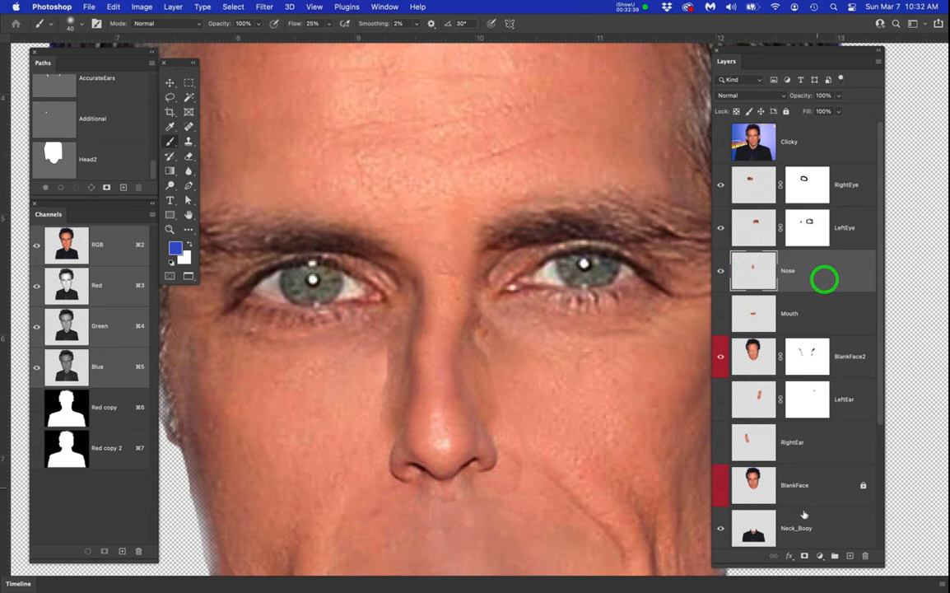
pyautogui.click(803, 555)
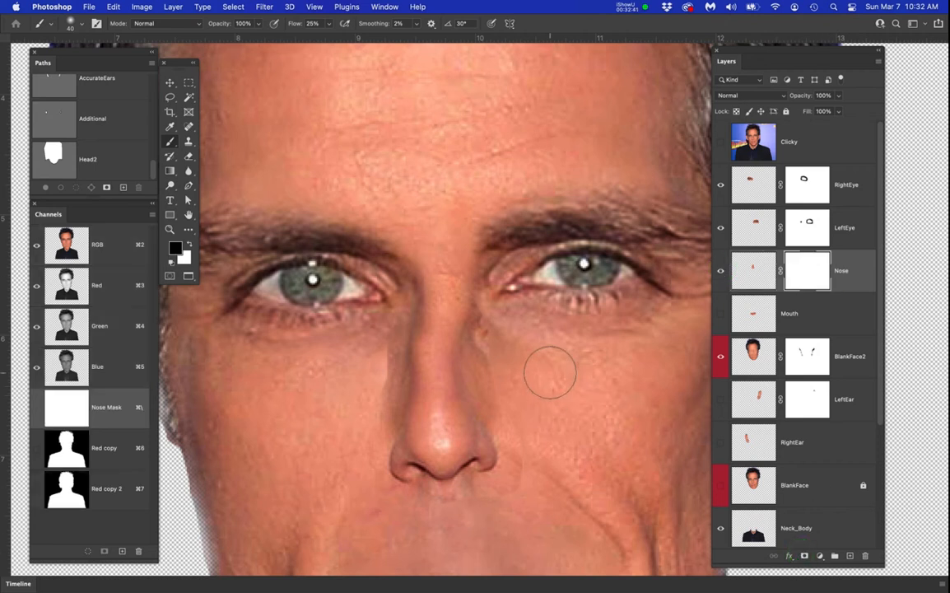
# Paint black on the Nose mask with the 40 px brush along the bridge, both sides and beneath the nose
pyautogui.moveTo(501, 330); pyautogui.dragTo(505, 354)
pyautogui.moveTo(487, 312); pyautogui.dragTo(443, 252)
pyautogui.moveTo(400, 319)
pyautogui.mouseDown()
pyautogui.moveTo(372, 392)
pyautogui.moveTo(370, 362)
pyautogui.moveTo(374, 349)
pyautogui.moveTo(367, 416)
pyautogui.moveTo(380, 371)
pyautogui.mouseUp()
pyautogui.moveTo(509, 397)
pyautogui.mouseDown()
pyautogui.moveTo(498, 354)
pyautogui.moveTo(517, 414)
pyautogui.mouseUp()
pyautogui.moveTo(514, 495)
pyautogui.mouseDown()
pyautogui.moveTo(553, 427)
pyautogui.moveTo(441, 509)
pyautogui.mouseUp()
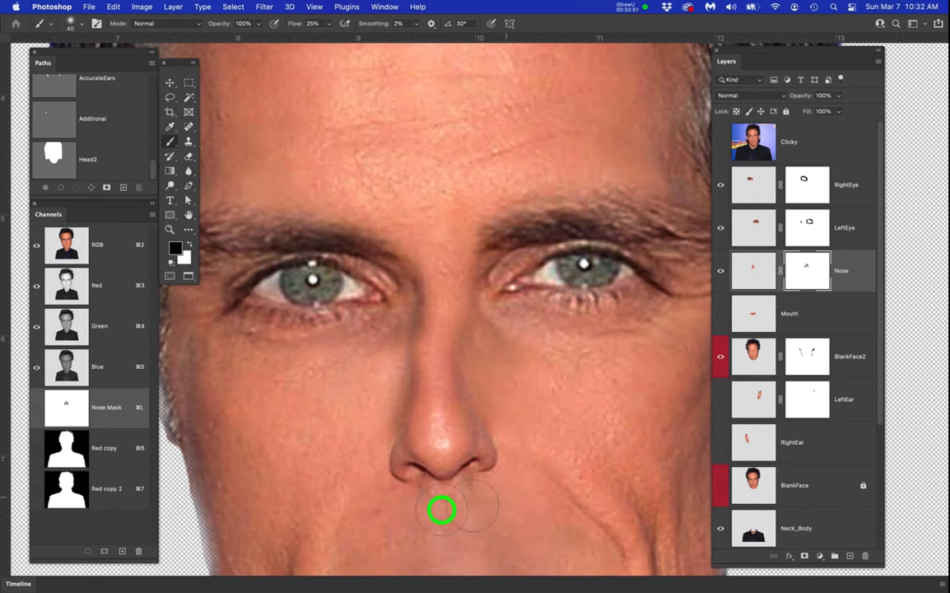
# With BlankFace2 temporarily hidden, mask out the remaining hard edges around and below the nostrils on Nose using a 25 px black brush
pyautogui.click(722, 358)
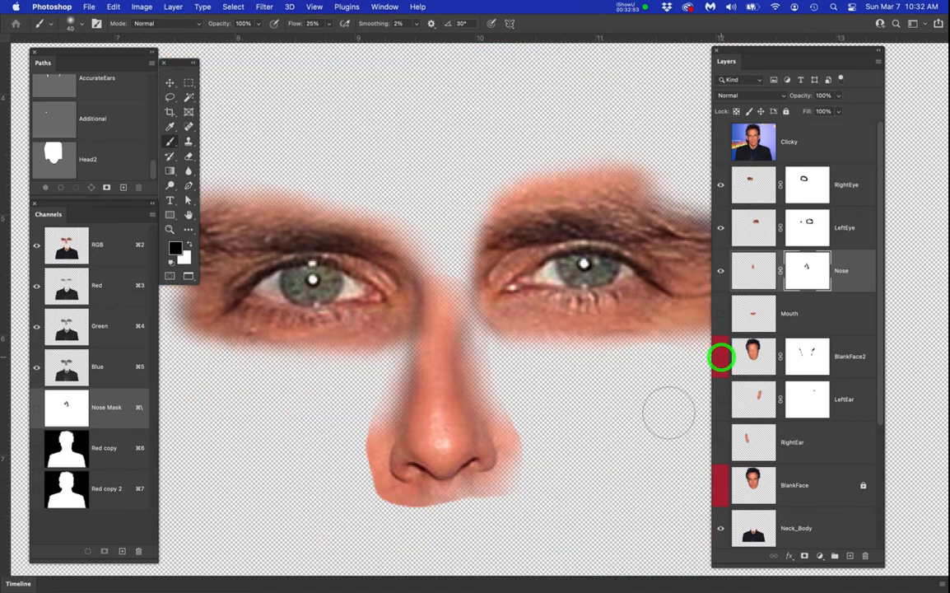
pyautogui.moveTo(510, 496)
pyautogui.mouseDown()
pyautogui.moveTo(399, 513)
pyautogui.moveTo(475, 521)
pyautogui.mouseUp()
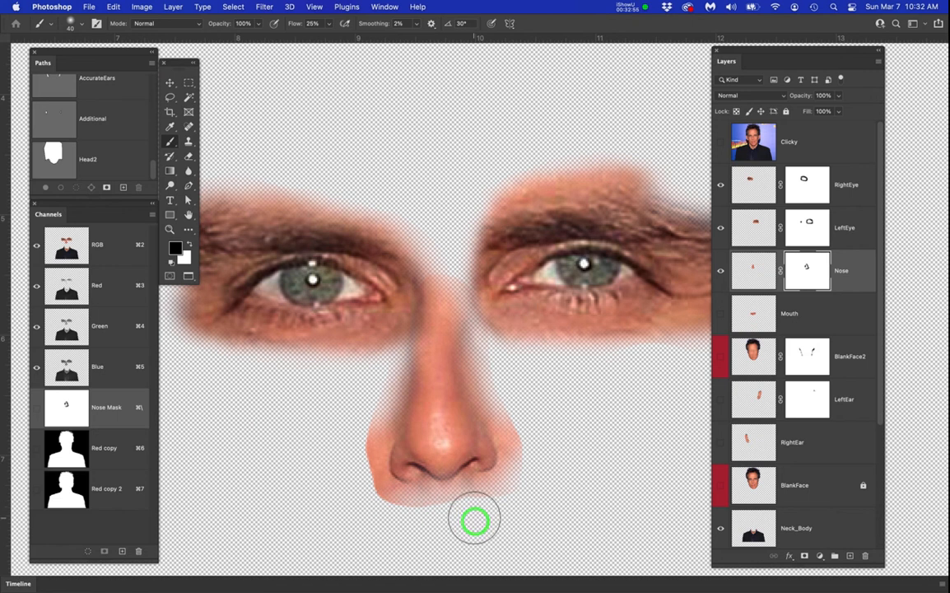
pyautogui.press('super+z')
pyautogui.press('[')
pyautogui.press('[')
pyautogui.press('[')
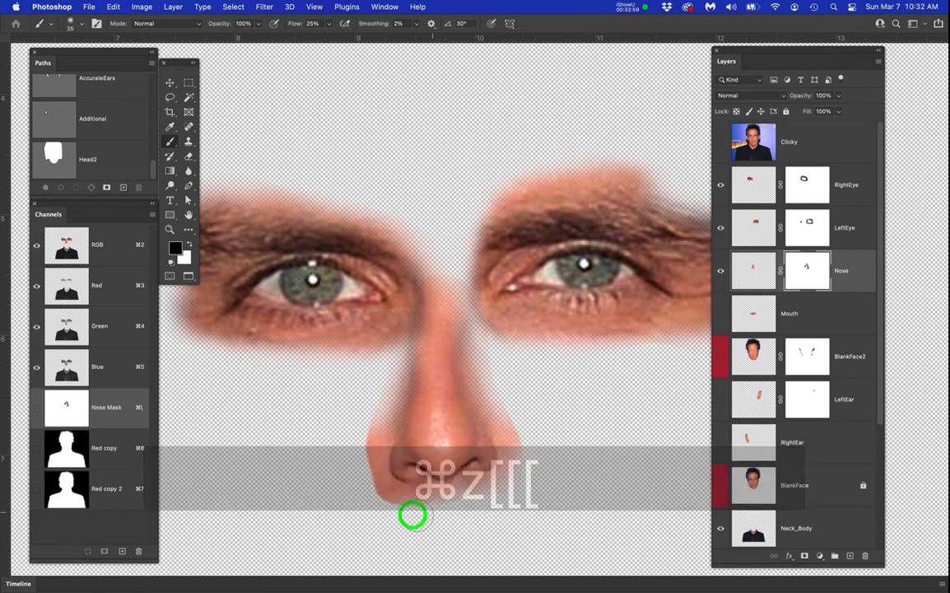
pyautogui.moveTo(383, 509)
pyautogui.mouseDown()
pyautogui.moveTo(362, 461)
pyautogui.moveTo(371, 499)
pyautogui.moveTo(360, 426)
pyautogui.moveTo(363, 439)
pyautogui.mouseUp()
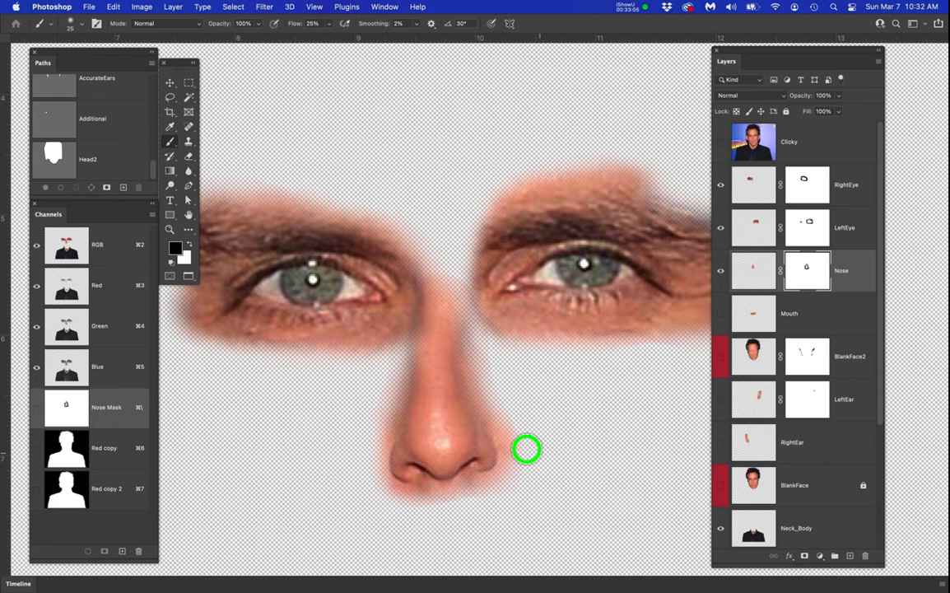
pyautogui.moveTo(522, 410); pyautogui.dragTo(542, 485)
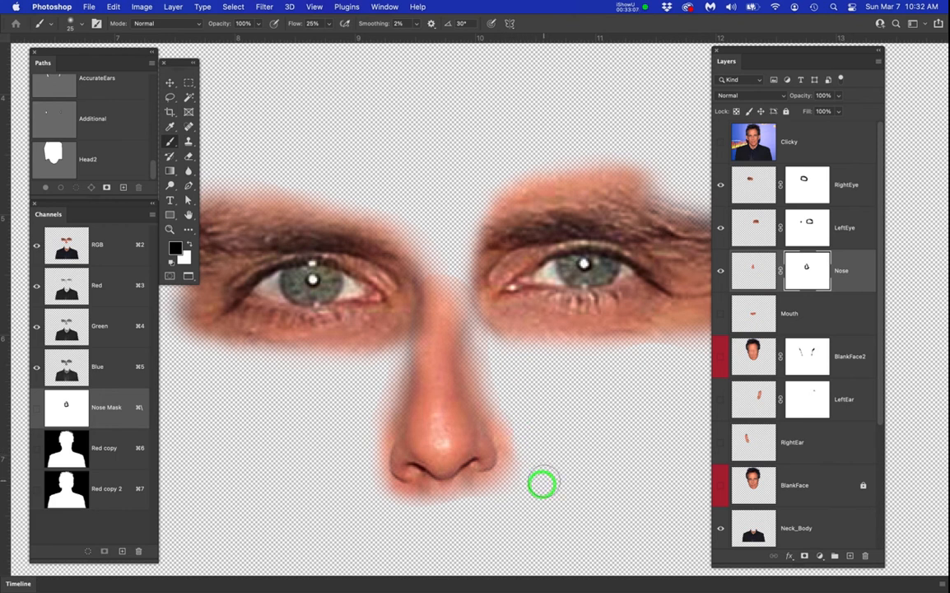
pyautogui.click(719, 356)
# Show the RightEar, LeftEar and Mouth layers along with the rest of the face
pyautogui.scroll(-3, 531, 405)
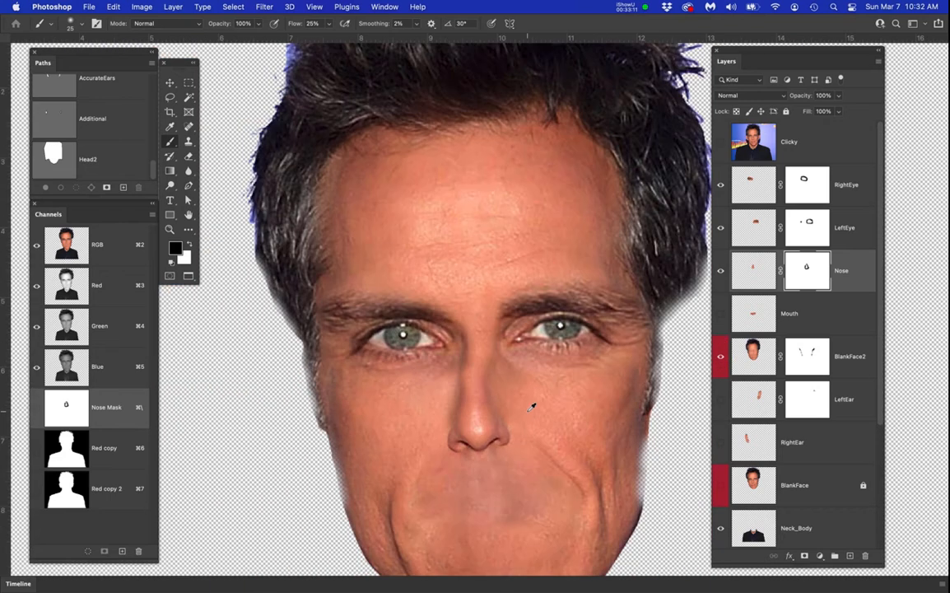
pyautogui.moveTo(544, 409); pyautogui.dragTo(485, 306)
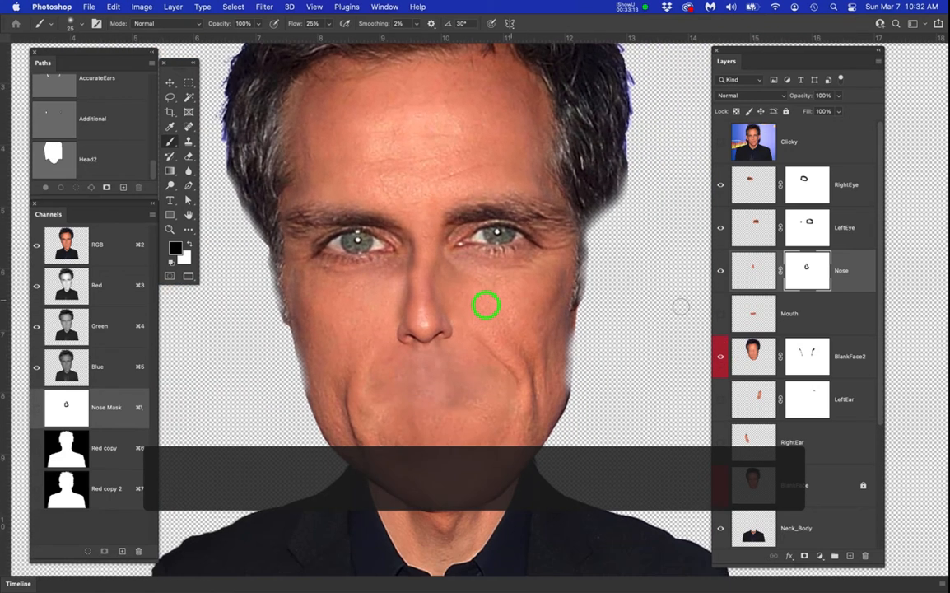
pyautogui.click(722, 440)
pyautogui.click(721, 406)
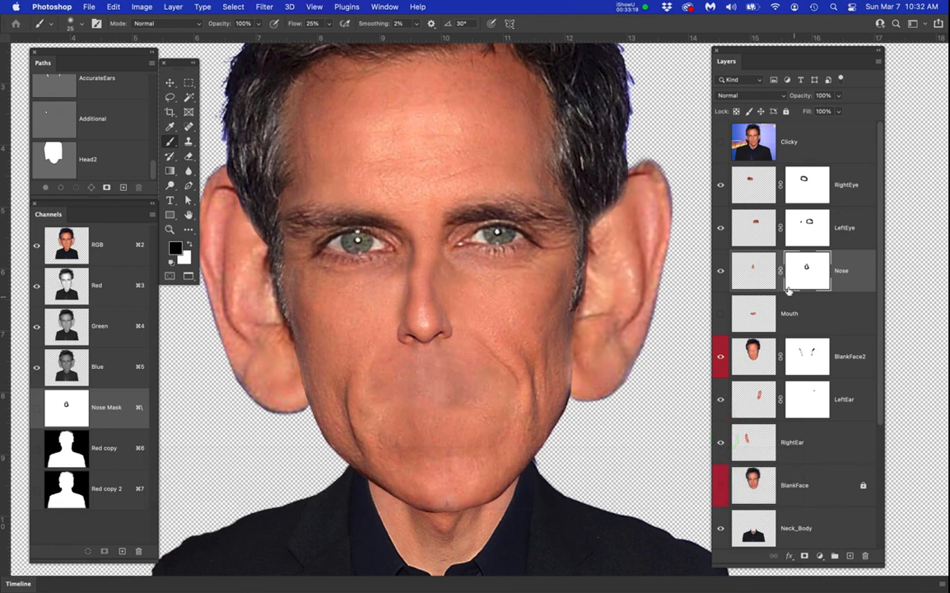
pyautogui.click(721, 313)
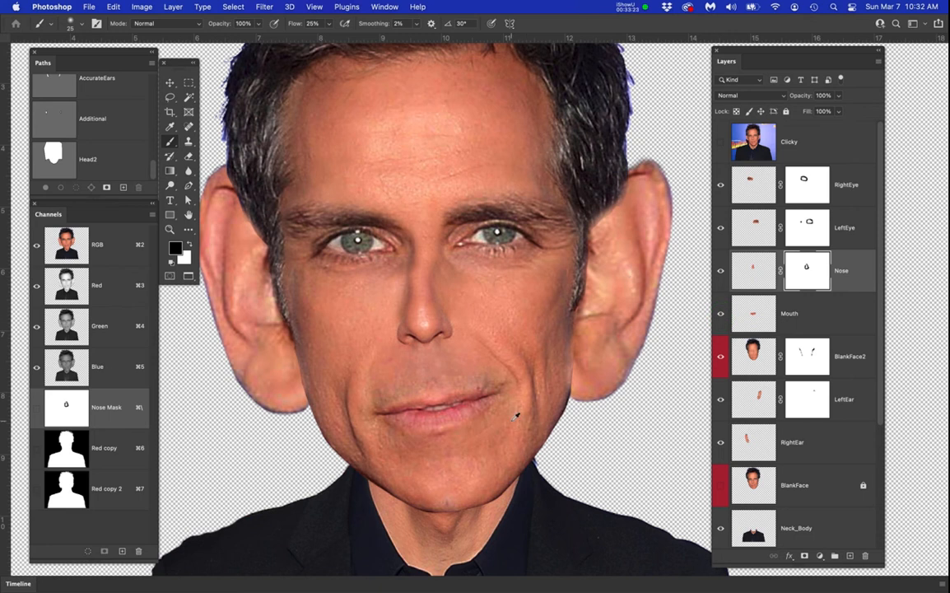
# Compare the full caricature face with the original Clicky photo
pyautogui.scroll(2, 515, 416)
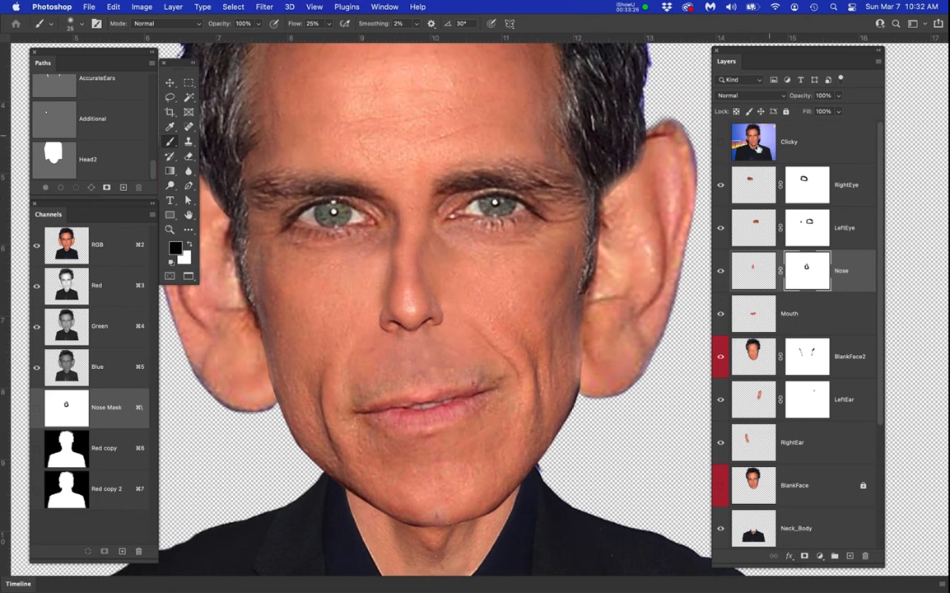
pyautogui.click(721, 141)
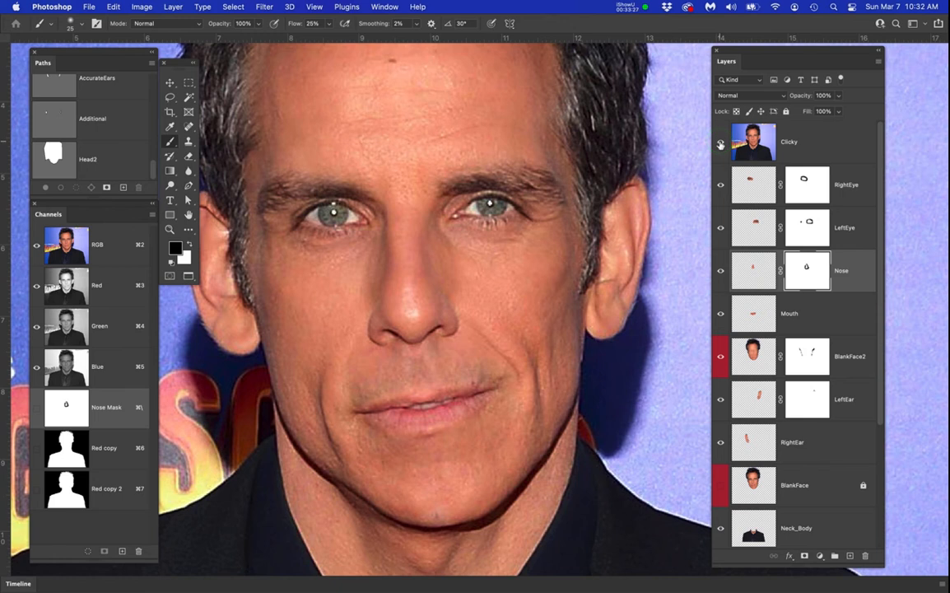
pyautogui.click(721, 142)
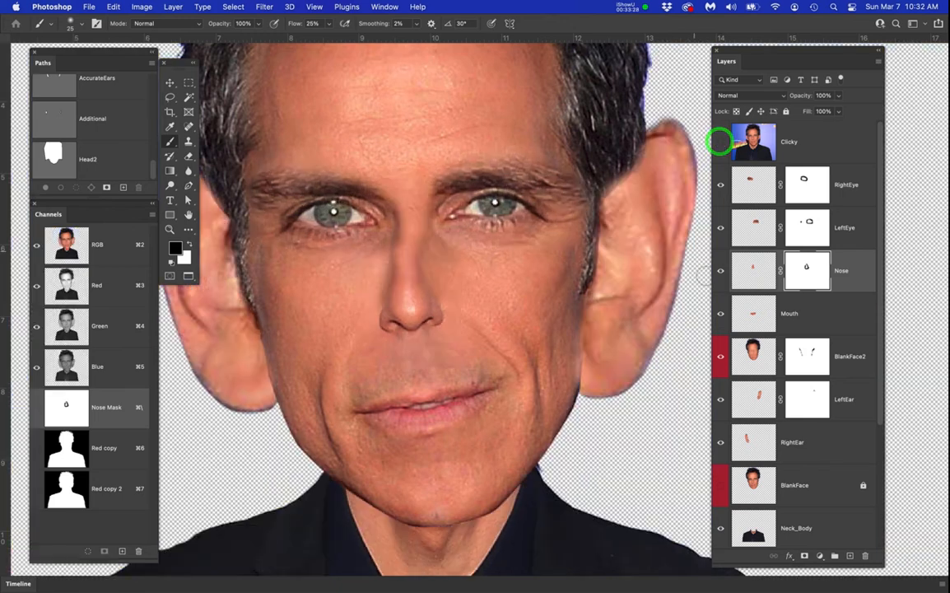
# Scale the Mouth layer down proportionally with Free Transform and apply it
pyautogui.click(807, 314)
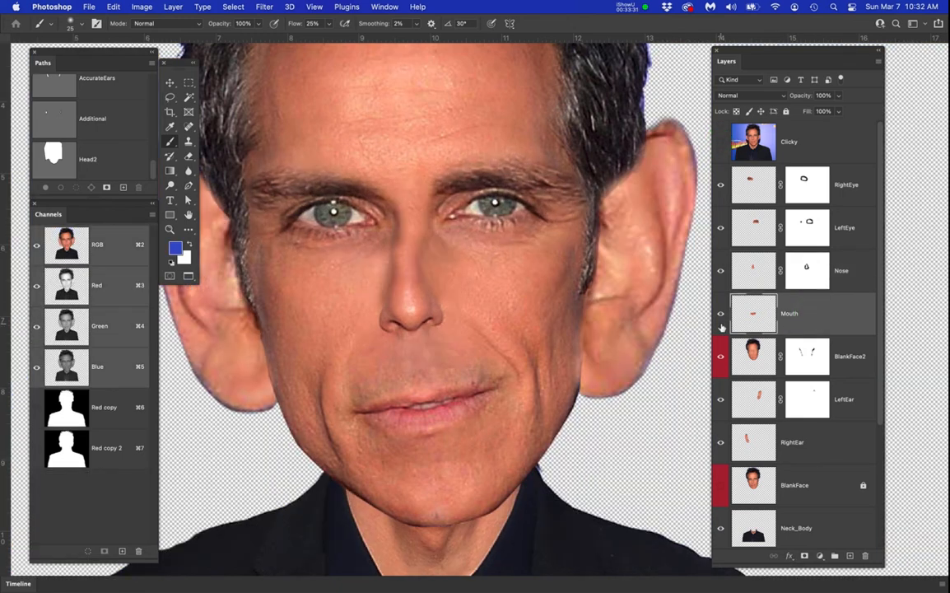
pyautogui.click(750, 314)
pyautogui.press('super+t')
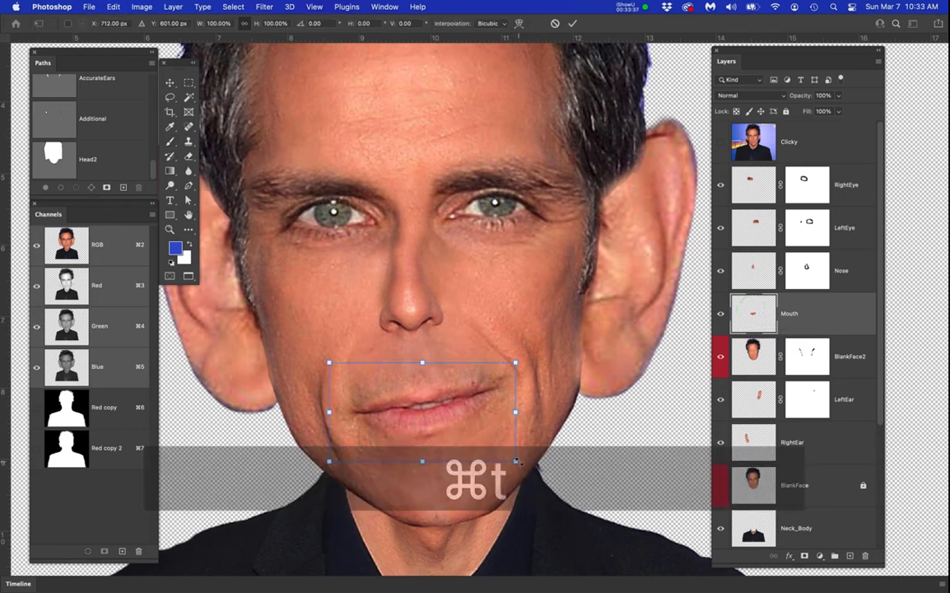
pyautogui.moveTo(516, 453); pyautogui.dragTo(490, 446)
pyautogui.press('Return')
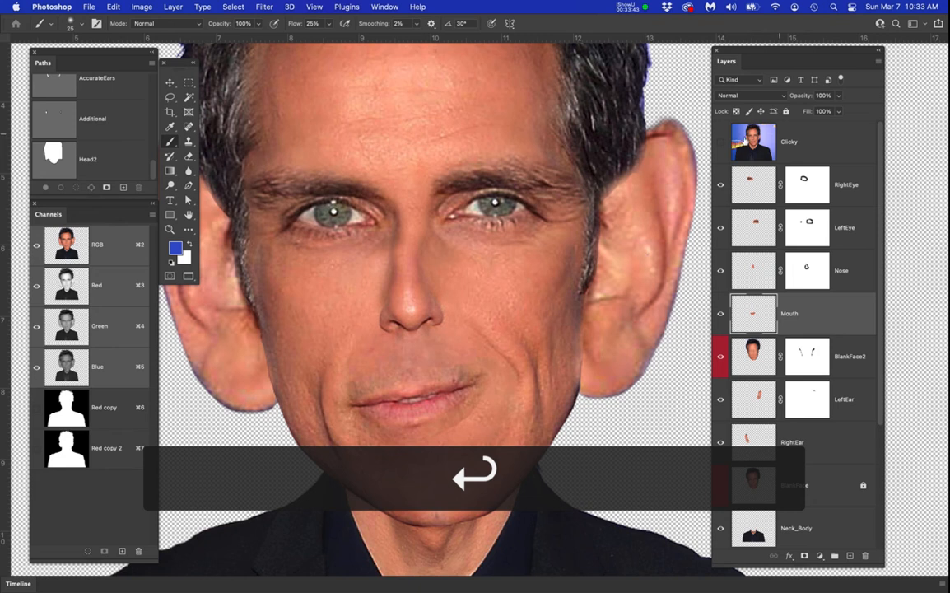
# Show the Clicky photo and place one horizontal and one vertical guide near the centre of the mouth
pyautogui.click(722, 143)
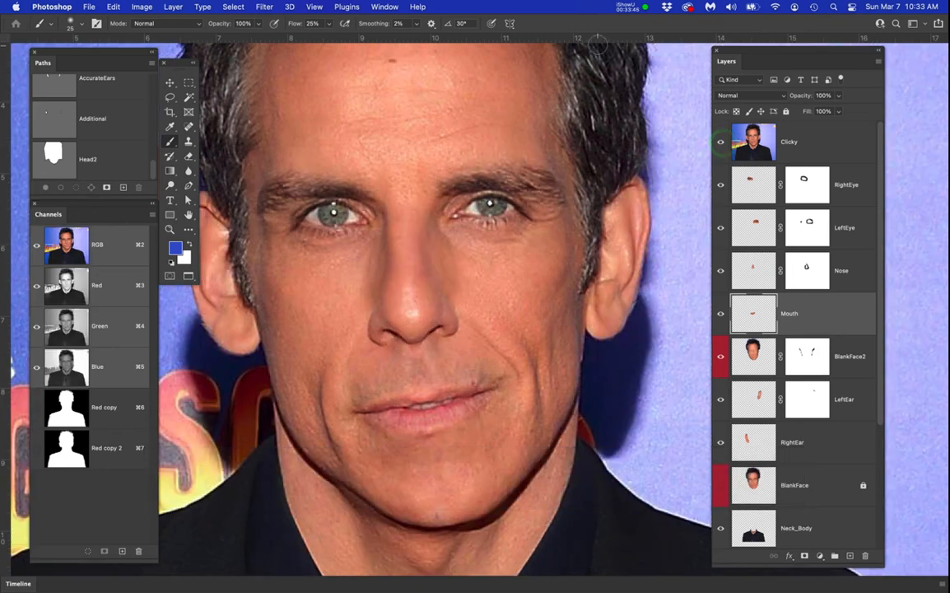
pyautogui.moveTo(598, 41); pyautogui.dragTo(616, 404)
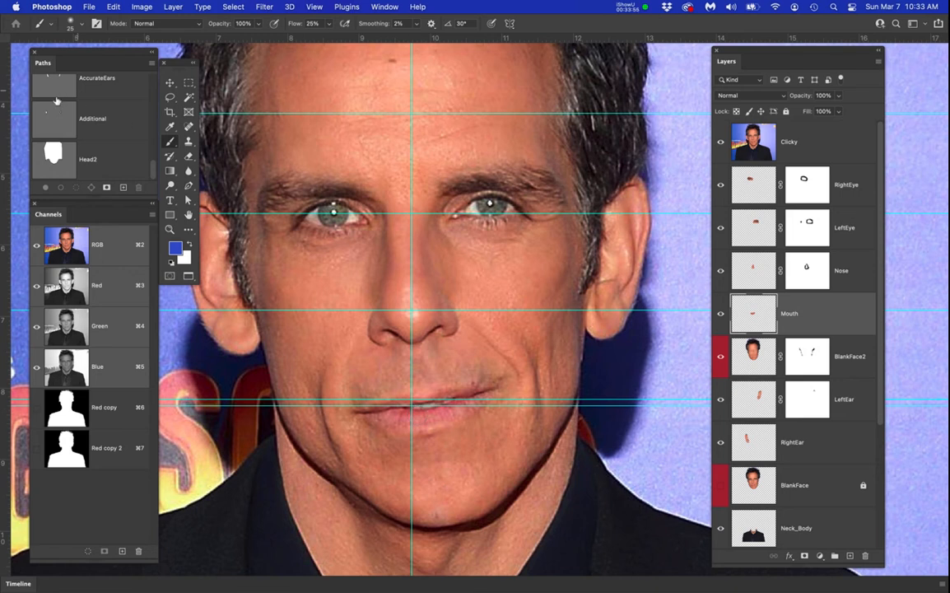
pyautogui.moveTo(4, 96); pyautogui.dragTo(435, 224)
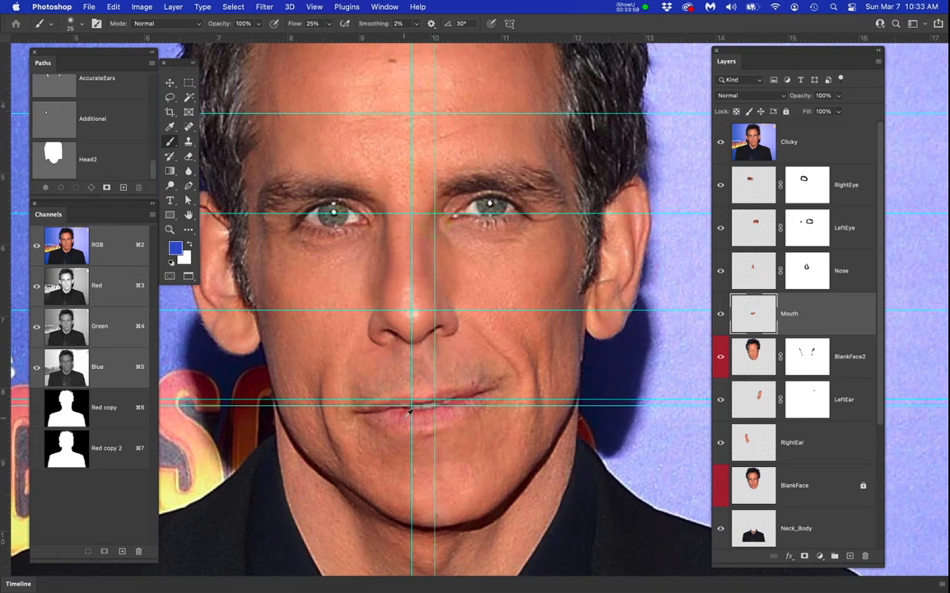
pyautogui.scroll(2, 409, 424)
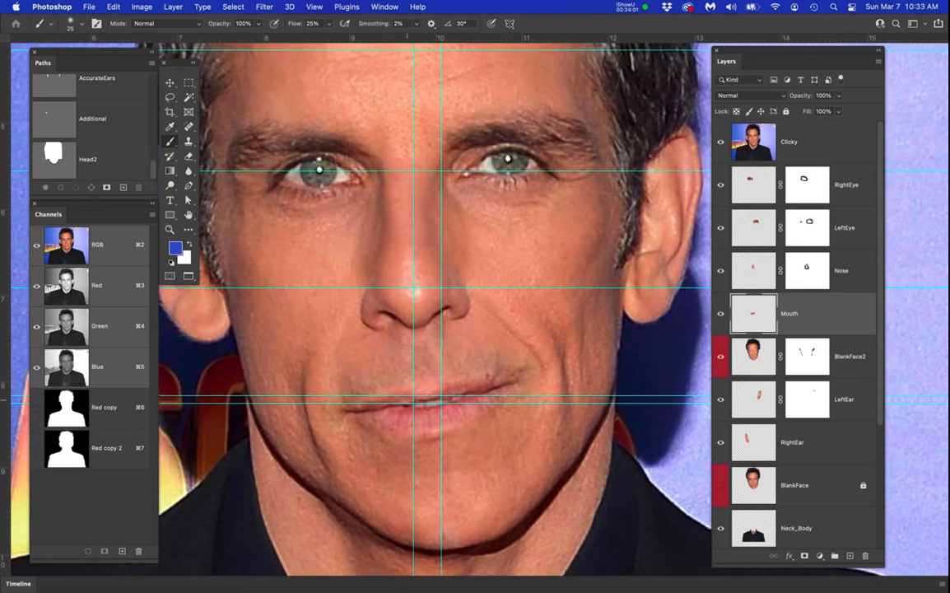
# Clear all existing guides and mark the mouth's centre in the Clicky photo with one new horizontal and one new vertical guide
pyautogui.click(315, 7)
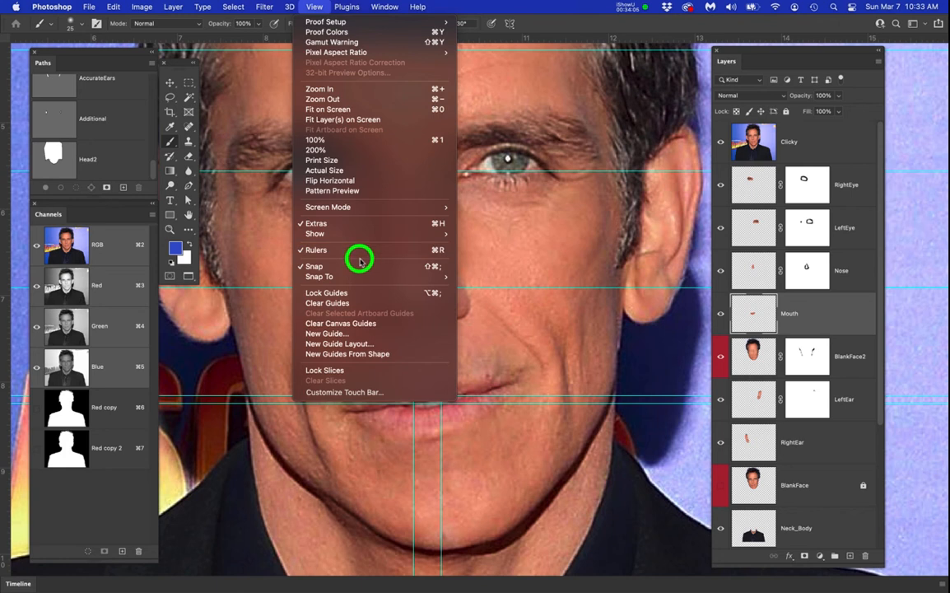
pyautogui.moveTo(445, 238)
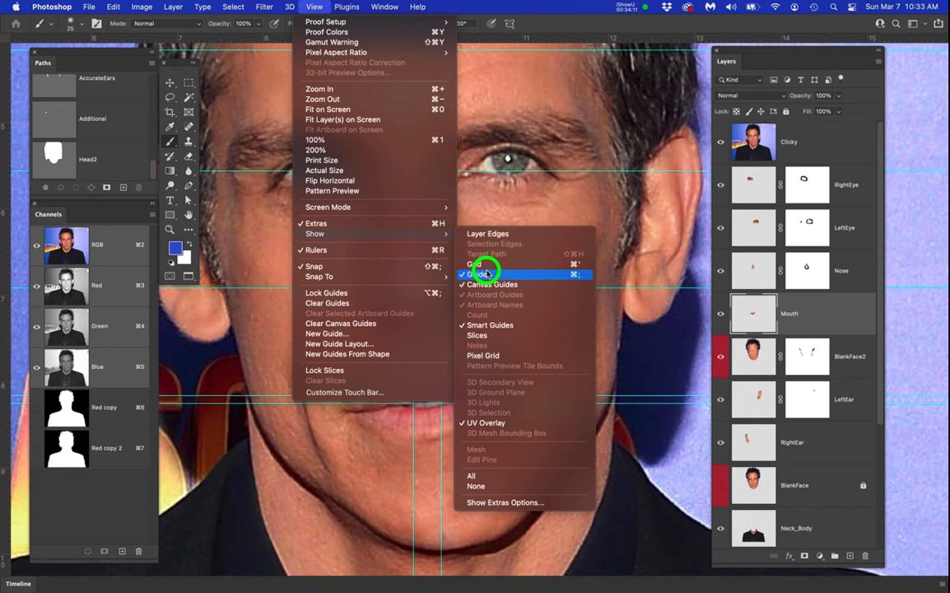
pyautogui.click(388, 303)
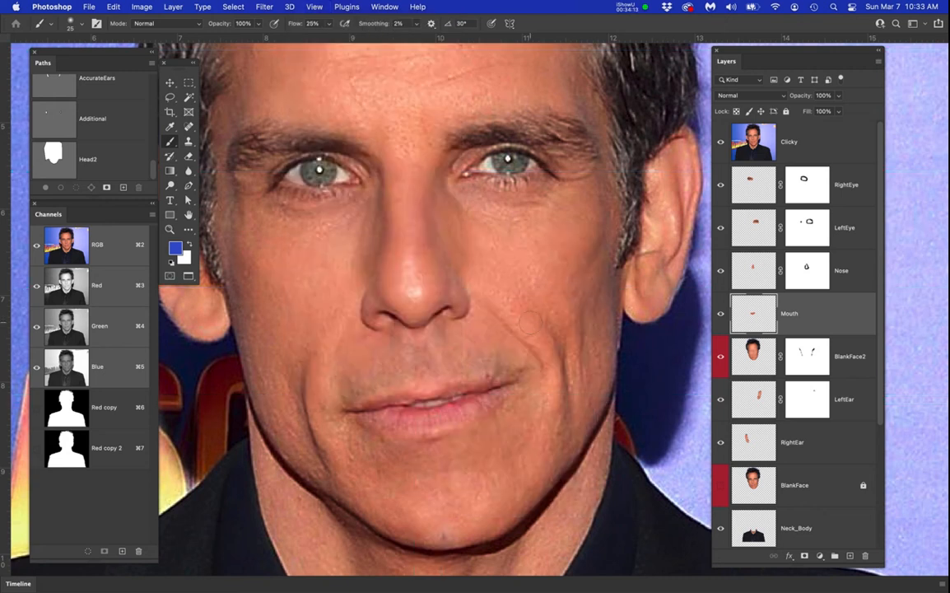
pyautogui.moveTo(461, 39); pyautogui.dragTo(485, 402)
pyautogui.moveTo(8, 234); pyautogui.dragTo(429, 292)
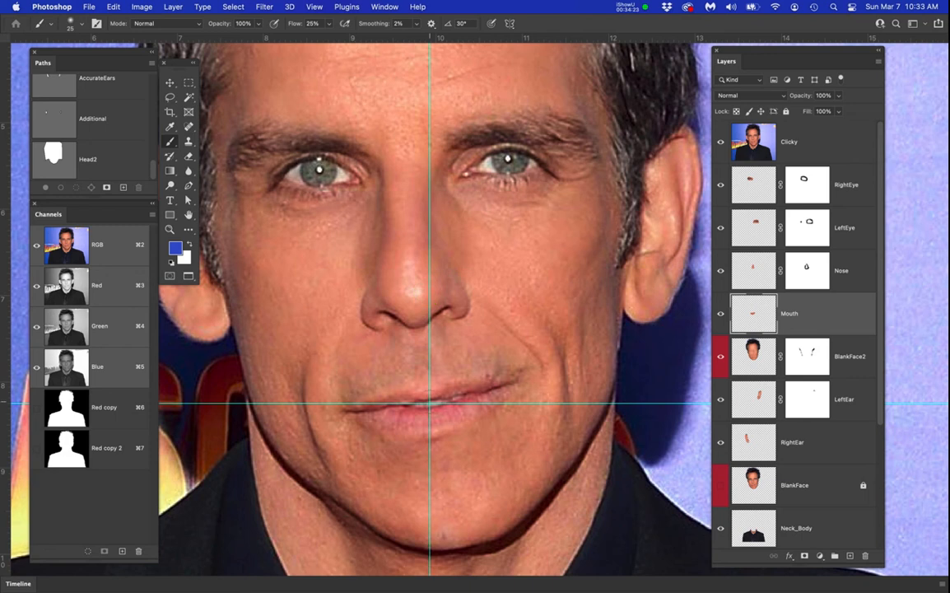
# With Clicky hidden, move the Mouth layer so its centre sits on the guide crossing, and compare its placement with the original photo
pyautogui.click(721, 142)
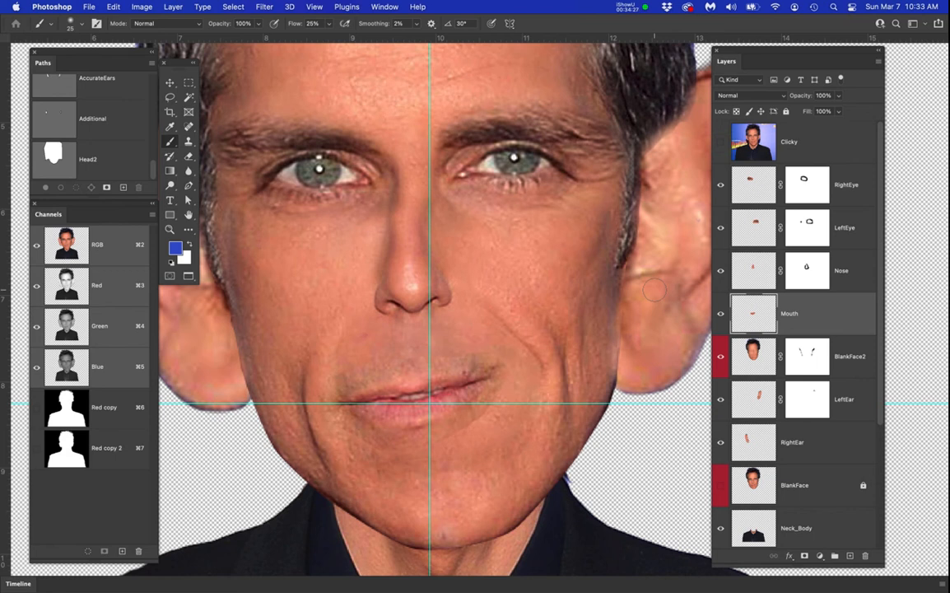
pyautogui.click(763, 320)
pyautogui.press('v')
pyautogui.moveTo(467, 385); pyautogui.dragTo(484, 394)
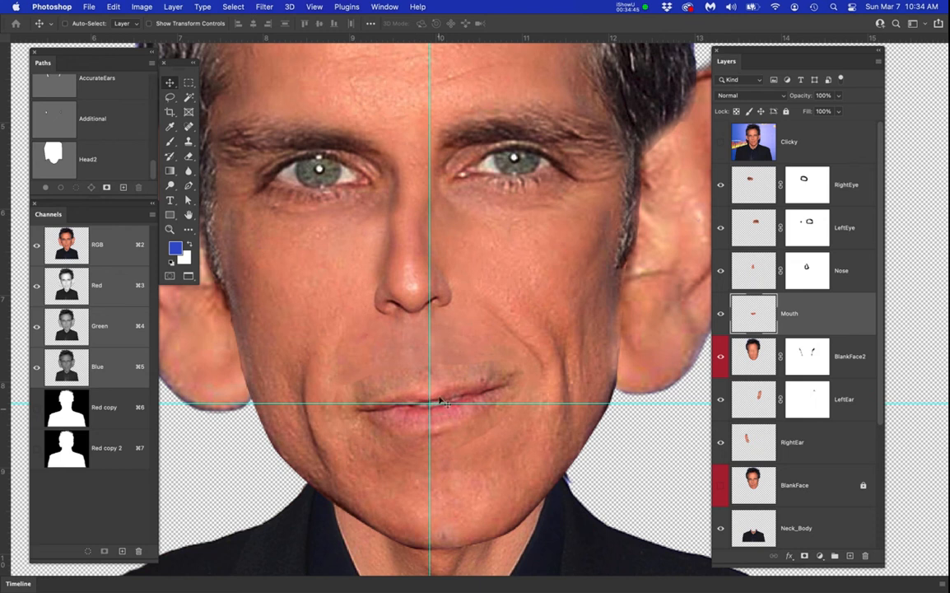
pyautogui.click(722, 142)
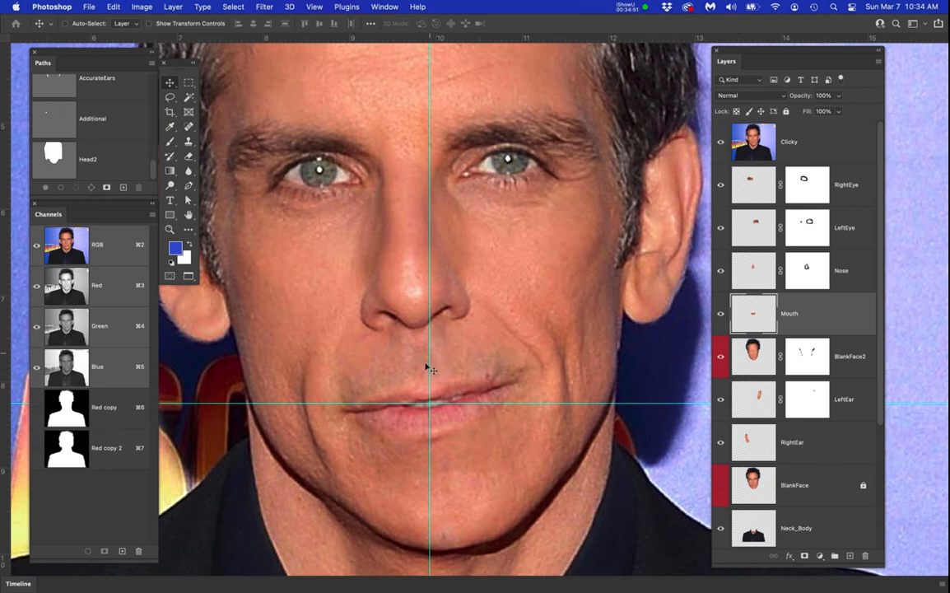
pyautogui.click(722, 143)
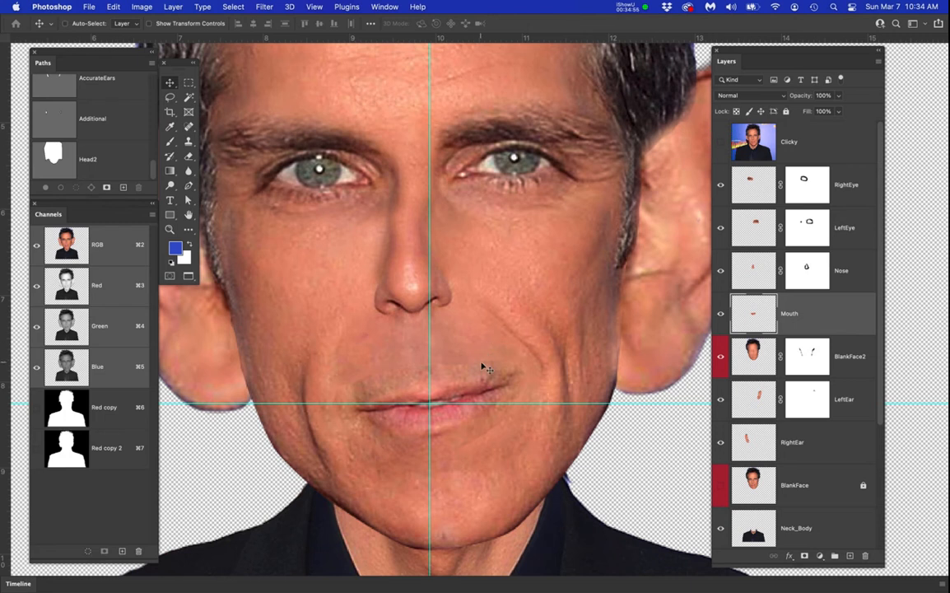
# With BlankFace2 temporarily hidden, add a layer mask to Mouth and soften its whole outline with a 25 px black brush
pyautogui.click(721, 359)
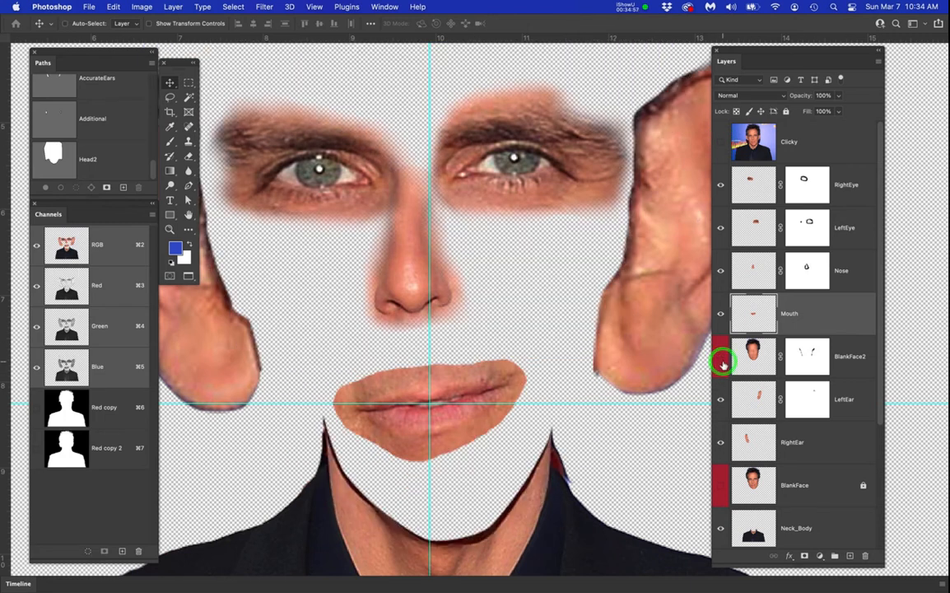
pyautogui.click(825, 323)
pyautogui.click(805, 556)
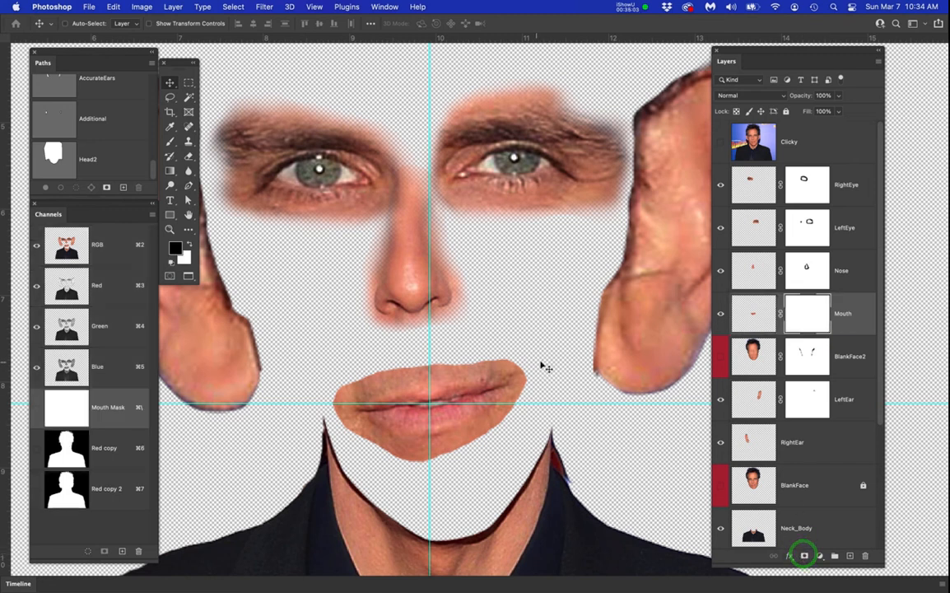
pyautogui.press('b')
pyautogui.moveTo(529, 414)
pyautogui.mouseDown()
pyautogui.moveTo(442, 477)
pyautogui.moveTo(415, 471)
pyautogui.moveTo(474, 454)
pyautogui.moveTo(503, 439)
pyautogui.moveTo(422, 475)
pyautogui.moveTo(504, 427)
pyautogui.moveTo(436, 471)
pyautogui.moveTo(490, 443)
pyautogui.moveTo(418, 461)
pyautogui.moveTo(331, 427)
pyautogui.moveTo(427, 477)
pyautogui.moveTo(325, 428)
pyautogui.moveTo(327, 389)
pyautogui.moveTo(410, 358)
pyautogui.moveTo(323, 387)
pyautogui.moveTo(409, 354)
pyautogui.moveTo(484, 353)
pyautogui.moveTo(370, 363)
pyautogui.moveTo(453, 349)
pyautogui.moveTo(508, 356)
pyautogui.moveTo(530, 373)
pyautogui.moveTo(477, 352)
pyautogui.moveTo(494, 350)
pyautogui.moveTo(516, 358)
pyautogui.moveTo(529, 398)
pyautogui.moveTo(539, 378)
pyautogui.moveTo(533, 374)
pyautogui.moveTo(509, 426)
pyautogui.moveTo(527, 398)
pyautogui.moveTo(534, 431)
pyautogui.mouseUp()
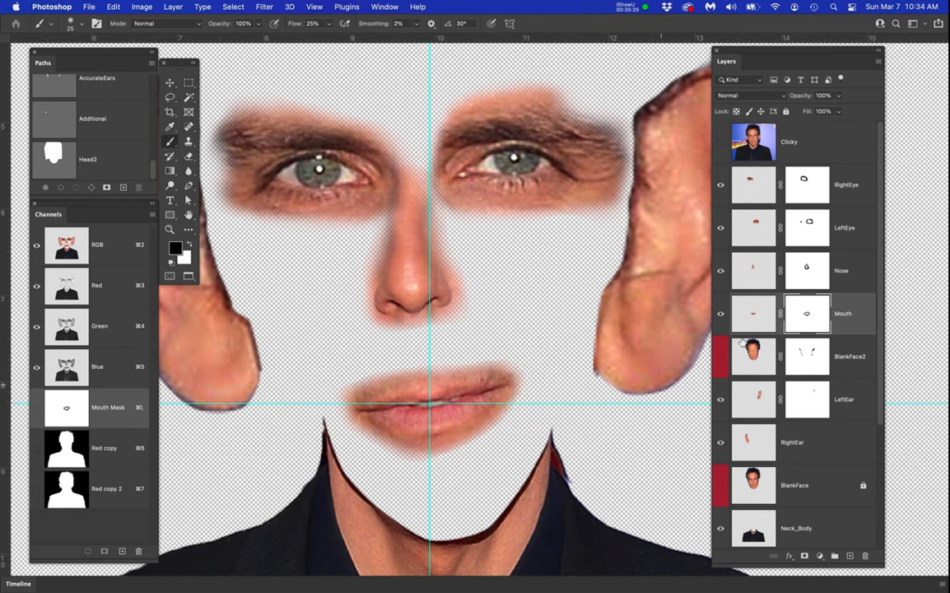
pyautogui.click(722, 359)
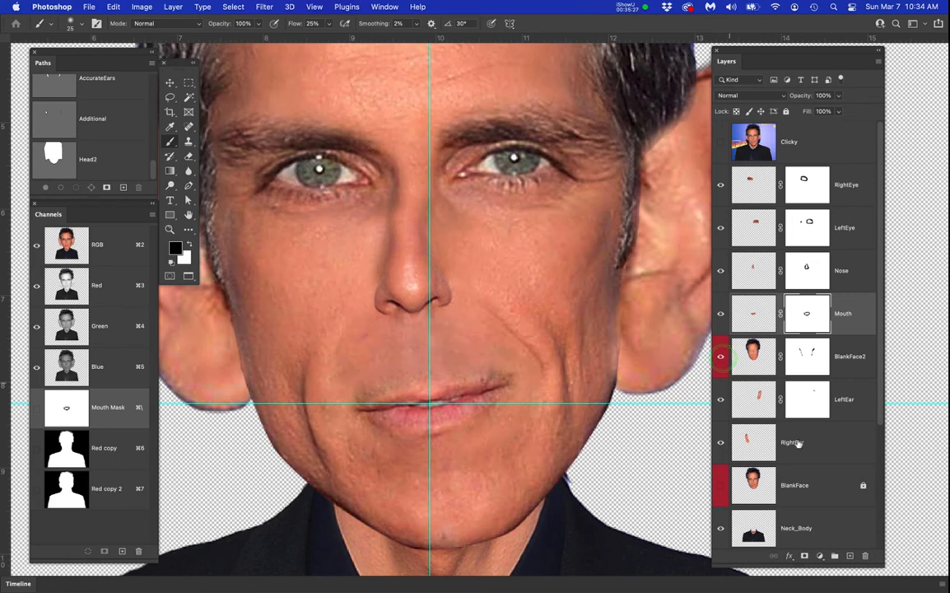
# With Clicky shown and the guides hidden, lasso the area between the nose and upper lip on Clicky and copy it to a new layer
pyautogui.click(721, 145)
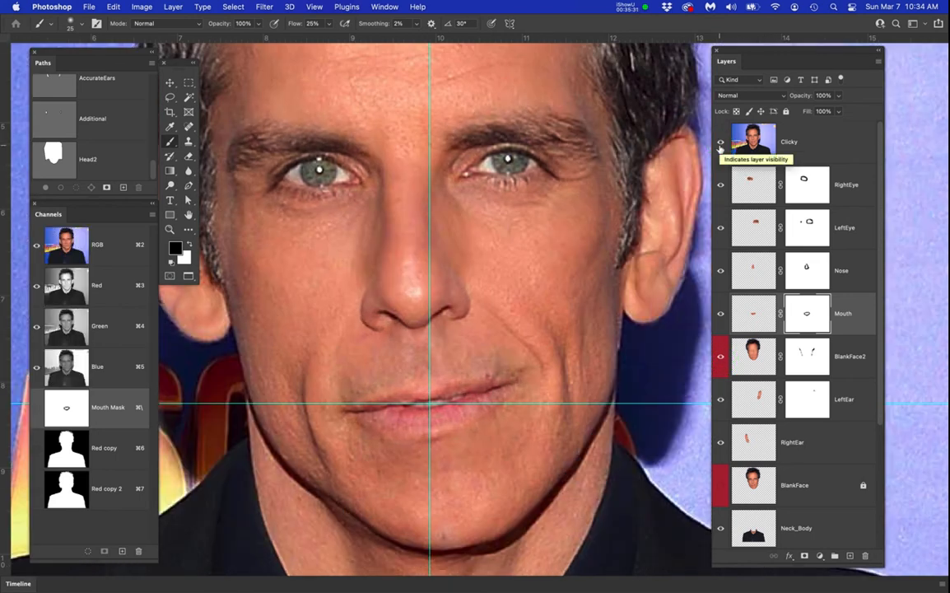
pyautogui.press('super+semicolon')
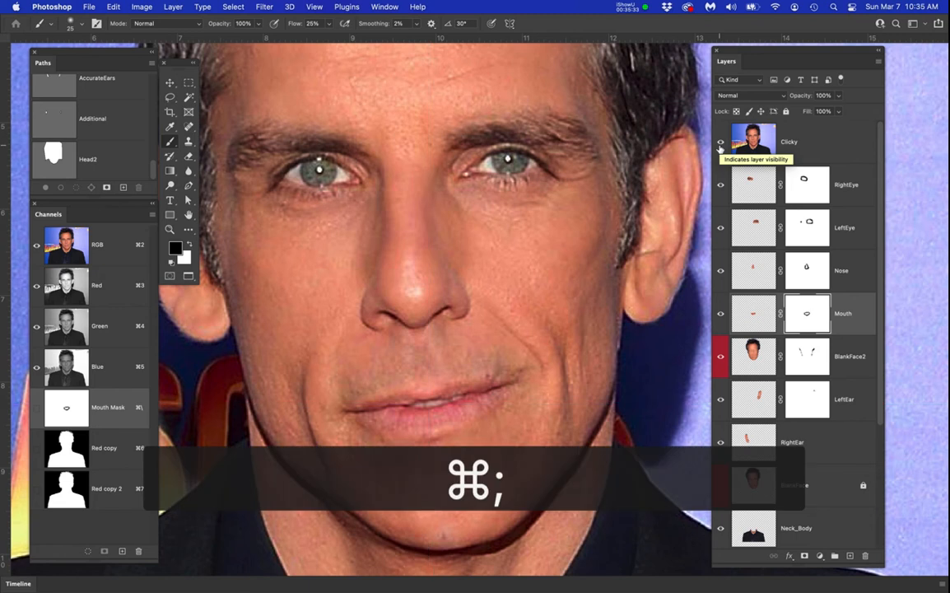
pyautogui.click(833, 141)
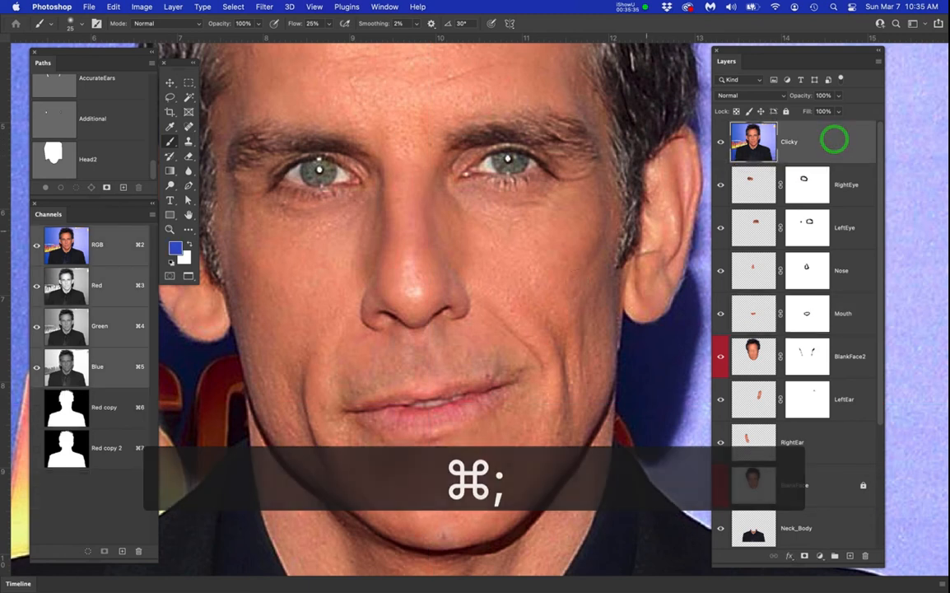
pyautogui.press('l')
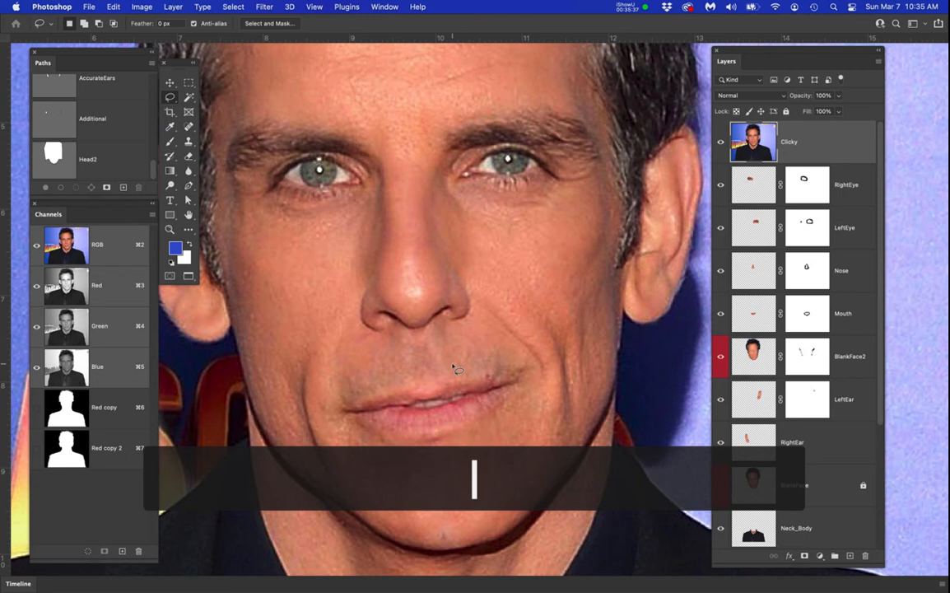
pyautogui.scroll(2, 454, 368)
pyautogui.moveTo(401, 313)
pyautogui.mouseDown()
pyautogui.moveTo(454, 313)
pyautogui.moveTo(467, 332)
pyautogui.moveTo(472, 376)
pyautogui.moveTo(460, 402)
pyautogui.moveTo(390, 414)
pyautogui.moveTo(371, 405)
pyautogui.moveTo(354, 372)
pyautogui.moveTo(382, 319)
pyautogui.moveTo(407, 310)
pyautogui.mouseUp()
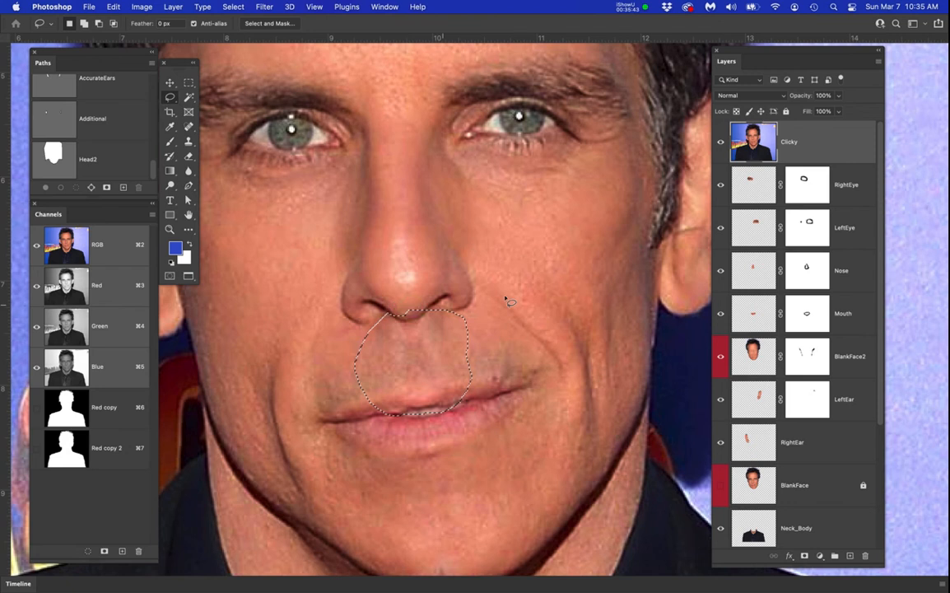
pyautogui.click(816, 141)
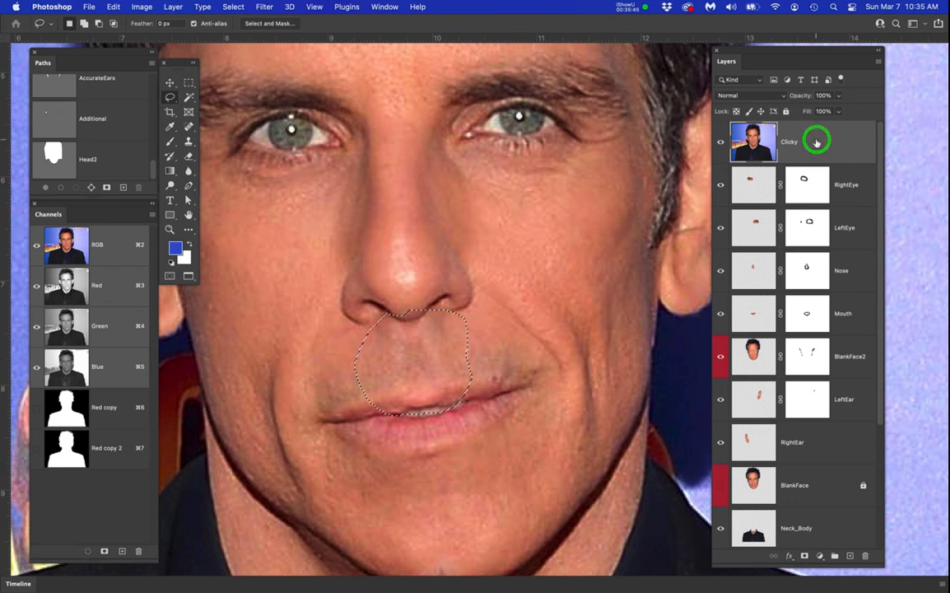
pyautogui.press('super+j')
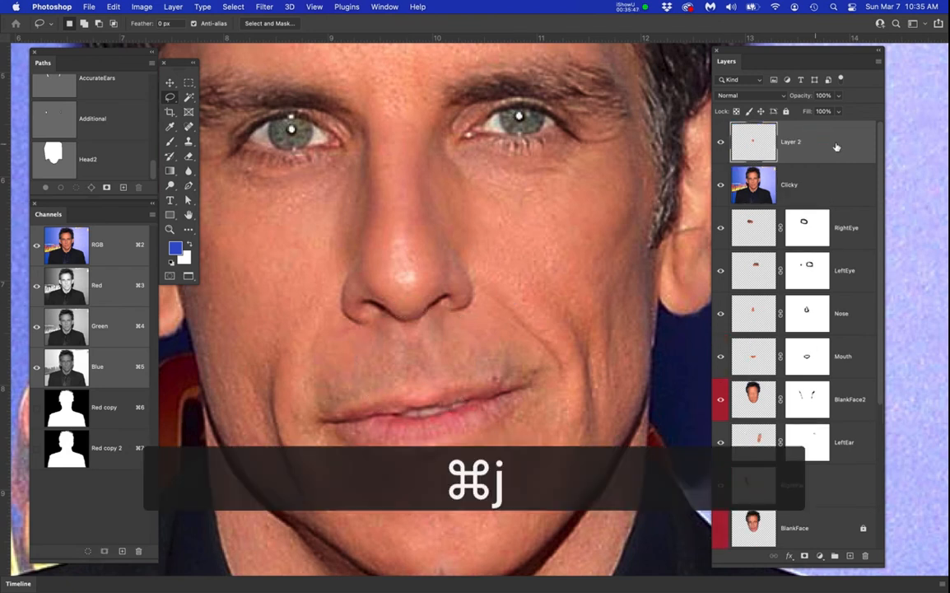
# Place the copied lip-area layer between Nose and Mouth in the layer stack and rename it UpperLikp
pyautogui.moveTo(837, 142); pyautogui.dragTo(839, 334)
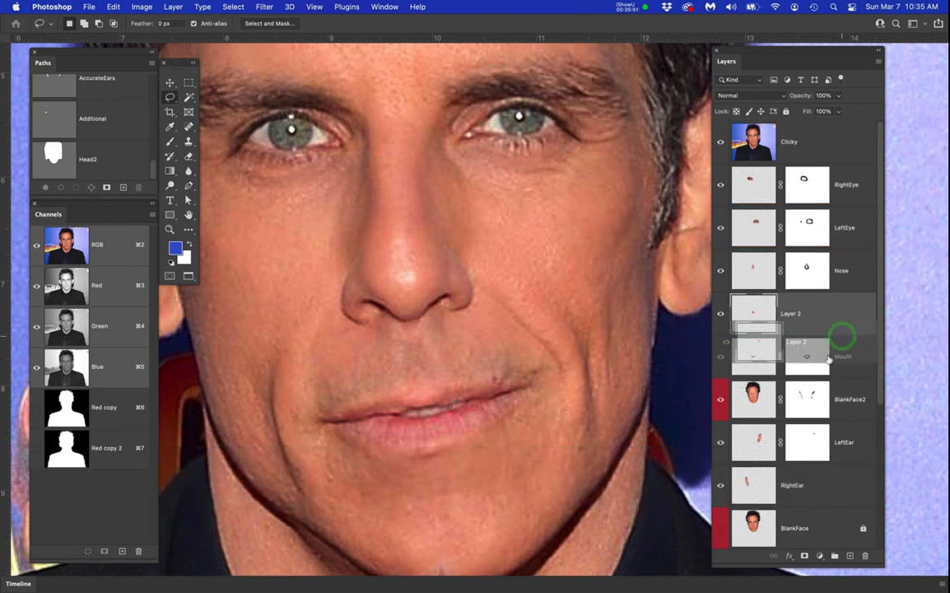
pyautogui.click(795, 314)
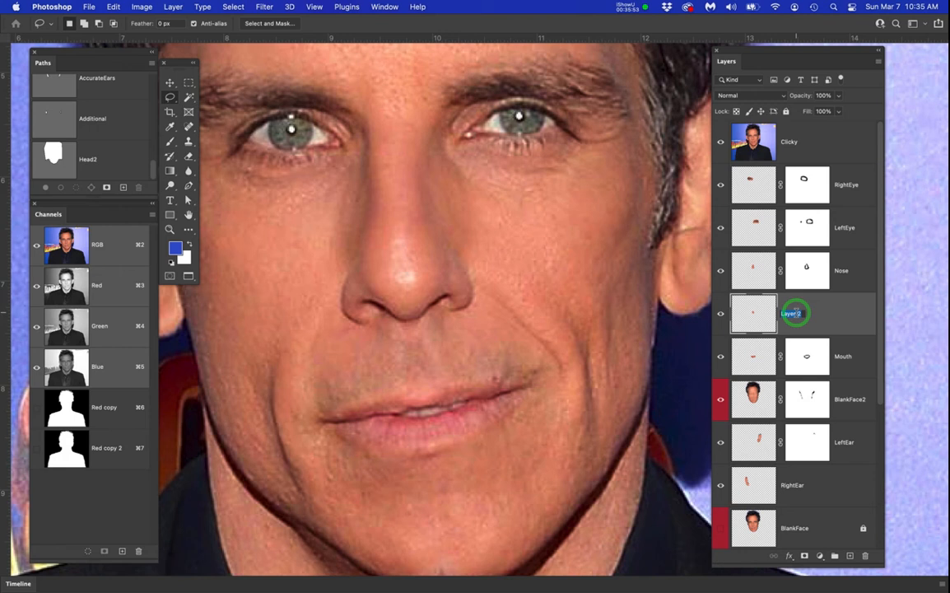
pyautogui.write('UpperLikp')
pyautogui.press('Return')
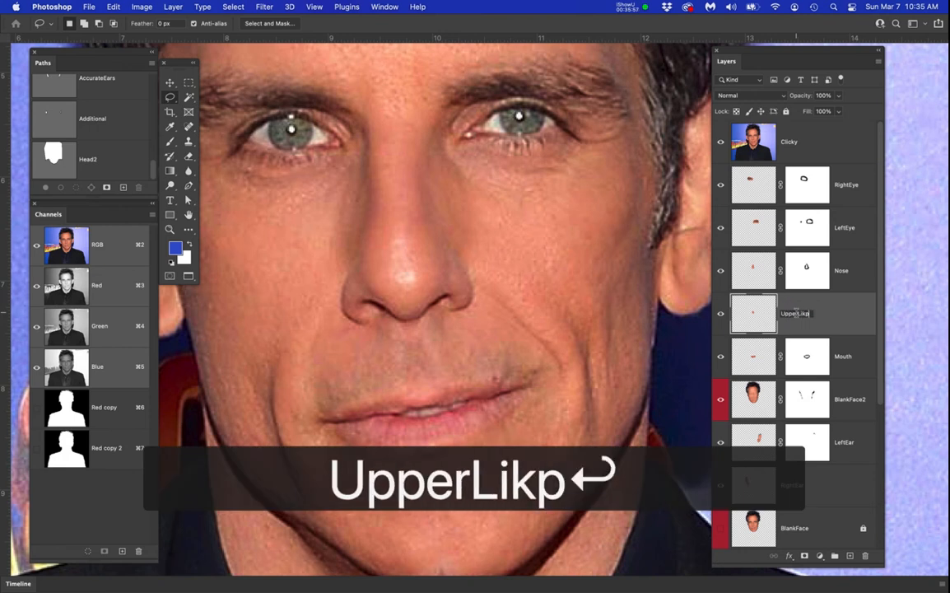
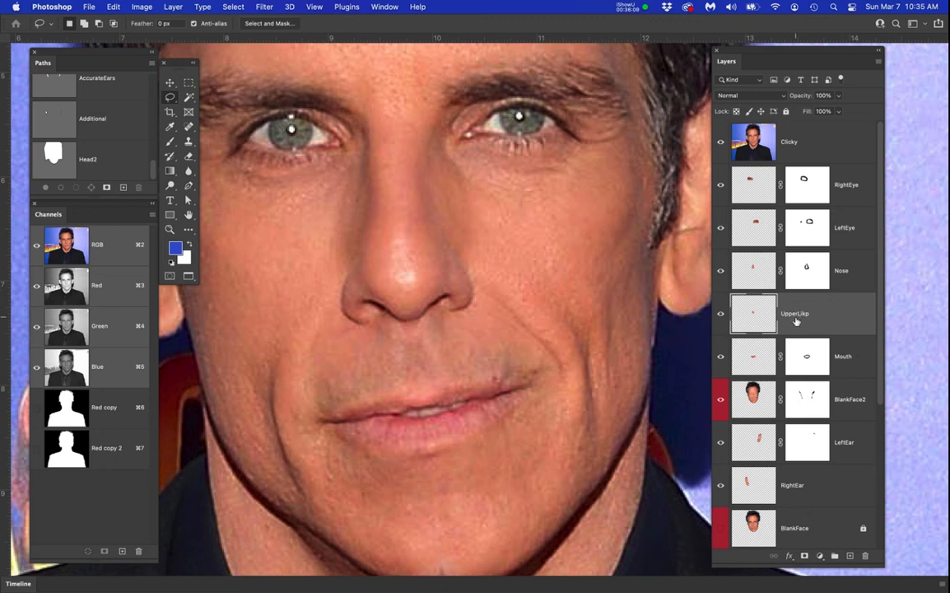
# Hide Clicky and BlankFace2, and move the UpperLikp layer slightly up so it meets the base of the nose
pyautogui.click(721, 143)
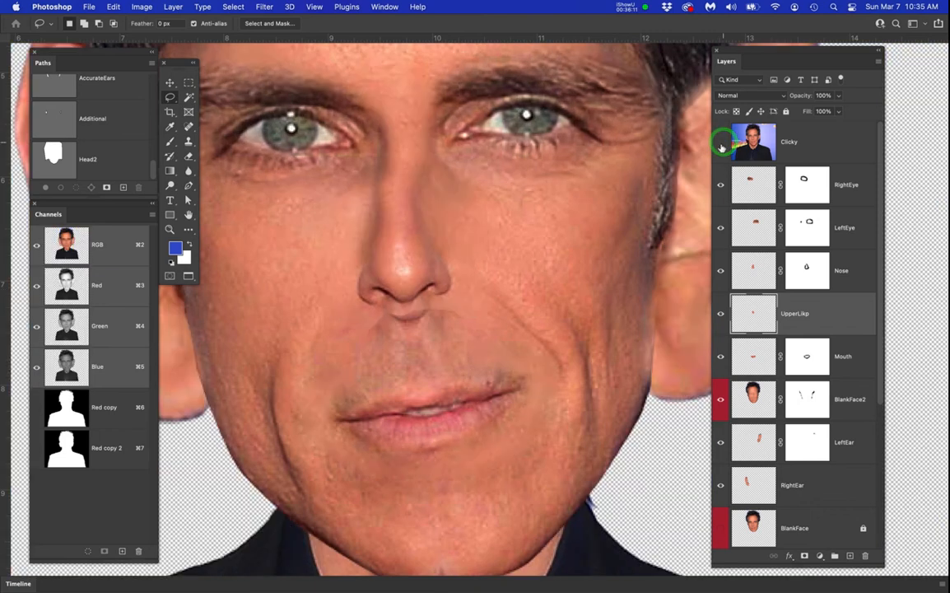
pyautogui.press('v')
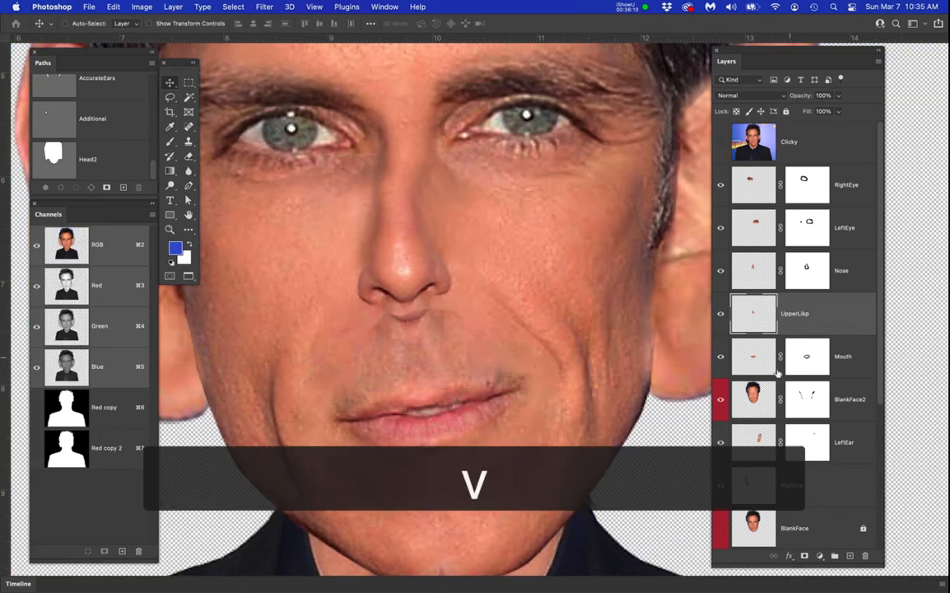
pyautogui.click(722, 401)
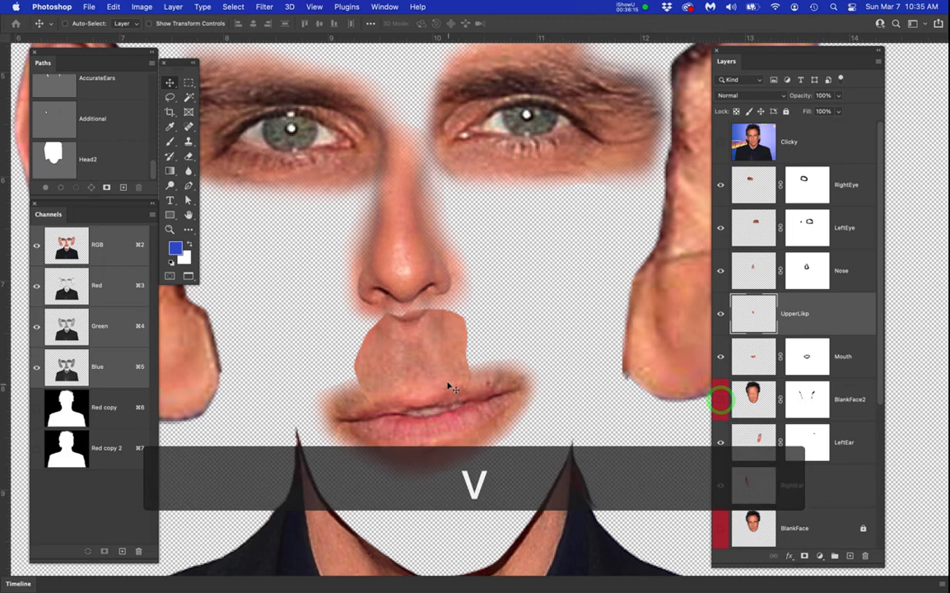
pyautogui.click(749, 312)
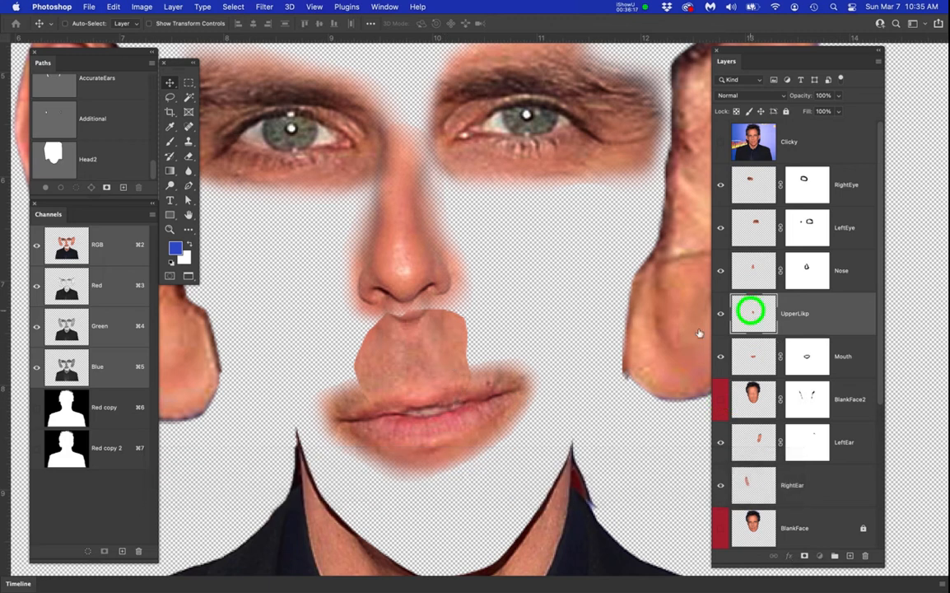
pyautogui.moveTo(442, 344); pyautogui.dragTo(441, 339)
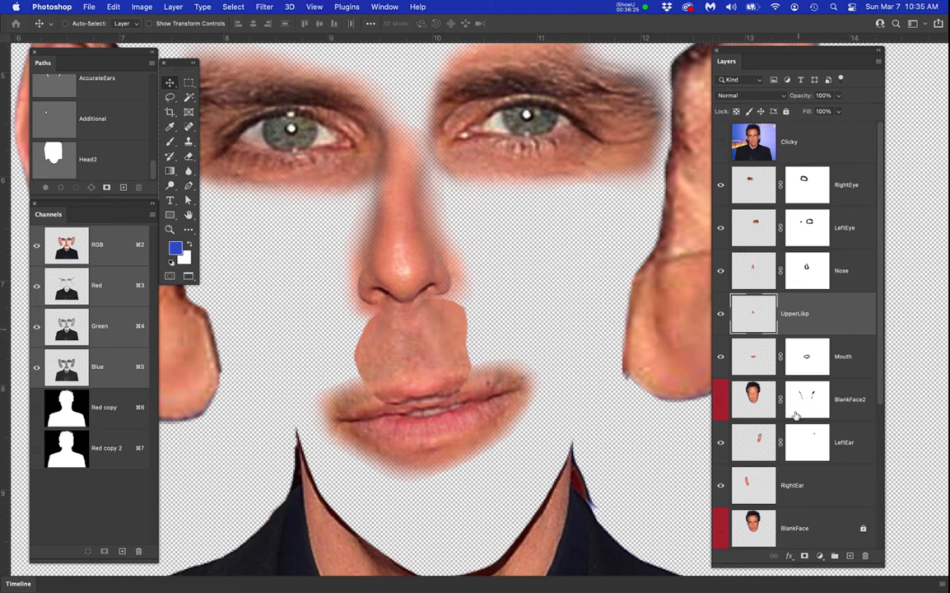
# Add a layer mask to UpperLikp and soften its sides and lower edge with a 25 px black brush
pyautogui.click(804, 556)
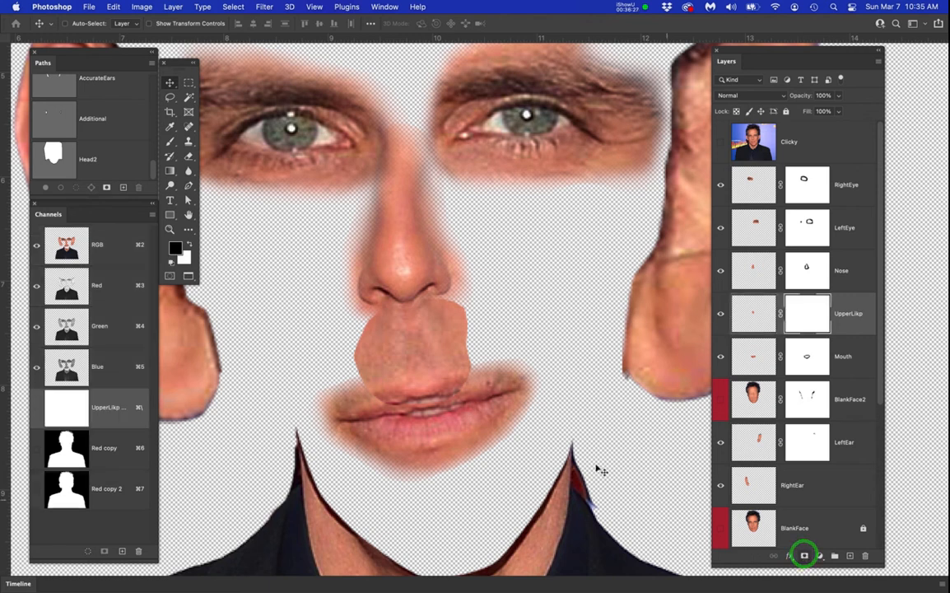
pyautogui.press('b')
pyautogui.moveTo(493, 342)
pyautogui.mouseDown()
pyautogui.moveTo(479, 304)
pyautogui.moveTo(477, 344)
pyautogui.moveTo(477, 300)
pyautogui.moveTo(484, 380)
pyautogui.moveTo(481, 317)
pyautogui.moveTo(485, 326)
pyautogui.moveTo(477, 372)
pyautogui.moveTo(471, 289)
pyautogui.moveTo(474, 383)
pyautogui.mouseUp()
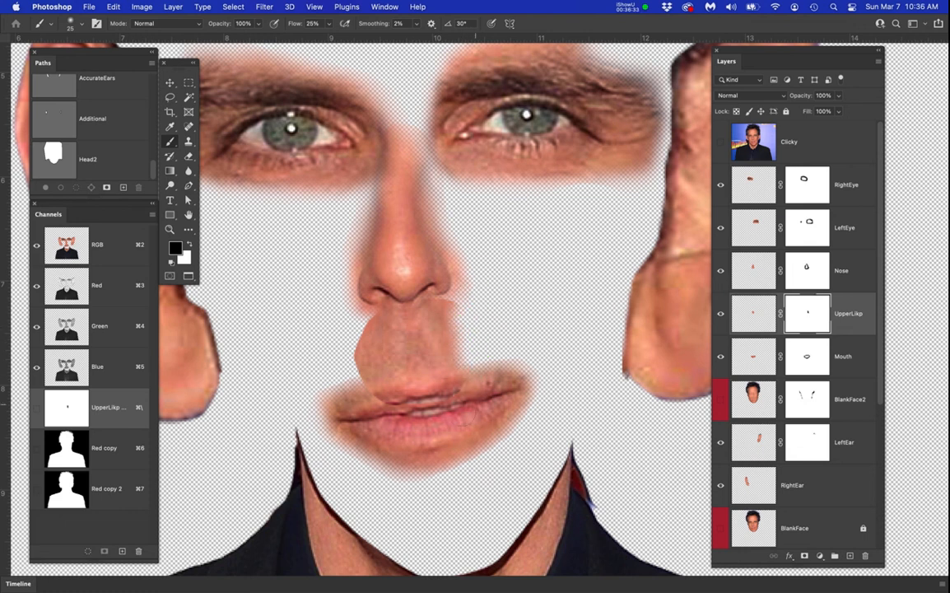
pyautogui.moveTo(358, 310)
pyautogui.mouseDown()
pyautogui.moveTo(351, 355)
pyautogui.moveTo(372, 305)
pyautogui.moveTo(364, 390)
pyautogui.moveTo(355, 351)
pyautogui.moveTo(387, 413)
pyautogui.mouseUp()
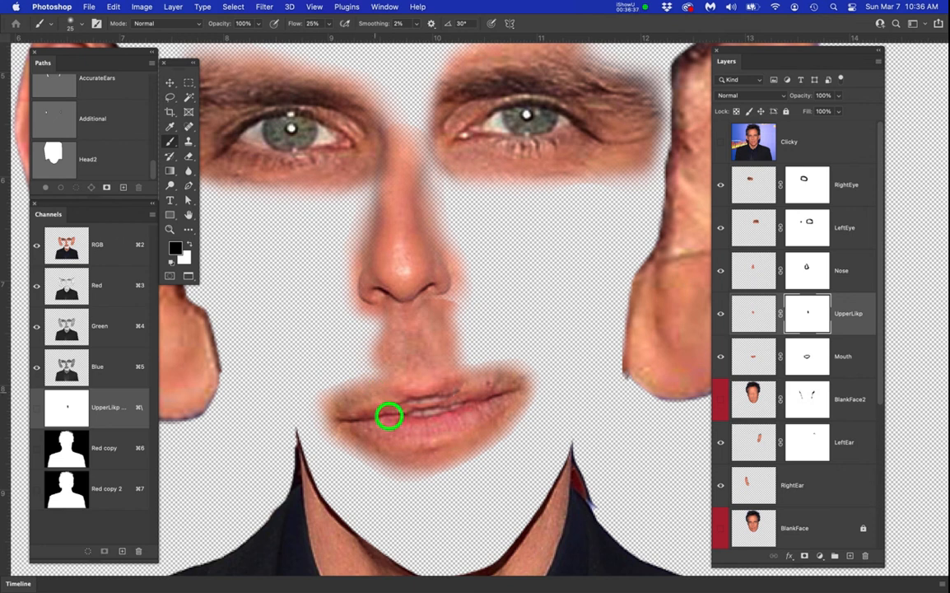
pyautogui.scroll(4, 425, 411)
pyautogui.moveTo(449, 375)
pyautogui.mouseDown()
pyautogui.moveTo(460, 367)
pyautogui.moveTo(457, 380)
pyautogui.moveTo(386, 387)
pyautogui.moveTo(488, 370)
pyautogui.moveTo(358, 387)
pyautogui.moveTo(421, 409)
pyautogui.moveTo(490, 392)
pyautogui.moveTo(356, 394)
pyautogui.moveTo(459, 374)
pyautogui.moveTo(356, 383)
pyautogui.moveTo(447, 366)
pyautogui.moveTo(544, 313)
pyautogui.mouseUp()
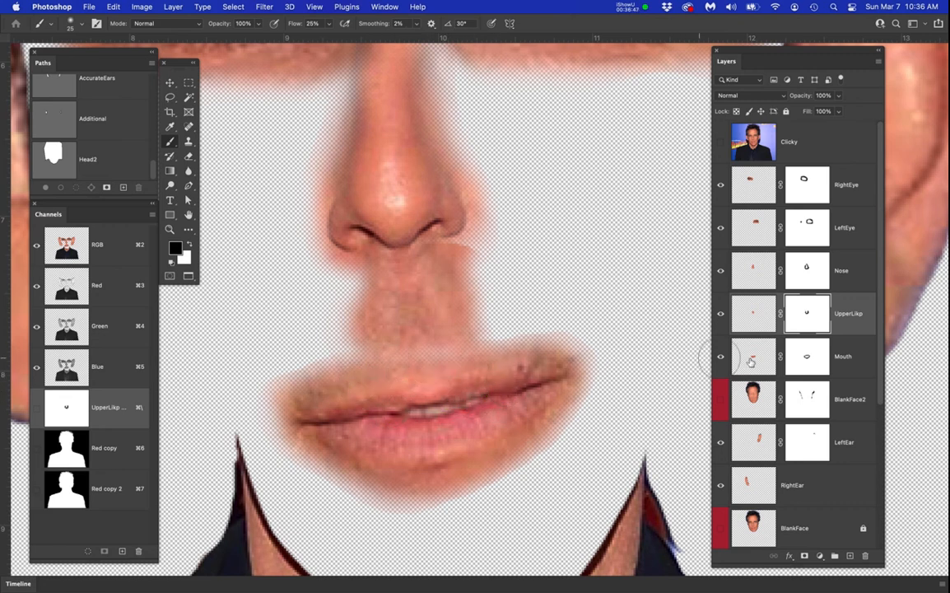
# Stretch the UpperLikp layer downward over the mouth to about 119% of its height, keeping its width
pyautogui.click(756, 316)
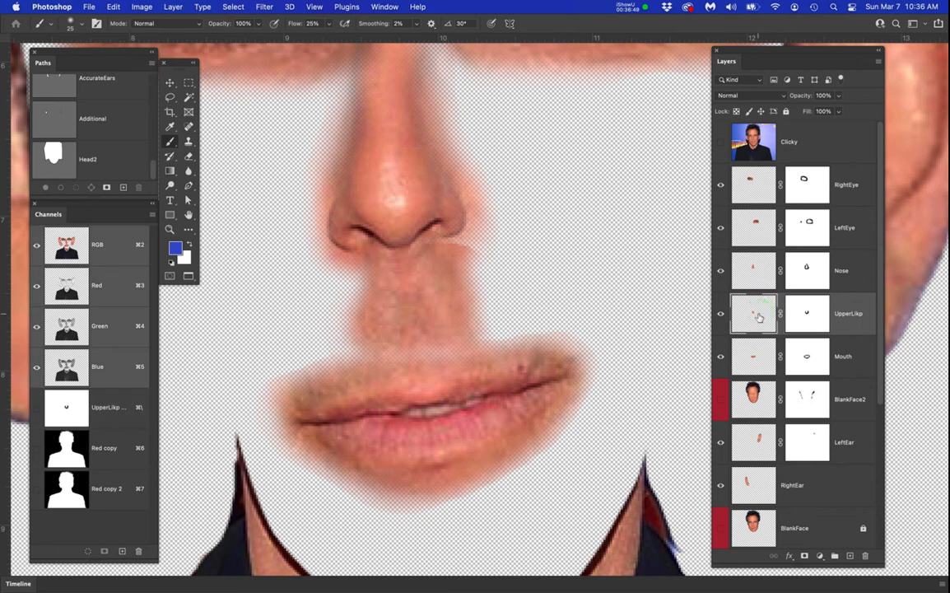
pyautogui.click(756, 308)
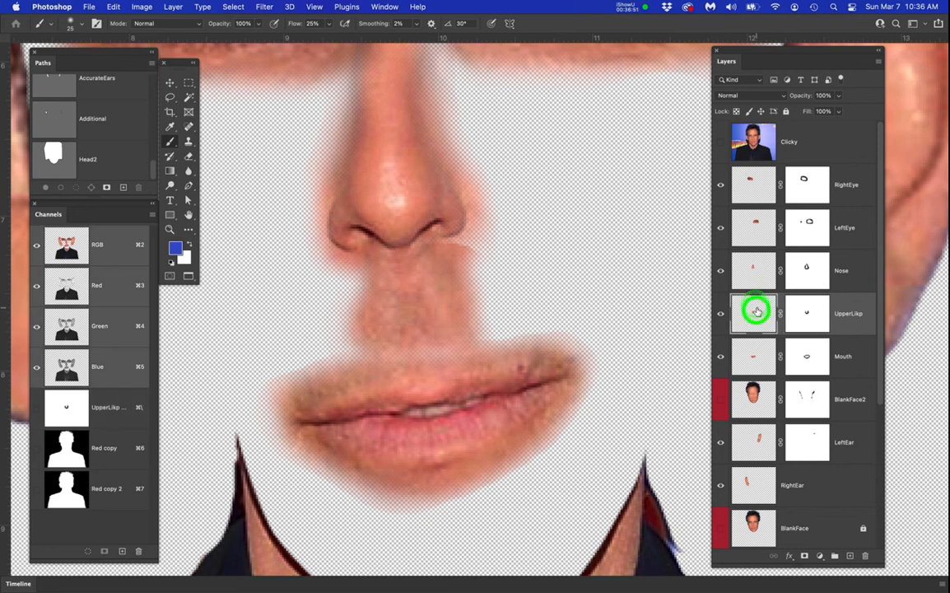
pyautogui.click(812, 310)
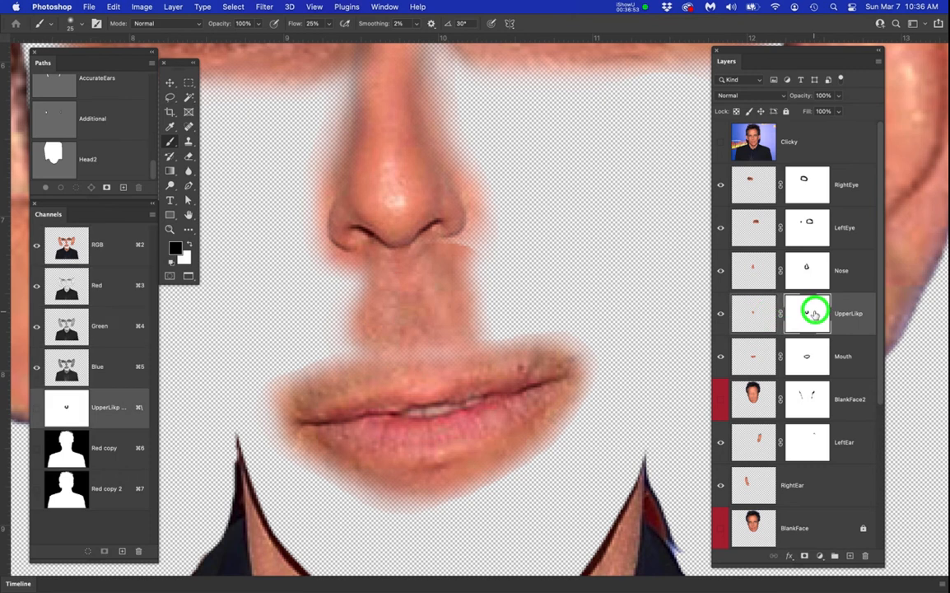
pyautogui.click(758, 310)
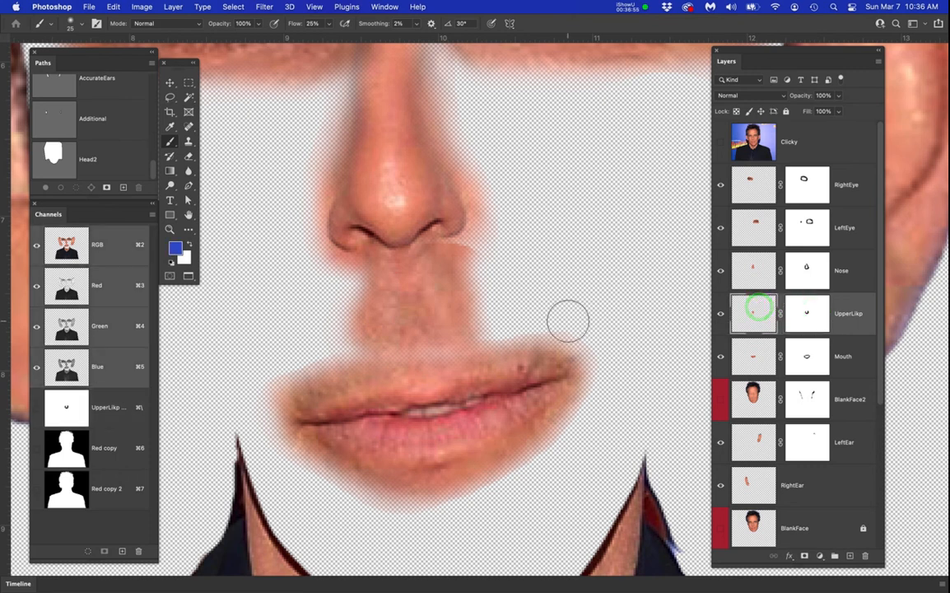
pyautogui.press('super+t')
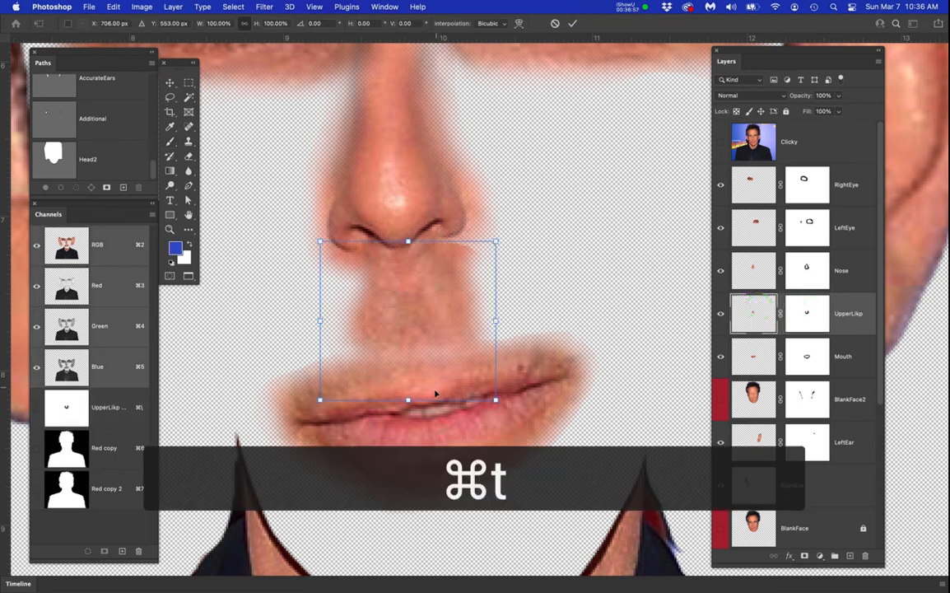
pyautogui.moveTo(408, 400); pyautogui.dragTo(410, 431)
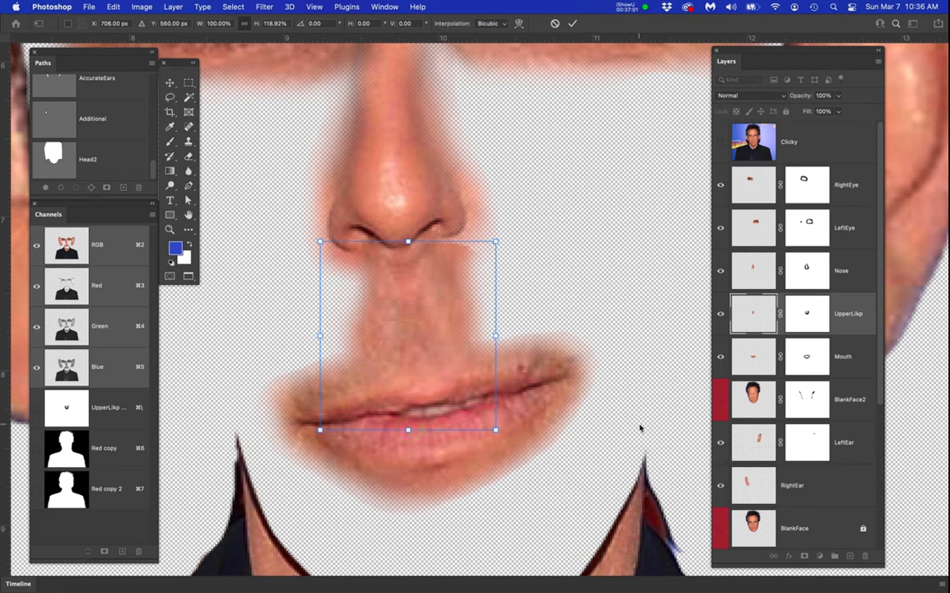
pyautogui.press('Return')
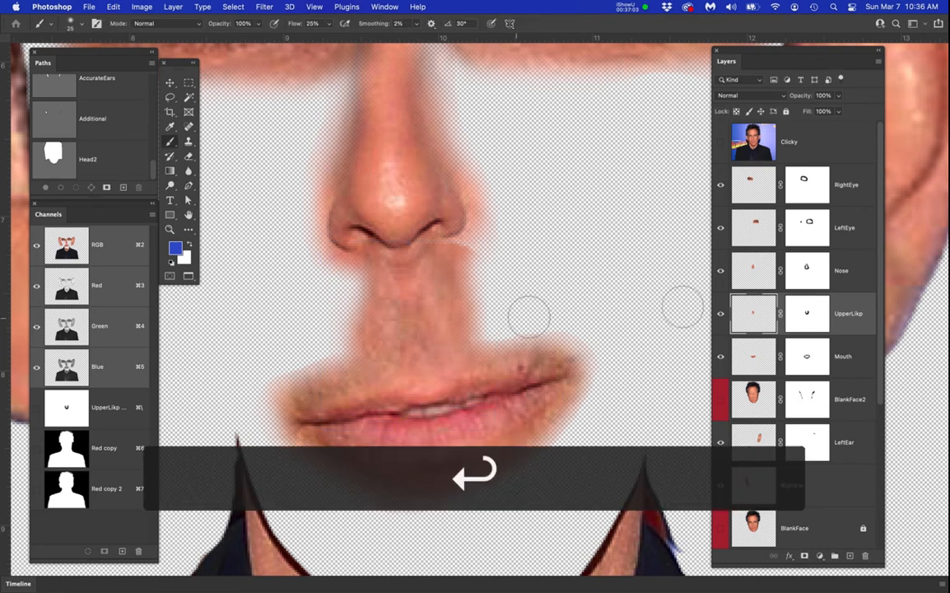
# Mask away the leftover UpperLikp edge beneath the nostril and show BlankFace2 again to check the whole face
pyautogui.click(808, 312)
pyautogui.moveTo(471, 233)
pyautogui.mouseDown()
pyautogui.moveTo(494, 257)
pyautogui.moveTo(462, 239)
pyautogui.mouseUp()
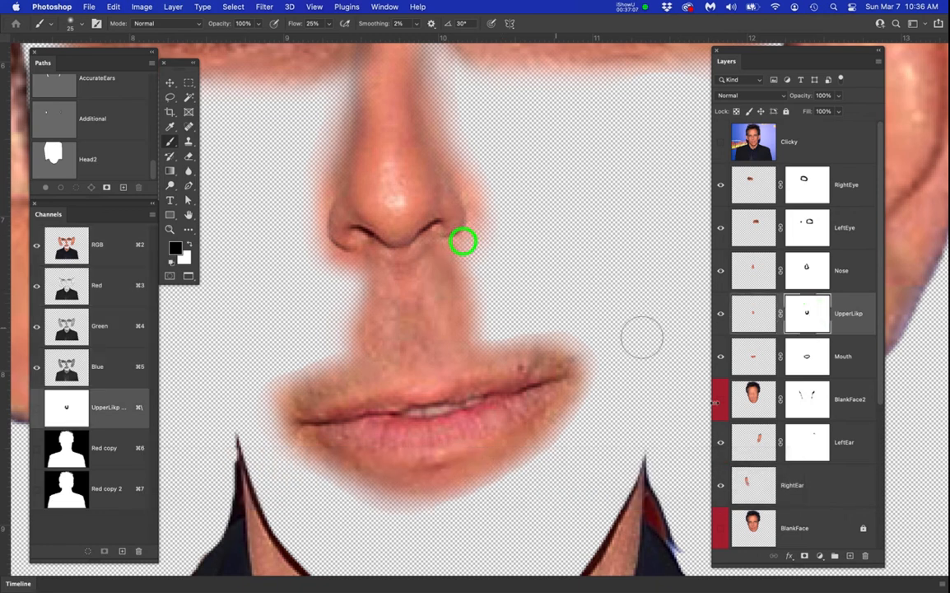
pyautogui.click(720, 399)
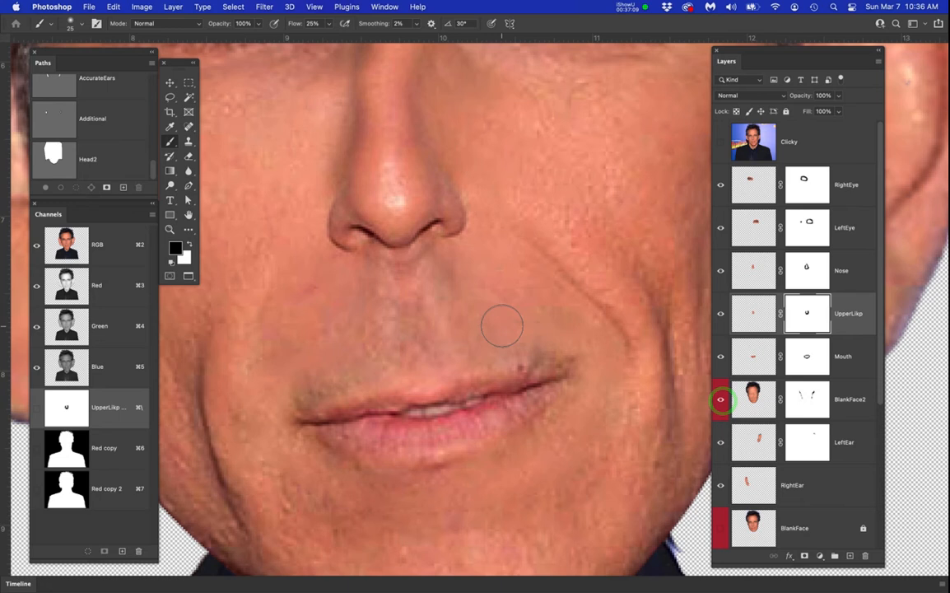
pyautogui.scroll(-5, 502, 323)
pyautogui.scroll(-2, 507, 321)
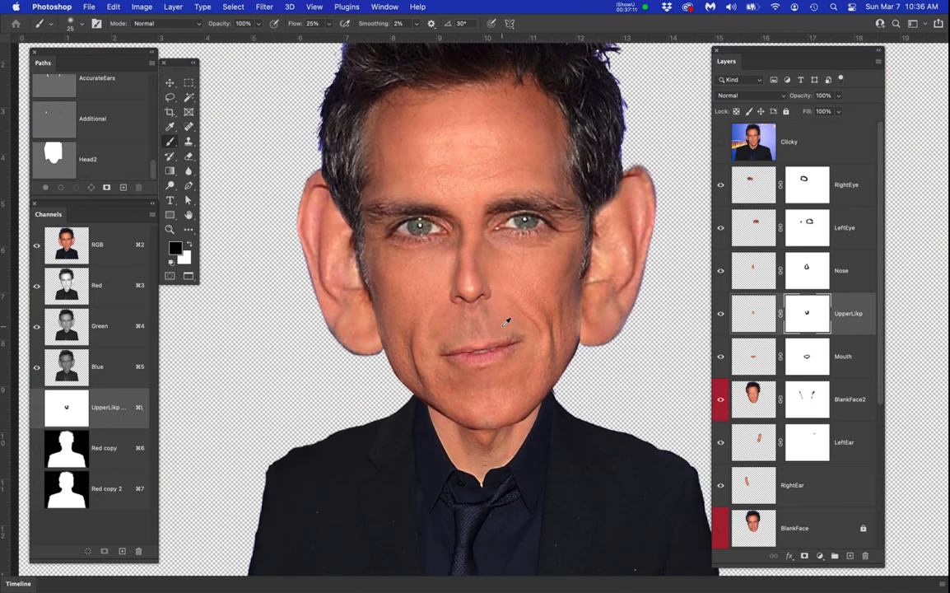
pyautogui.moveTo(542, 327); pyautogui.dragTo(527, 399)
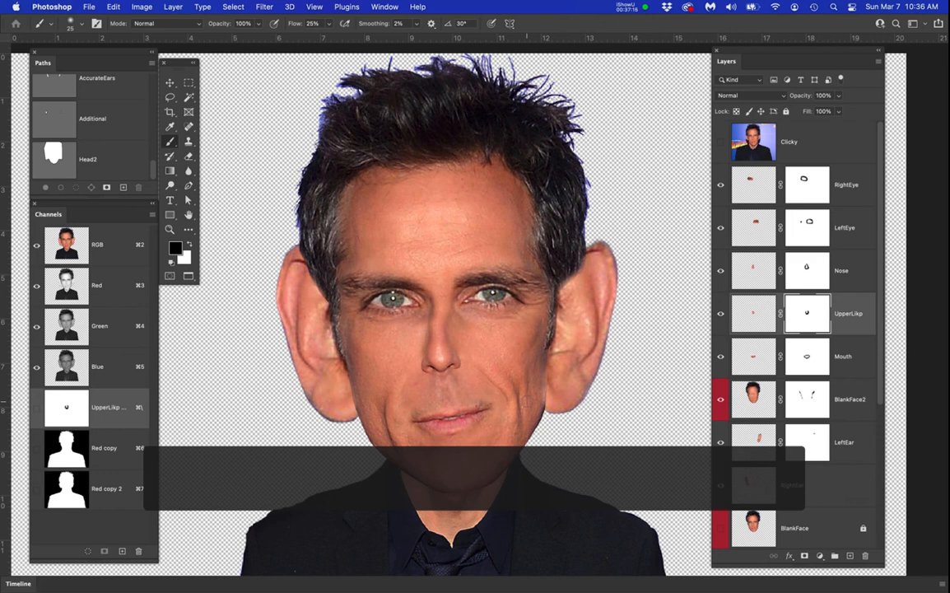
pyautogui.scroll(-1, 546, 366)
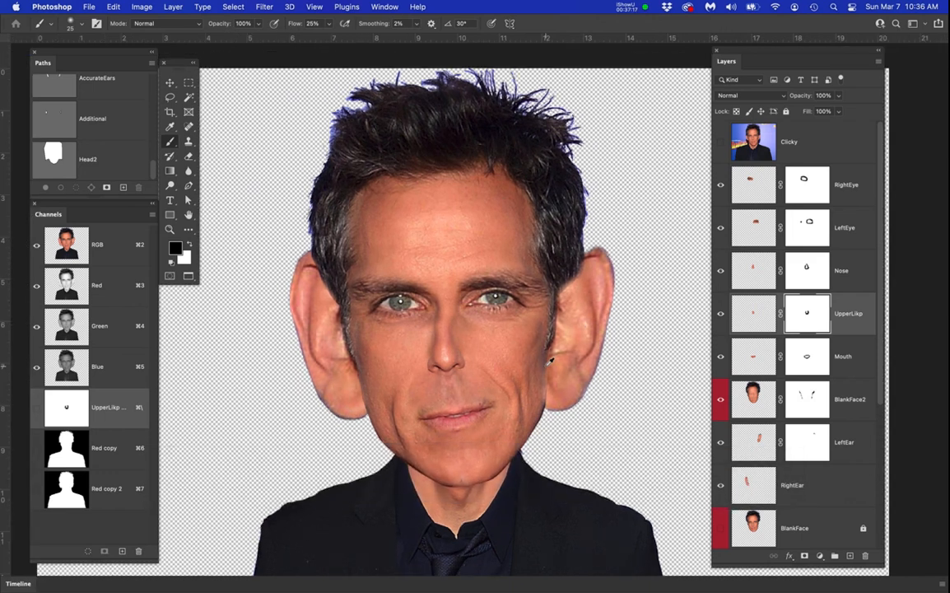
pyautogui.scroll(-2, 551, 362)
pyautogui.moveTo(572, 385); pyautogui.dragTo(553, 332)
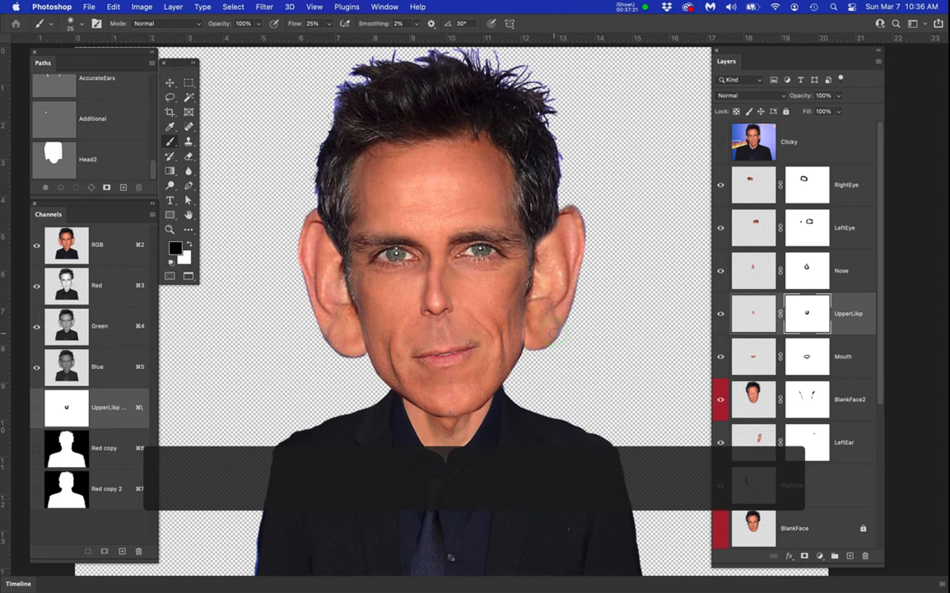
# Move the Neck_Body layer above BlankFace so it sits directly beneath RightEar in the layer stack
pyautogui.click(855, 186)
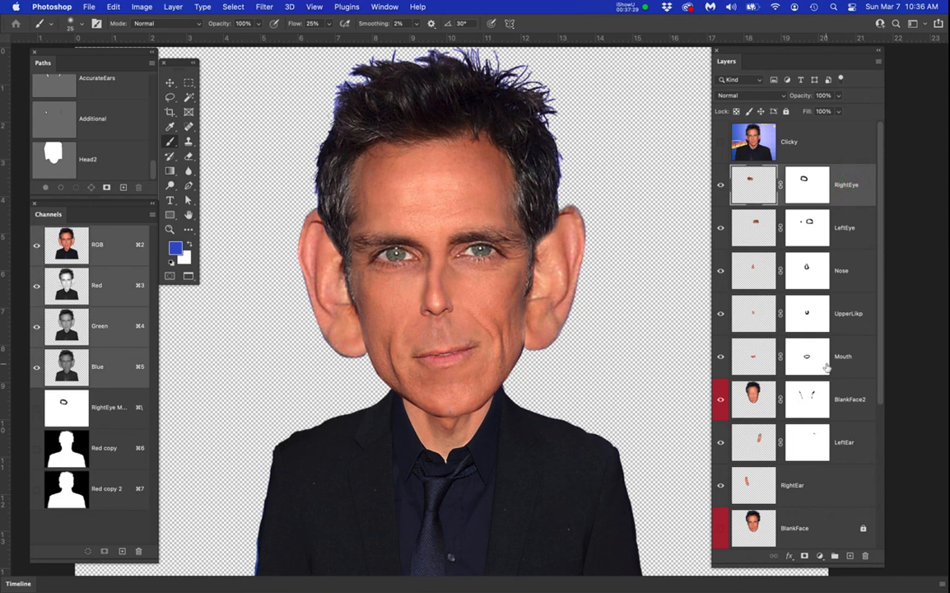
pyautogui.scroll(-3, 826, 367)
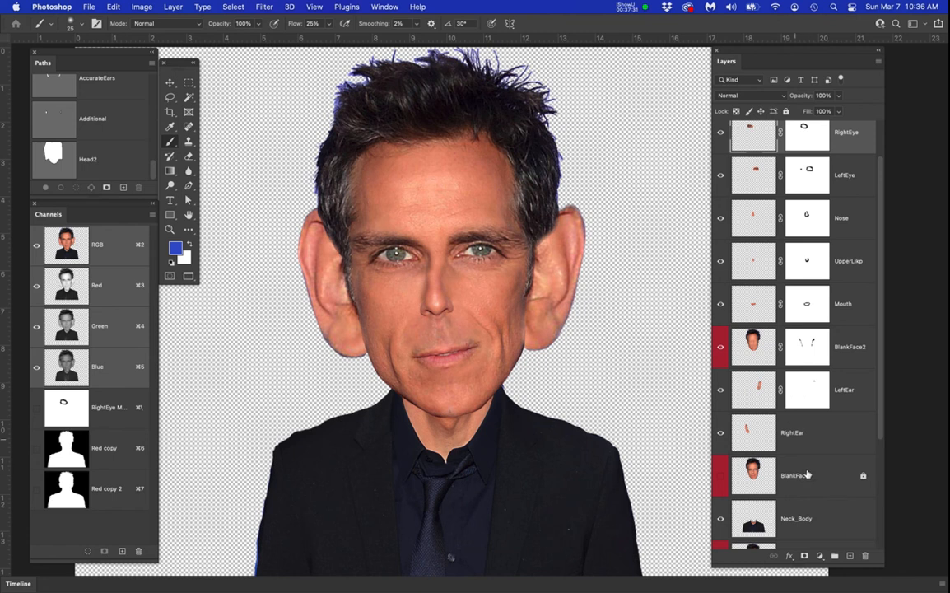
pyautogui.click(830, 436)
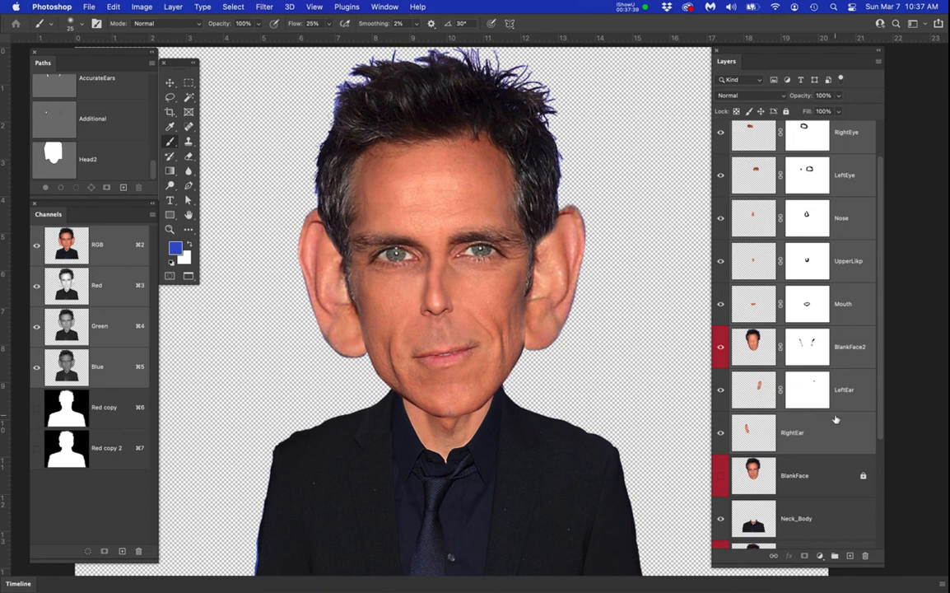
pyautogui.scroll(-3, 833, 422)
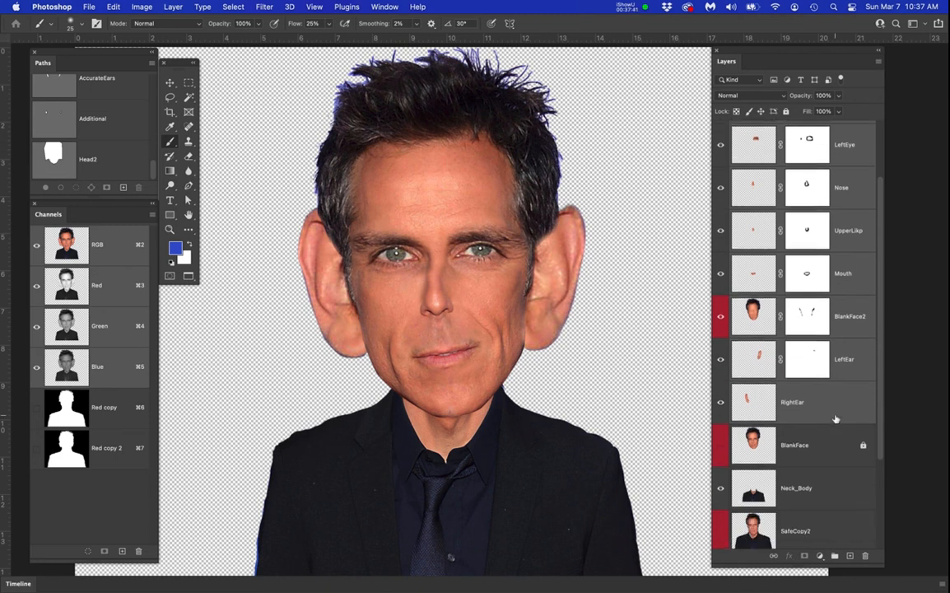
pyautogui.click(821, 470)
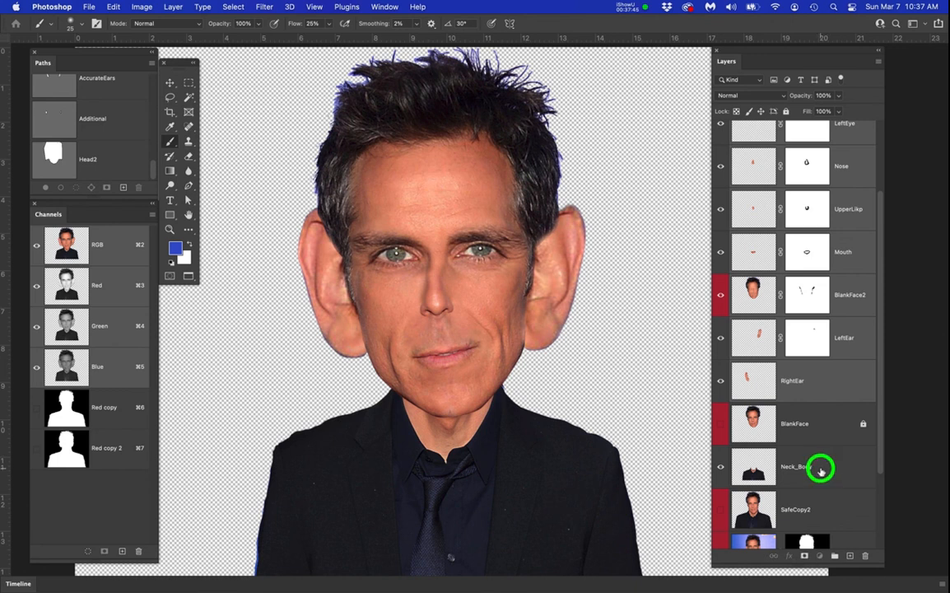
pyautogui.moveTo(821, 471); pyautogui.dragTo(807, 406)
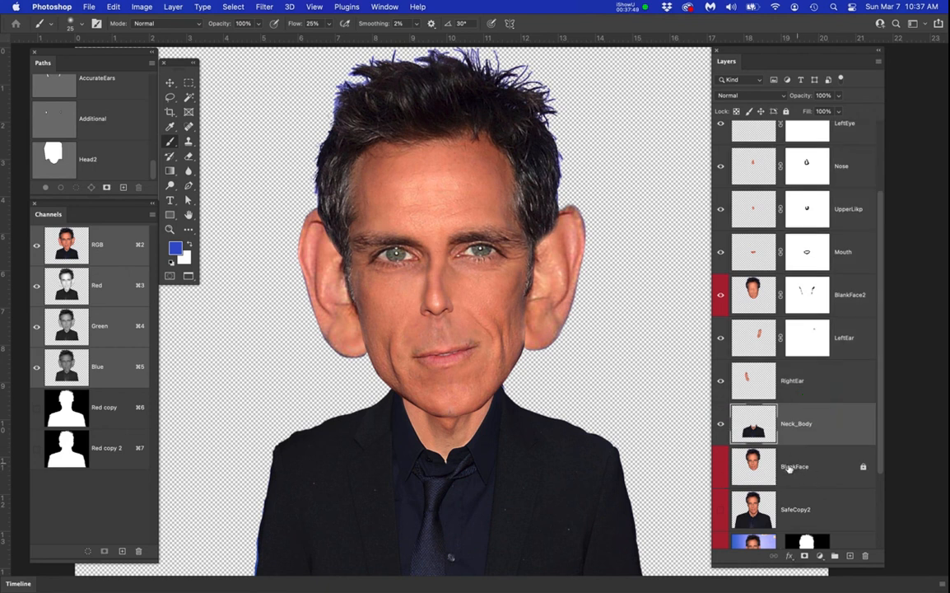
# Group the layers from RightEye down to Neck_Body and name the group Art
pyautogui.scroll(3, 845, 216)
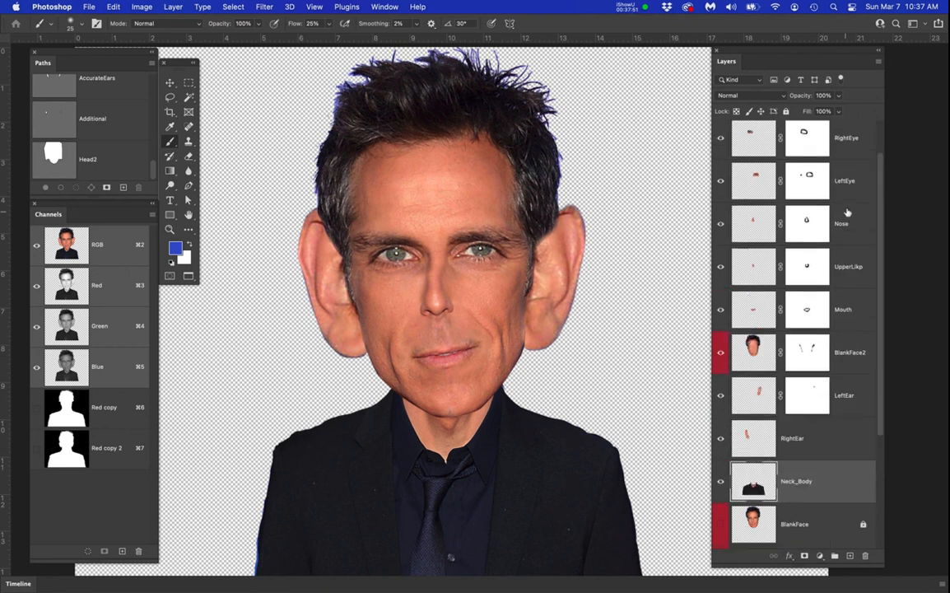
pyautogui.click(853, 169)
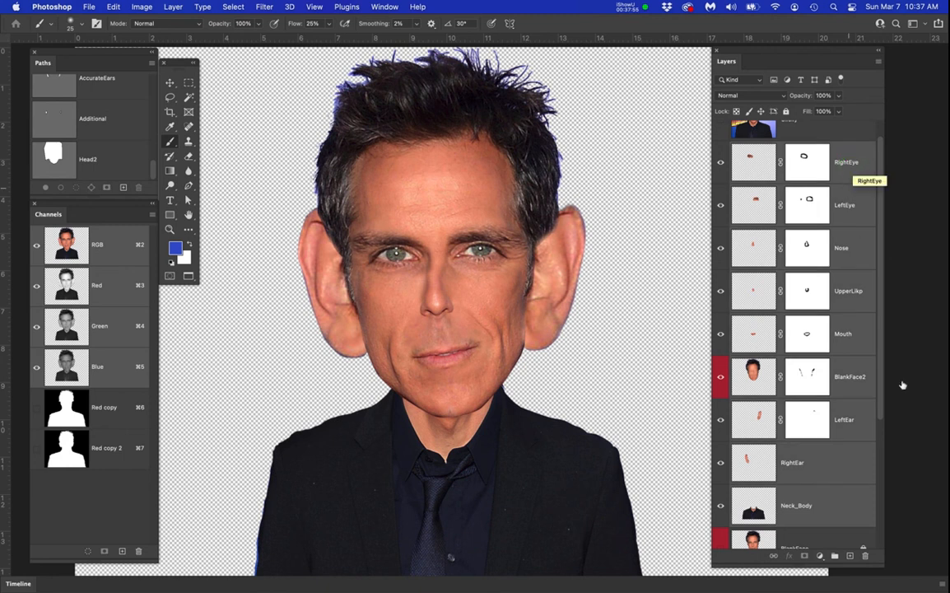
pyautogui.click(834, 556)
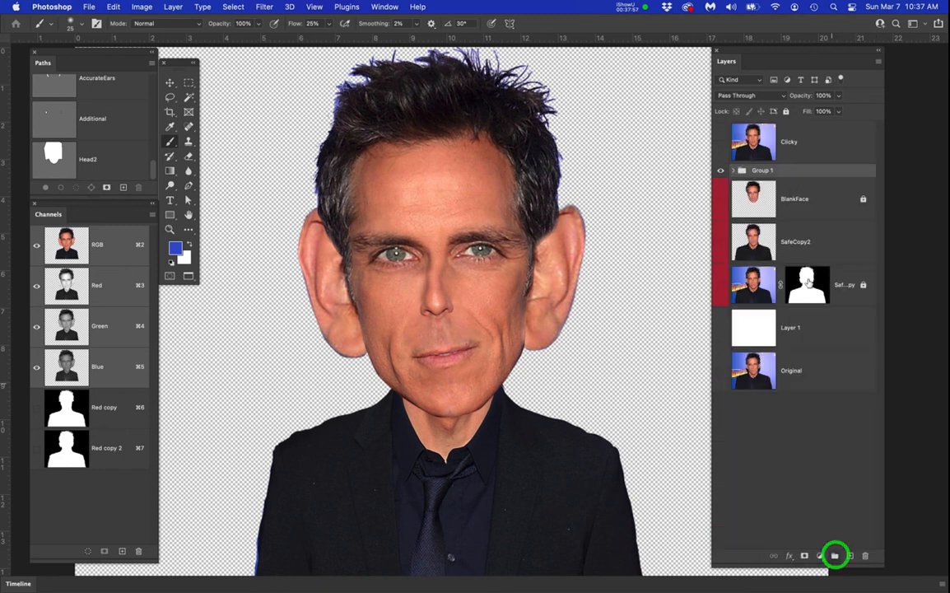
pyautogui.doubleClick(759, 170)
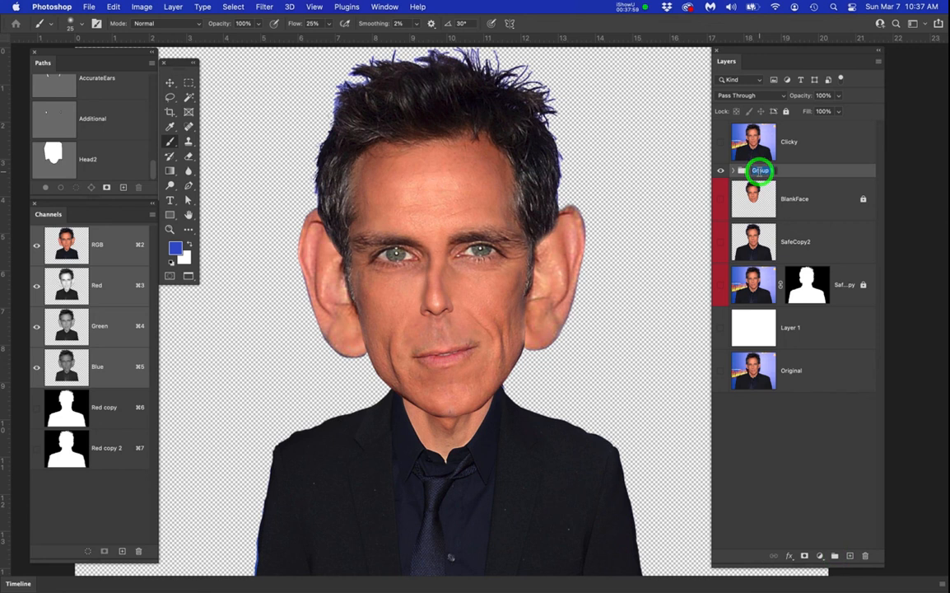
pyautogui.write('Art')
pyautogui.press('Return')
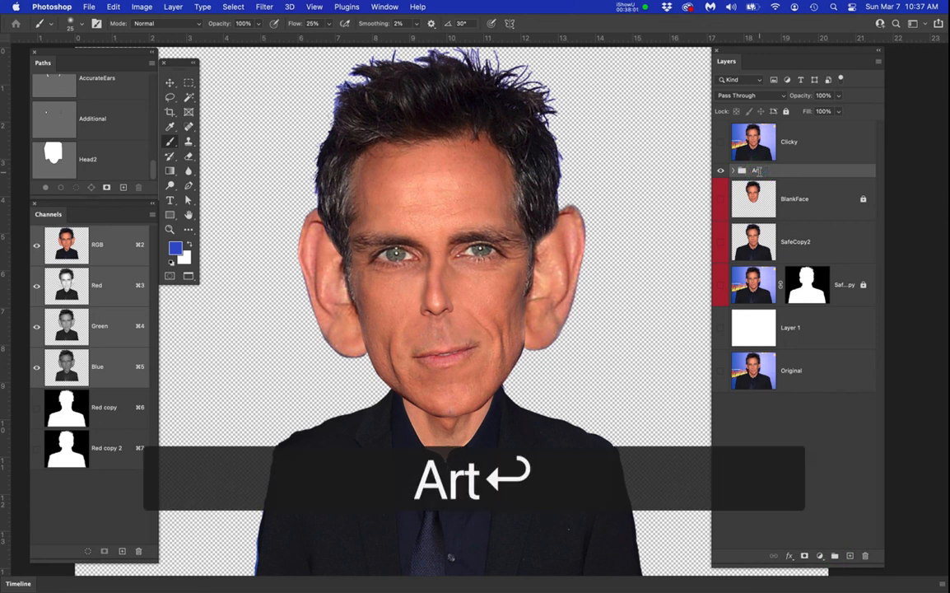
# Expand the Art group and lengthen the layer list to fit more of its layers
pyautogui.click(733, 170)
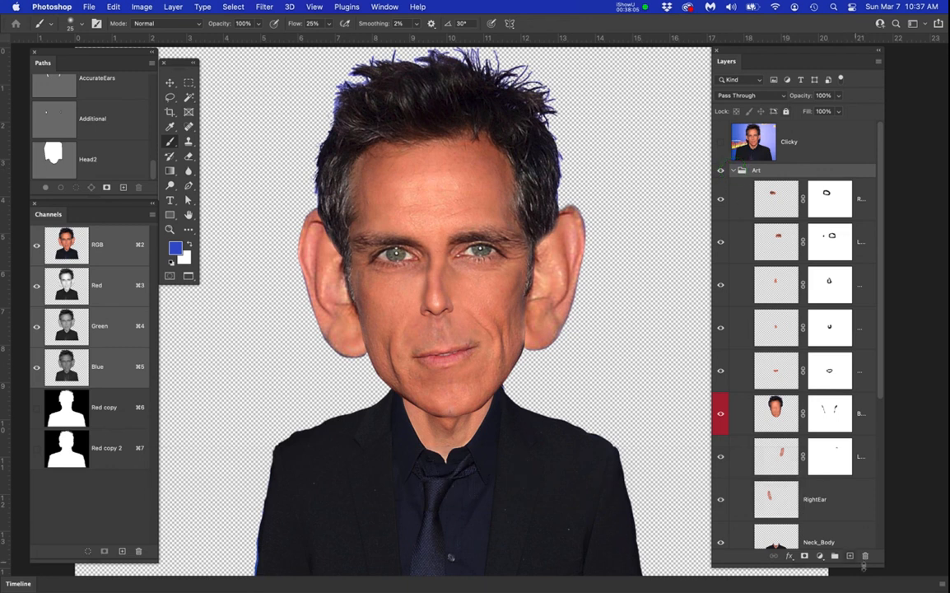
pyautogui.moveTo(862, 567); pyautogui.dragTo(872, 582)
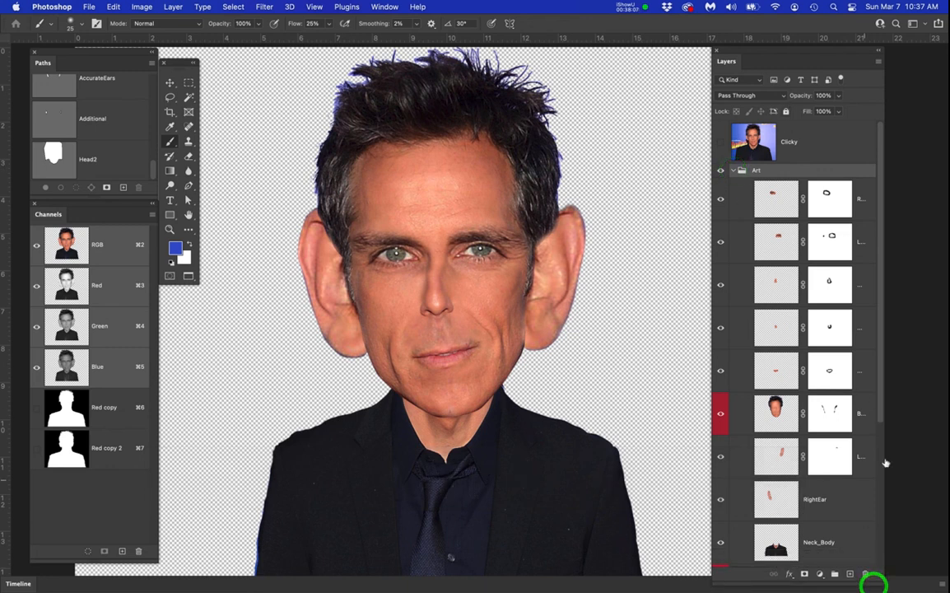
pyautogui.moveTo(883, 413)
pyautogui.mouseDown()
pyautogui.moveTo(886, 439)
pyautogui.moveTo(884, 419)
pyautogui.mouseUp()
pyautogui.moveTo(2, 141)
pyautogui.rightClick(10, 178)
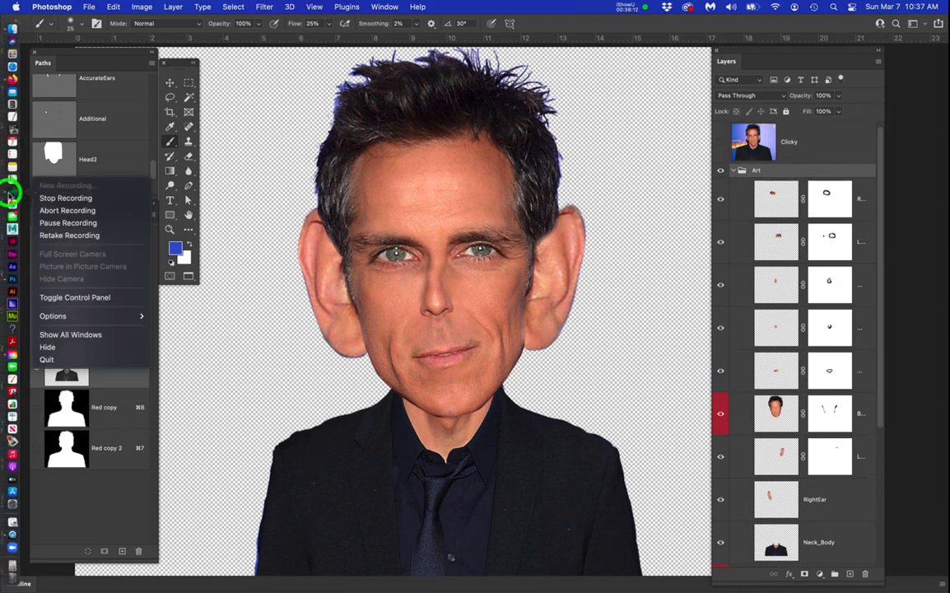
pyautogui.click(62, 223)
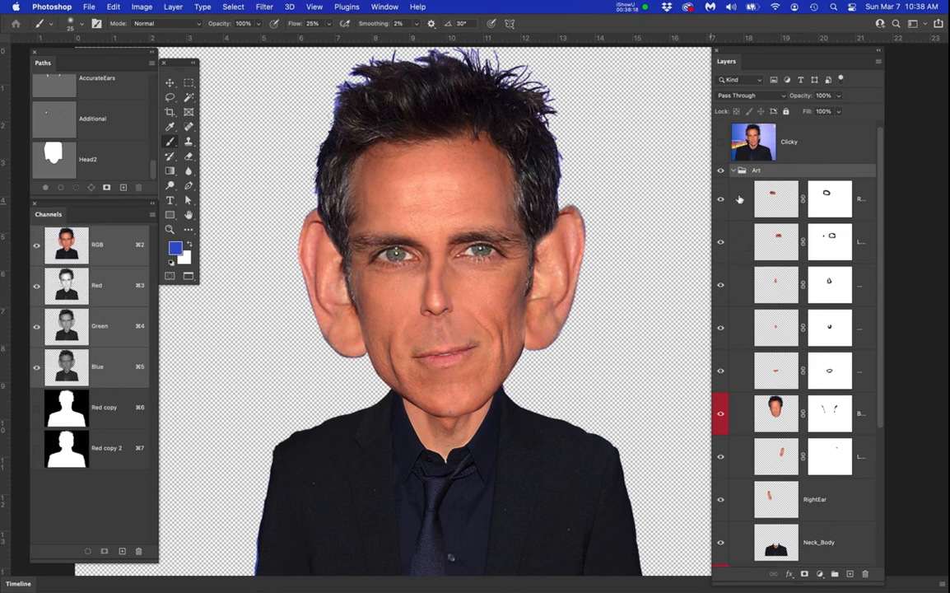
# Widen the layer list for full layer names, and stamp RightEye through Neck_Body into a new merged layer, keeping the originals
pyautogui.click(780, 170)
pyautogui.moveTo(879, 582); pyautogui.dragTo(922, 568)
pyautogui.click(897, 198)
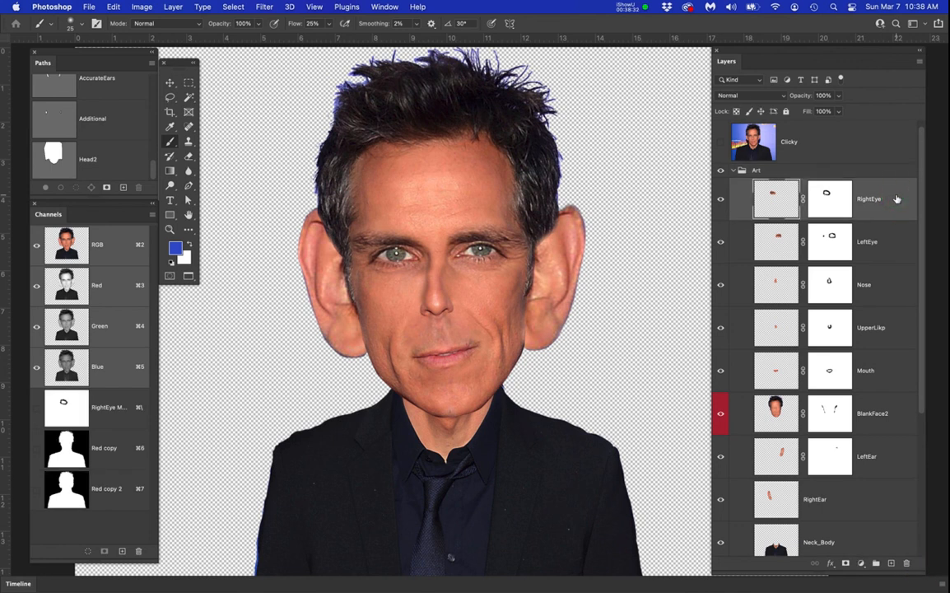
pyautogui.scroll(-1, 879, 430)
pyautogui.click(868, 512)
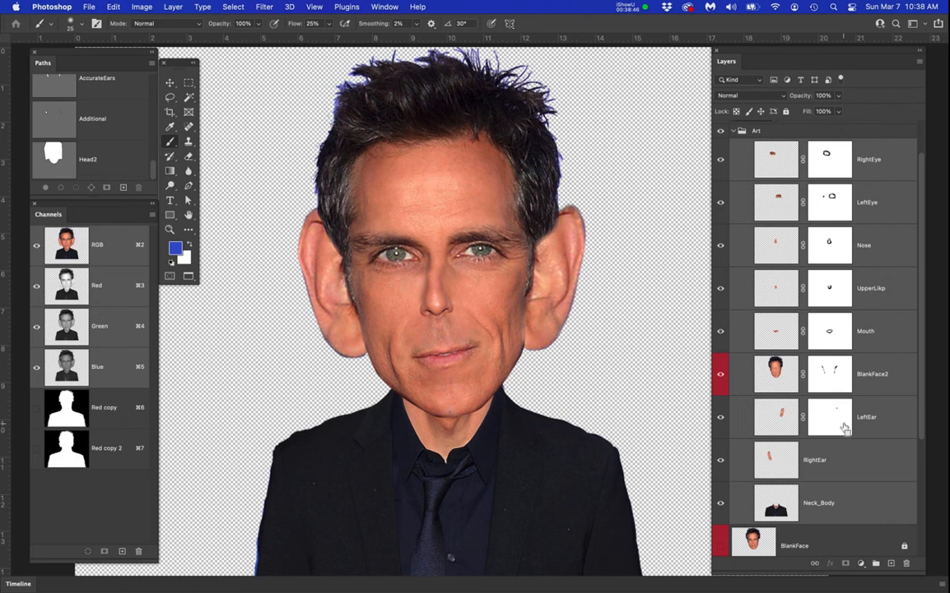
pyautogui.press('alt+super+e')
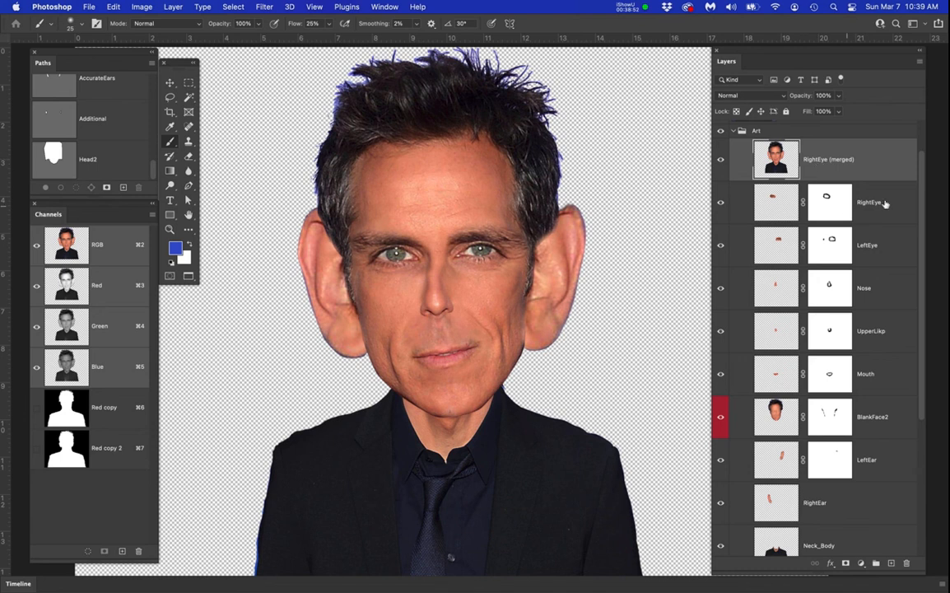
# Rename the merged RightEye layer as Main(merged)
pyautogui.click(815, 159)
pyautogui.click(813, 159)
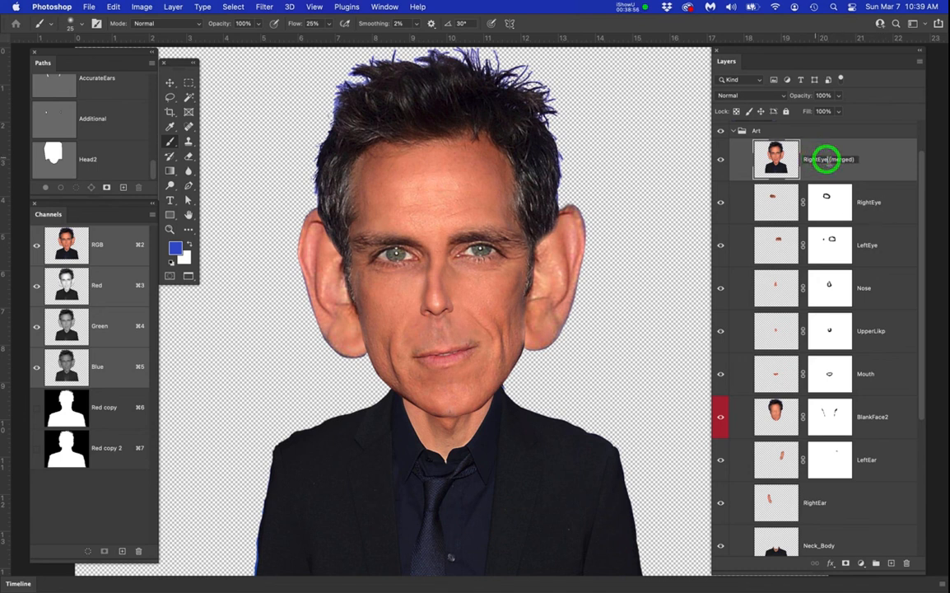
pyautogui.moveTo(813, 159); pyautogui.dragTo(796, 159)
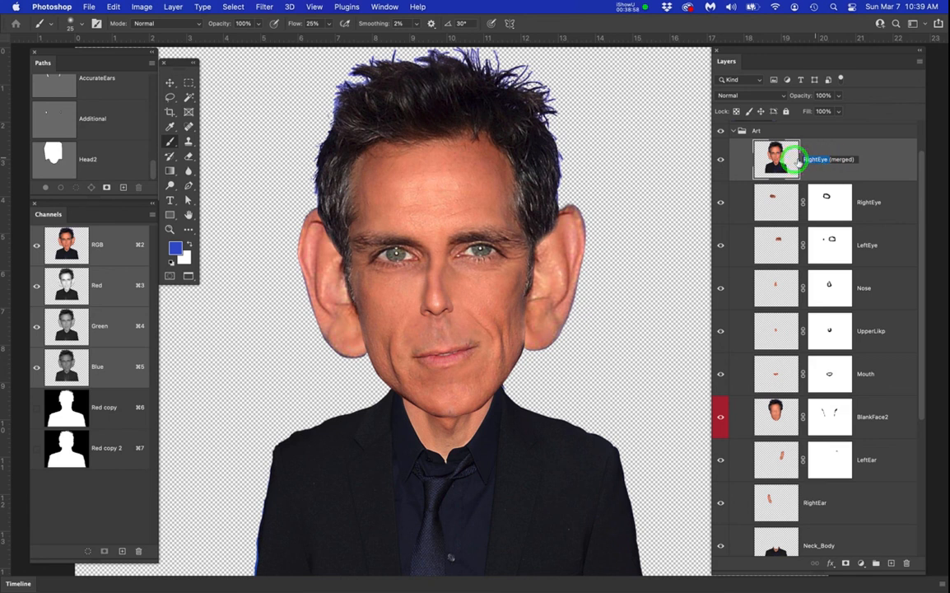
pyautogui.write('M')
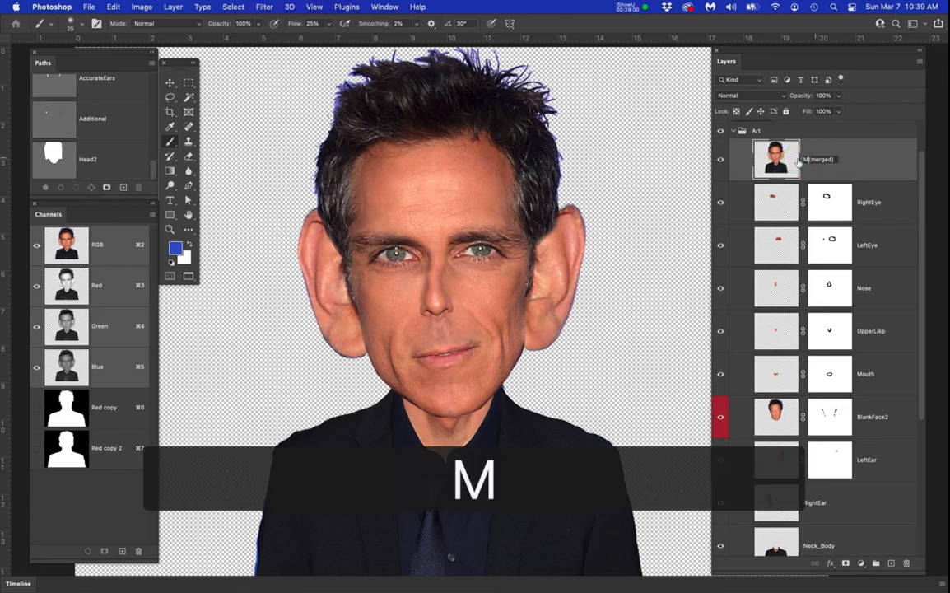
pyautogui.write('ain')
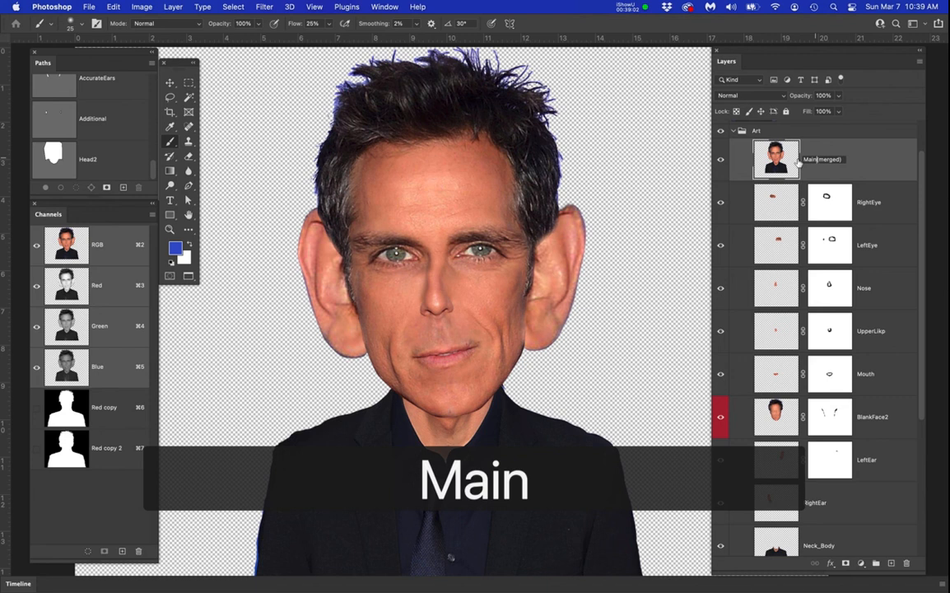
pyautogui.press('Return')
# Move the Main(merged) layer out of the Art group to directly above it, and collapse and hide the group, leaving Main(merged) visible
pyautogui.scroll(2, 819, 198)
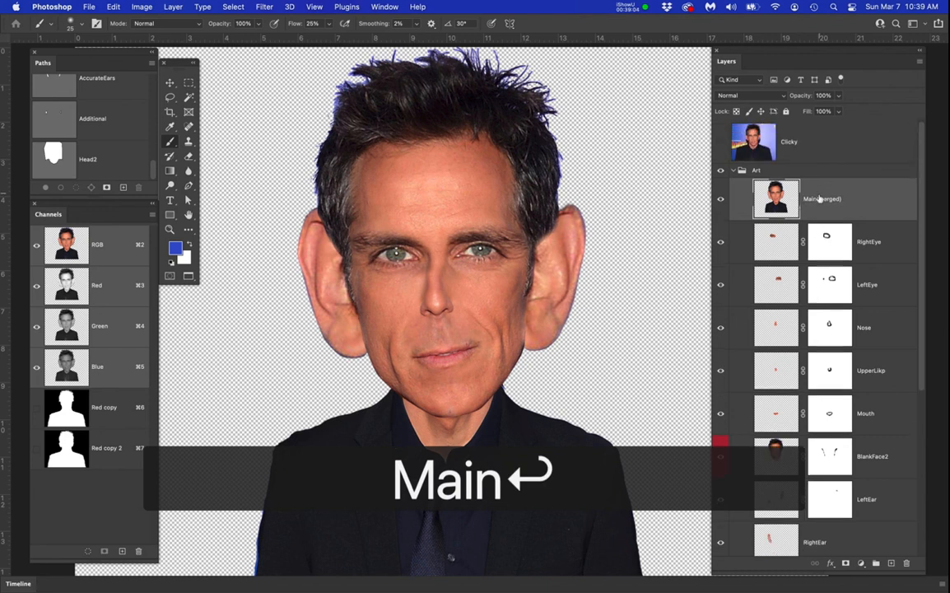
pyautogui.moveTo(852, 196); pyautogui.dragTo(846, 163)
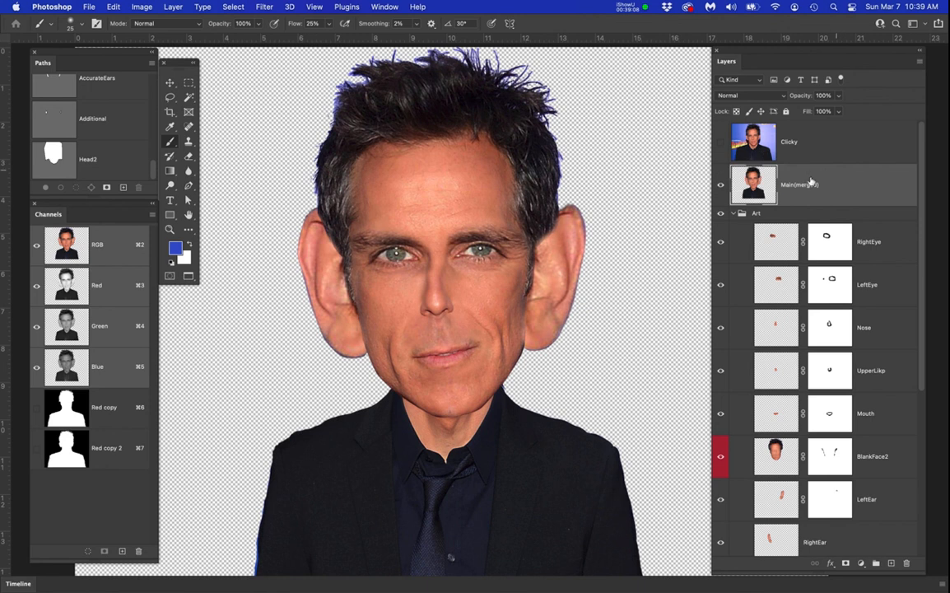
pyautogui.click(732, 212)
pyautogui.click(720, 185)
pyautogui.click(720, 213)
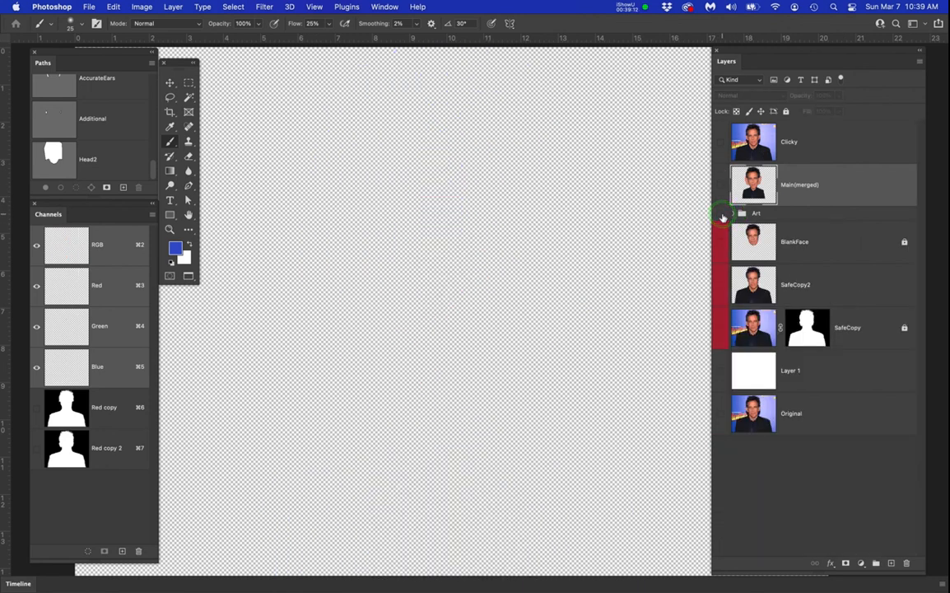
pyautogui.click(720, 185)
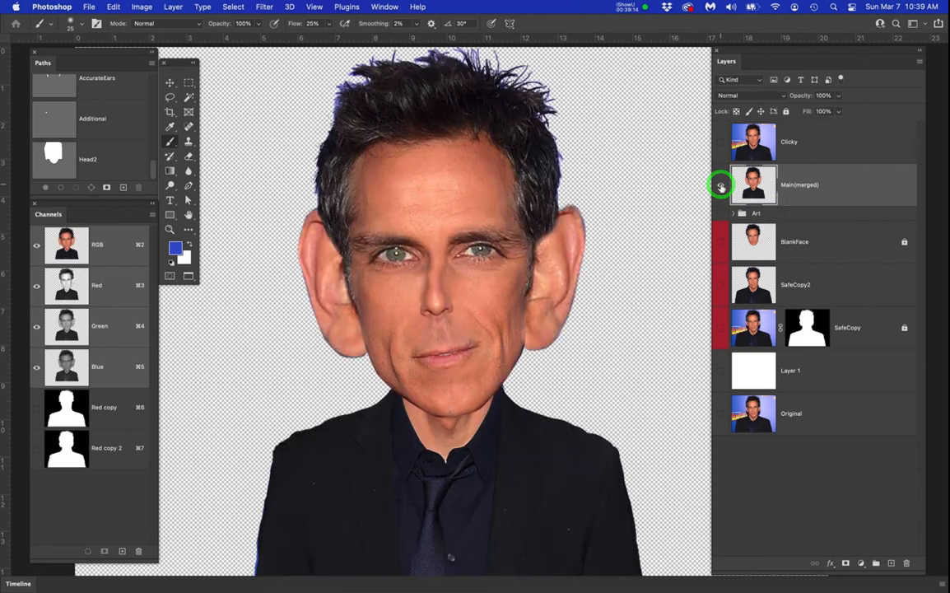
pyautogui.click(866, 191)
pyautogui.rightClick(863, 182)
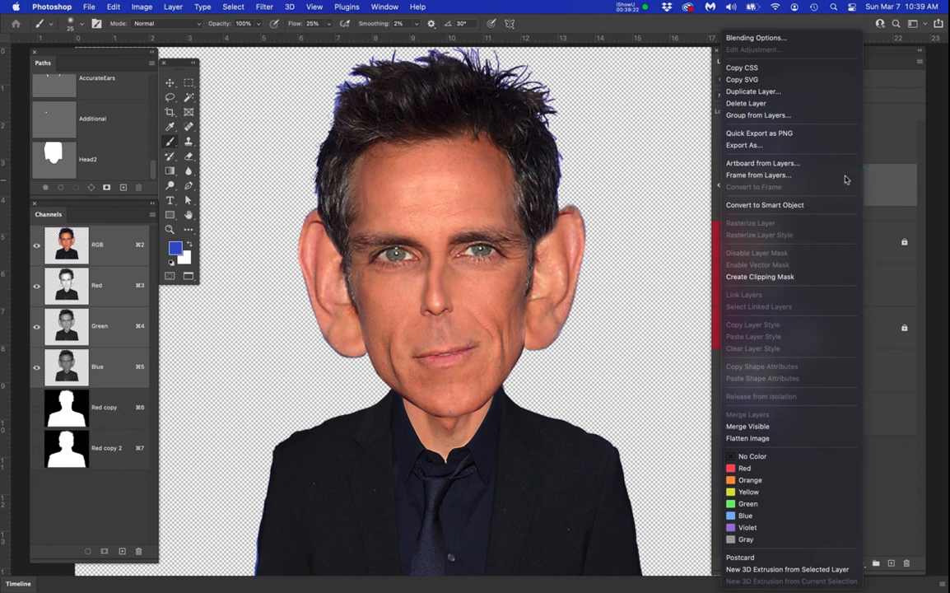
pyautogui.click(753, 91)
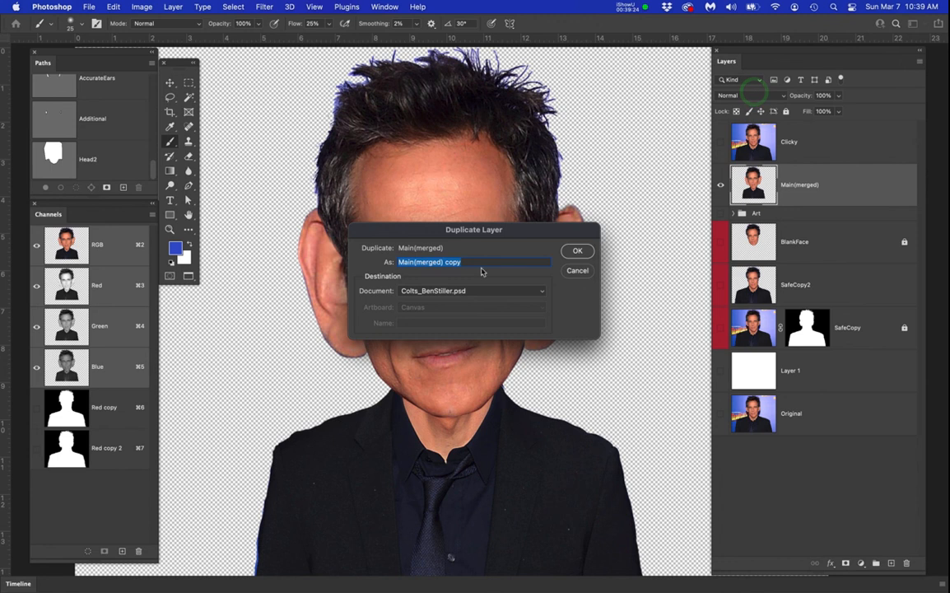
pyautogui.moveTo(453, 290)
pyautogui.mouseDown()
pyautogui.moveTo(456, 306)
pyautogui.moveTo(452, 289)
pyautogui.mouseUp()
pyautogui.click(580, 271)
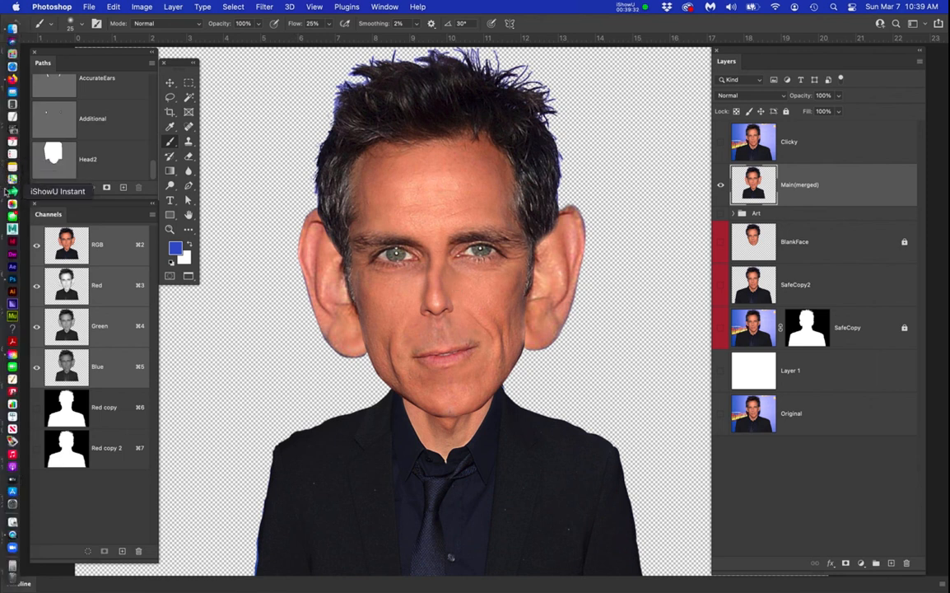
pyautogui.rightClick(10, 191)
pyautogui.click(66, 221)
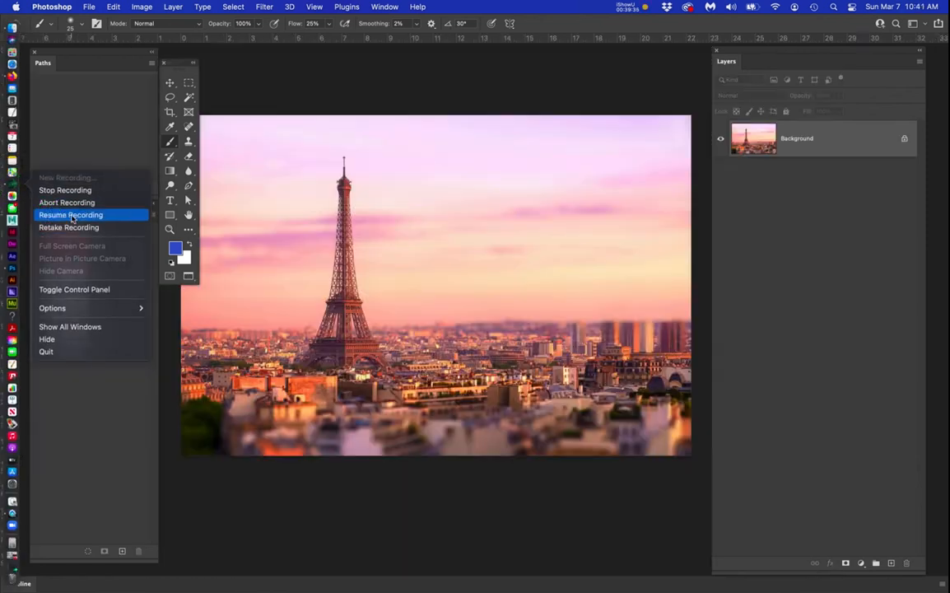
pyautogui.click(70, 214)
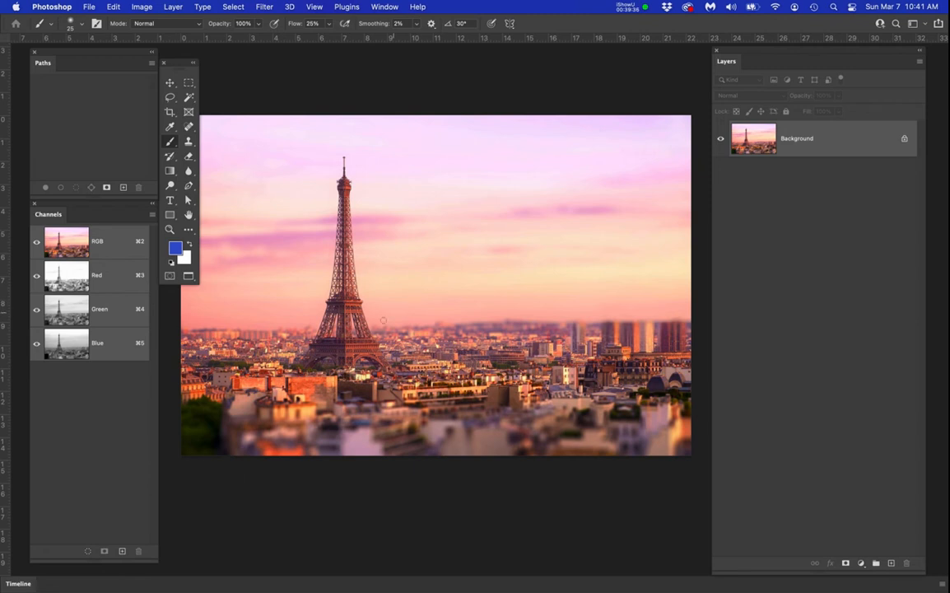
# Resample the Eiffel Tower photo to a width of 10 inches at 300 pixels/inch
pyautogui.scroll(3, 380, 319)
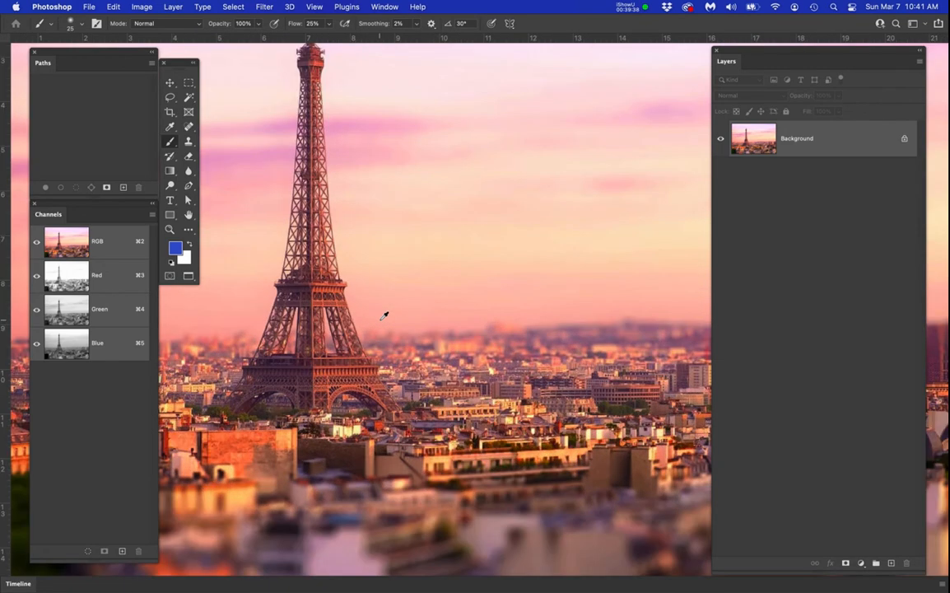
pyautogui.scroll(-4, 384, 315)
pyautogui.scroll(2, 351, 315)
pyautogui.scroll(-1, 353, 313)
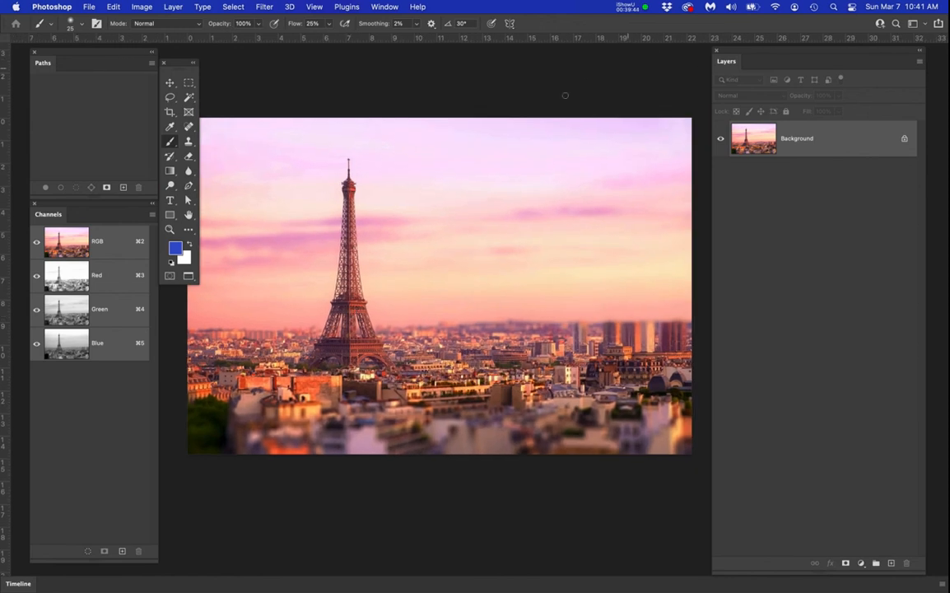
pyautogui.click(142, 7)
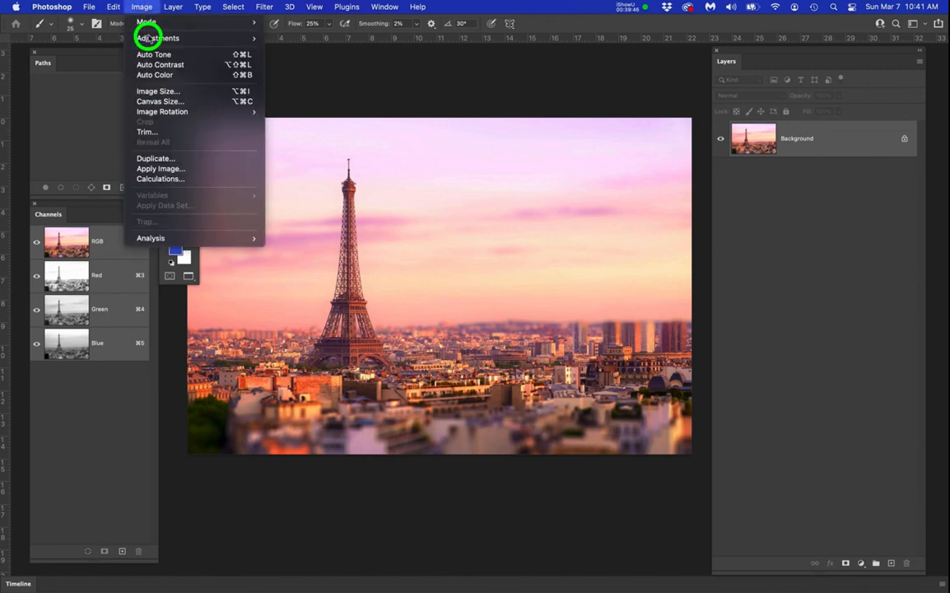
pyautogui.click(157, 93)
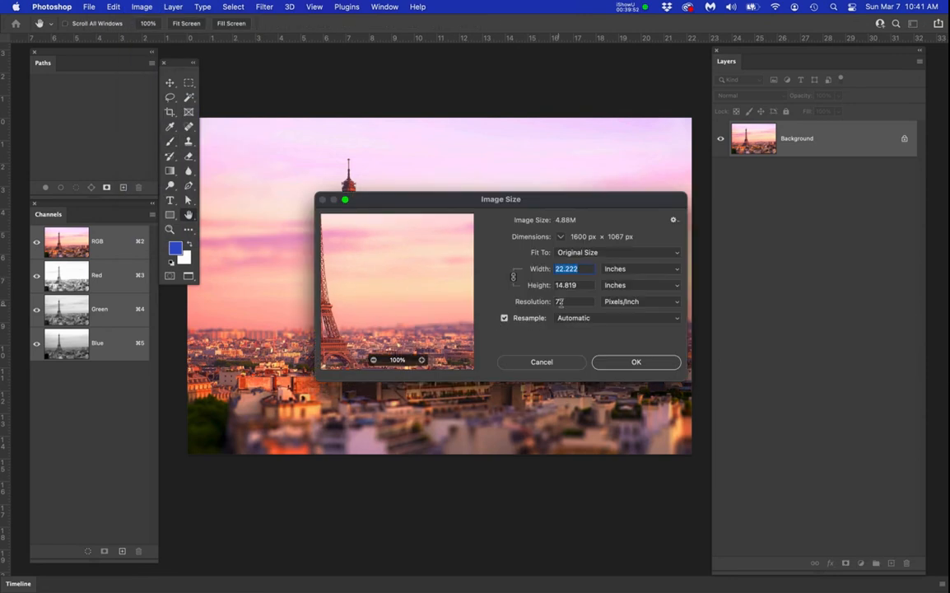
pyautogui.moveTo(584, 271); pyautogui.dragTo(550, 272)
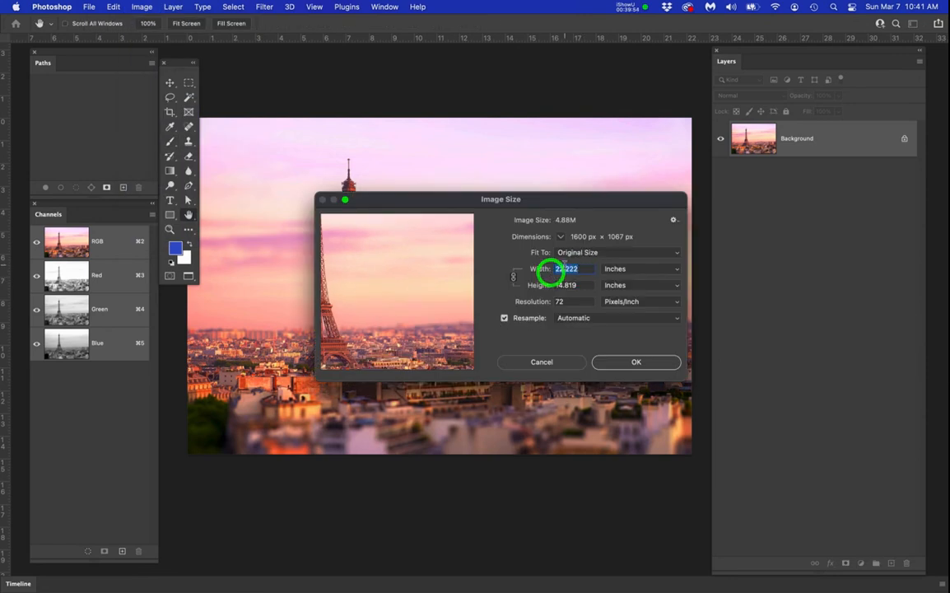
pyautogui.write('10')
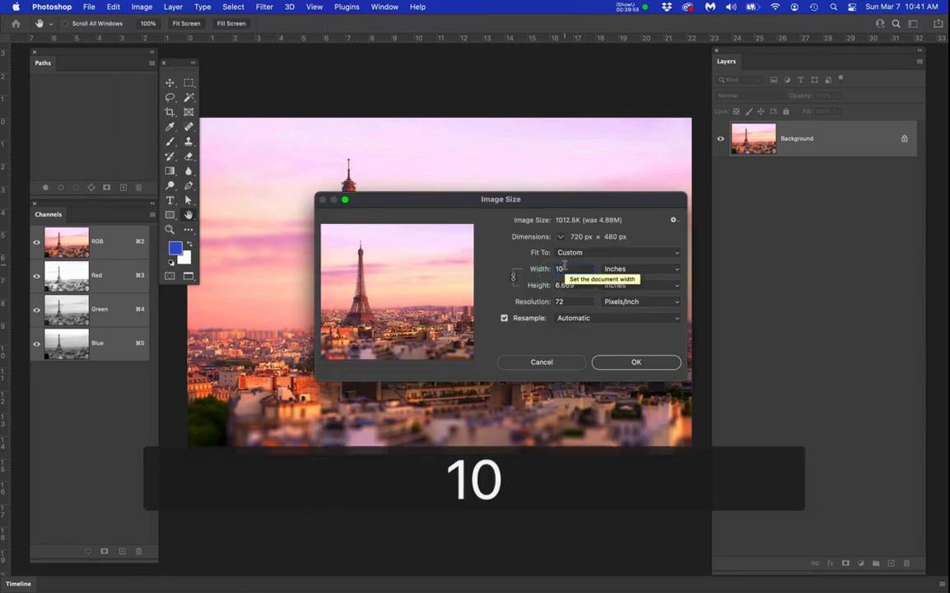
pyautogui.moveTo(575, 301); pyautogui.dragTo(553, 303)
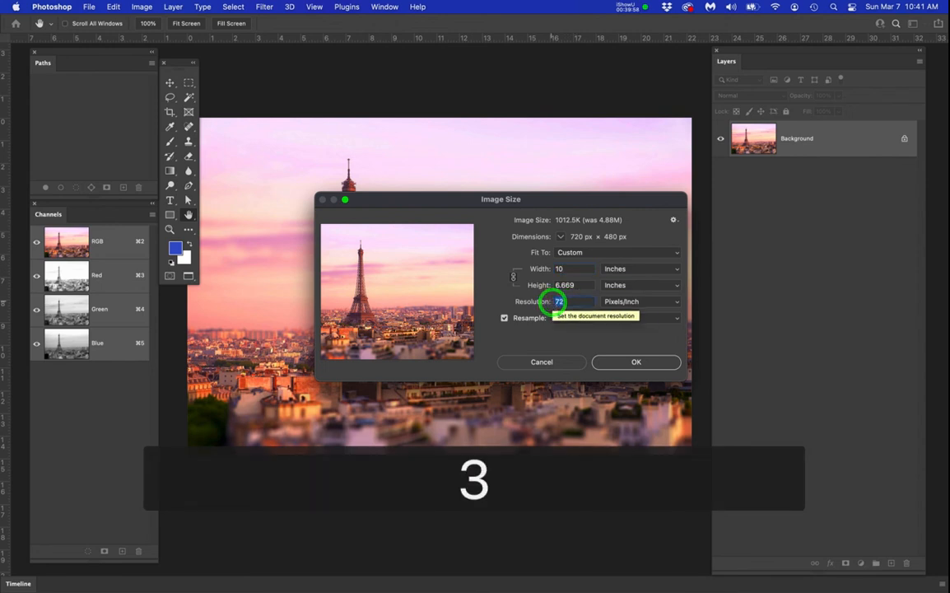
pyautogui.write('300')
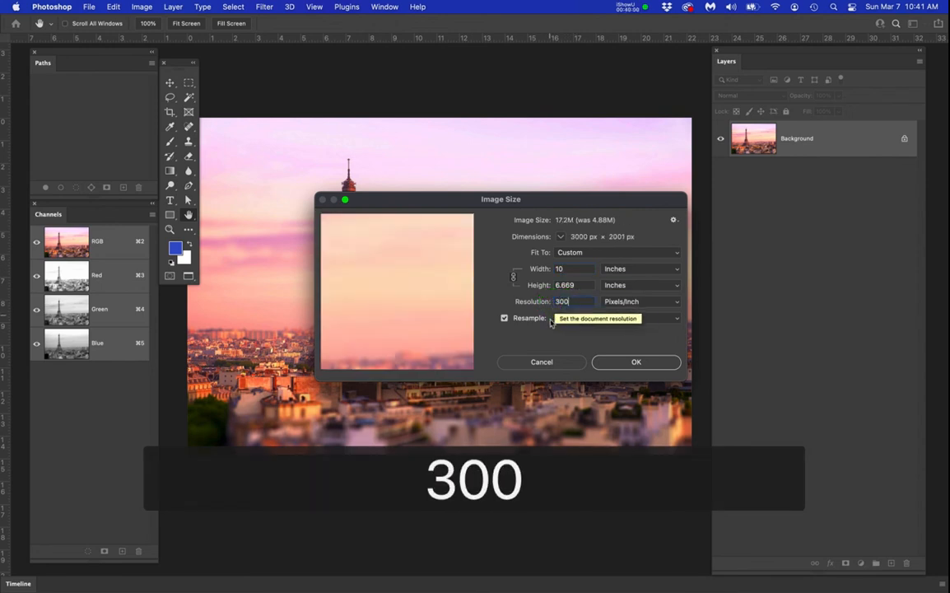
pyautogui.click(611, 363)
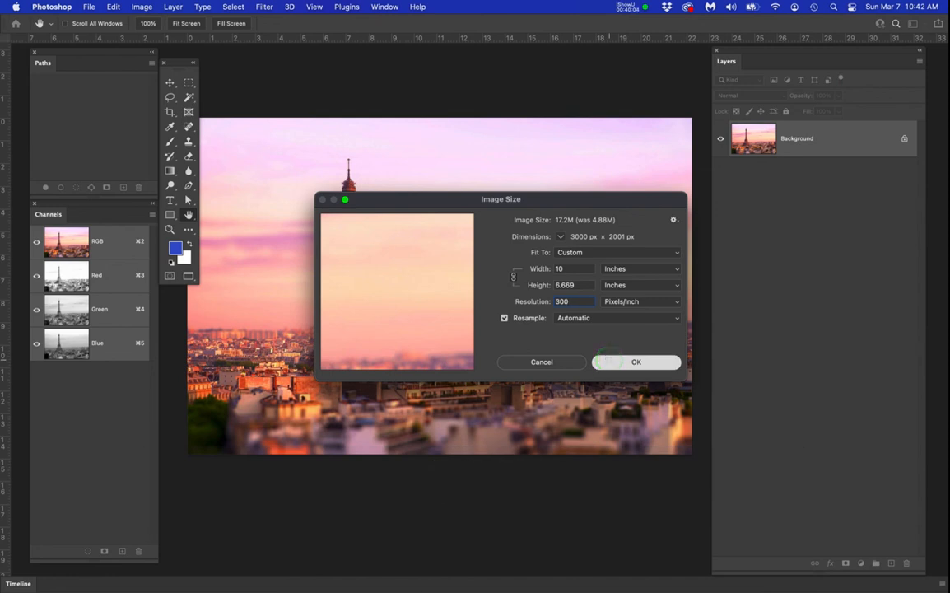
pyautogui.scroll(-5, 469, 363)
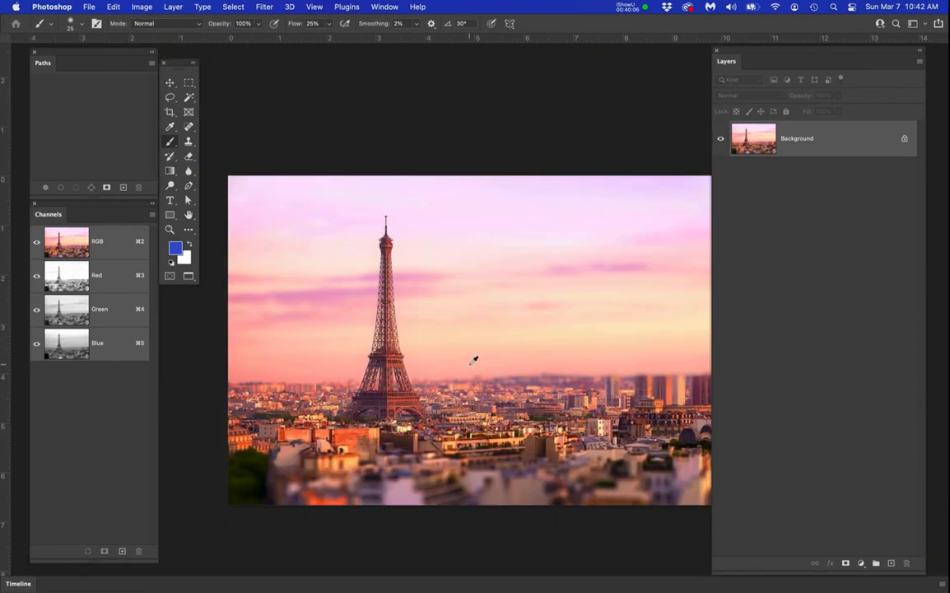
pyautogui.moveTo(490, 354); pyautogui.dragTo(490, 319)
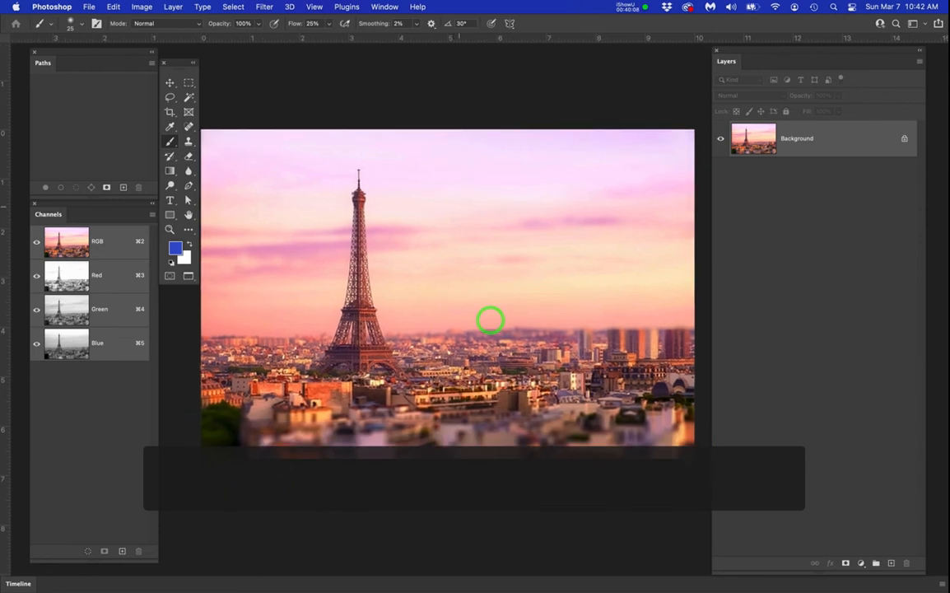
# Switch to Colts_BenStiller.psd and resample it to a width of 10 inches at 300 pixels/inch
pyautogui.click(385, 6)
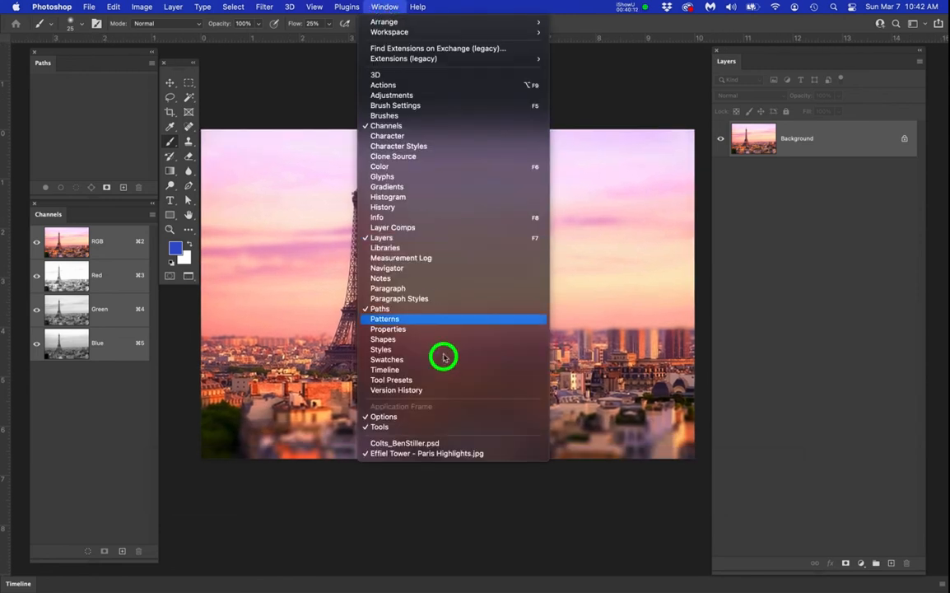
pyautogui.click(409, 444)
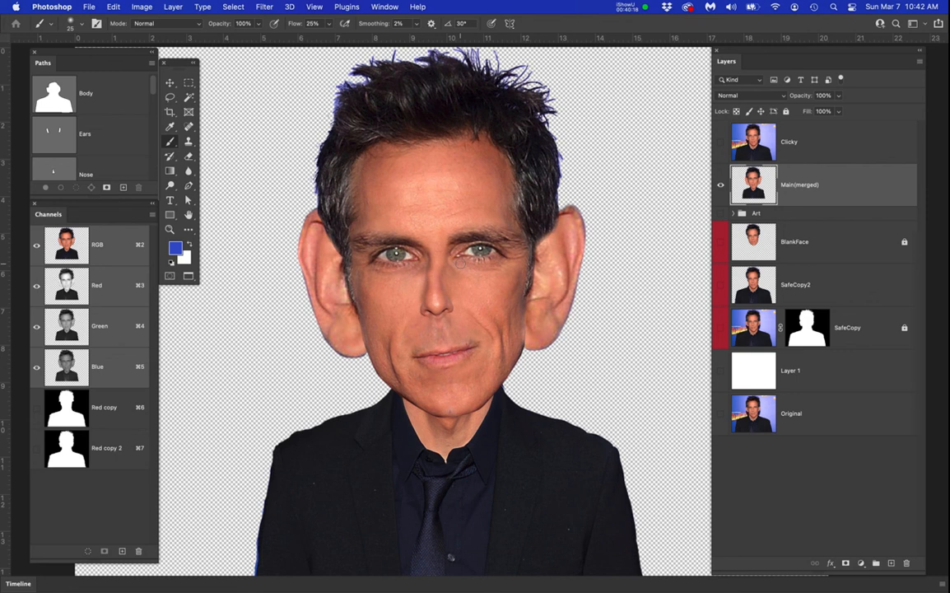
pyautogui.click(143, 7)
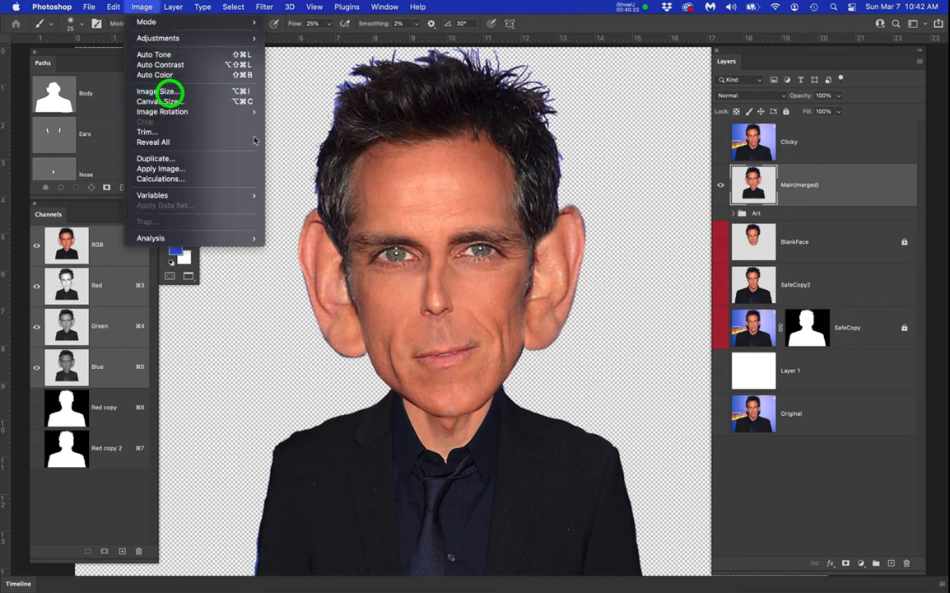
pyautogui.click(171, 92)
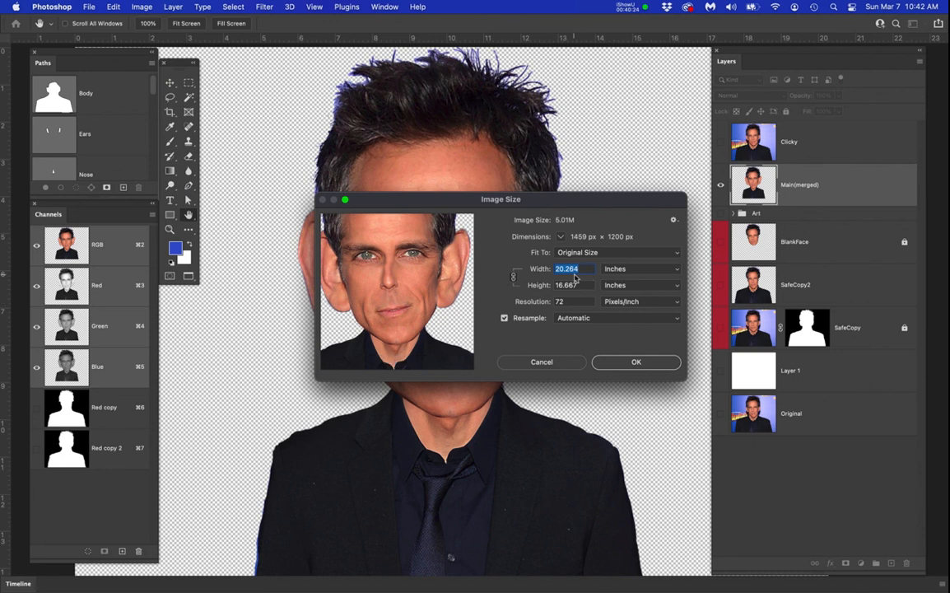
pyautogui.moveTo(584, 269); pyautogui.dragTo(553, 269)
pyautogui.write('10')
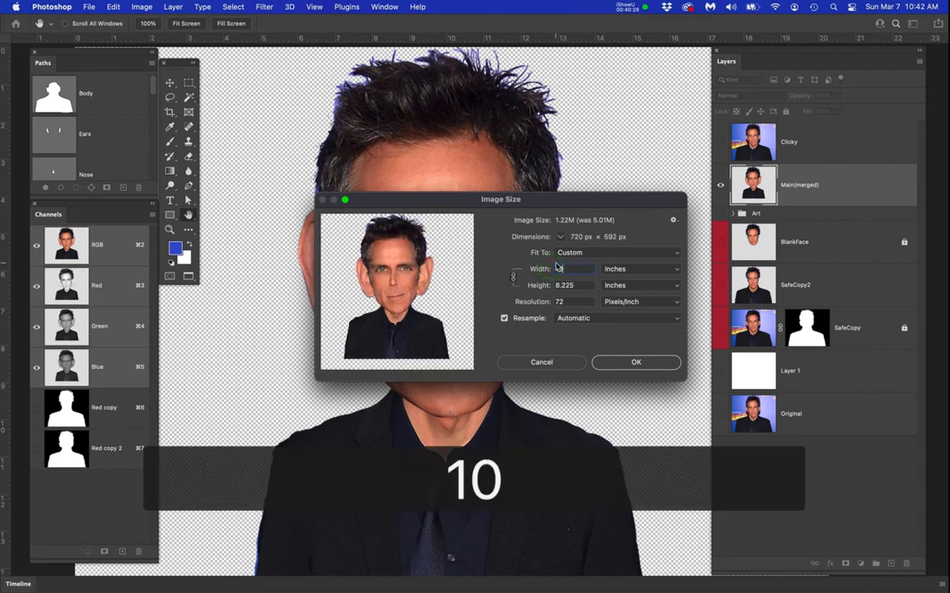
pyautogui.write('300')
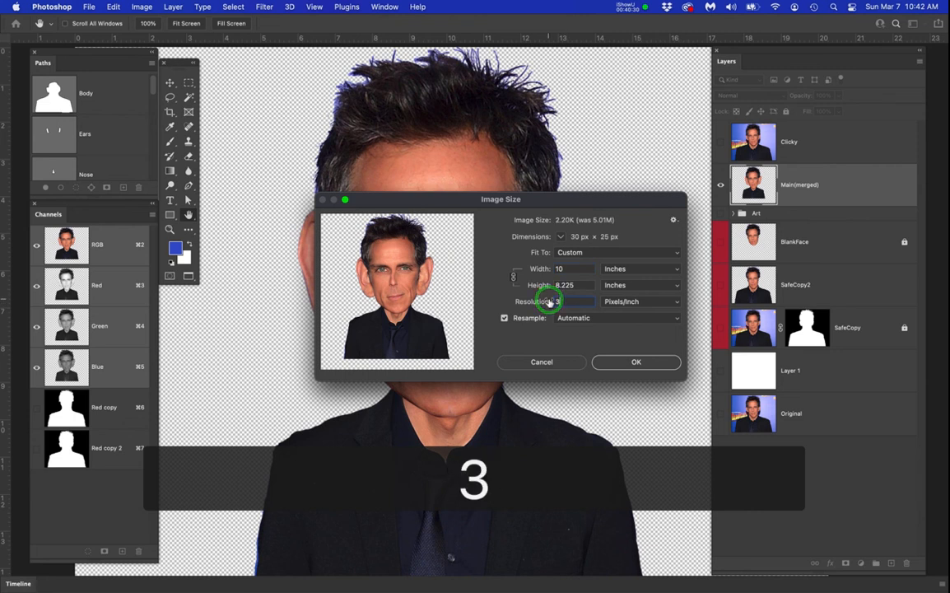
pyautogui.click(632, 362)
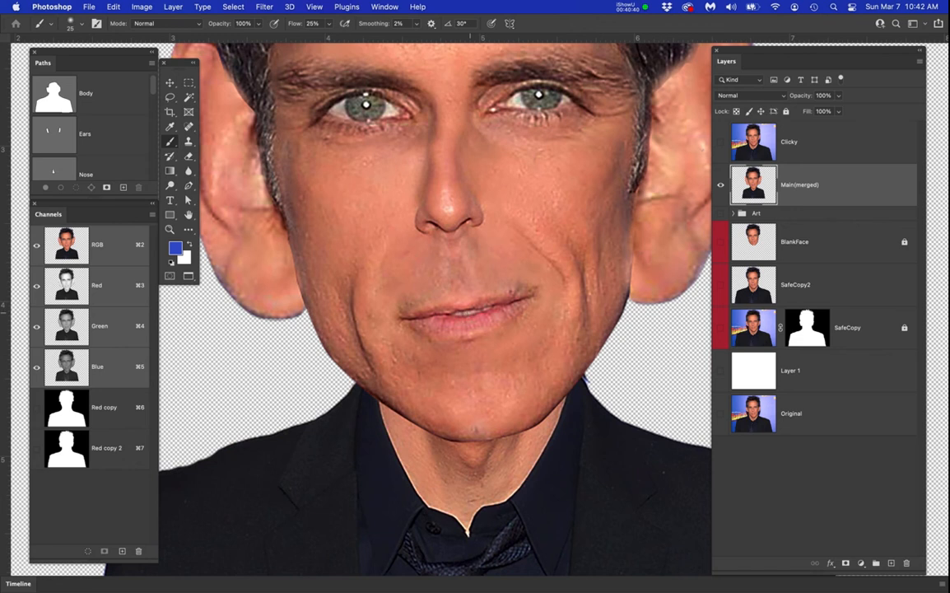
# Fit the whole caricature in view and save the resized document
pyautogui.scroll(-10, 475, 308)
pyautogui.scroll(3, 475, 308)
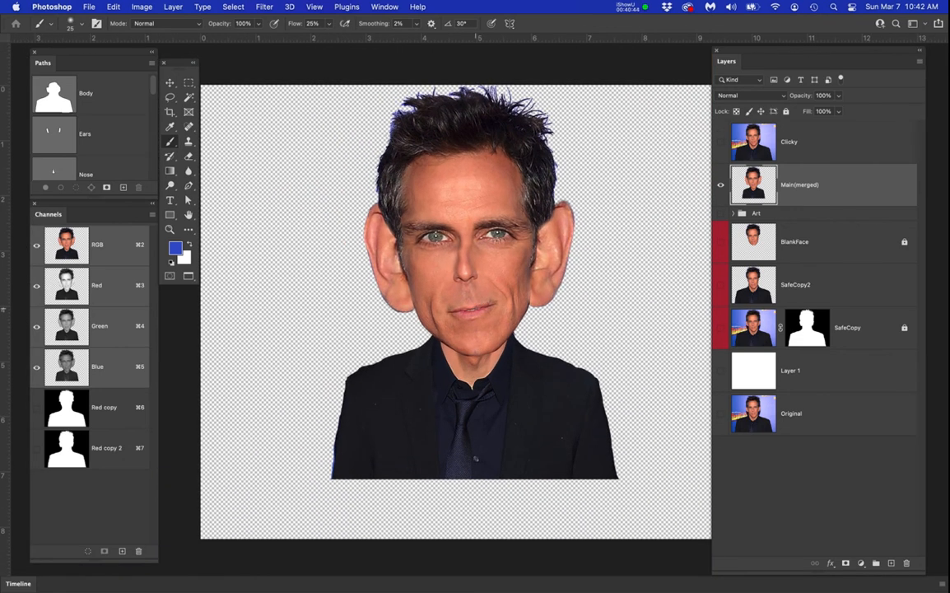
pyautogui.press('super+s')
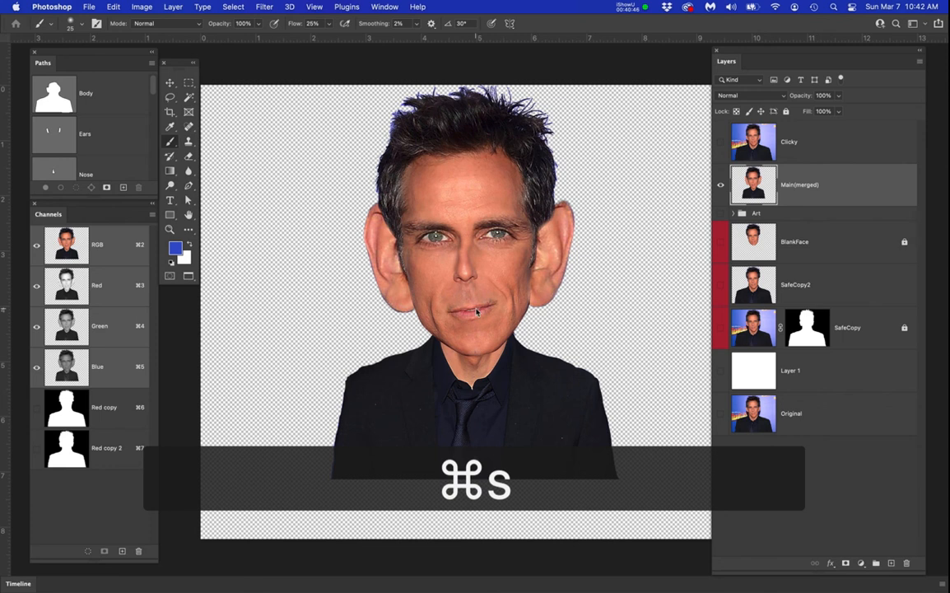
# Duplicate the Main(merged) layer into the document Effiel Tower - Paris Highlights.jpg
pyautogui.rightClick(850, 186)
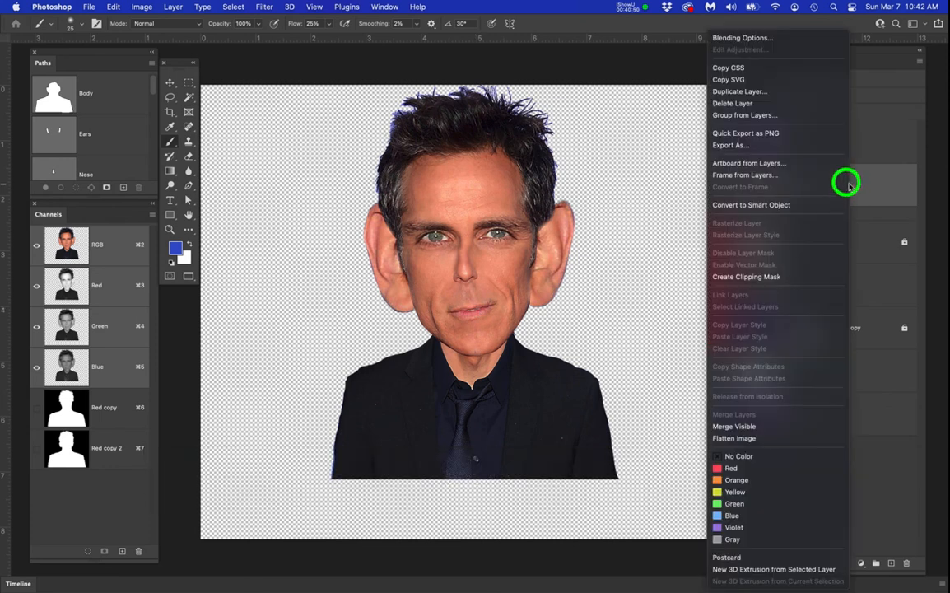
pyautogui.click(740, 92)
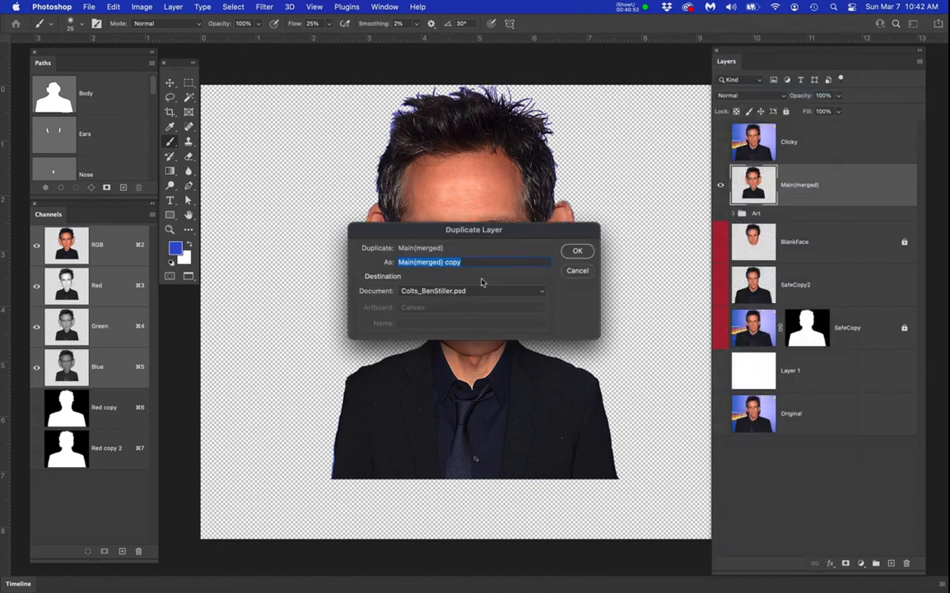
pyautogui.click(459, 293)
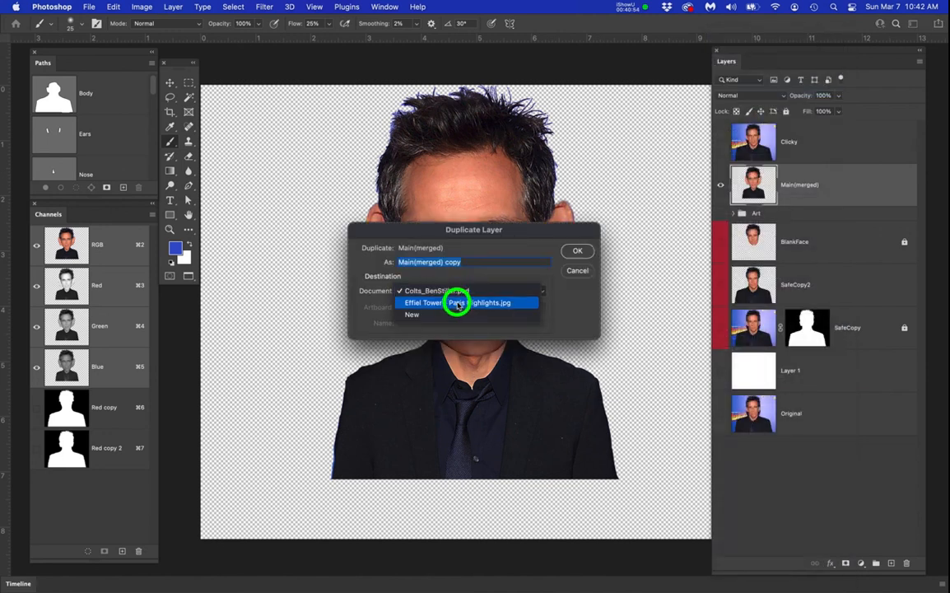
pyautogui.click(459, 303)
pyautogui.click(574, 251)
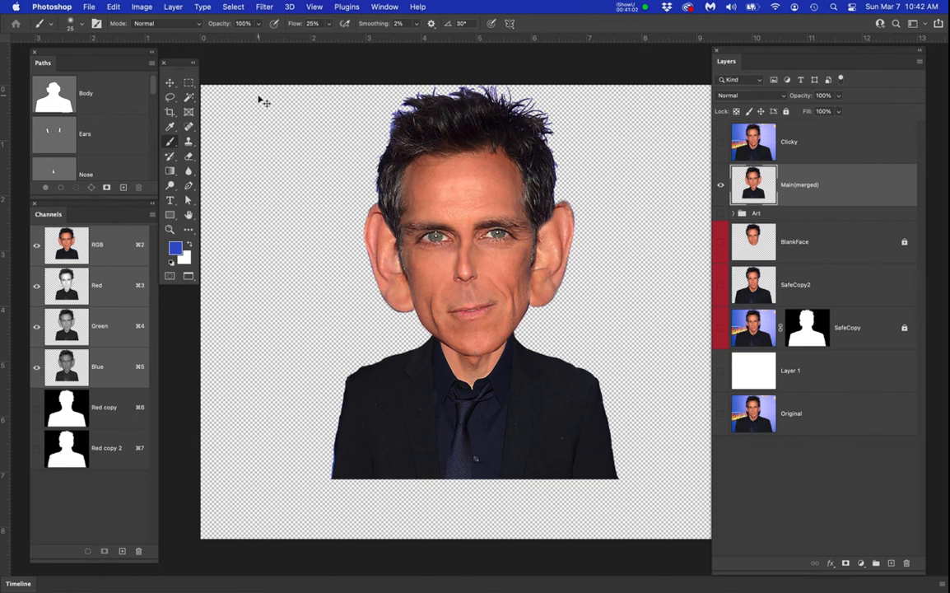
# Switch to the Eiffel Tower document and move the caricature slightly away from the tower so that the tower is uncovered
pyautogui.click(387, 8)
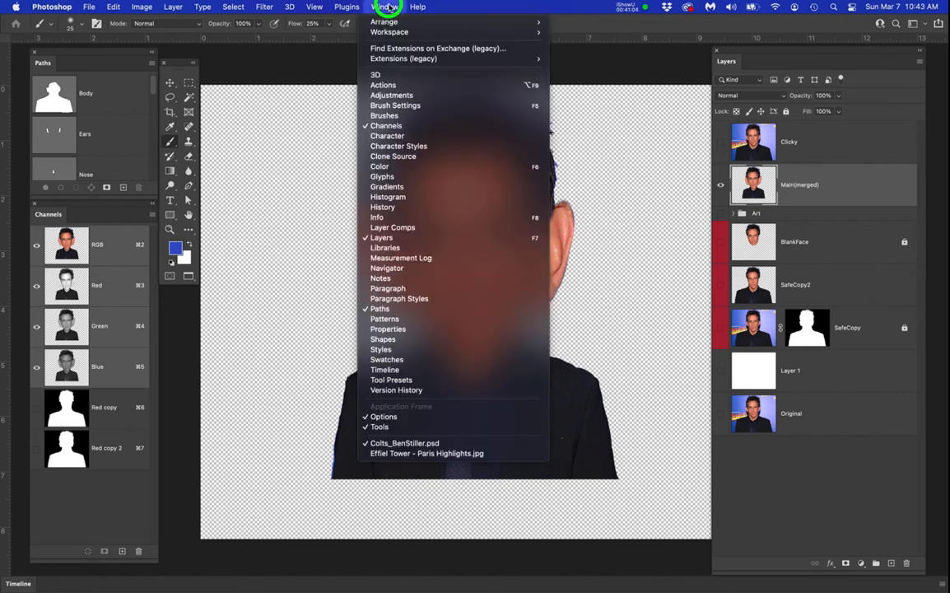
pyautogui.click(387, 8)
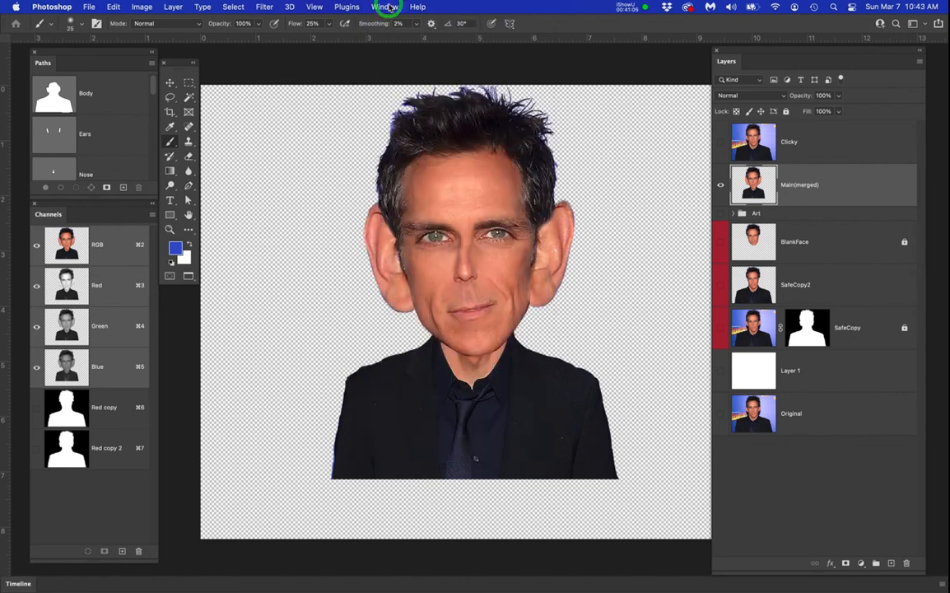
pyautogui.press('super+grave')
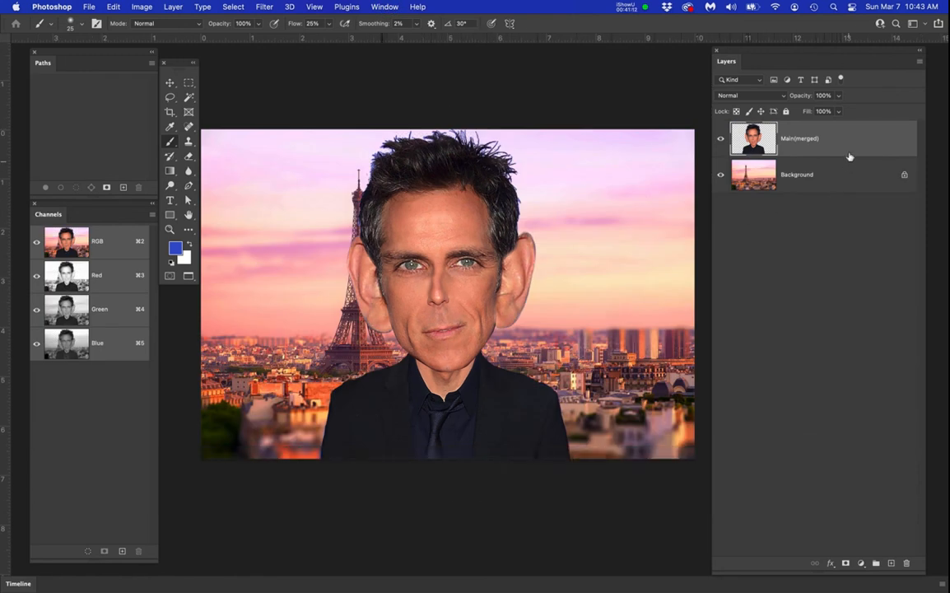
pyautogui.press('v')
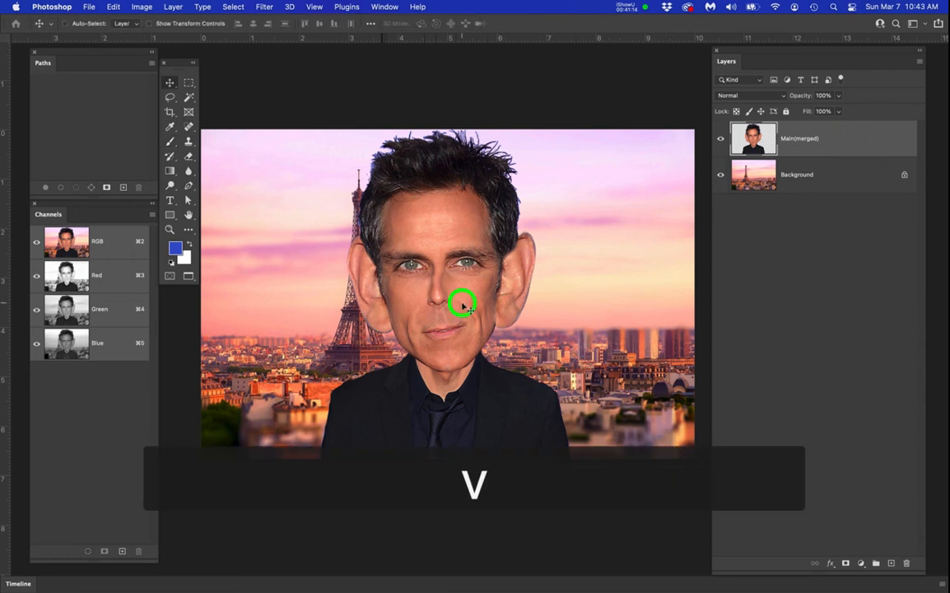
pyautogui.moveTo(473, 303); pyautogui.dragTo(492, 304)
pyautogui.scroll(3, 493, 305)
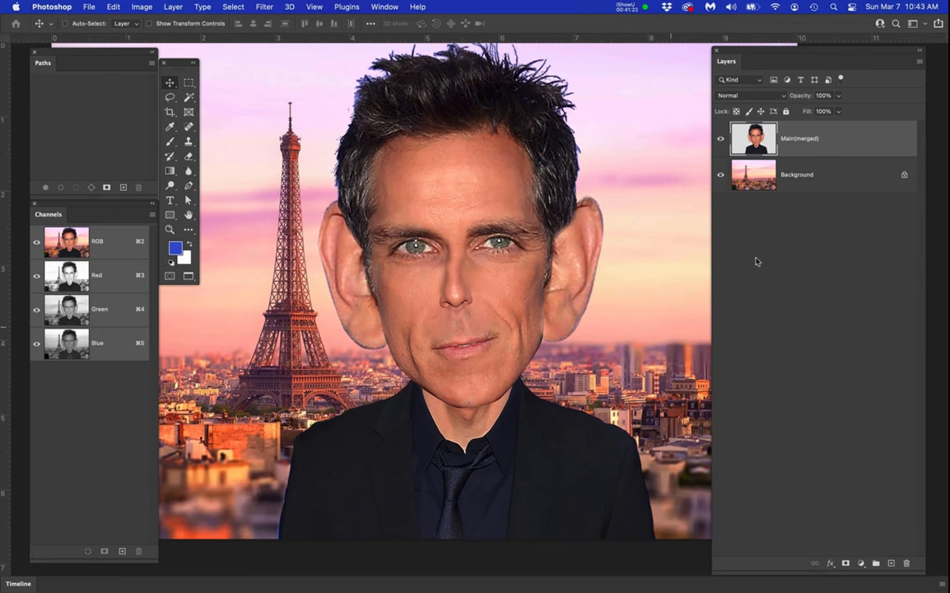
# Add a layer mask to Main(merged) and paint it black with a size 40 brush along the fringe of the ear farther from the tower
pyautogui.click(845, 563)
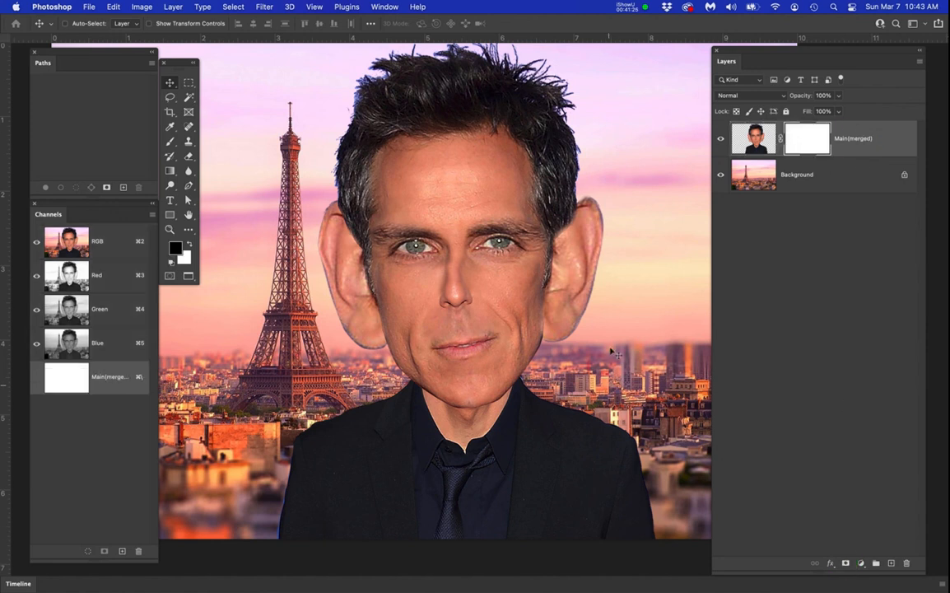
pyautogui.scroll(3, 617, 327)
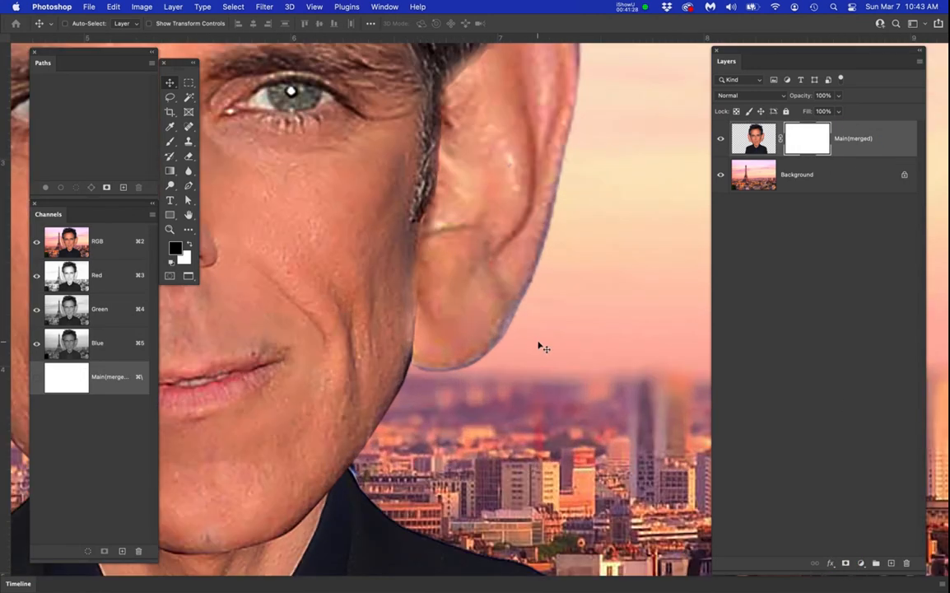
pyautogui.press('b')
pyautogui.press(']')
pyautogui.press(']')
pyautogui.press(']')
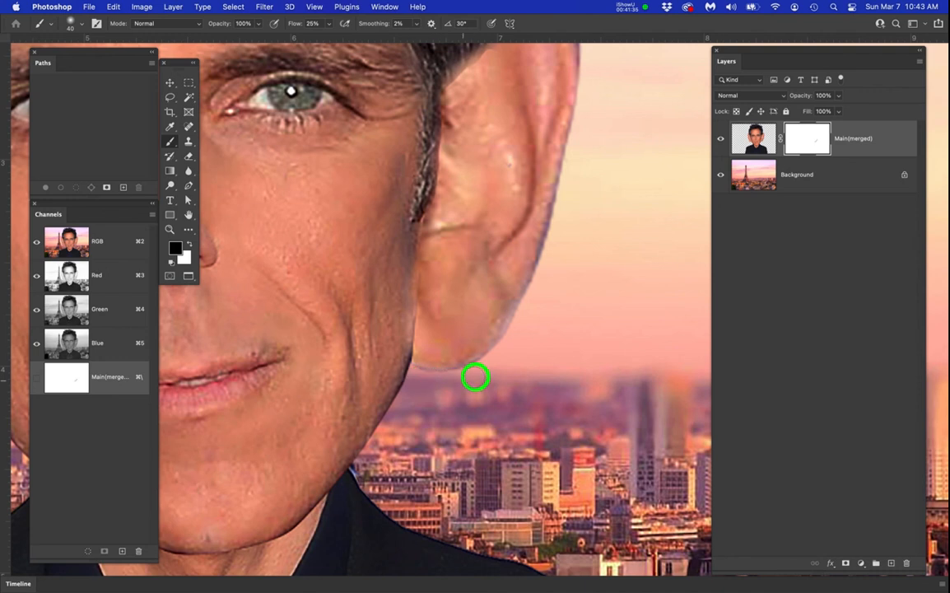
pyautogui.moveTo(625, 222); pyautogui.dragTo(585, 399)
pyautogui.moveTo(507, 434)
pyautogui.mouseDown()
pyautogui.moveTo(553, 264)
pyautogui.moveTo(543, 198)
pyautogui.moveTo(483, 142)
pyautogui.moveTo(514, 152)
pyautogui.moveTo(538, 176)
pyautogui.moveTo(558, 227)
pyautogui.moveTo(535, 174)
pyautogui.moveTo(544, 277)
pyautogui.mouseUp()
pyautogui.moveTo(533, 393); pyautogui.dragTo(563, 169)
pyautogui.moveTo(531, 346); pyautogui.dragTo(533, 166)
pyautogui.moveTo(496, 232); pyautogui.dragTo(482, 156)
pyautogui.moveTo(489, 213); pyautogui.dragTo(476, 159)
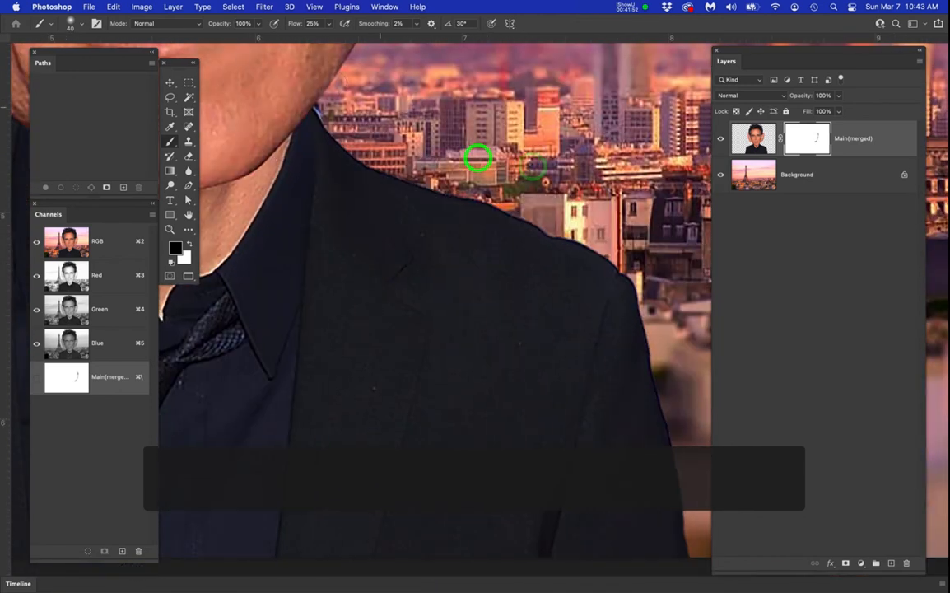
# Paint black on the mask along the jacket shoulder and sleeve farther from the tower to hide the blue fringe
pyautogui.moveTo(315, 114)
pyautogui.mouseDown()
pyautogui.moveTo(402, 183)
pyautogui.moveTo(569, 219)
pyautogui.mouseUp()
pyautogui.moveTo(496, 204)
pyautogui.mouseDown()
pyautogui.moveTo(406, 167)
pyautogui.moveTo(390, 166)
pyautogui.moveTo(446, 183)
pyautogui.moveTo(387, 173)
pyautogui.moveTo(513, 204)
pyautogui.moveTo(631, 263)
pyautogui.moveTo(559, 224)
pyautogui.moveTo(517, 217)
pyautogui.moveTo(609, 251)
pyautogui.moveTo(634, 280)
pyautogui.moveTo(543, 225)
pyautogui.moveTo(577, 236)
pyautogui.mouseUp()
pyautogui.moveTo(616, 311)
pyautogui.mouseDown()
pyautogui.moveTo(549, 206)
pyautogui.moveTo(580, 198)
pyautogui.moveTo(625, 318)
pyautogui.mouseUp()
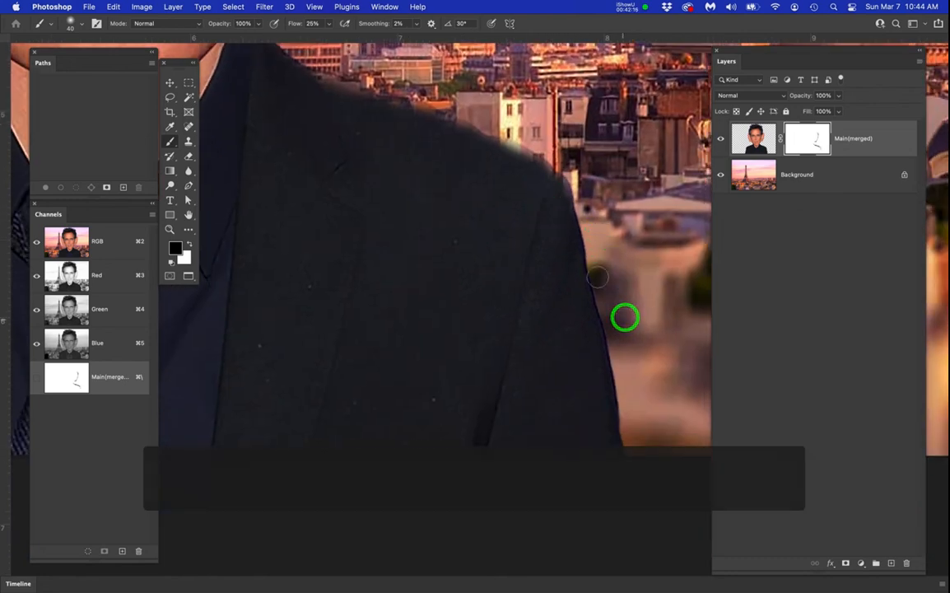
pyautogui.moveTo(583, 196)
pyautogui.mouseDown()
pyautogui.moveTo(615, 330)
pyautogui.moveTo(627, 469)
pyautogui.mouseUp()
pyautogui.moveTo(632, 385); pyautogui.dragTo(630, 460)
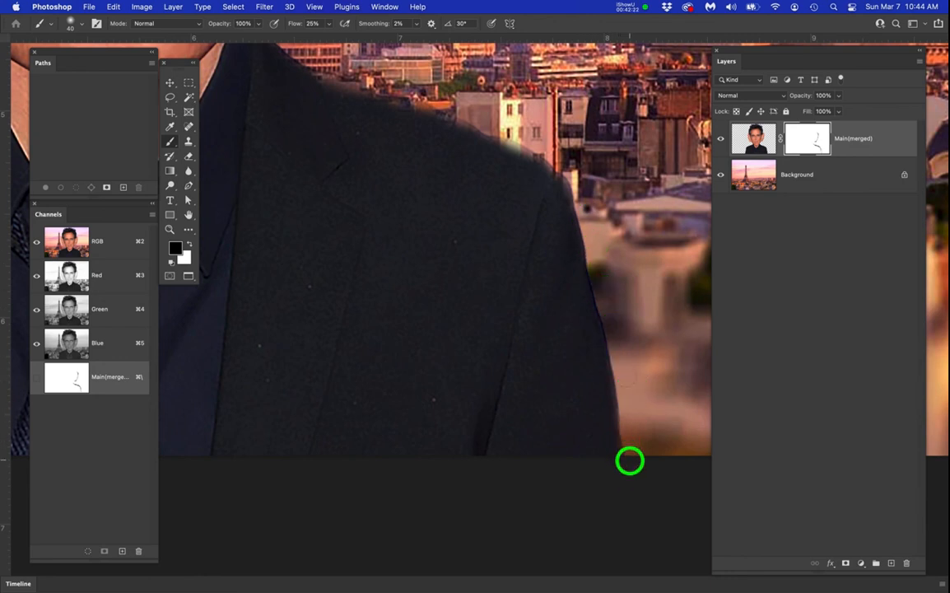
pyautogui.moveTo(596, 256); pyautogui.dragTo(630, 395)
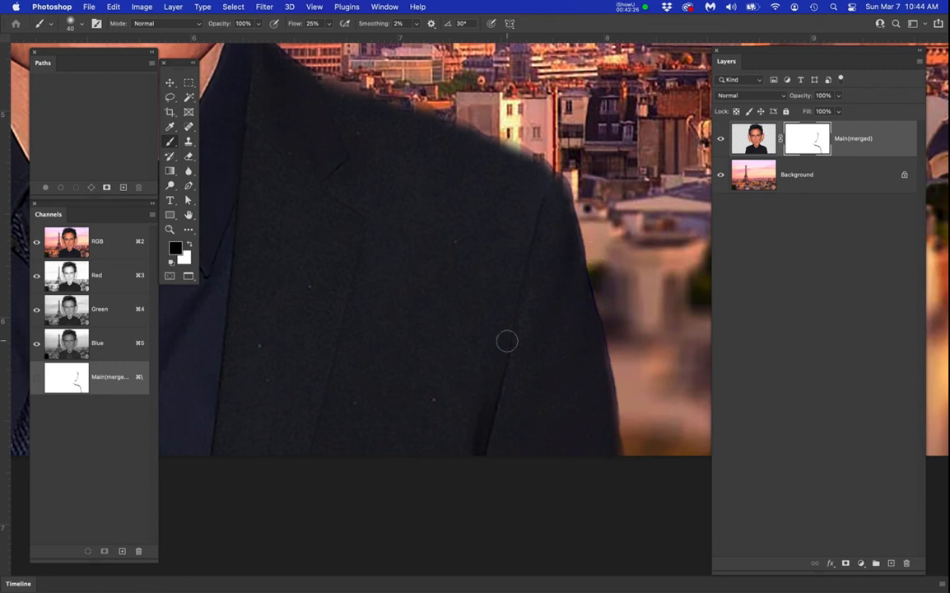
# Paint white on the mask with a size 30 brush to restore the jacket shoulder's edge farther from the tower
pyautogui.scroll(-4, 507, 341)
pyautogui.moveTo(529, 297)
pyautogui.mouseDown()
pyautogui.moveTo(570, 279)
pyautogui.moveTo(527, 315)
pyautogui.moveTo(581, 250)
pyautogui.moveTo(460, 420)
pyautogui.moveTo(420, 407)
pyautogui.moveTo(420, 398)
pyautogui.mouseUp()
pyautogui.scroll(5, 642, 190)
pyautogui.press('x')
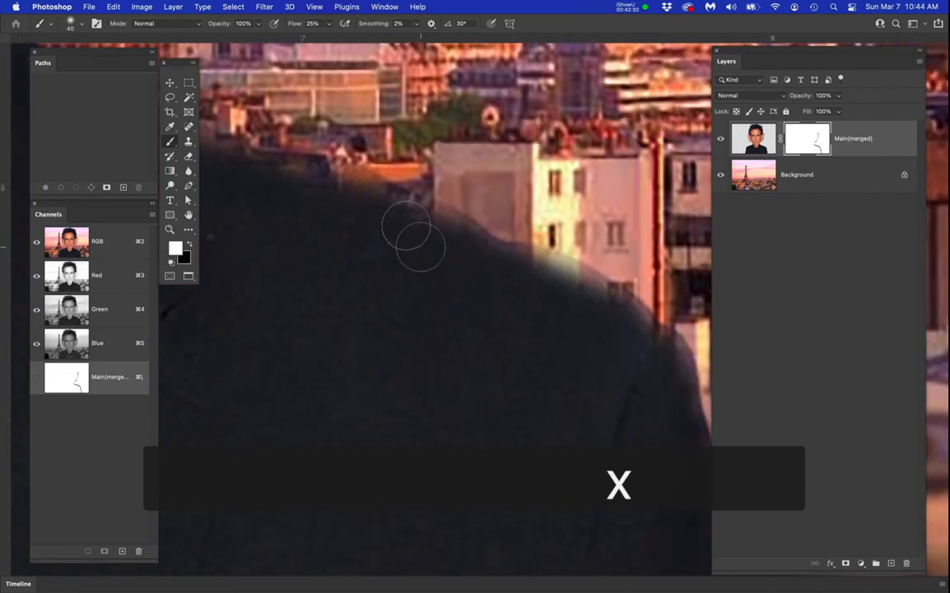
pyautogui.press('[')
pyautogui.press('[')
pyautogui.moveTo(362, 205)
pyautogui.mouseDown()
pyautogui.moveTo(416, 215)
pyautogui.moveTo(600, 306)
pyautogui.moveTo(533, 266)
pyautogui.moveTo(521, 264)
pyautogui.moveTo(641, 340)
pyautogui.mouseUp()
pyautogui.press('space')
pyautogui.moveTo(461, 299); pyautogui.dragTo(574, 336)
pyautogui.moveTo(454, 220)
pyautogui.mouseDown()
pyautogui.moveTo(255, 167)
pyautogui.moveTo(338, 193)
pyautogui.moveTo(337, 220)
pyautogui.moveTo(490, 335)
pyautogui.moveTo(486, 329)
pyautogui.mouseUp()
pyautogui.scroll(-3, 338, 223)
# Paint black on the mask to clean the edge between the jaw and earlobe farther from the tower, undoing a stray stroke
pyautogui.press('x')
pyautogui.press('space')
pyautogui.scroll(-2, 415, 226)
pyautogui.moveTo(416, 243); pyautogui.dragTo(482, 282)
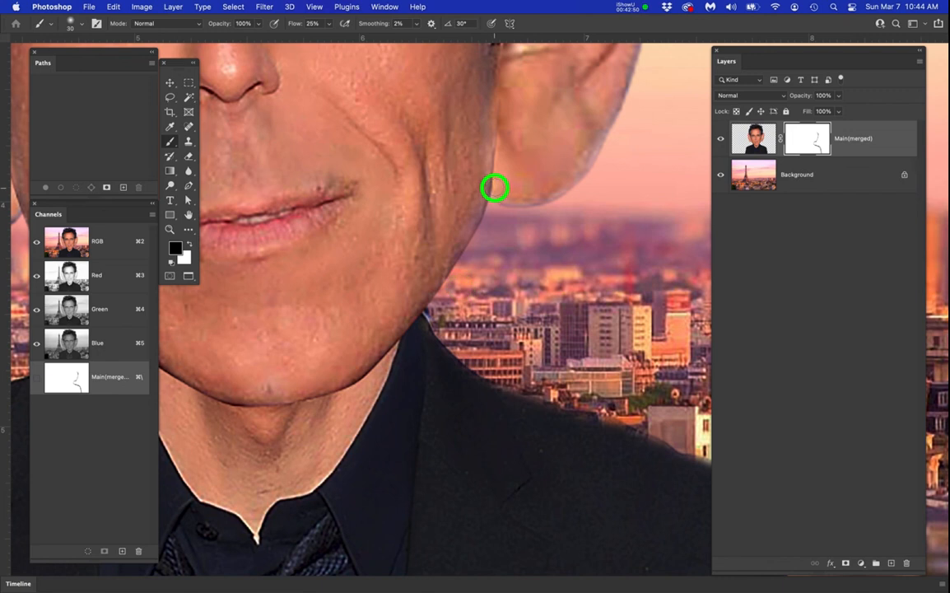
pyautogui.press('super+z')
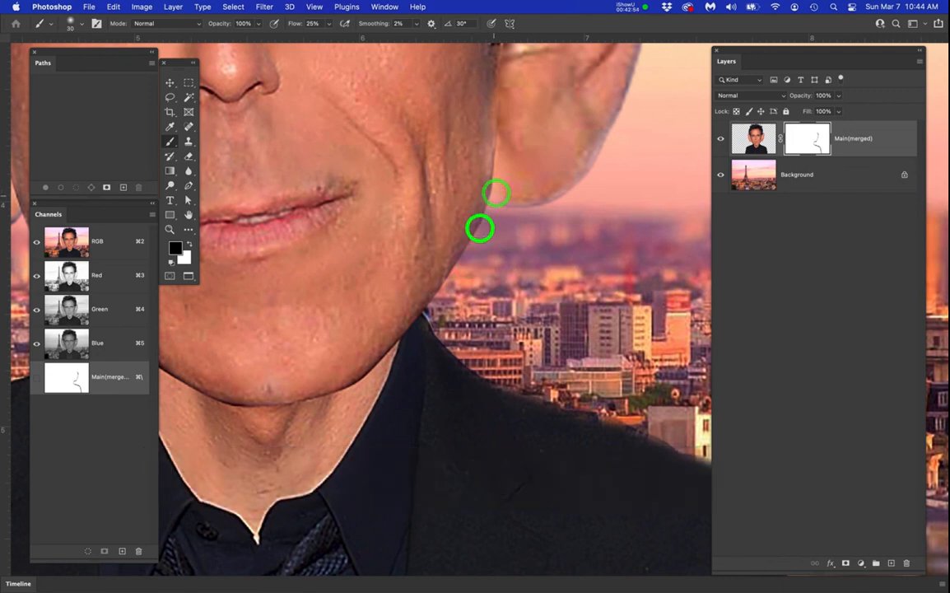
pyautogui.scroll(-2, 467, 267)
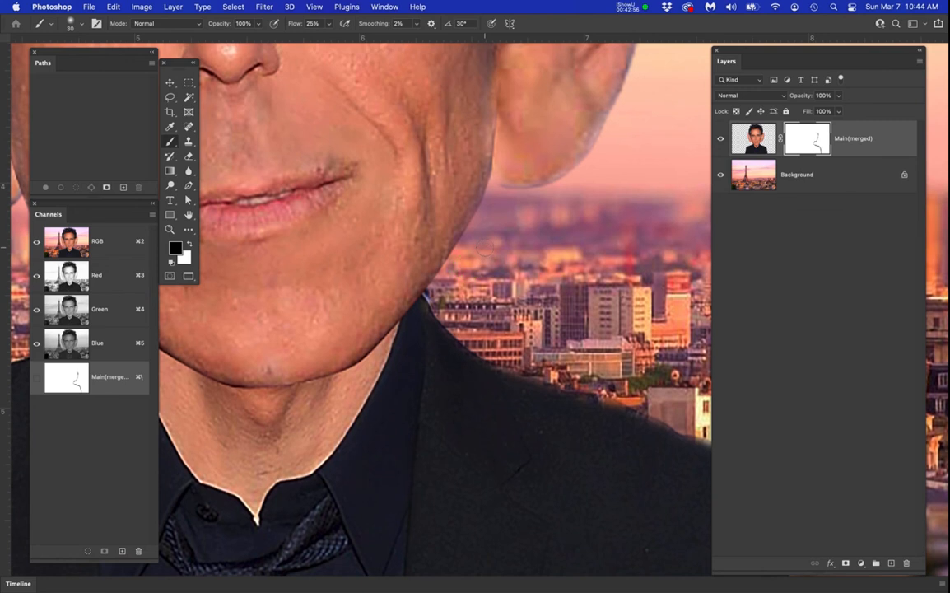
# Enlarge the mask brush to size 200 and set its flow to 15%
pyautogui.scroll(-5, 485, 247)
pyautogui.moveTo(496, 227)
pyautogui.mouseDown()
pyautogui.moveTo(482, 339)
pyautogui.moveTo(494, 414)
pyautogui.moveTo(495, 405)
pyautogui.mouseUp()
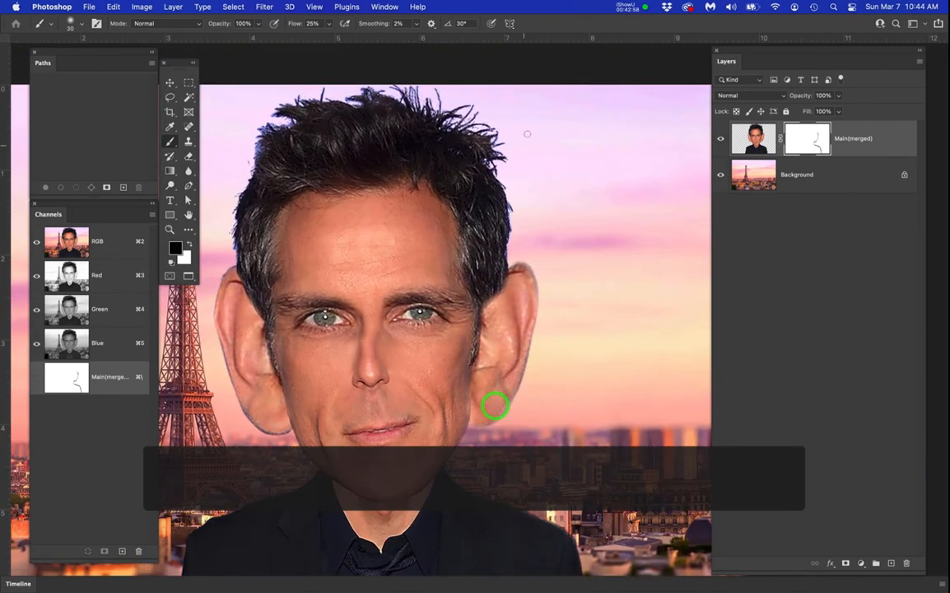
pyautogui.scroll(3, 469, 90)
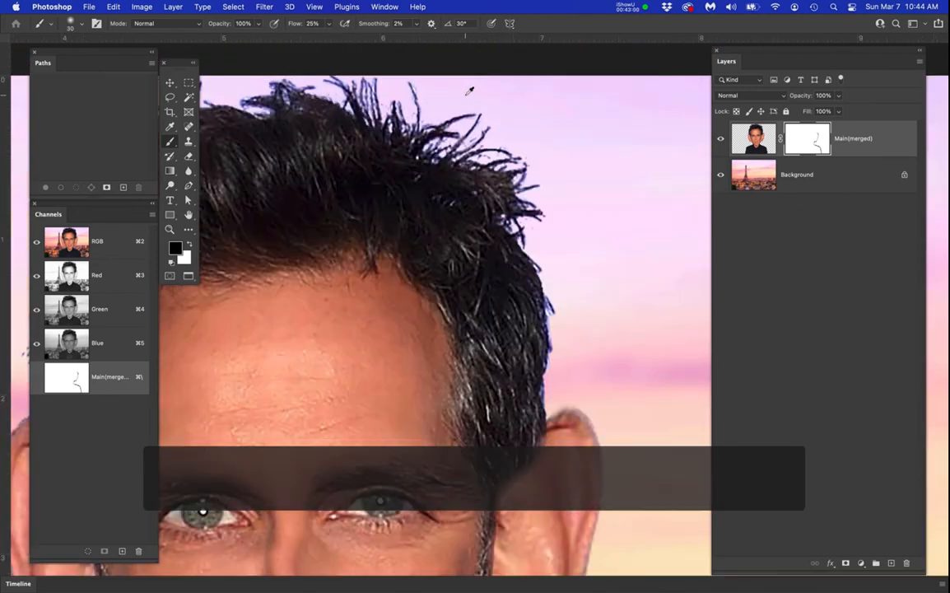
pyautogui.press(']')
pyautogui.press(']')
pyautogui.press(']')
pyautogui.press(']')
pyautogui.press(']')
pyautogui.press(']')
pyautogui.press(']')
pyautogui.press(']')
pyautogui.press(']')
pyautogui.press(']')
pyautogui.press(']')
pyautogui.press(']')
pyautogui.press(']')
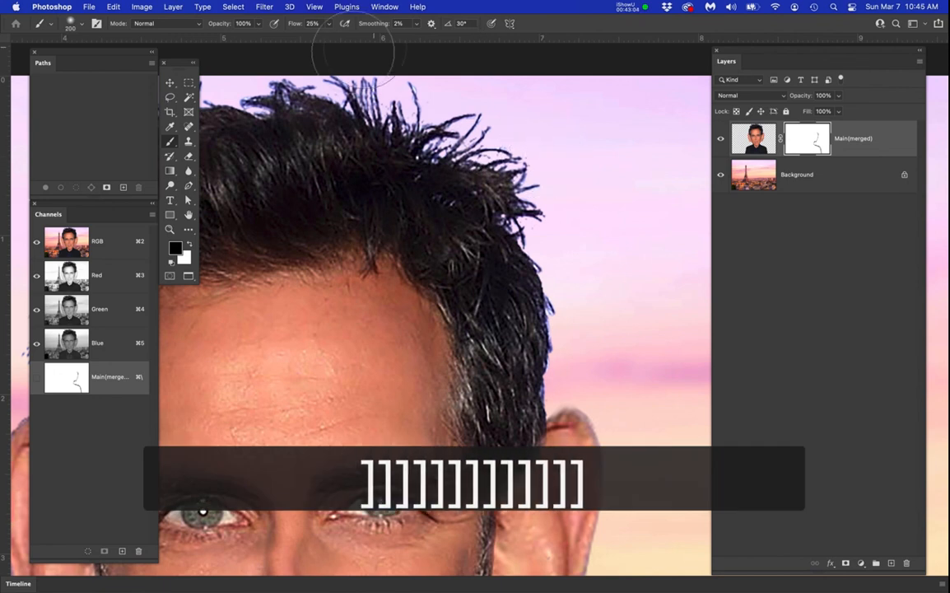
pyautogui.click(313, 24)
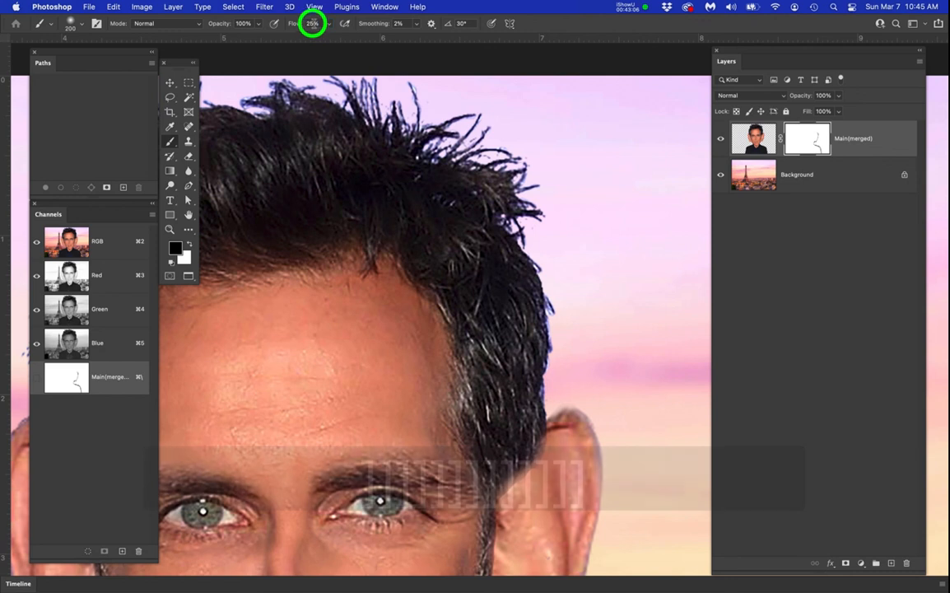
pyautogui.write('15')
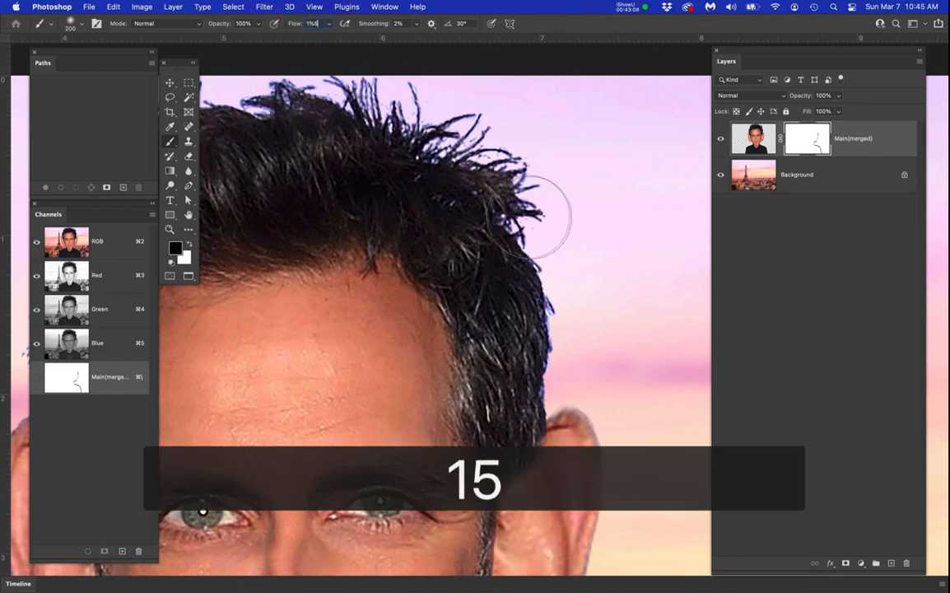
pyautogui.press('Return')
pyautogui.click(484, 240)
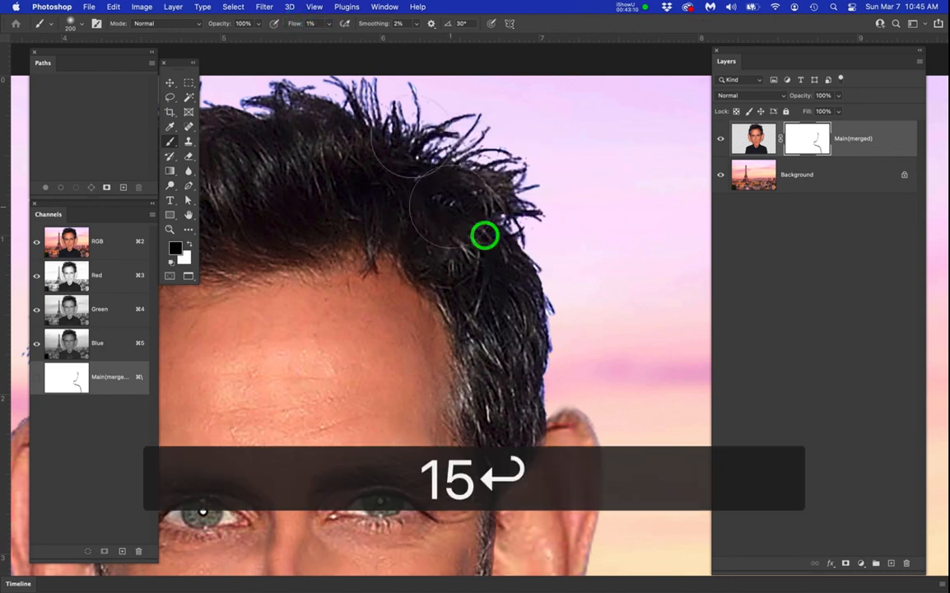
pyautogui.click(301, 24)
pyautogui.write('15')
pyautogui.press('Return')
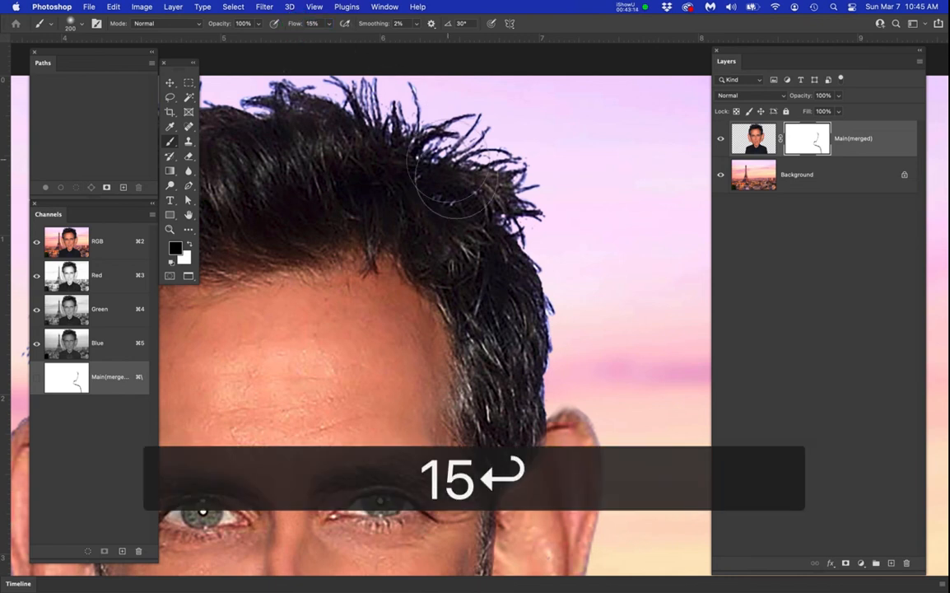
# Softly mask the hair's outer fringe from the side farther from the tower, over the top, to the tower side
pyautogui.moveTo(473, 116)
pyautogui.mouseDown()
pyautogui.moveTo(592, 229)
pyautogui.moveTo(608, 259)
pyautogui.moveTo(585, 271)
pyautogui.moveTo(574, 312)
pyautogui.moveTo(576, 360)
pyautogui.moveTo(587, 373)
pyautogui.mouseUp()
pyautogui.scroll(-4, 539, 298)
pyautogui.moveTo(531, 278)
pyautogui.mouseDown()
pyautogui.moveTo(506, 274)
pyautogui.moveTo(532, 326)
pyautogui.moveTo(581, 297)
pyautogui.moveTo(573, 289)
pyautogui.moveTo(570, 301)
pyautogui.moveTo(570, 270)
pyautogui.moveTo(555, 239)
pyautogui.moveTo(553, 256)
pyautogui.moveTo(520, 224)
pyautogui.moveTo(459, 211)
pyautogui.moveTo(508, 223)
pyautogui.moveTo(505, 234)
pyautogui.moveTo(454, 219)
pyautogui.moveTo(529, 242)
pyautogui.moveTo(468, 217)
pyautogui.moveTo(411, 220)
pyautogui.moveTo(452, 206)
pyautogui.moveTo(306, 244)
pyautogui.moveTo(386, 205)
pyautogui.moveTo(338, 229)
pyautogui.mouseUp()
pyautogui.moveTo(365, 216); pyautogui.dragTo(300, 261)
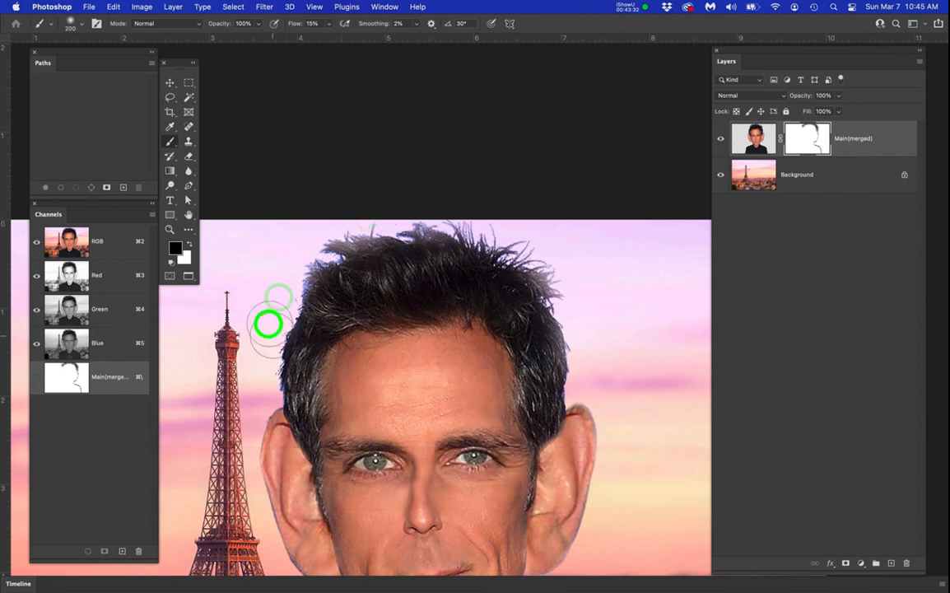
# Reduce the brush to size 150 and mask the hair fringe on the tower side down to the top of the ear
pyautogui.press('[')
pyautogui.press('[')
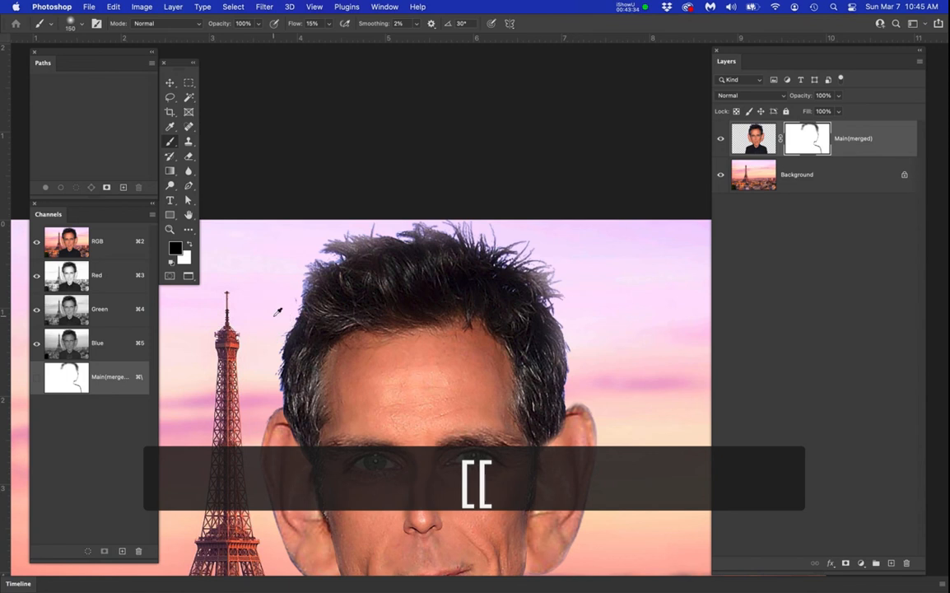
pyautogui.scroll(2, 278, 312)
pyautogui.moveTo(401, 312); pyautogui.dragTo(409, 286)
pyautogui.moveTo(329, 217)
pyautogui.mouseDown()
pyautogui.moveTo(332, 240)
pyautogui.moveTo(298, 343)
pyautogui.mouseUp()
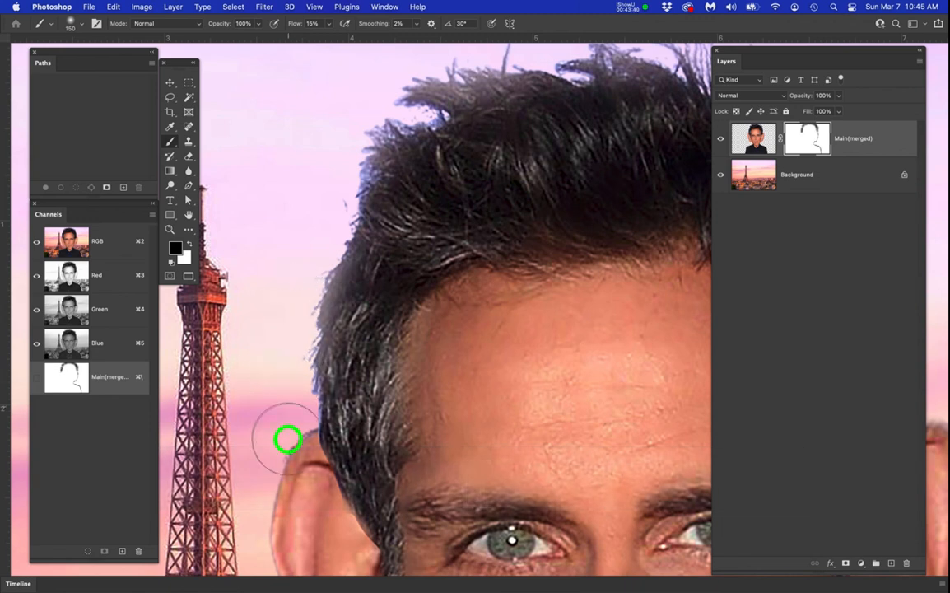
# Reduce the brush to size 80 and mask the fringe where the hair meets the tower-side ear and along the ear's outer edge
pyautogui.moveTo(398, 439); pyautogui.dragTo(452, 261)
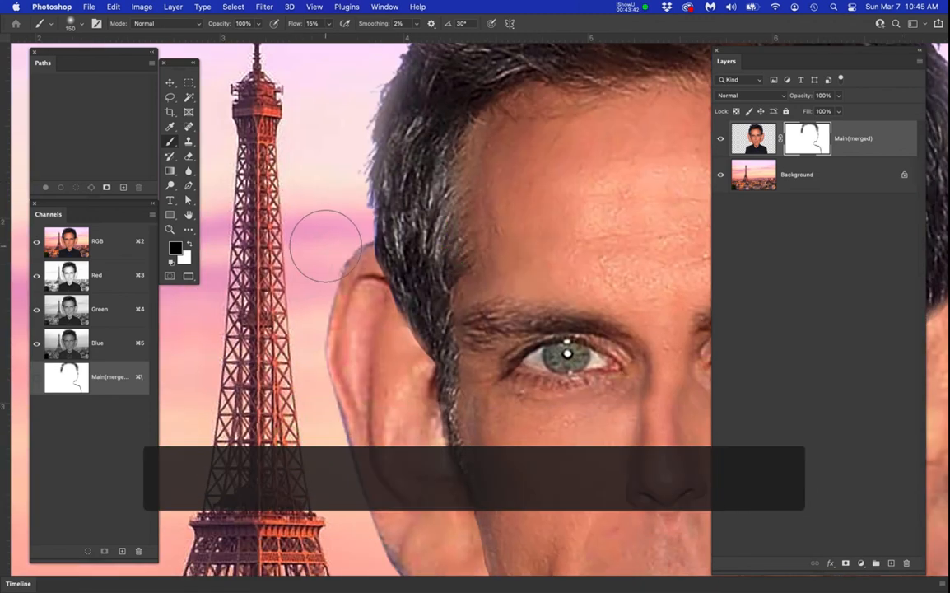
pyautogui.press('[')
pyautogui.press('[')
pyautogui.press('[')
pyautogui.press('[')
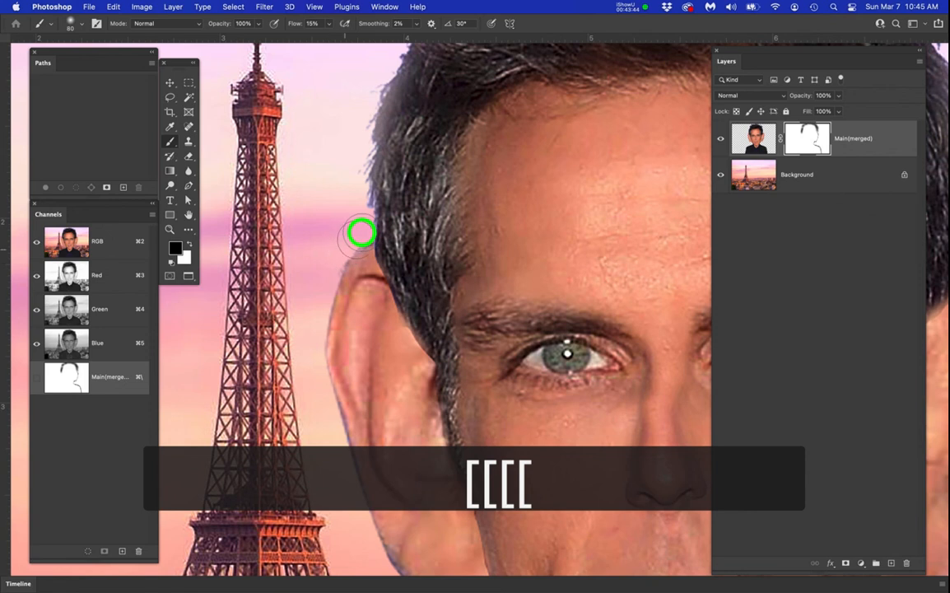
pyautogui.moveTo(409, 360); pyautogui.dragTo(442, 237)
pyautogui.moveTo(349, 274)
pyautogui.mouseDown()
pyautogui.moveTo(422, 460)
pyautogui.moveTo(489, 505)
pyautogui.moveTo(509, 509)
pyautogui.moveTo(522, 495)
pyautogui.moveTo(461, 489)
pyautogui.moveTo(397, 411)
pyautogui.mouseUp()
# Reduce the brush to size 50 and softly mask the jacket's shoulder edge on the tower side, from the collar outward
pyautogui.moveTo(540, 475); pyautogui.dragTo(494, 233)
pyautogui.press('[')
pyautogui.press('[')
pyautogui.press('[')
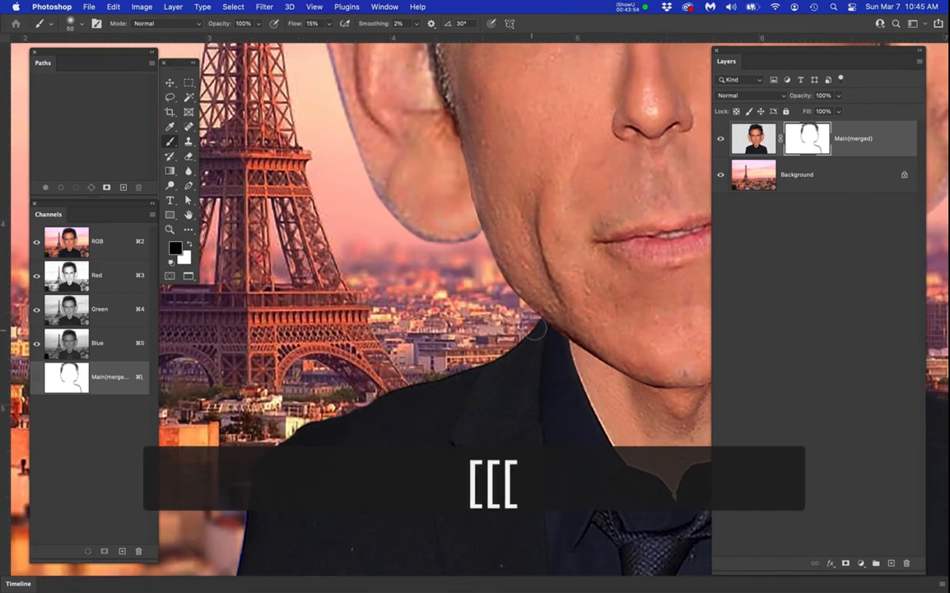
pyautogui.moveTo(534, 324)
pyautogui.mouseDown()
pyautogui.moveTo(373, 394)
pyautogui.moveTo(467, 365)
pyautogui.mouseUp()
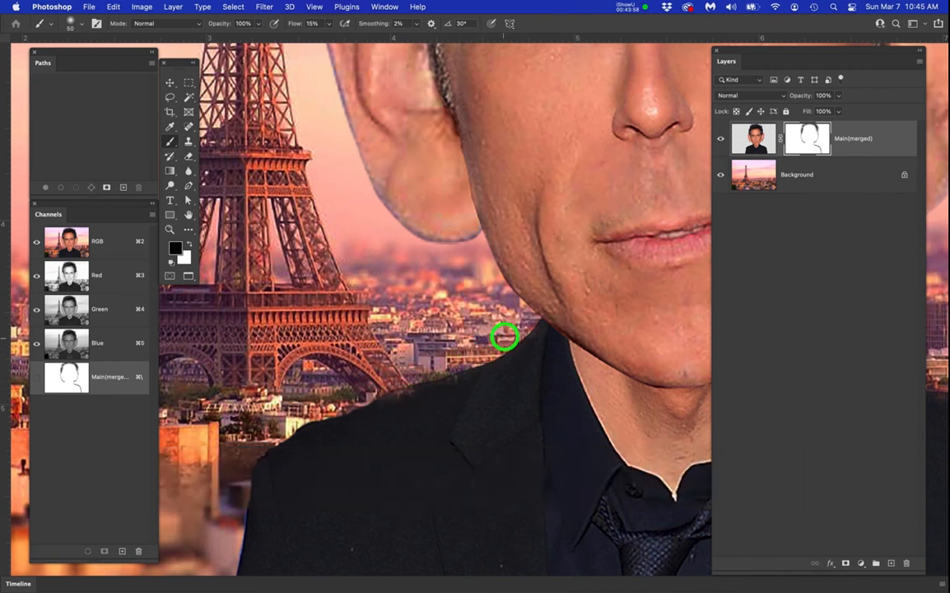
pyautogui.moveTo(419, 419)
pyautogui.mouseDown()
pyautogui.moveTo(487, 300)
pyautogui.moveTo(363, 316)
pyautogui.moveTo(303, 367)
pyautogui.moveTo(340, 329)
pyautogui.mouseUp()
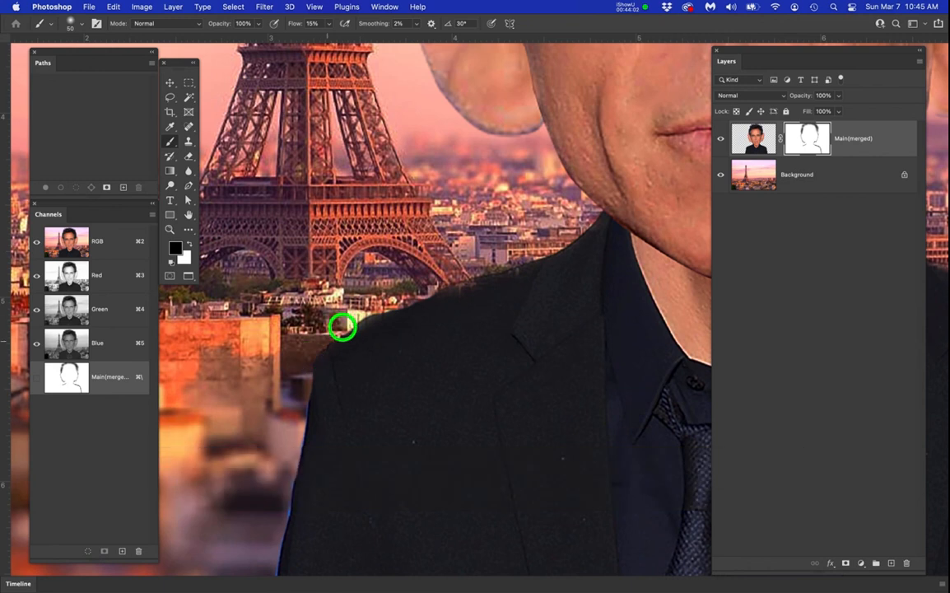
# Reduce the brush to size 40 and mask the blue fringe along the tower-side sleeve down to the image's bottom edge
pyautogui.scroll(-3, 344, 326)
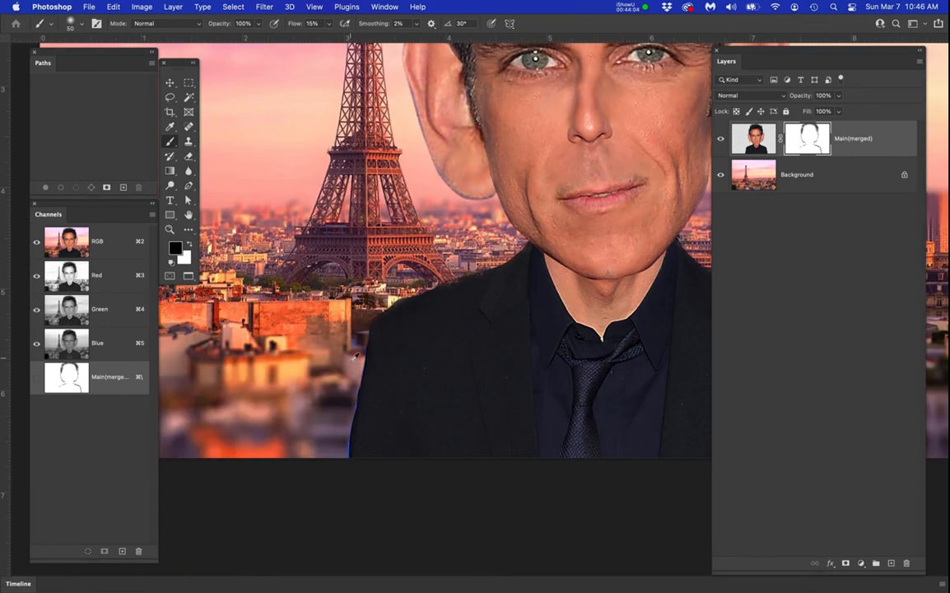
pyautogui.scroll(3, 354, 358)
pyautogui.moveTo(412, 410); pyautogui.dragTo(452, 288)
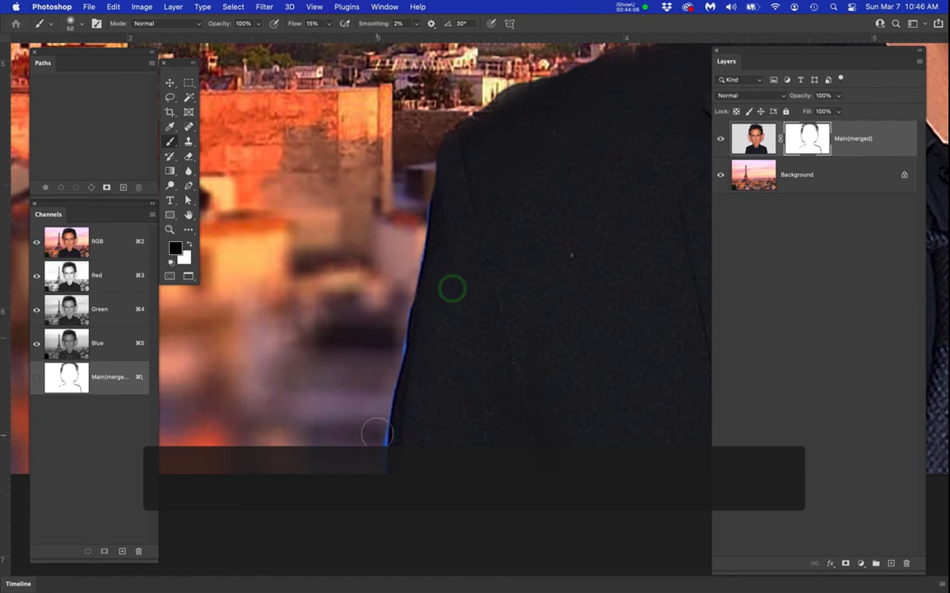
pyautogui.scroll(2, 379, 424)
pyautogui.press('[')
pyautogui.press('[')
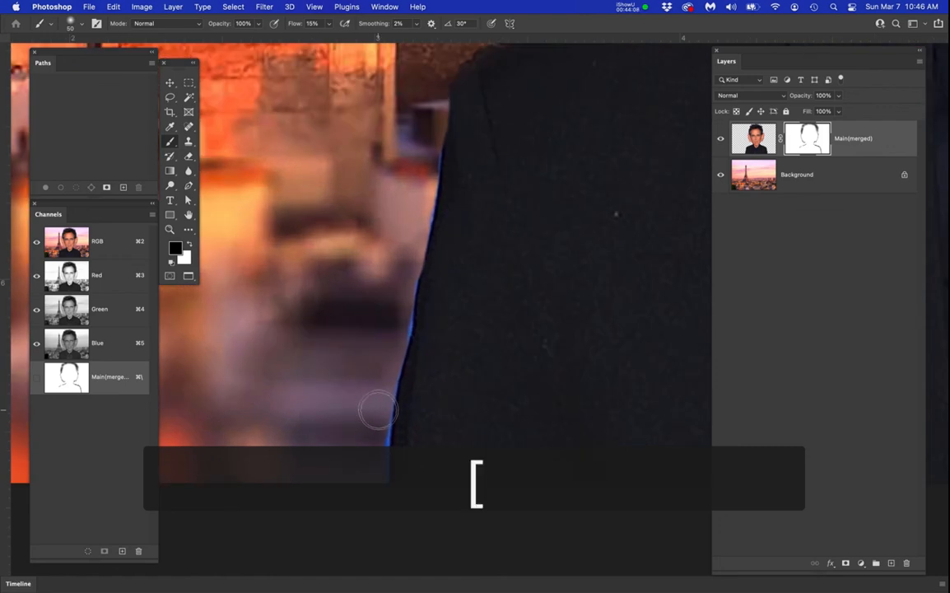
pyautogui.click(371, 443)
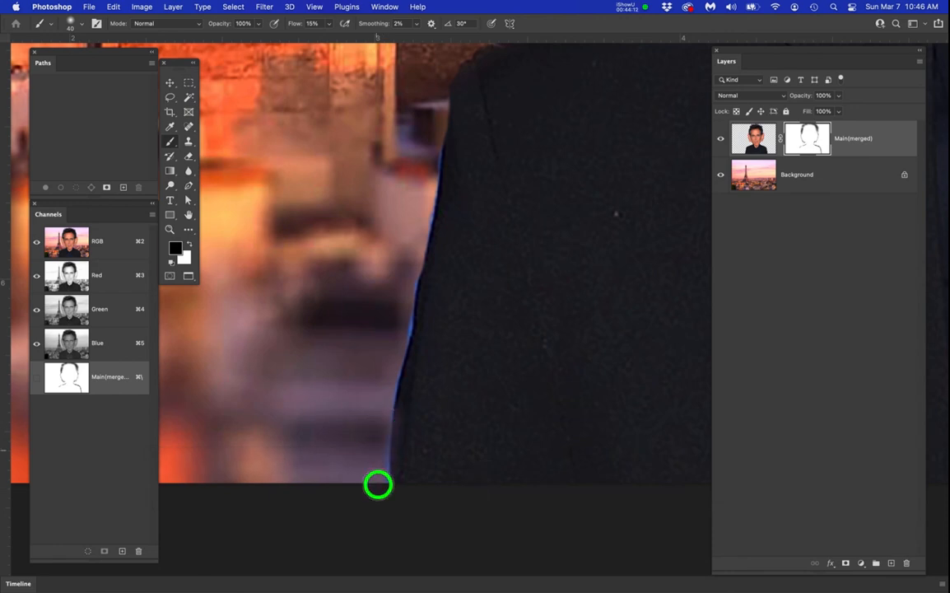
pyautogui.moveTo(396, 318)
pyautogui.mouseDown()
pyautogui.moveTo(377, 396)
pyautogui.moveTo(403, 322)
pyautogui.moveTo(405, 303)
pyautogui.moveTo(395, 340)
pyautogui.moveTo(436, 130)
pyautogui.moveTo(419, 184)
pyautogui.mouseUp()
pyautogui.moveTo(406, 240)
pyautogui.mouseDown()
pyautogui.moveTo(369, 449)
pyautogui.moveTo(371, 517)
pyautogui.moveTo(378, 465)
pyautogui.mouseUp()
# Examine the whole composite to check how the masked hair, ears and jacket blend with the Paris background
pyautogui.scroll(-5, 413, 424)
pyautogui.moveTo(511, 387); pyautogui.dragTo(406, 424)
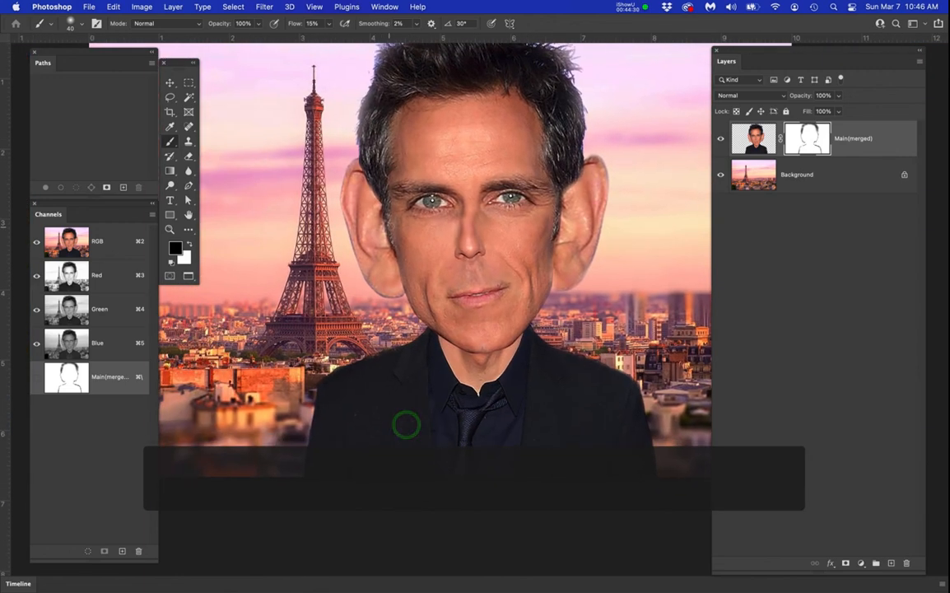
pyautogui.scroll(3, 373, 278)
pyautogui.hscroll(1, 373, 278)
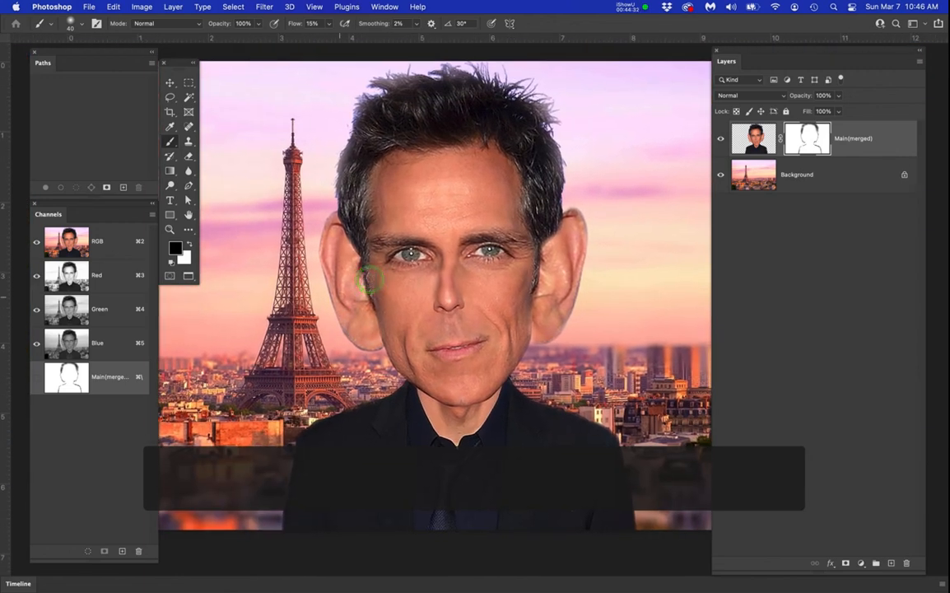
pyautogui.scroll(-2, 370, 280)
pyautogui.scroll(2, 430, 304)
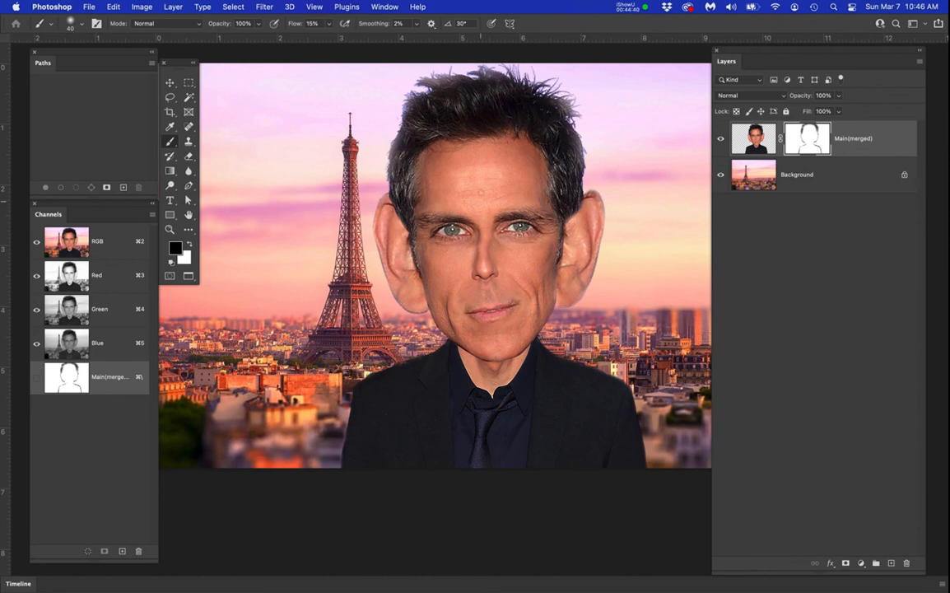
# Switch to the source caricature document and toggle the Clicky layer's visibility to compare the original portrait with the caricature
pyautogui.press('super+grave')
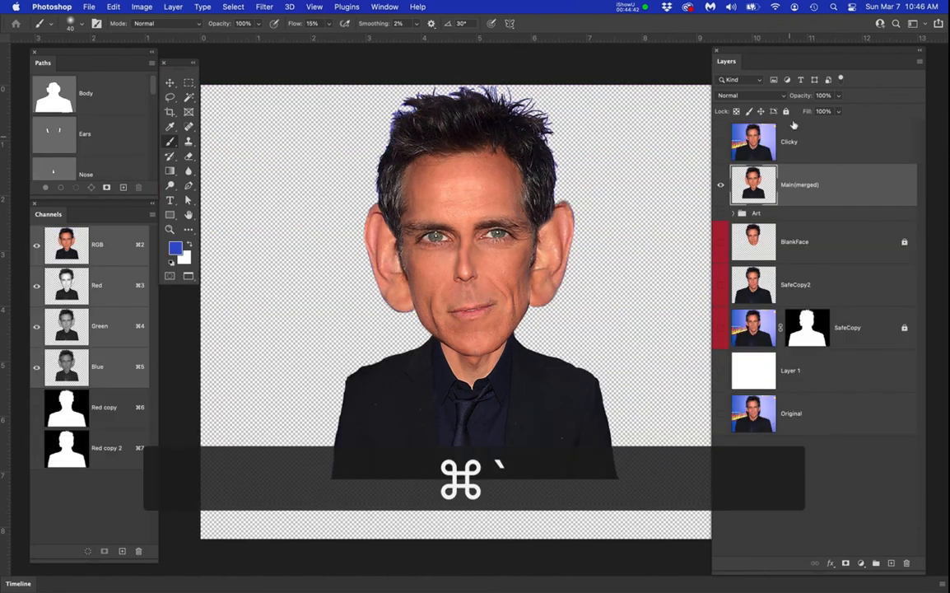
pyautogui.click(722, 142)
pyautogui.click(721, 142)
pyautogui.click(721, 143)
pyautogui.click(721, 142)
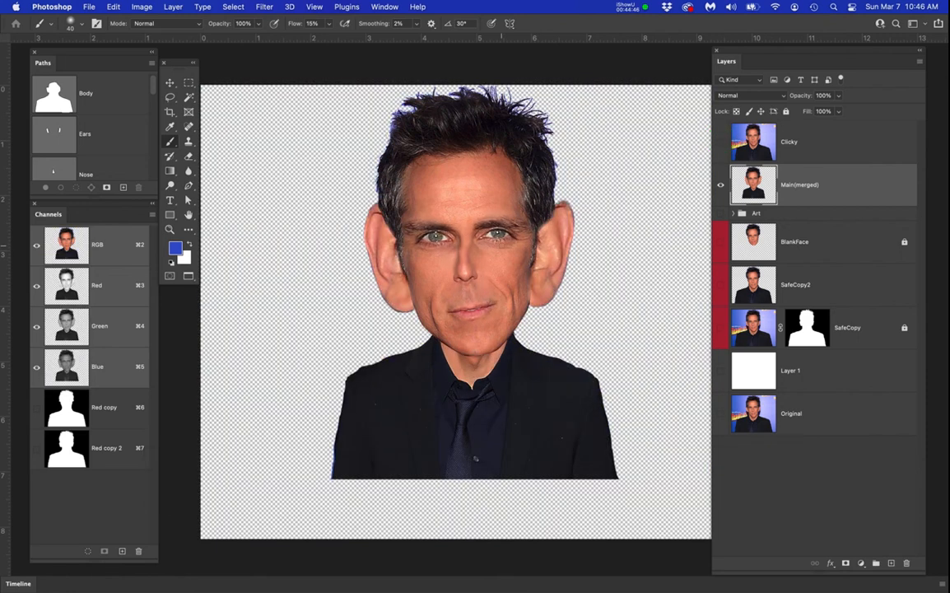
pyautogui.scroll(3, 502, 240)
pyautogui.moveTo(502, 247); pyautogui.dragTo(484, 268)
pyautogui.scroll(1, 457, 244)
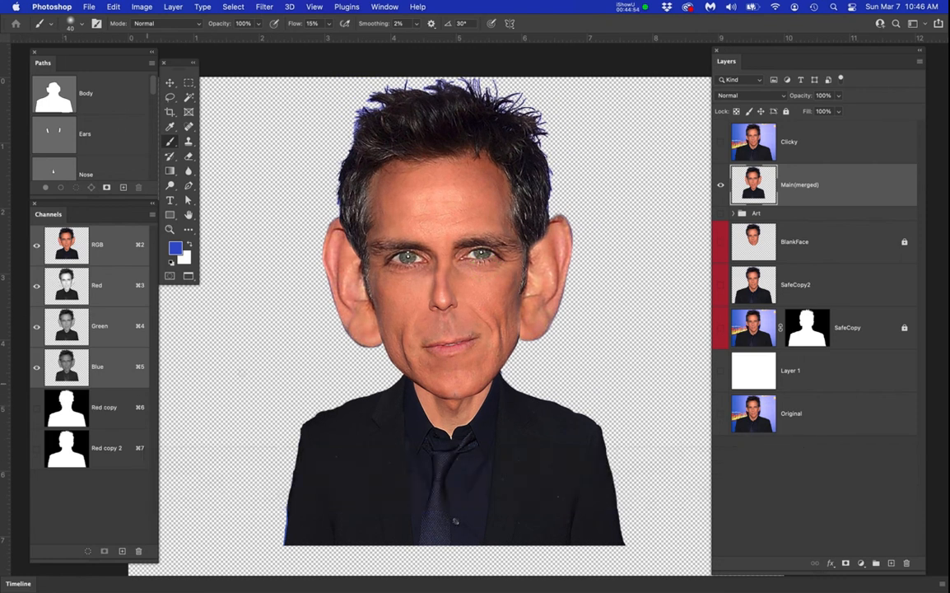
pyautogui.moveTo(394, 367); pyautogui.dragTo(394, 364)
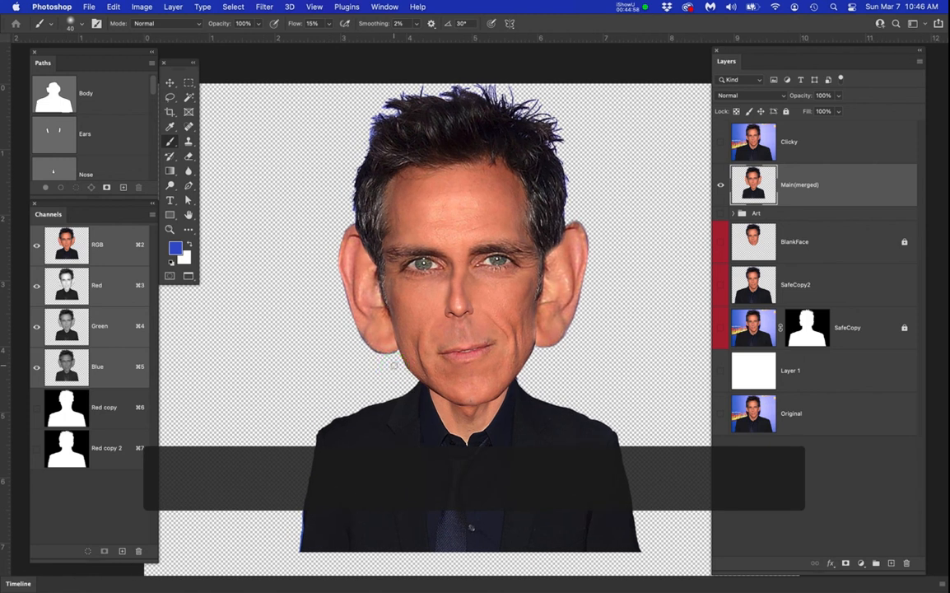